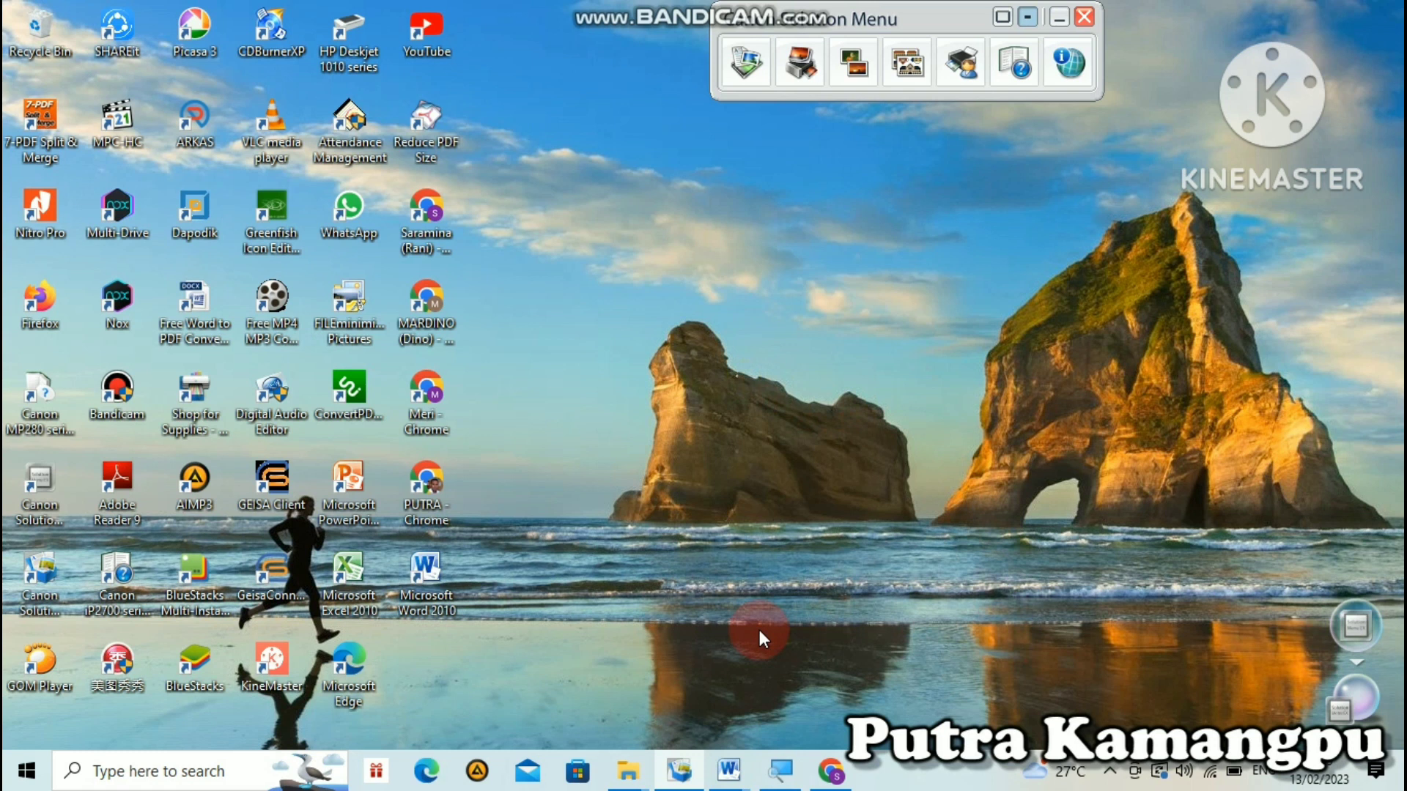
# - Open a new blank Microsoft Word document and maximize its window
pyautogui.click(434, 558)
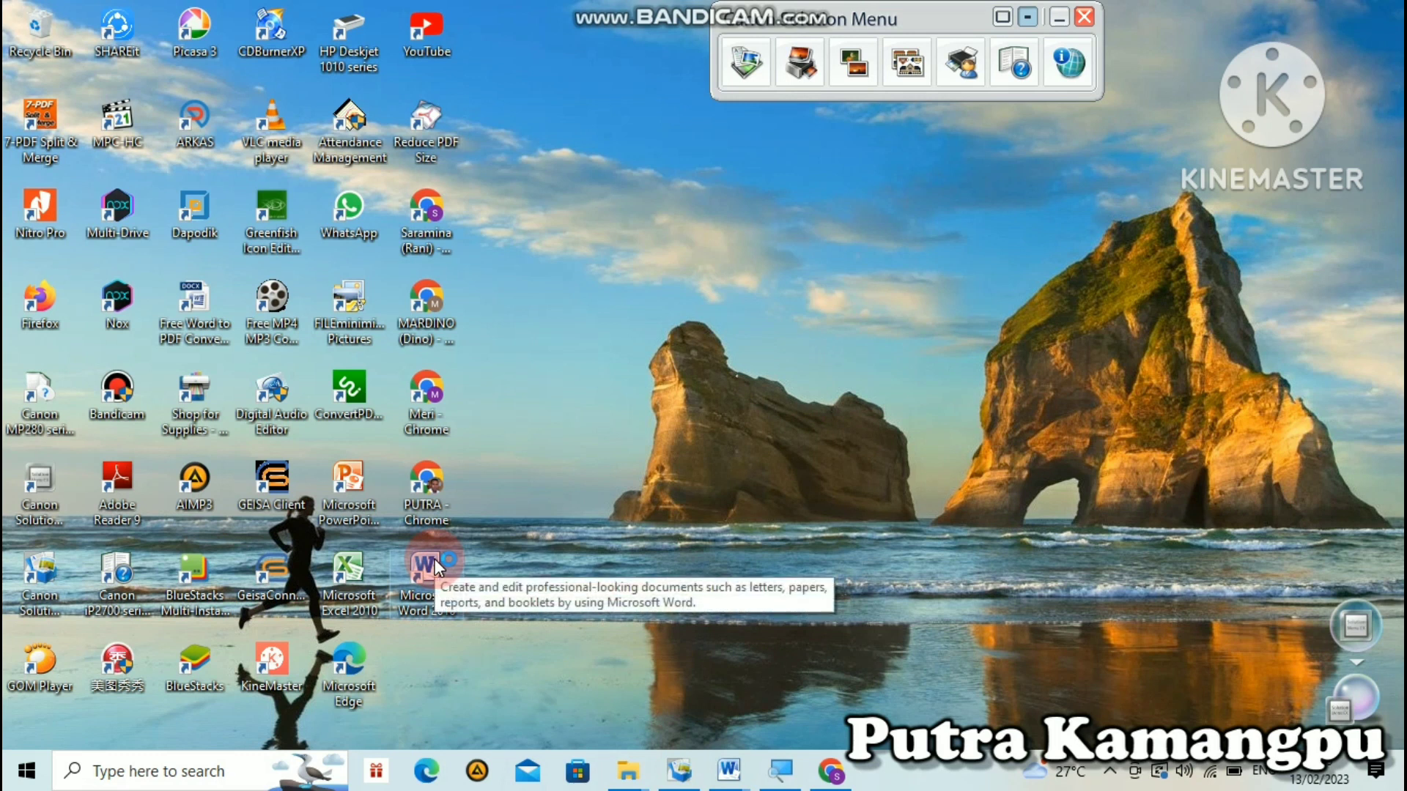
pyautogui.doubleClick(434, 558)
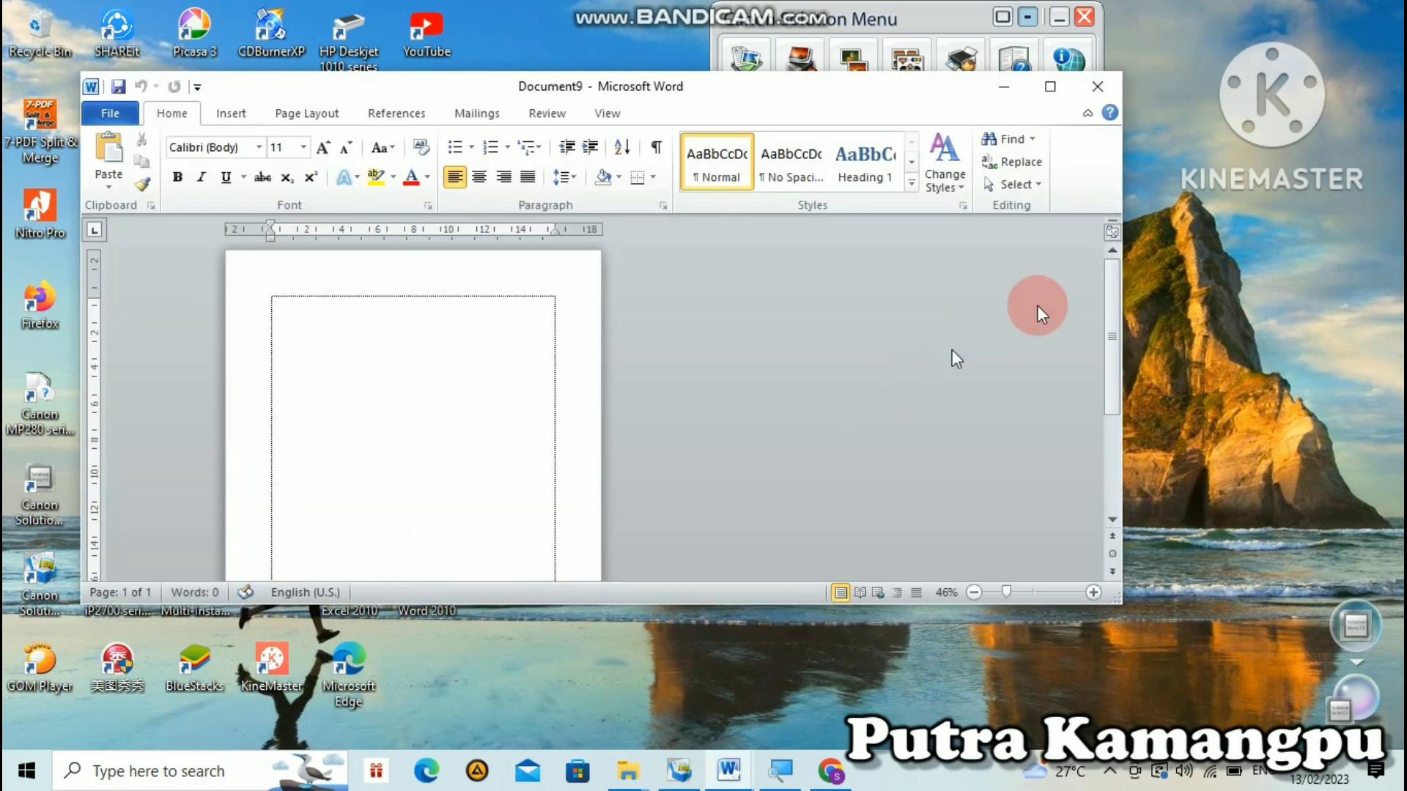
pyautogui.click(1054, 85)
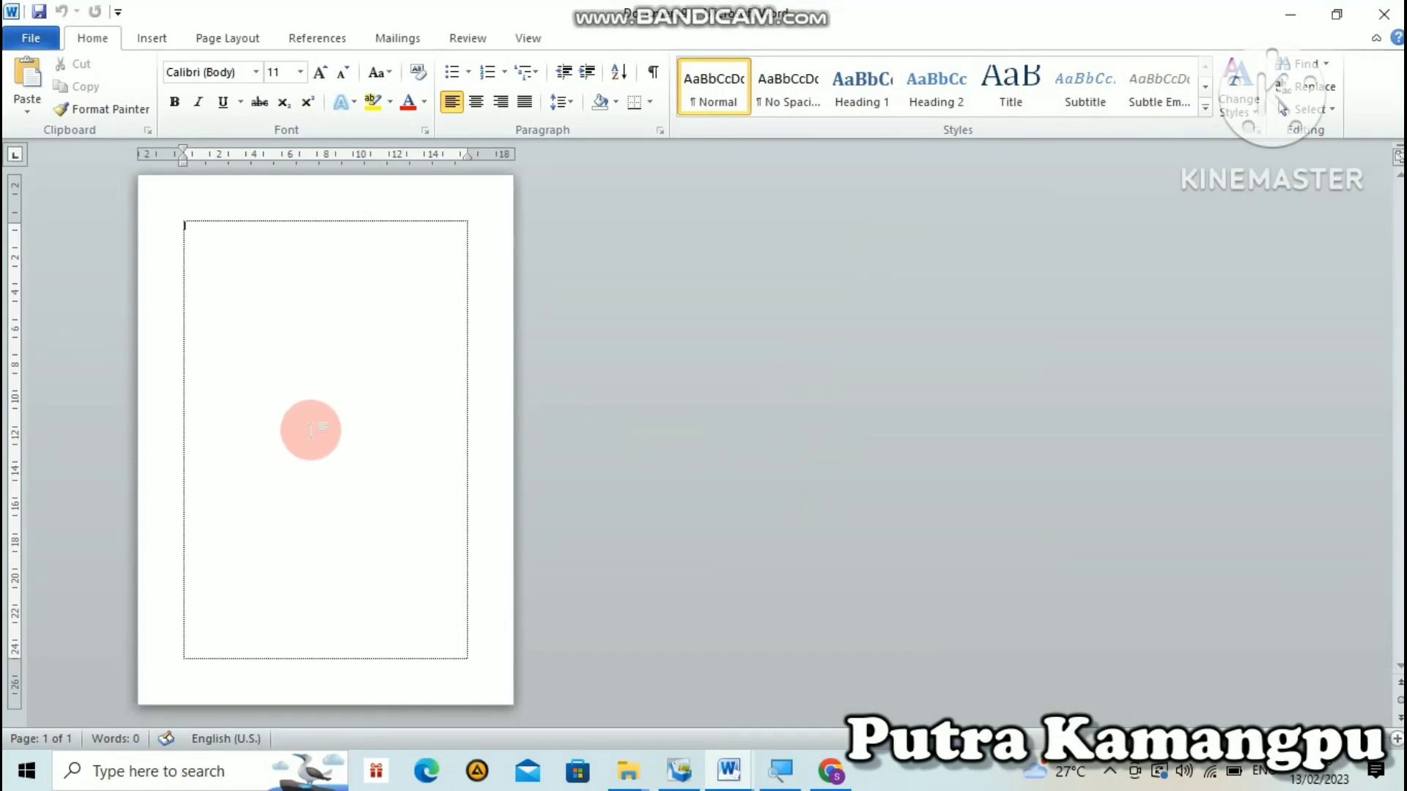
# - Check which paper size is selected for the document and leave it as it is
pyautogui.click(237, 43)
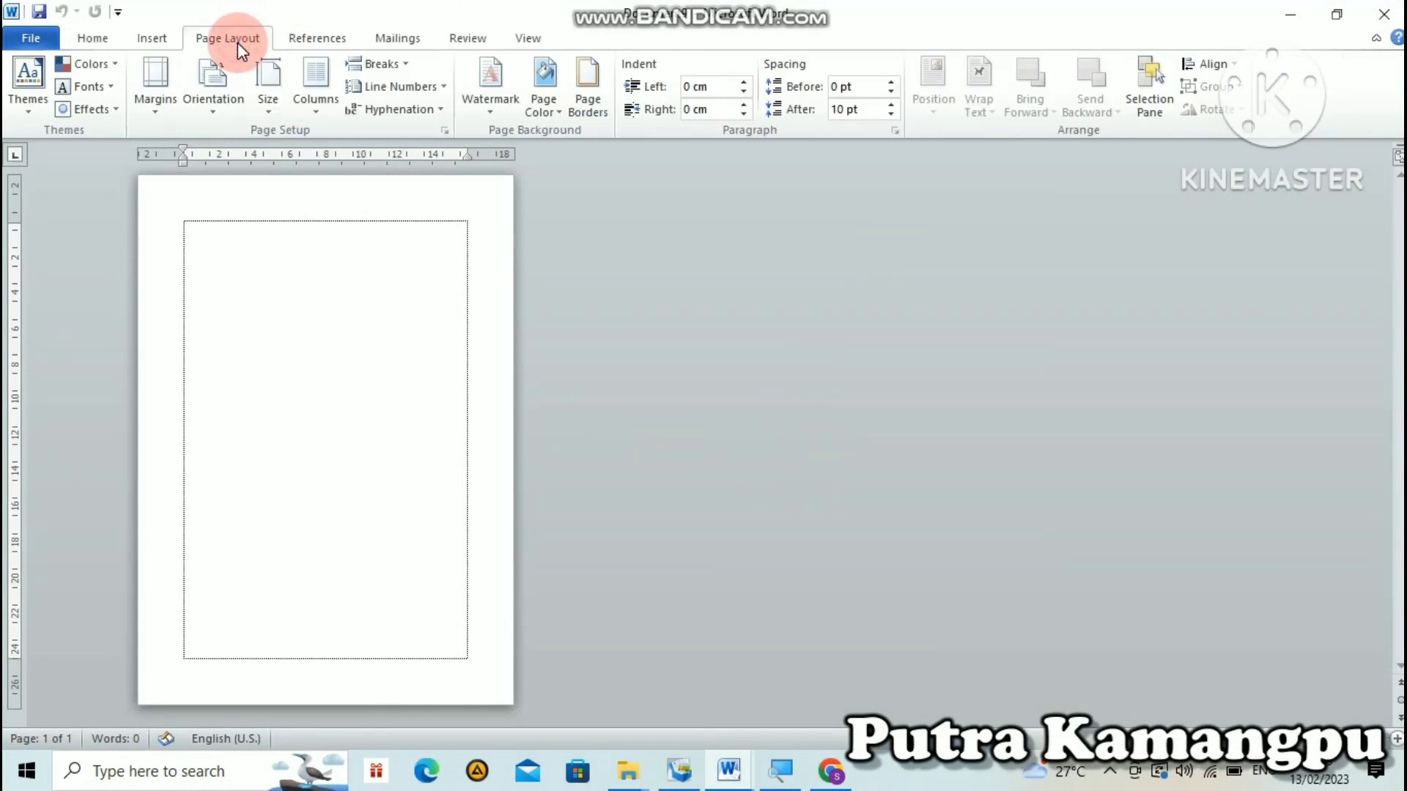
pyautogui.click(269, 82)
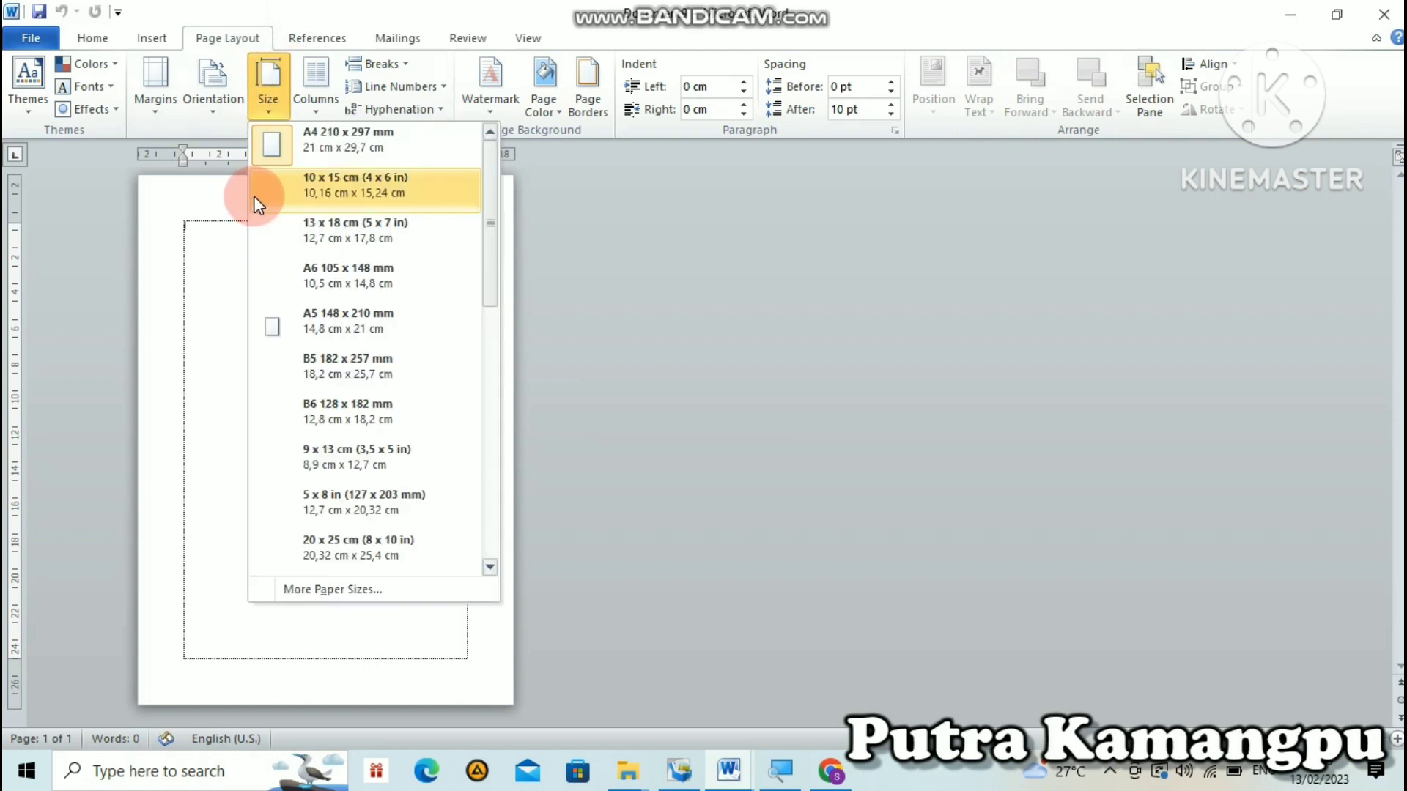
pyautogui.click(202, 251)
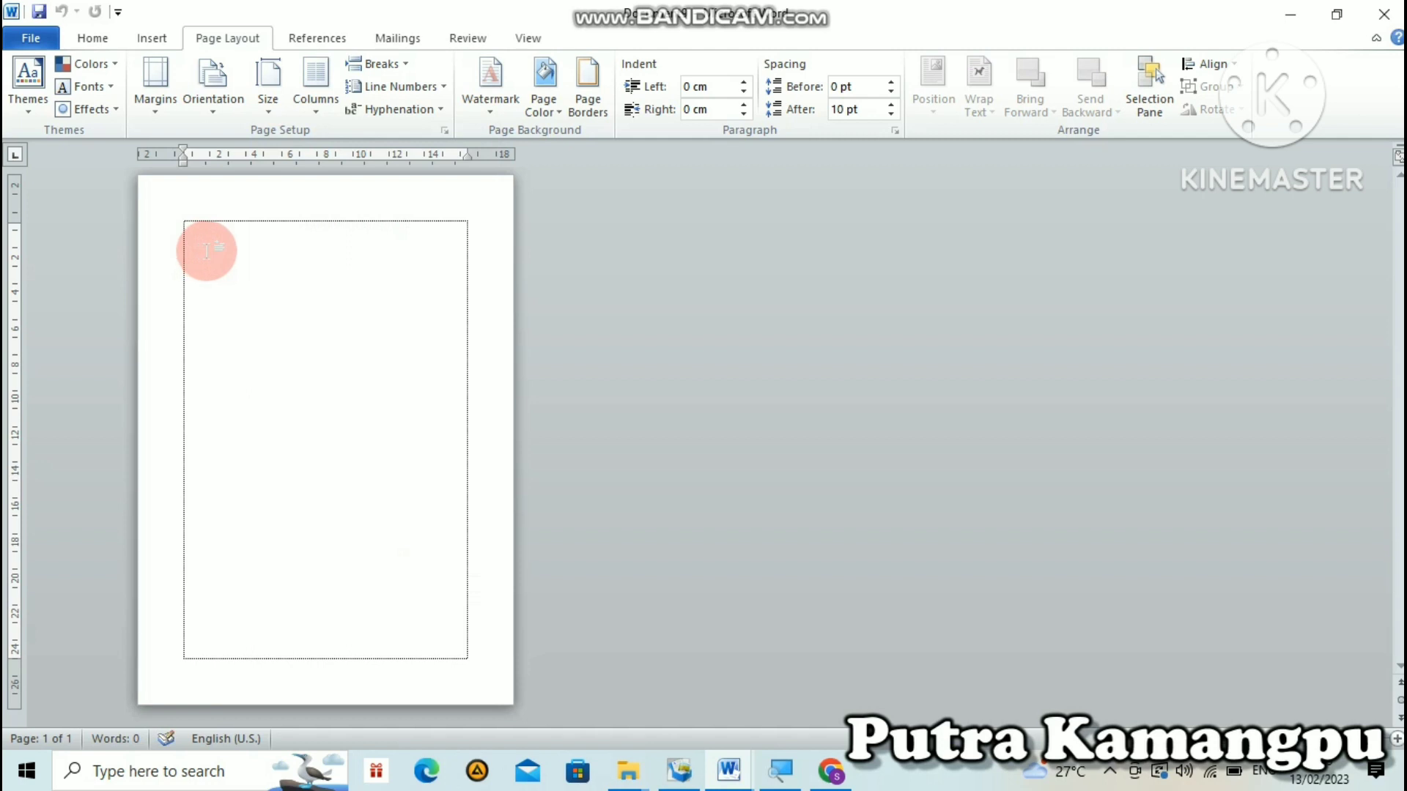
# - Draw a rectangle over the whole page and stretch it to about 30.13 cm high by 21.18 cm wide
pyautogui.click(156, 37)
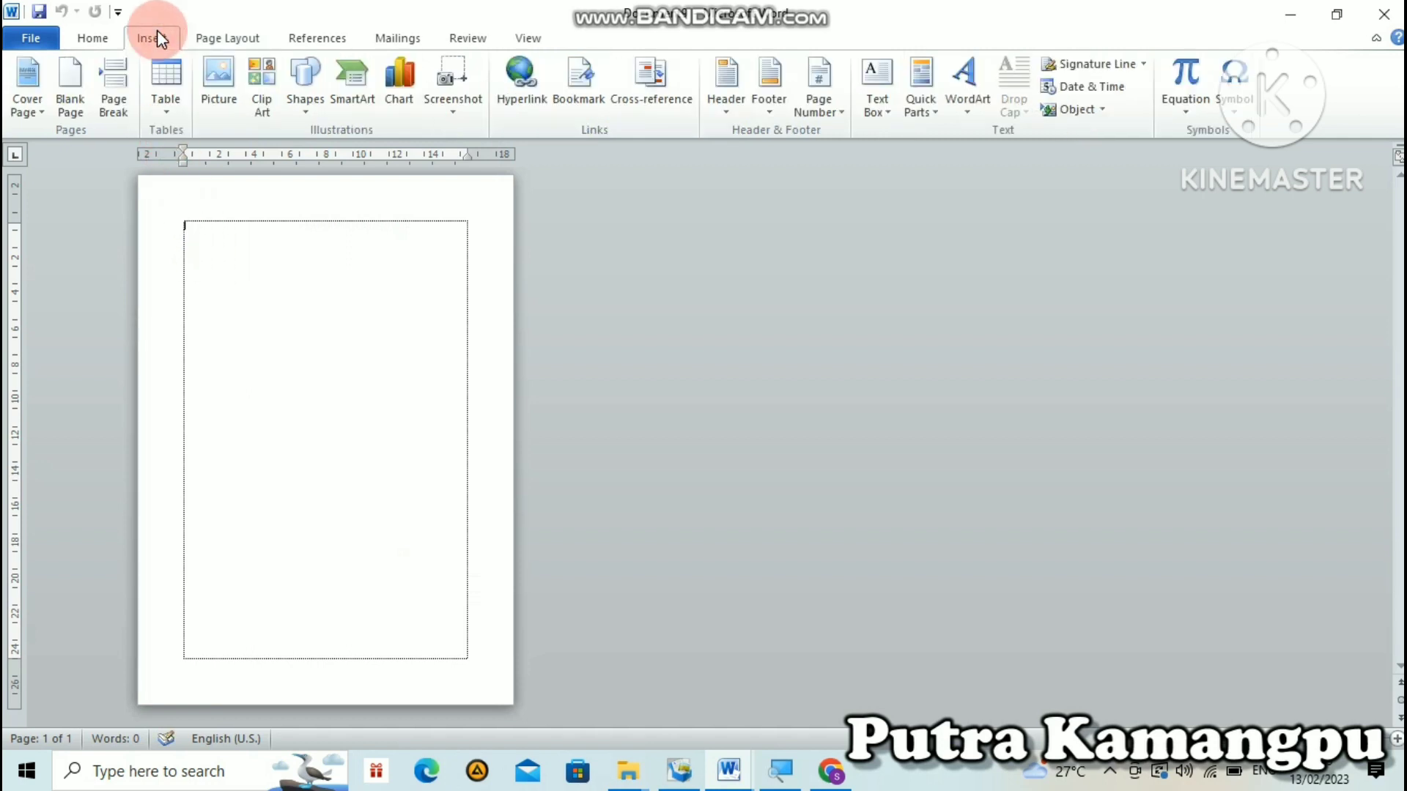
pyautogui.click(313, 66)
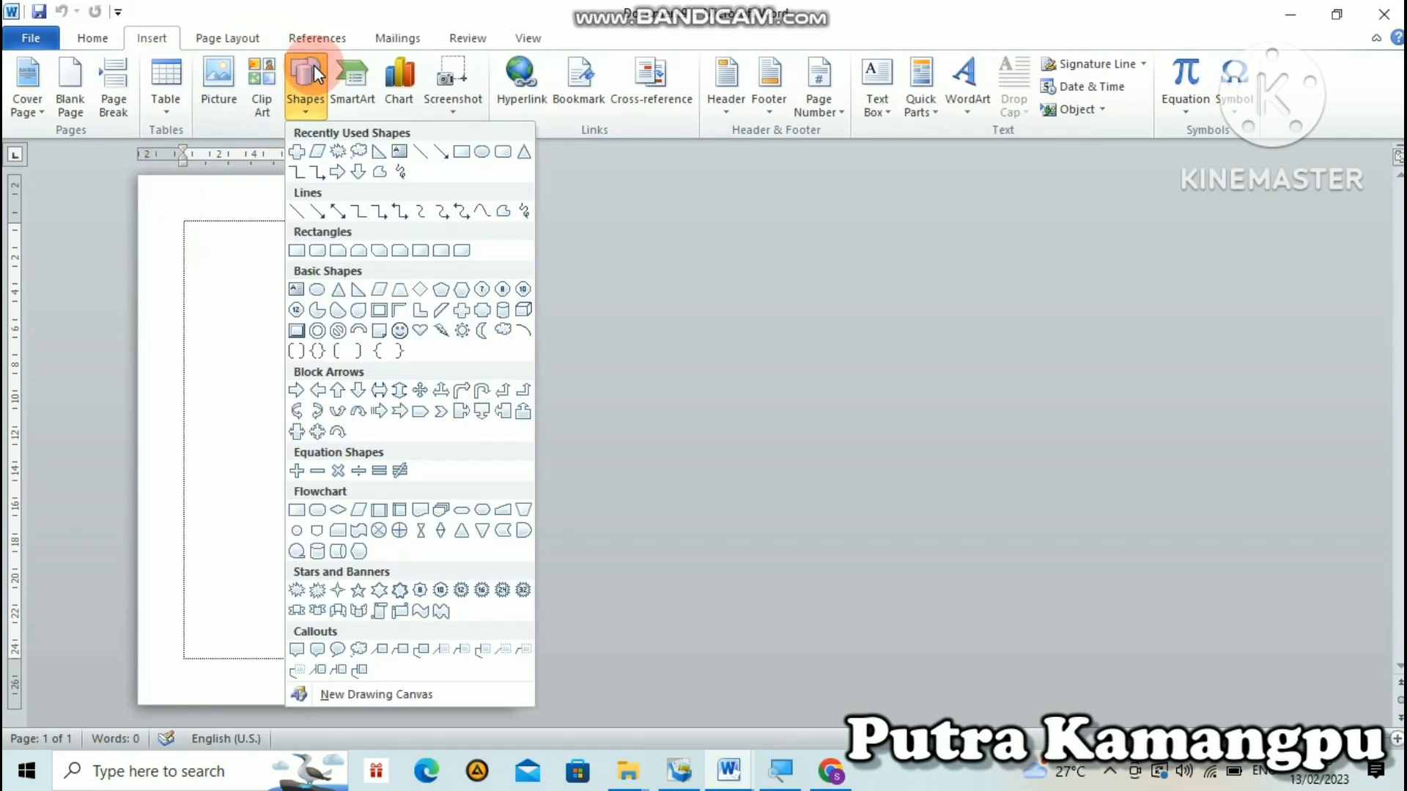
pyautogui.click(463, 151)
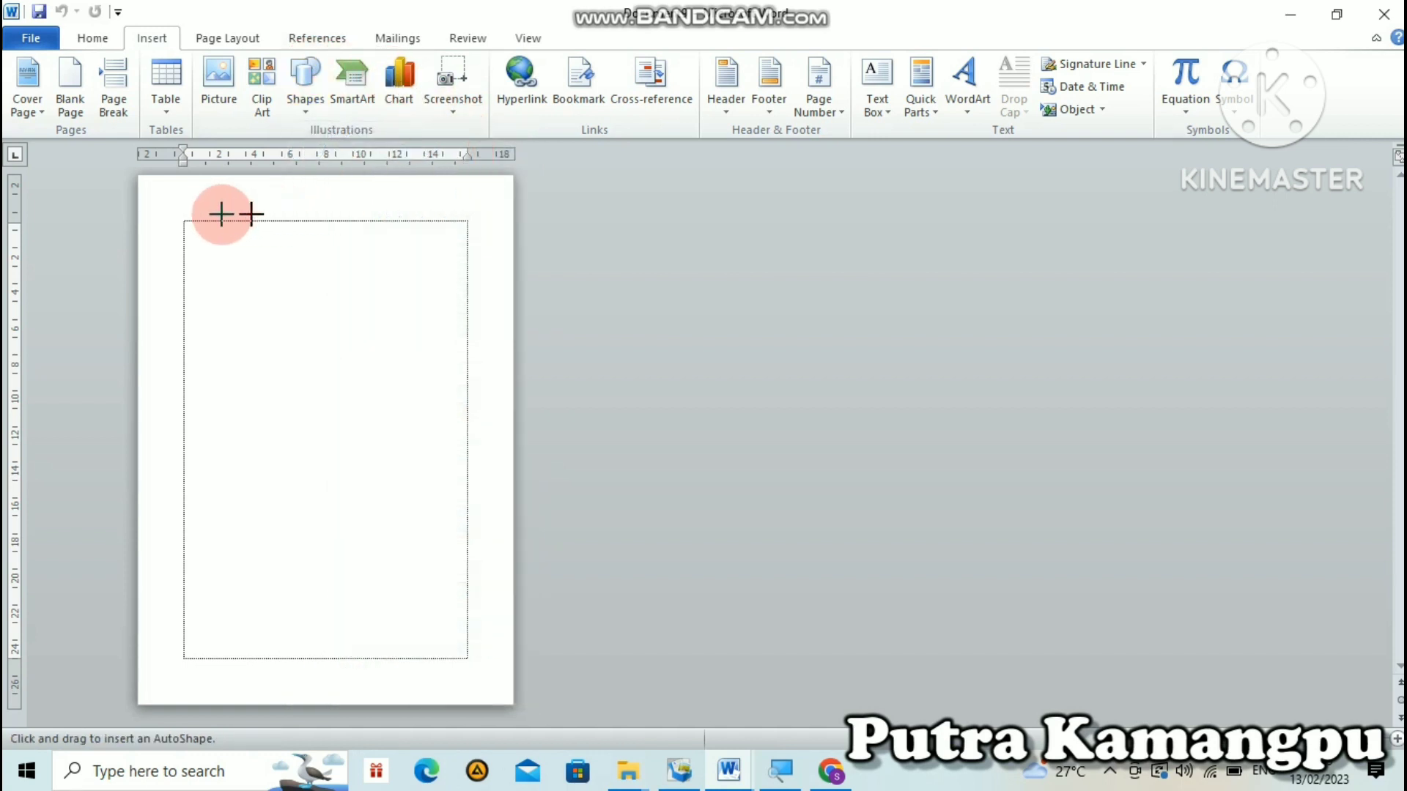
pyautogui.moveTo(138, 178); pyautogui.dragTo(517, 702)
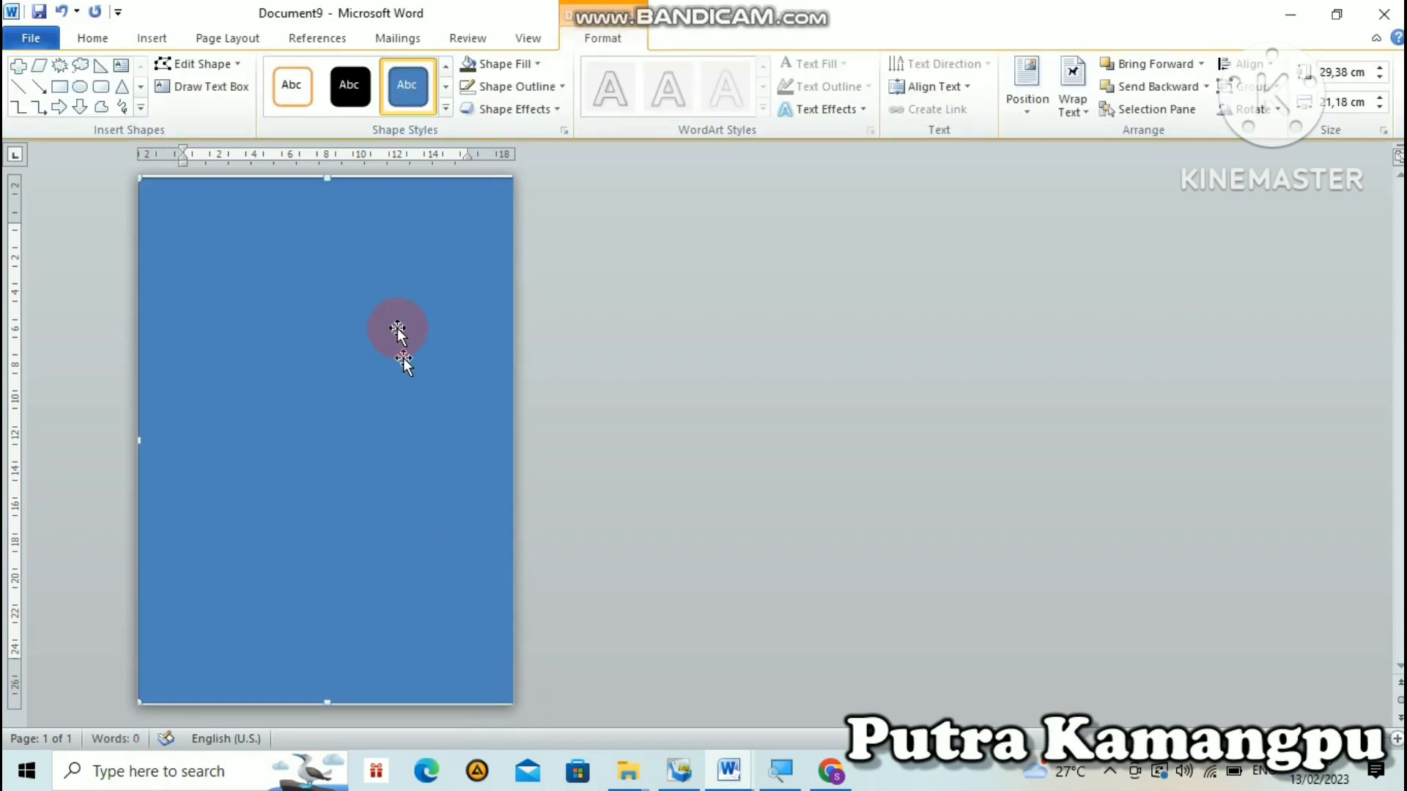
pyautogui.moveTo(342, 176); pyautogui.dragTo(330, 167)
pyautogui.moveTo(330, 700); pyautogui.dragTo(329, 708)
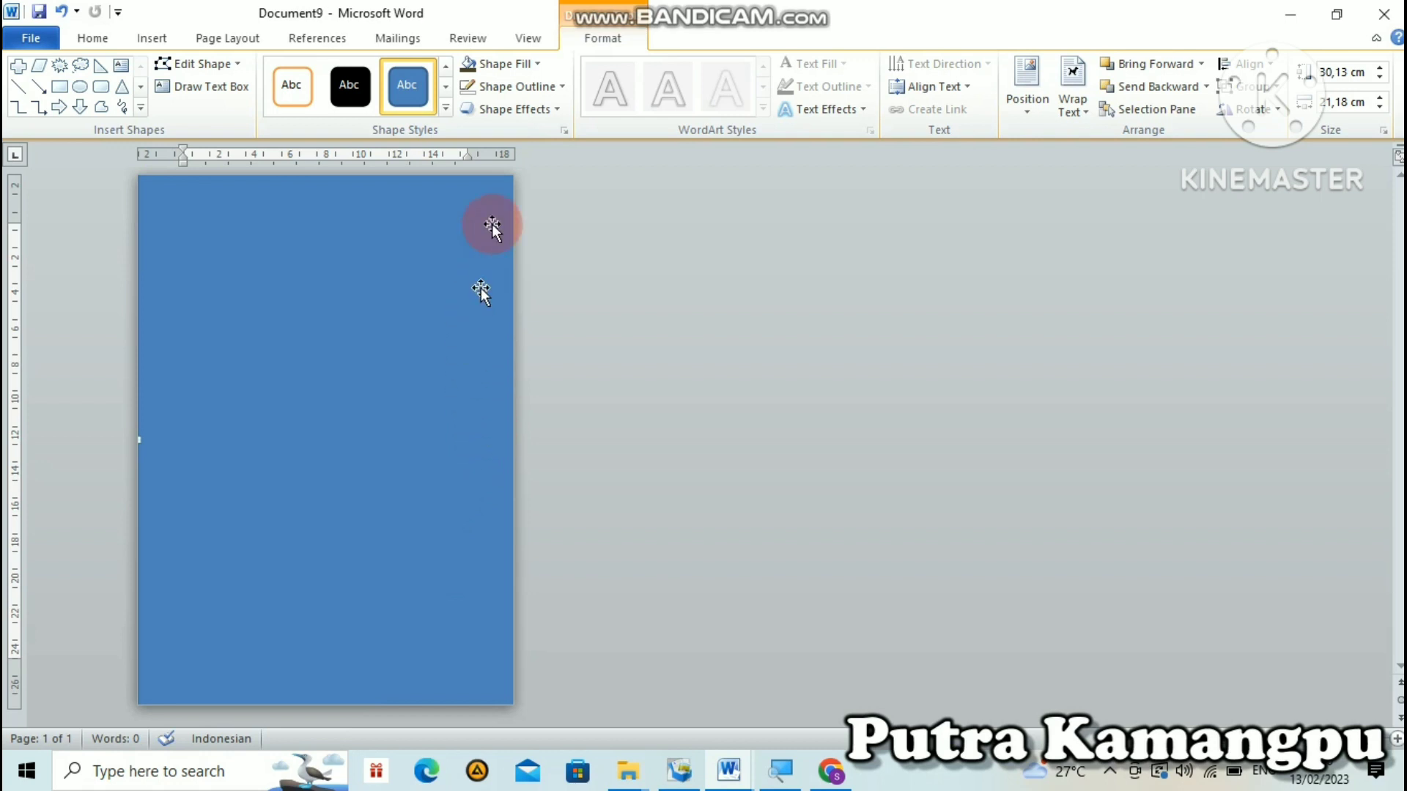
# - Fill the page-sized rectangle with the recent Lime colour and apply the dark Linear Down gradient
pyautogui.click(537, 63)
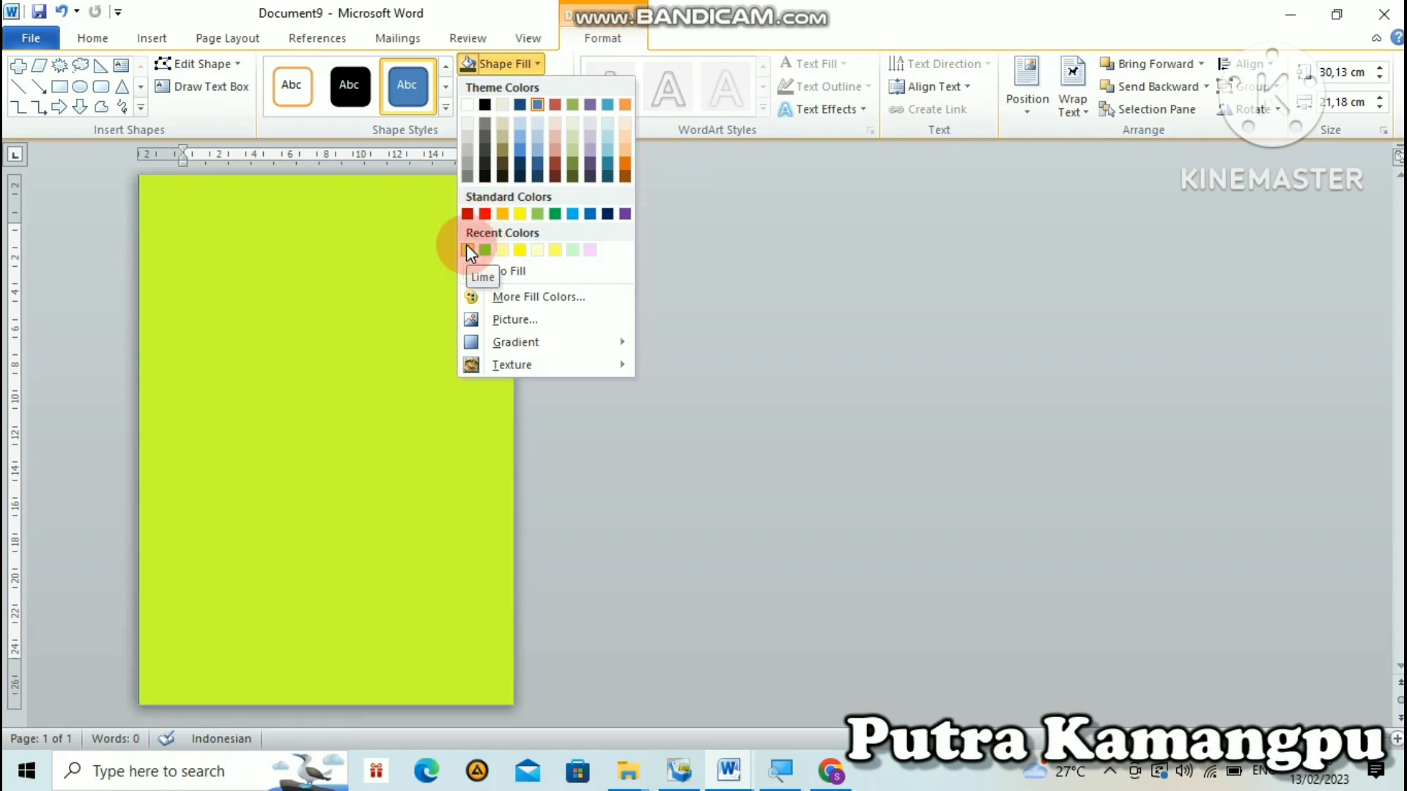
pyautogui.click(469, 250)
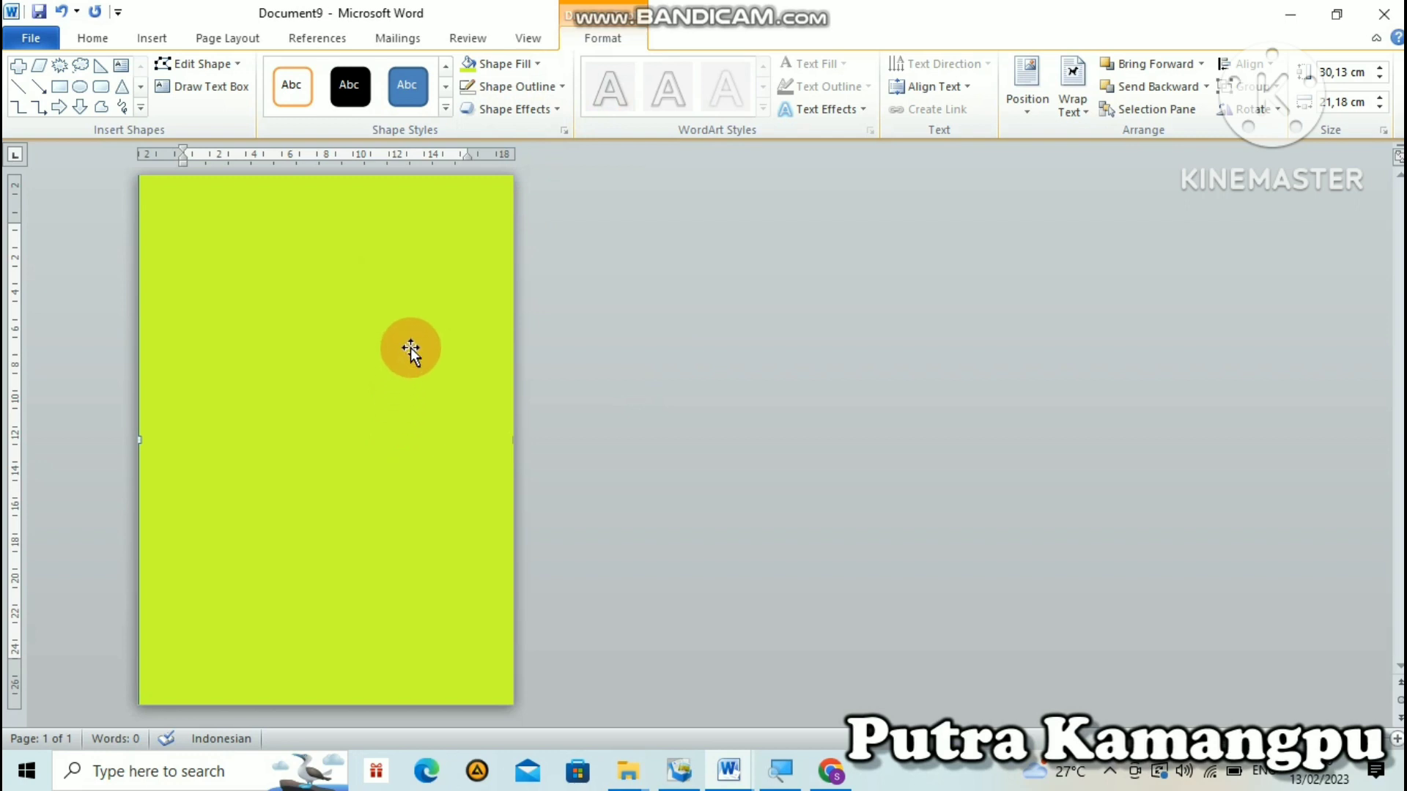
pyautogui.click(537, 65)
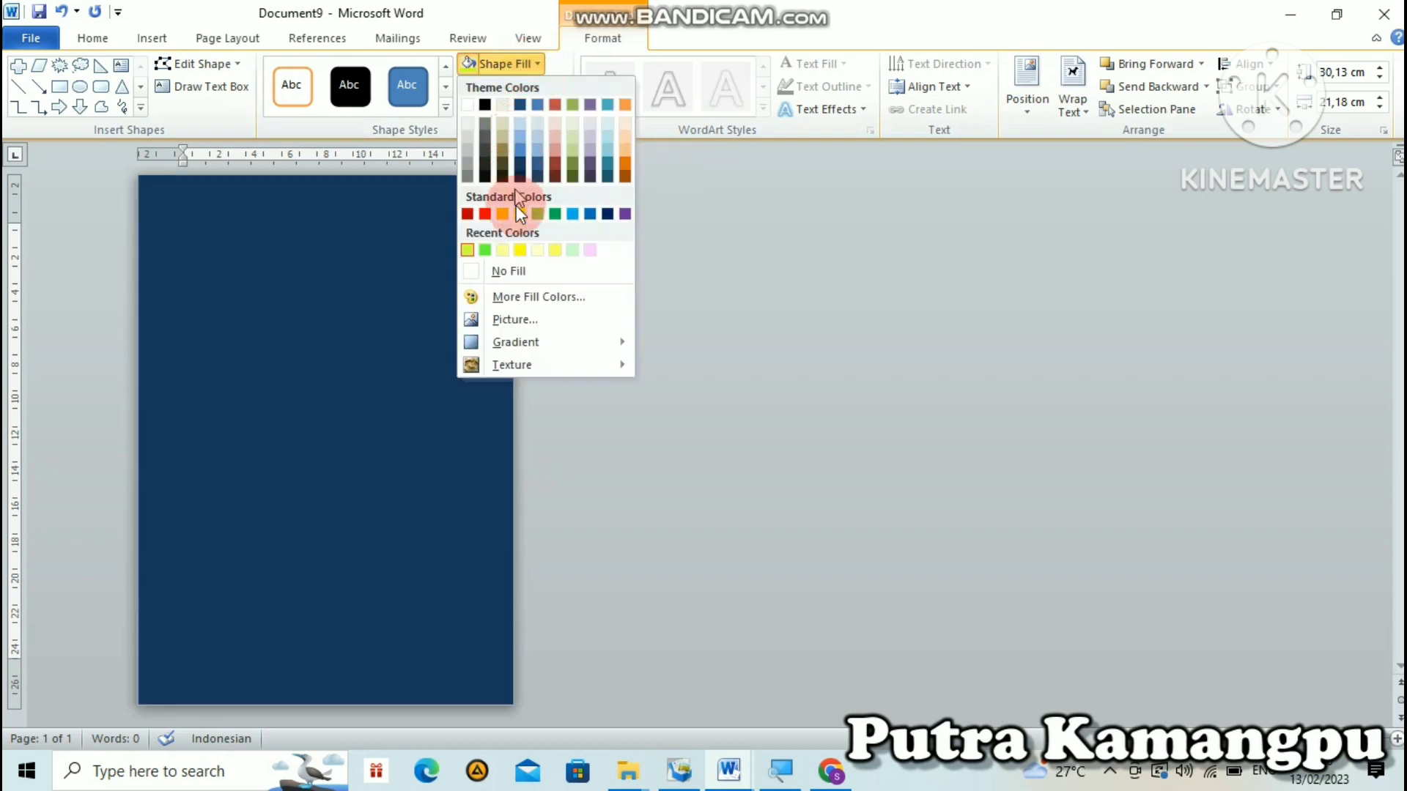
pyautogui.moveTo(525, 344)
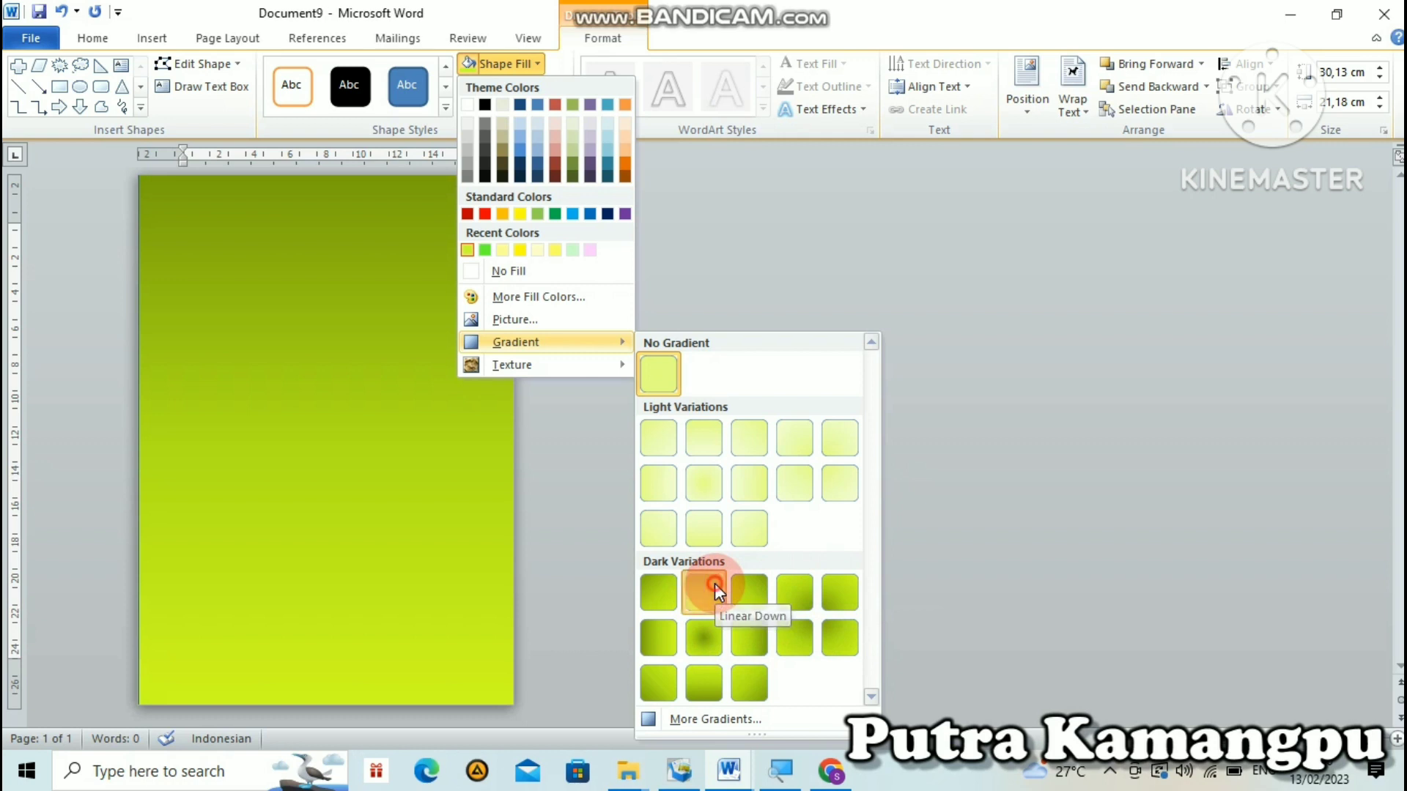
pyautogui.click(715, 583)
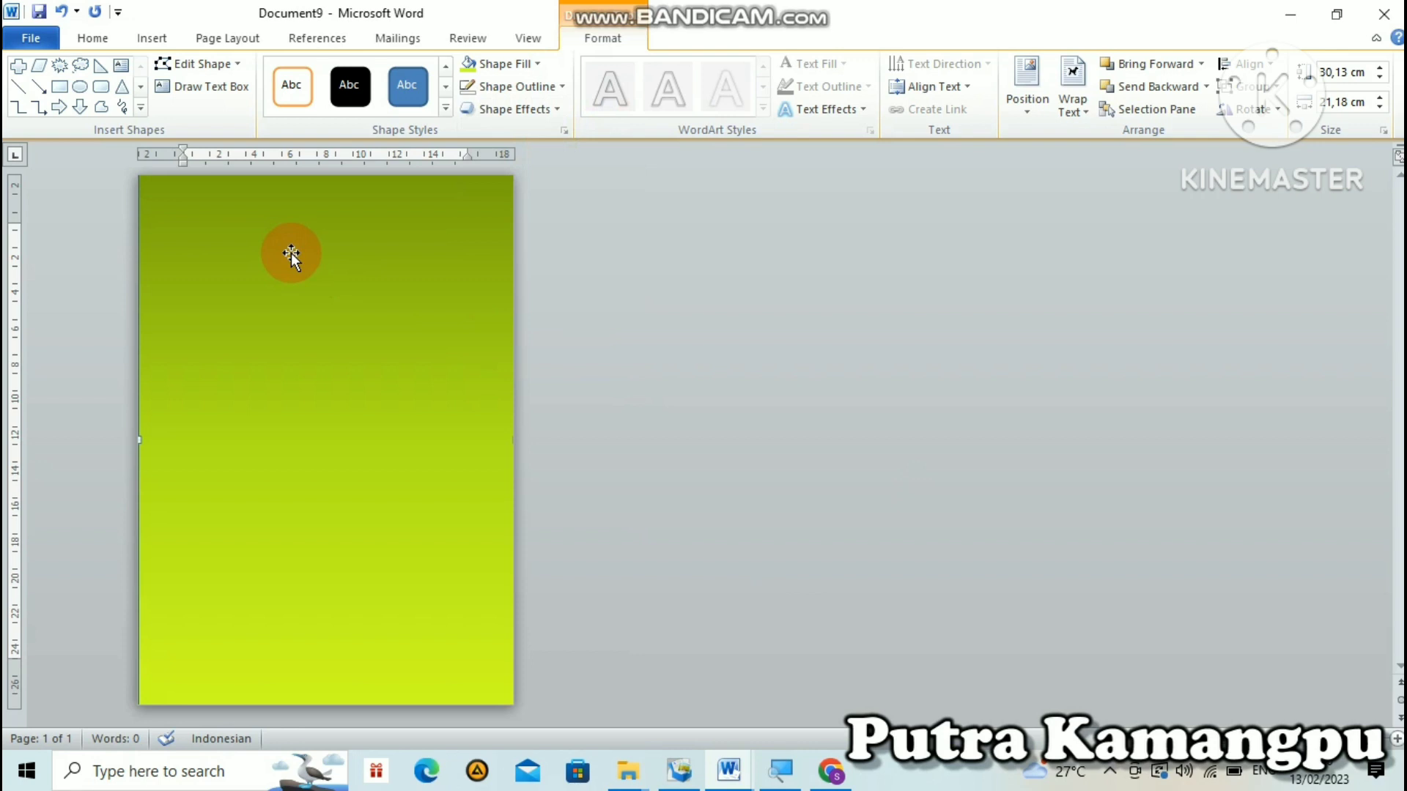
# - In the rectangle's detailed gradient settings, colour the first gradient stop Light Orange, Accent 6, Lighter 40%
pyautogui.click(538, 63)
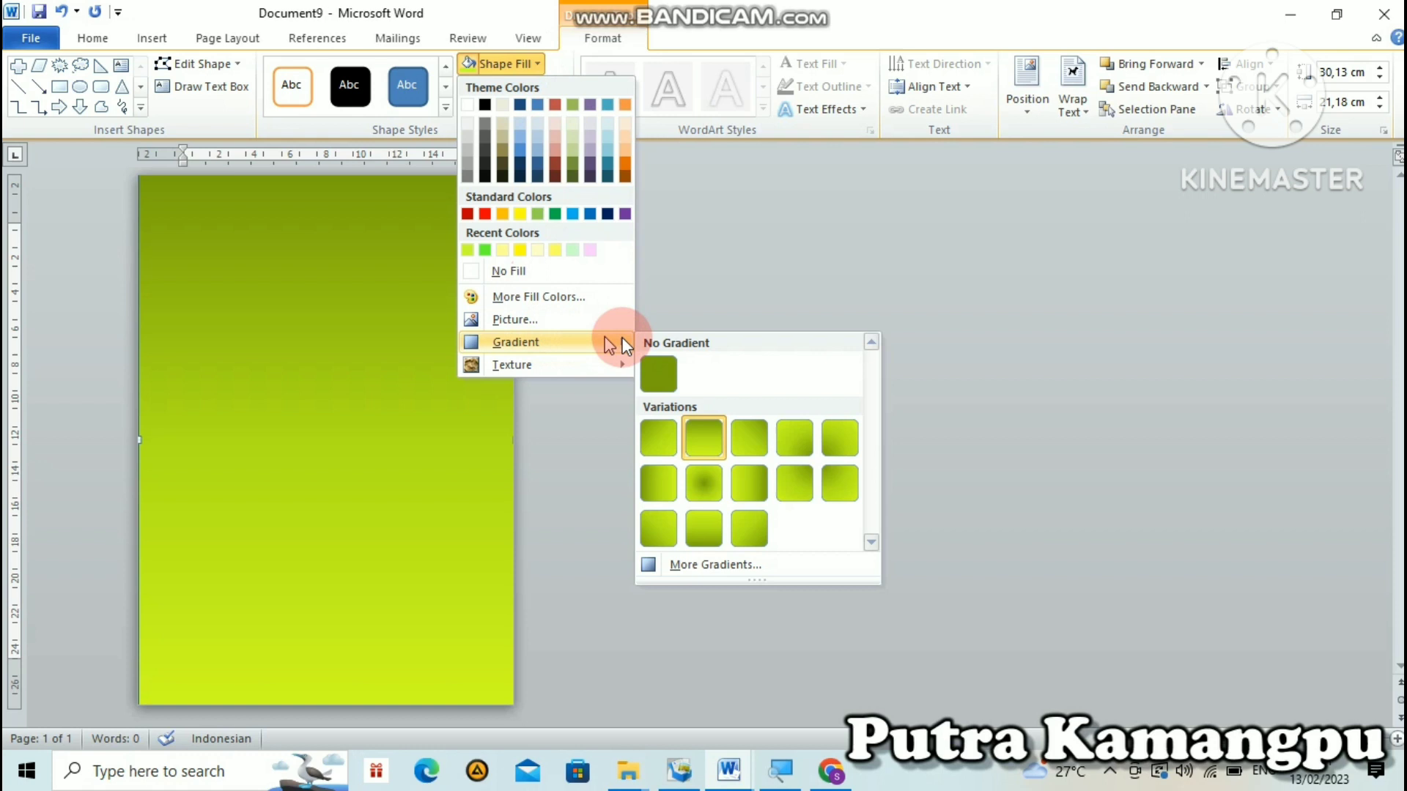
pyautogui.click(681, 563)
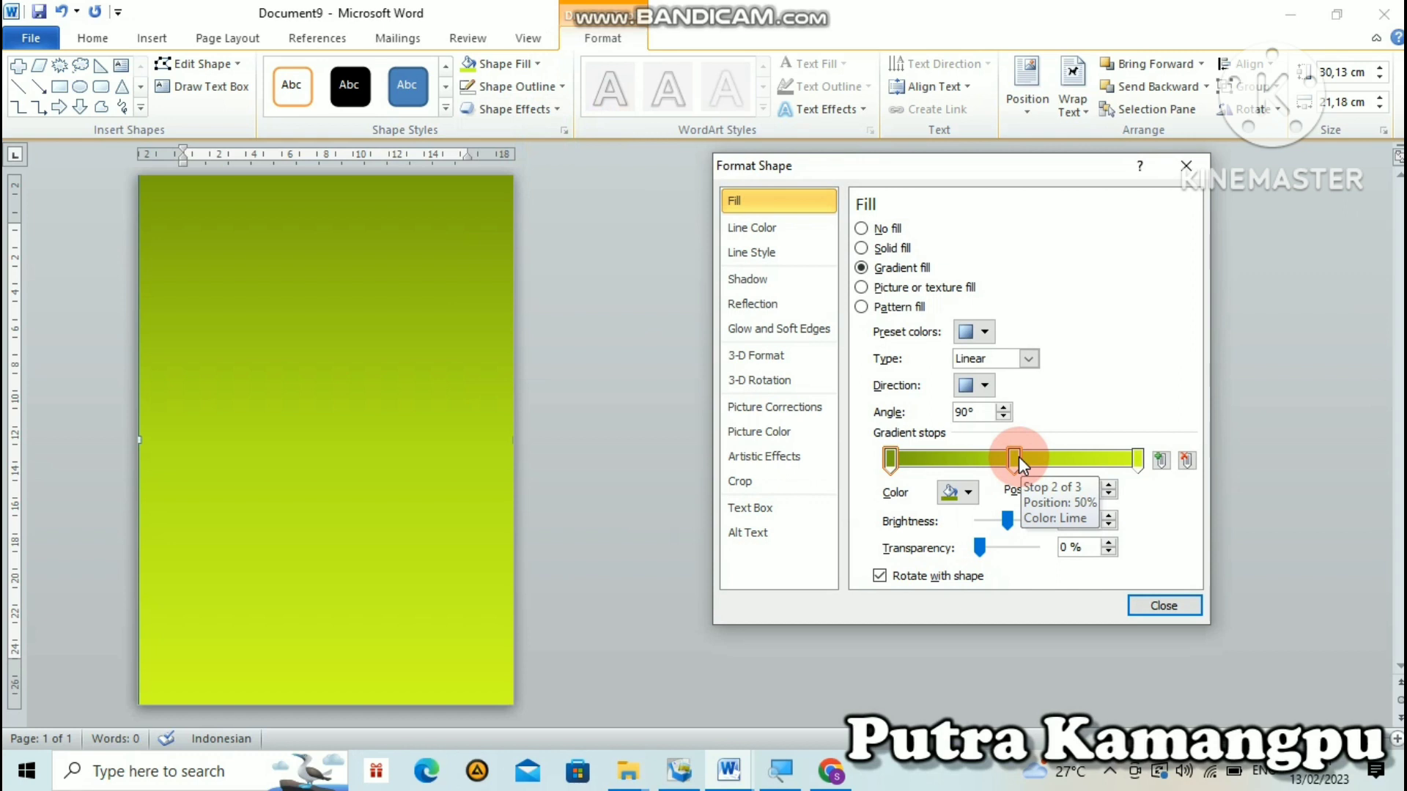
pyautogui.click(890, 460)
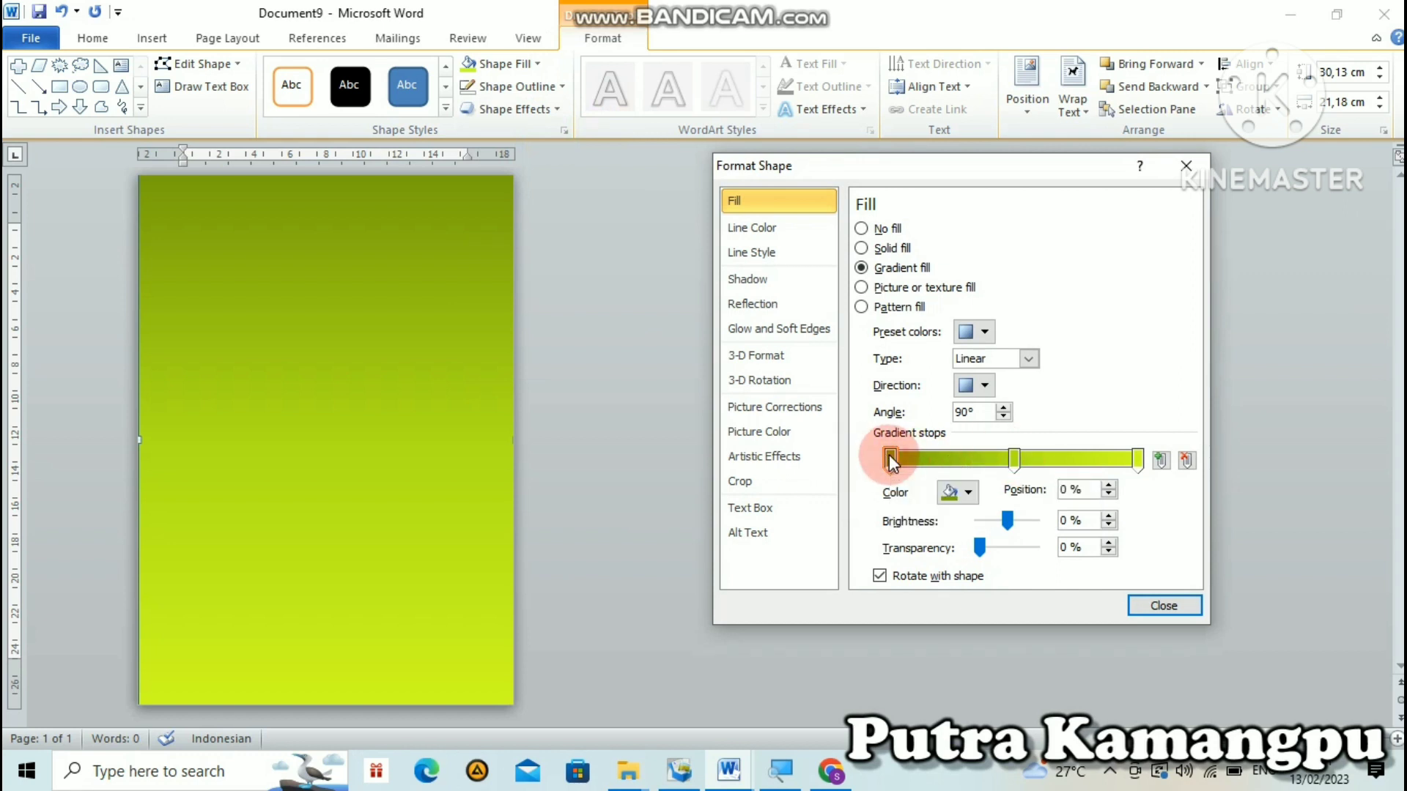
pyautogui.click(968, 493)
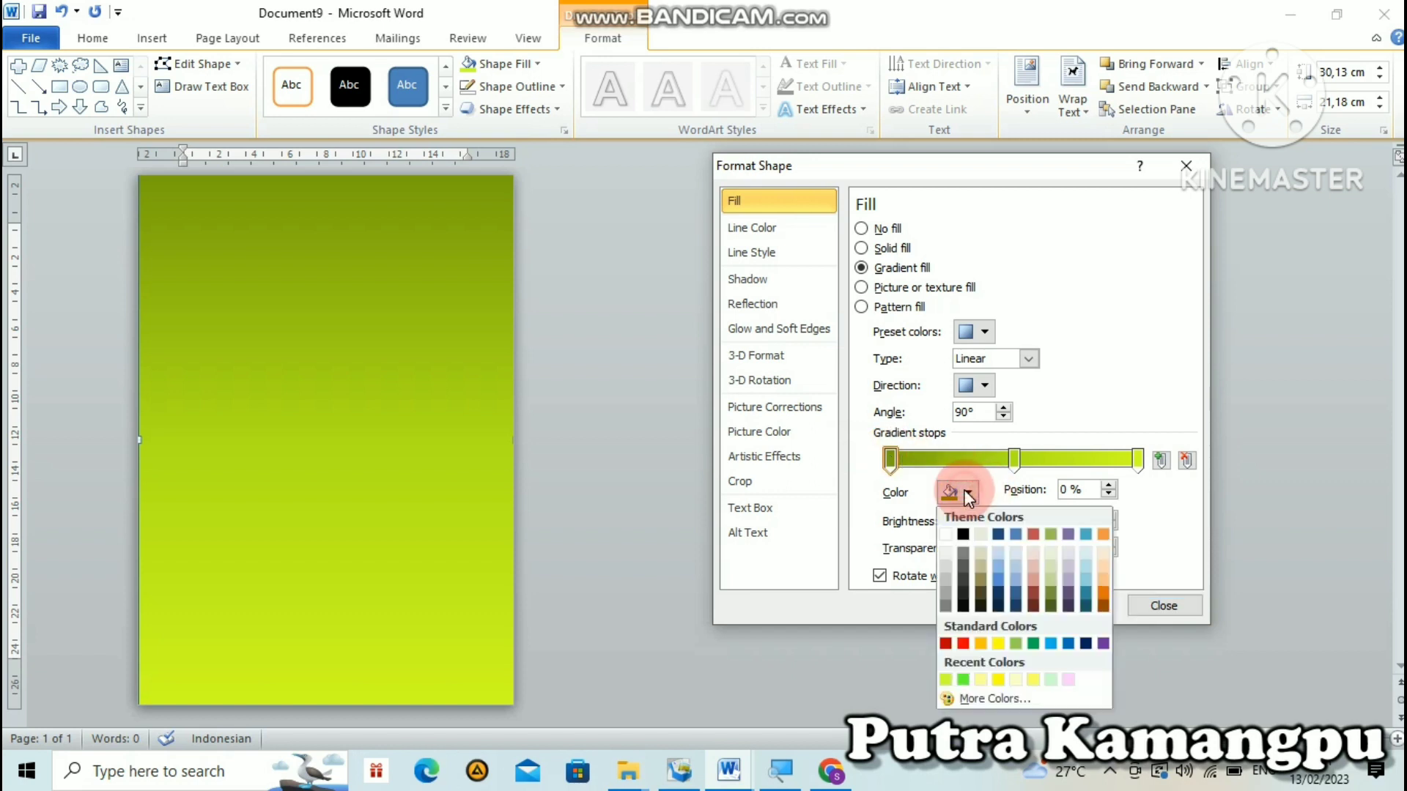
pyautogui.click(1099, 592)
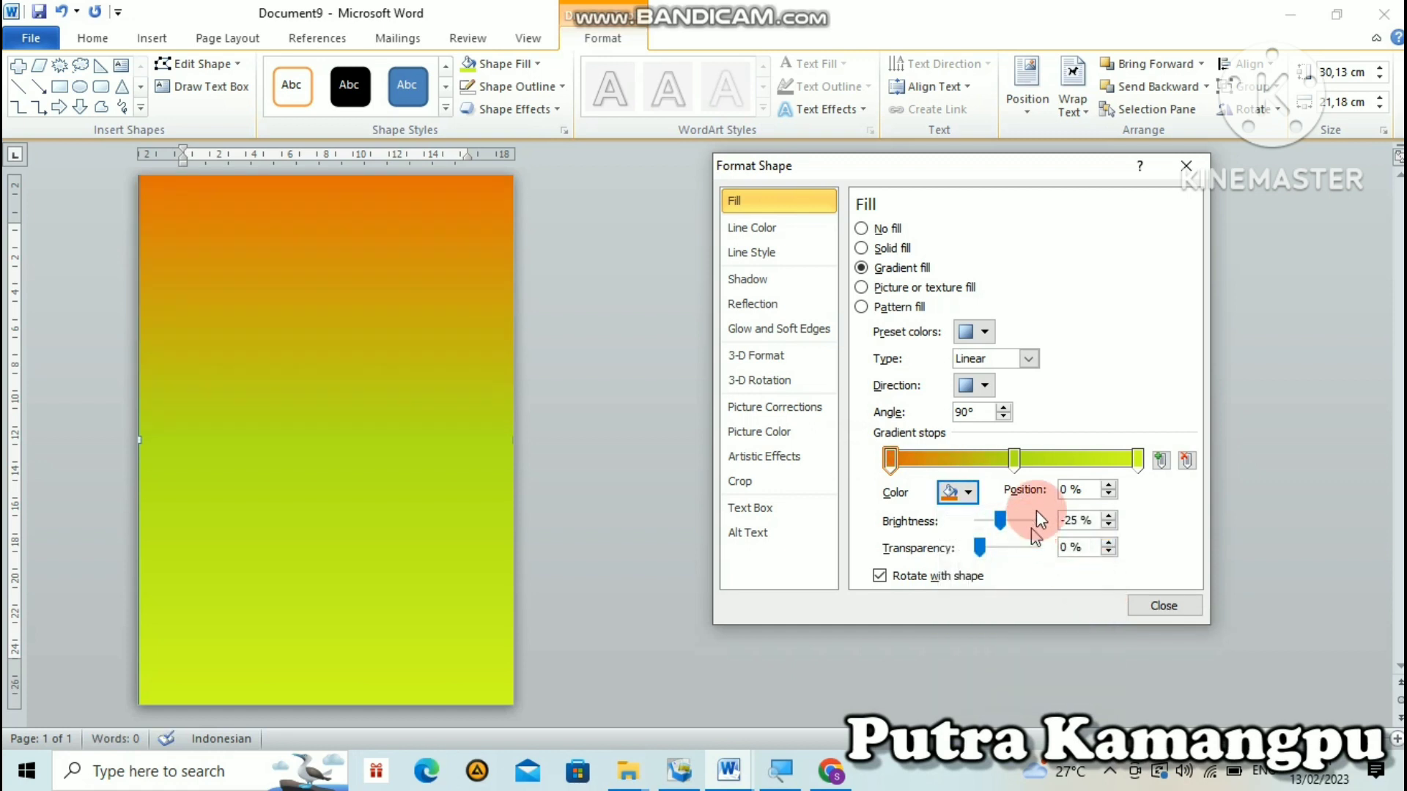
pyautogui.moveTo(891, 459)
pyautogui.mouseDown()
pyautogui.moveTo(940, 455)
pyautogui.moveTo(882, 455)
pyautogui.mouseUp()
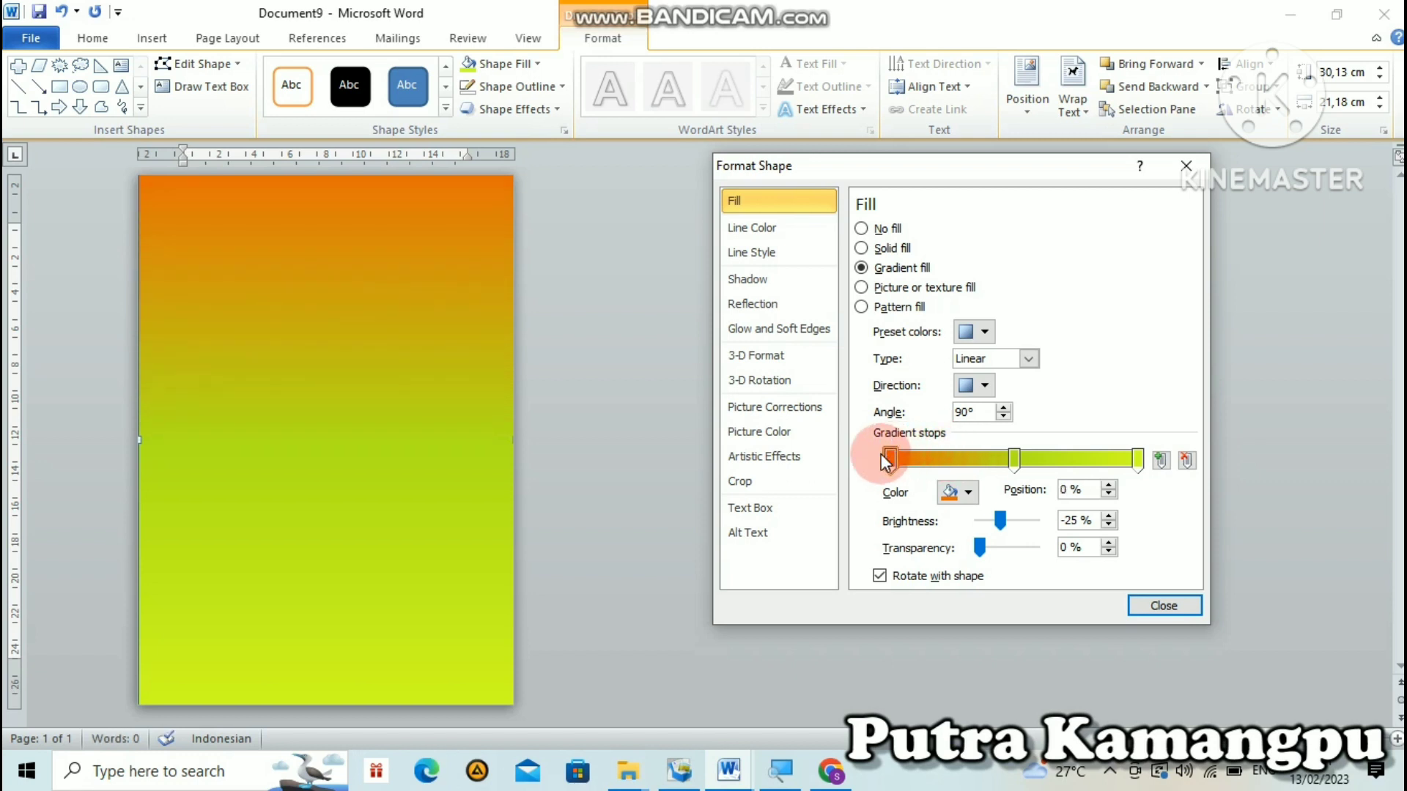
pyautogui.click(969, 493)
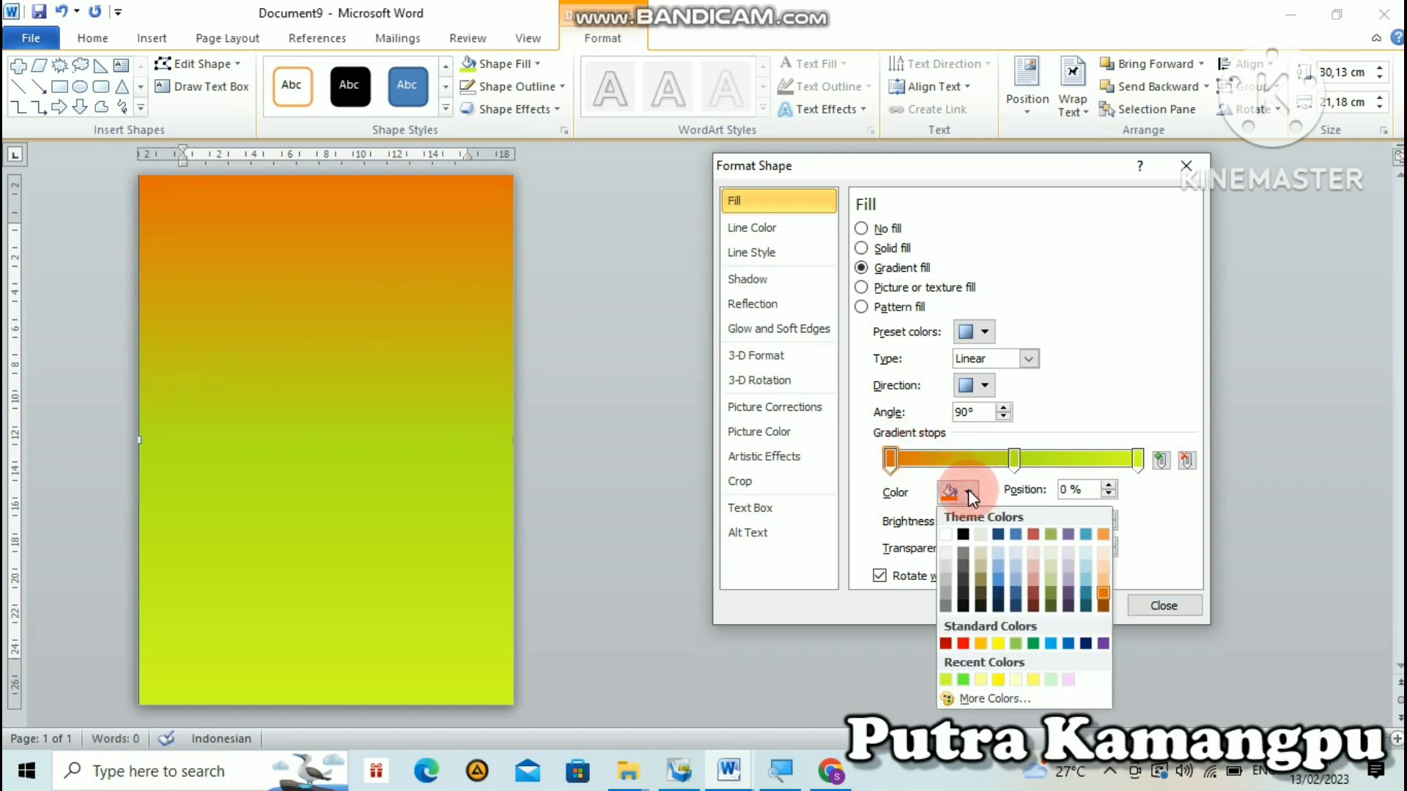
pyautogui.click(1102, 578)
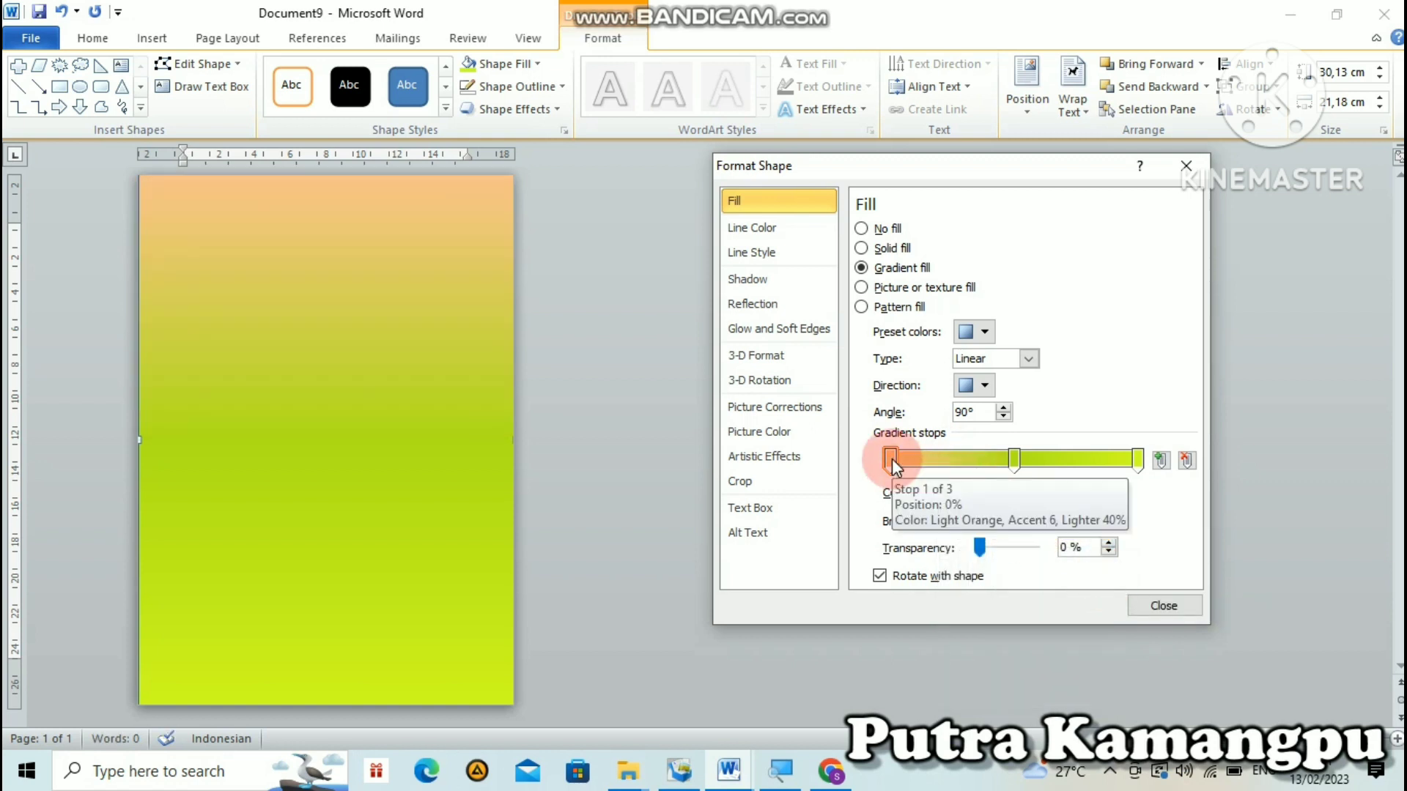
# - Colour the rectangle's last gradient stop standard yellow
pyautogui.click(1137, 459)
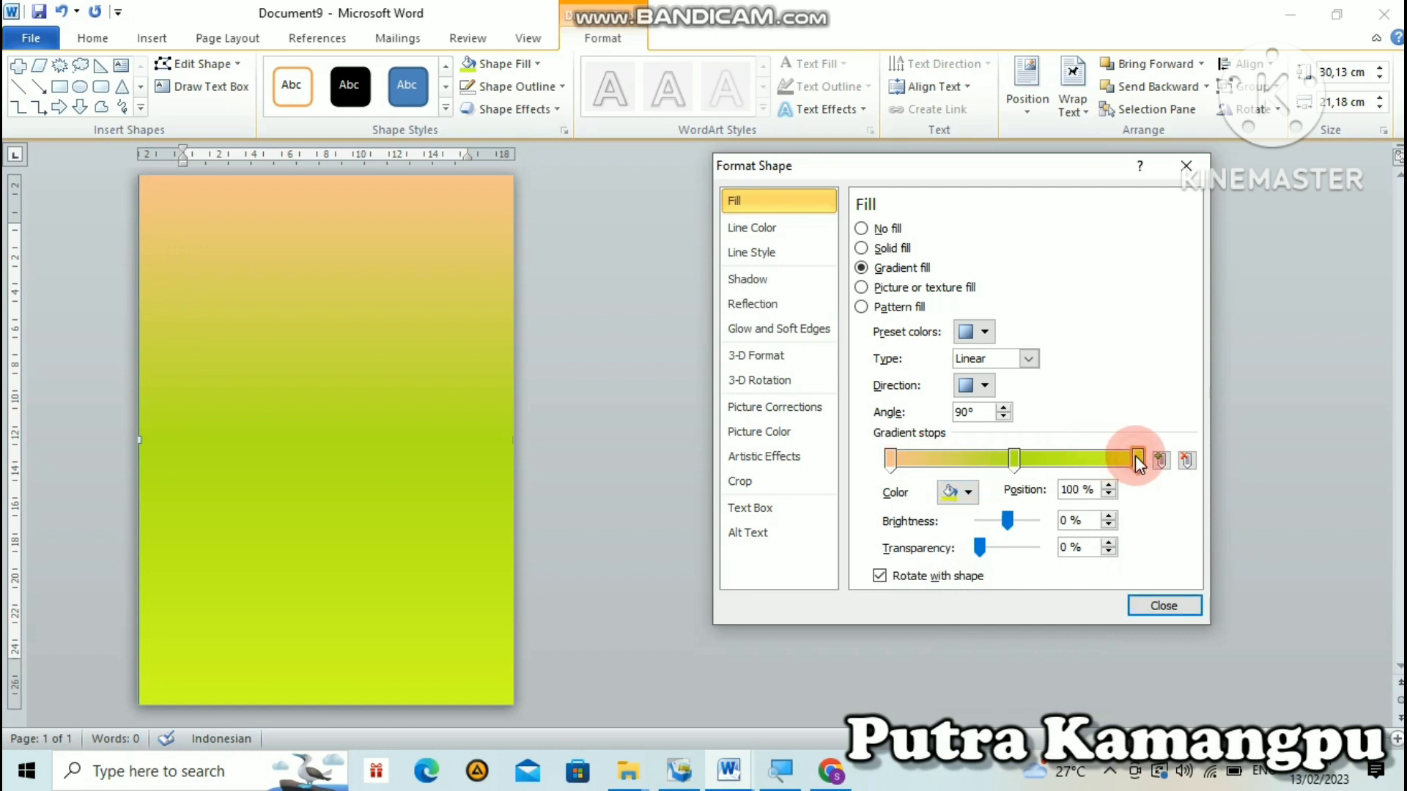
pyautogui.click(969, 492)
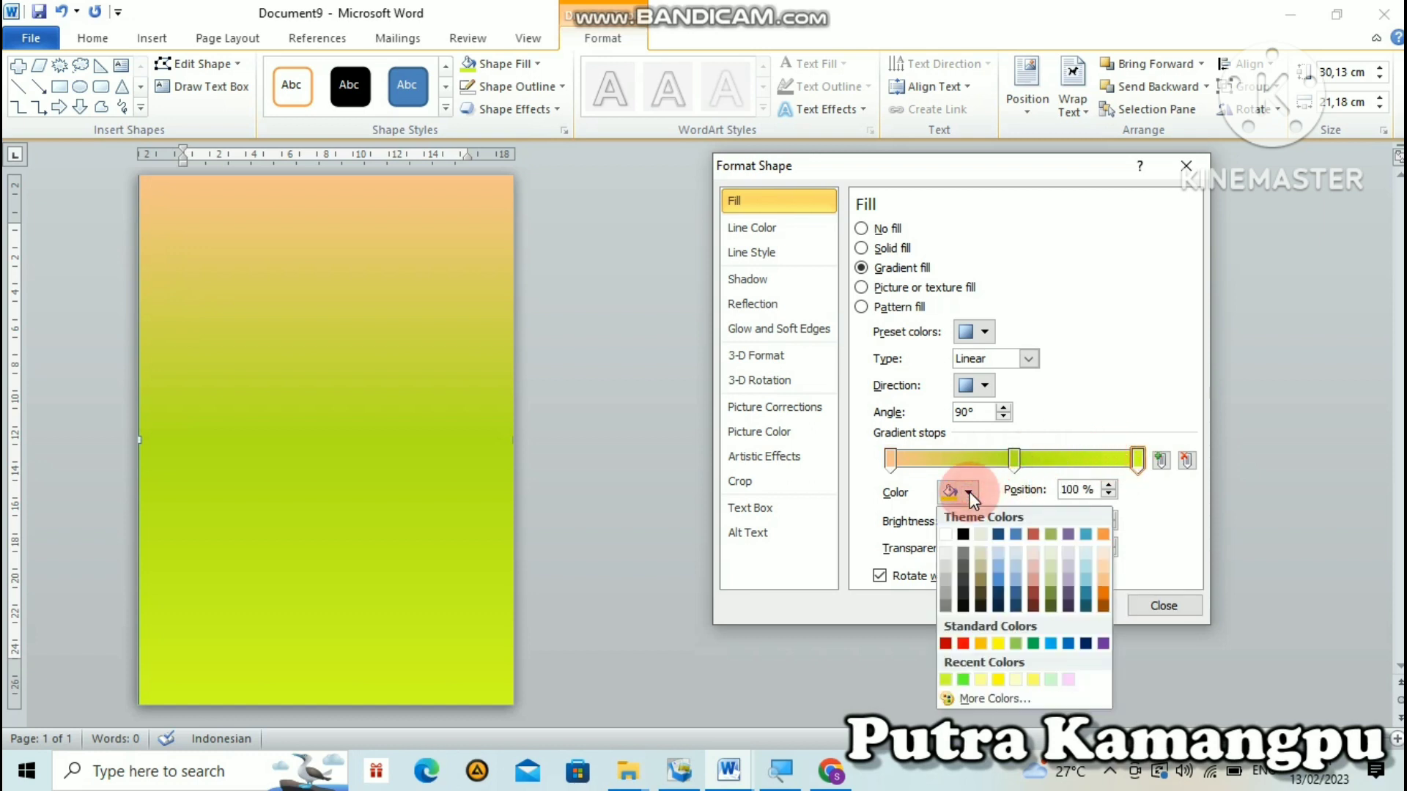
pyautogui.click(1004, 645)
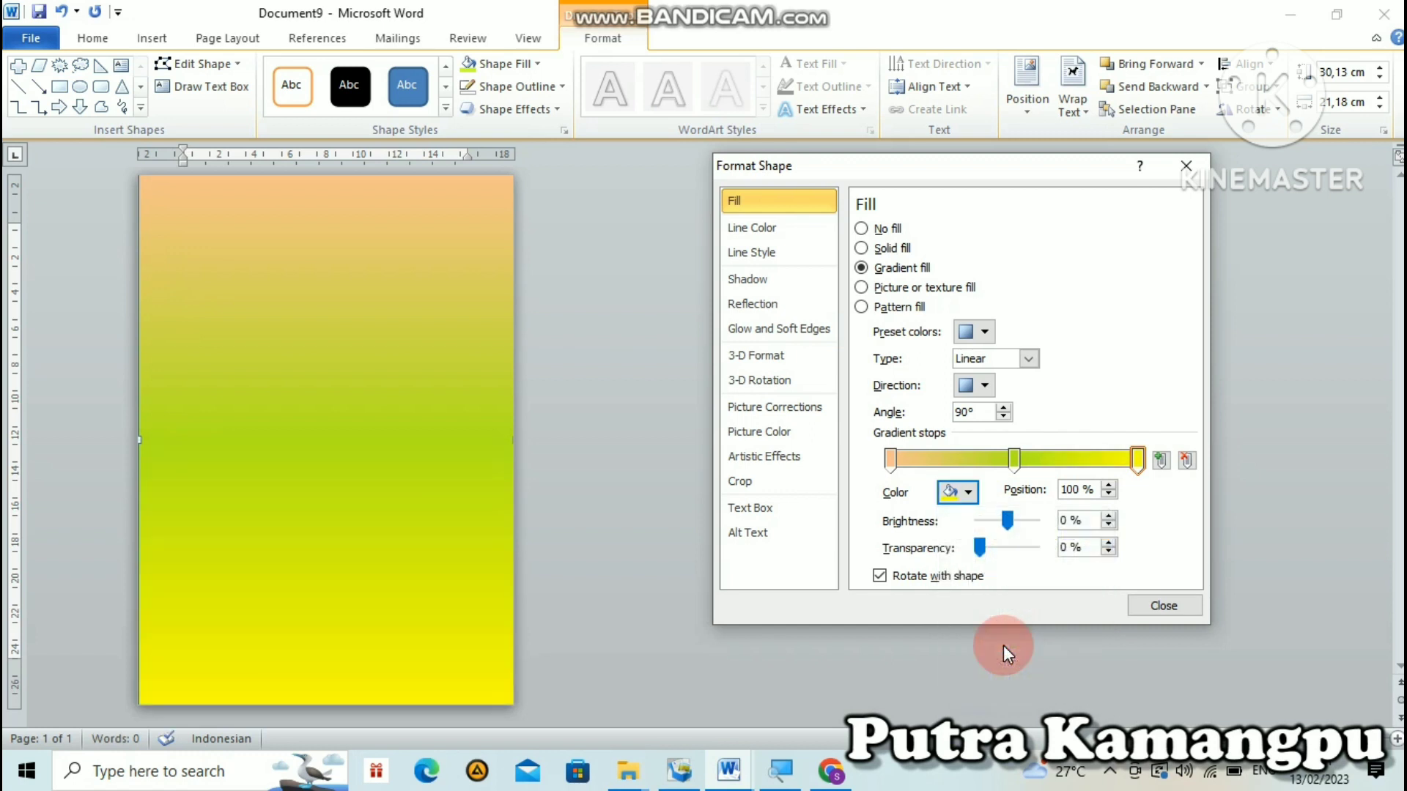
# - Move the gradient stops to 93% for yellow, 38% for lime and 12% for light orange, and close the fill settings
pyautogui.click(1137, 460)
pyautogui.moveTo(1137, 460); pyautogui.dragTo(1120, 460)
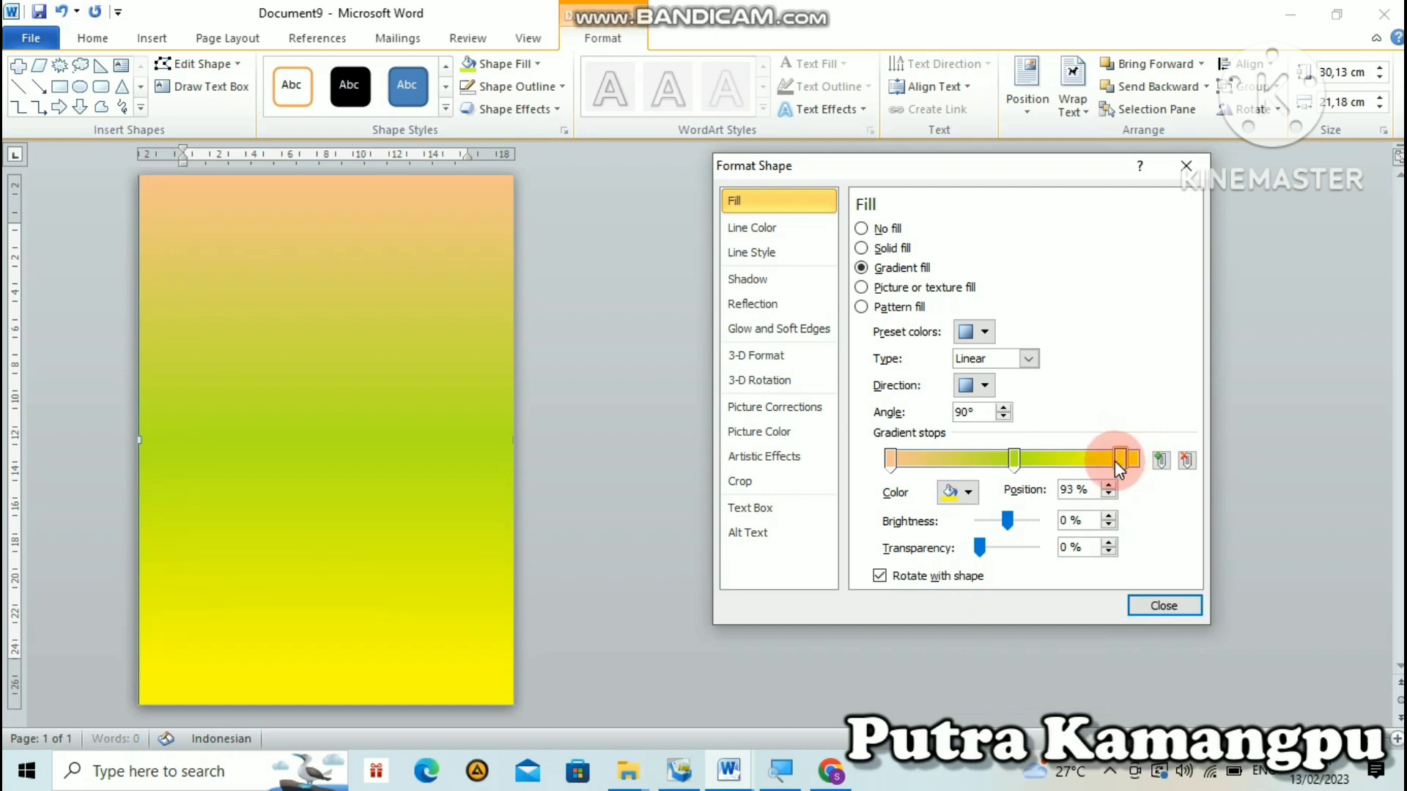
pyautogui.click(1014, 459)
pyautogui.moveTo(1015, 463); pyautogui.dragTo(984, 461)
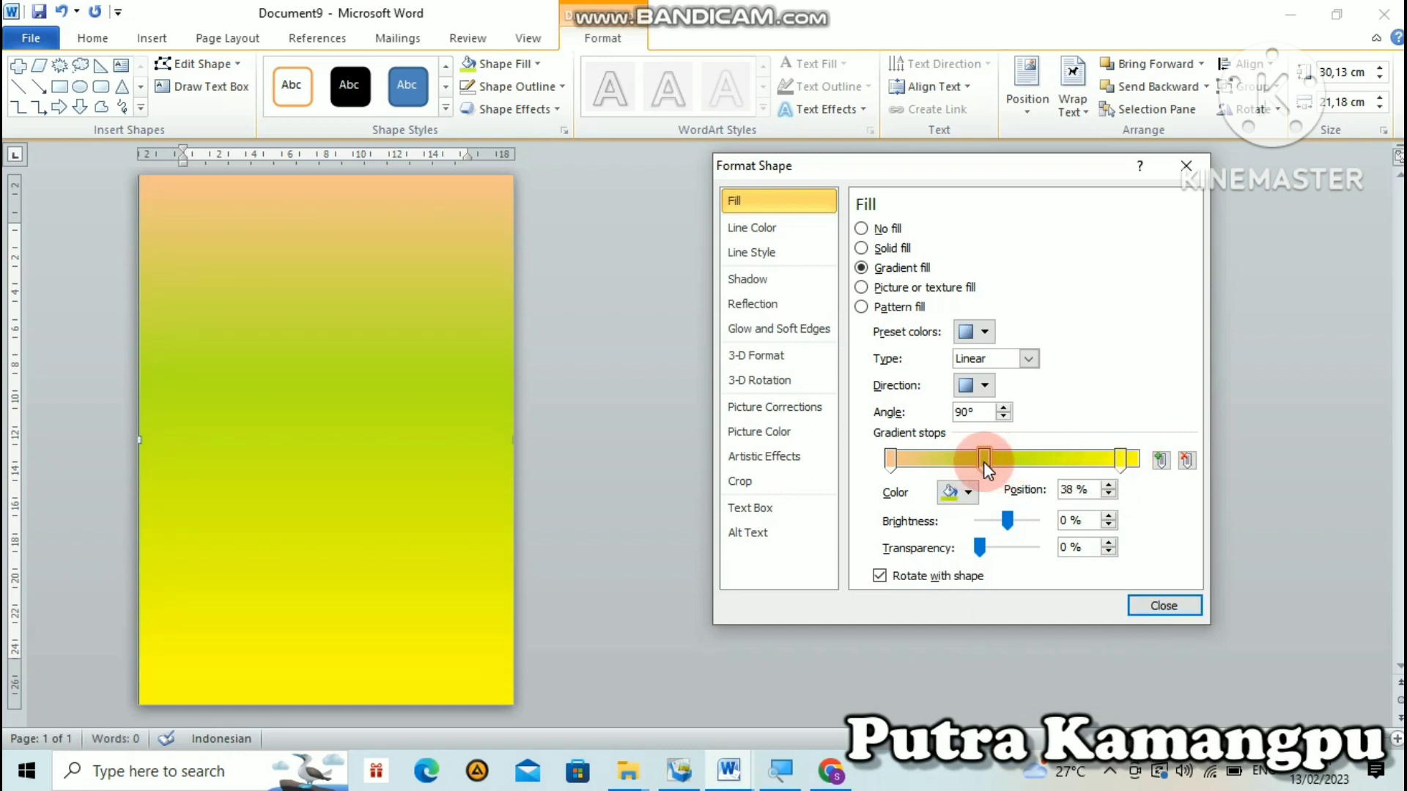
pyautogui.moveTo(891, 462); pyautogui.dragTo(922, 463)
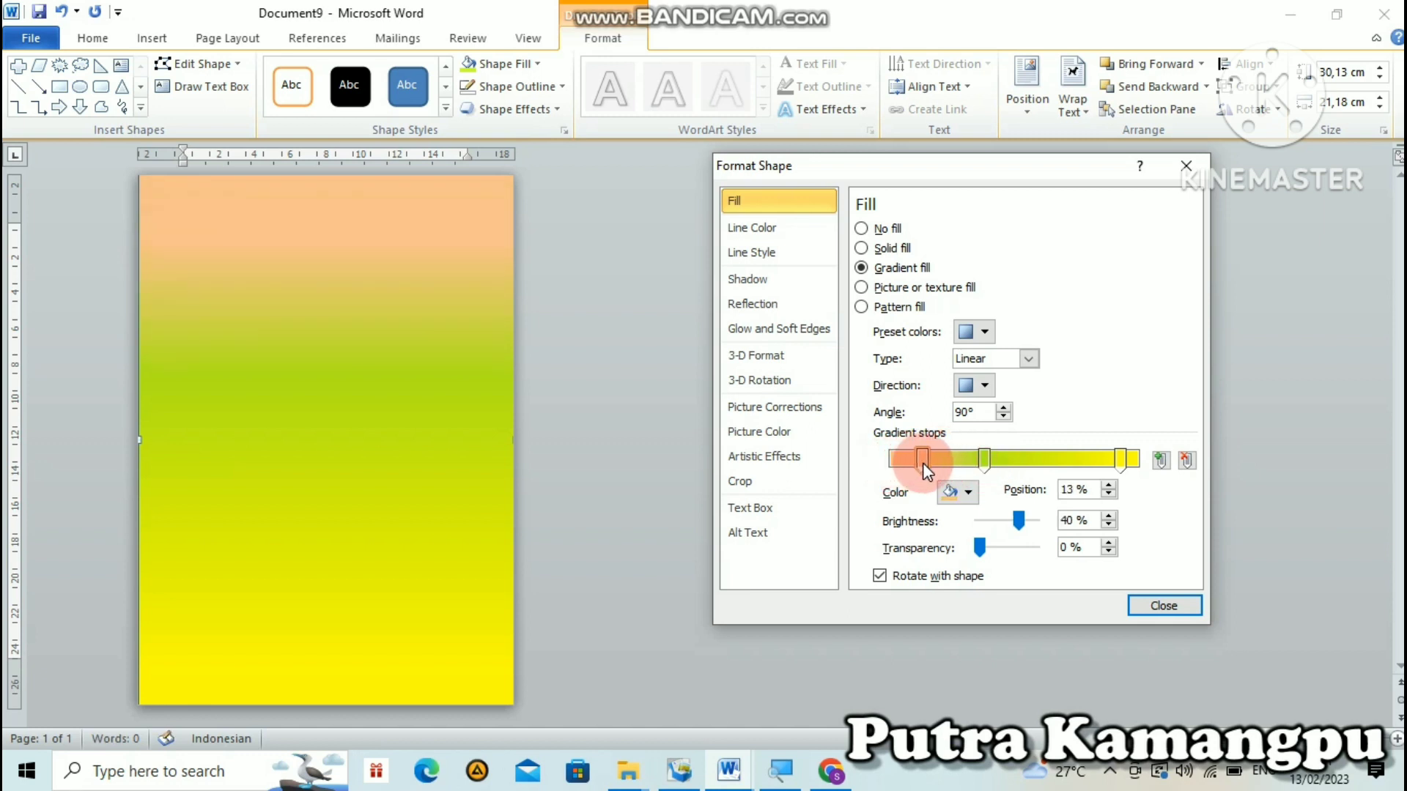
pyautogui.moveTo(921, 465); pyautogui.dragTo(920, 466)
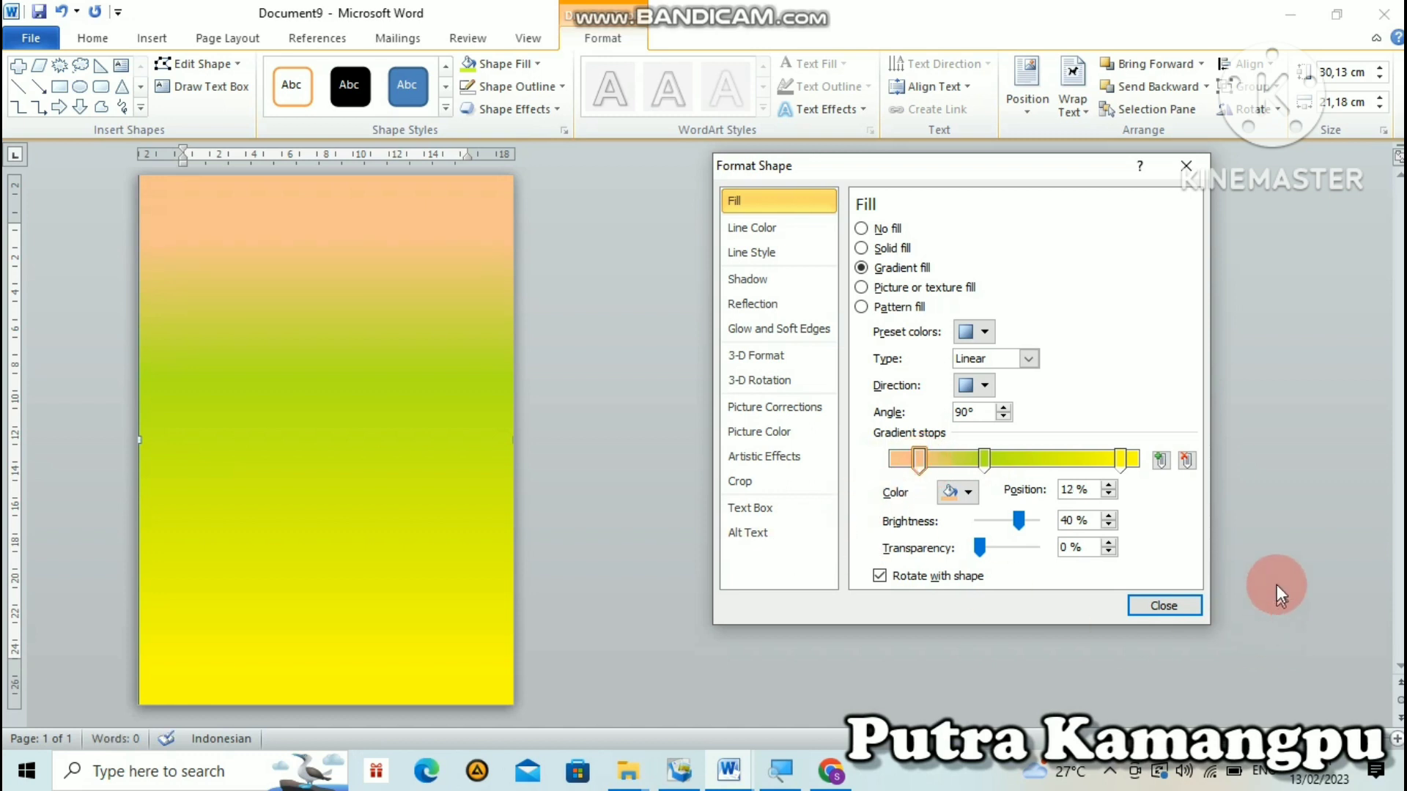
pyautogui.click(1154, 606)
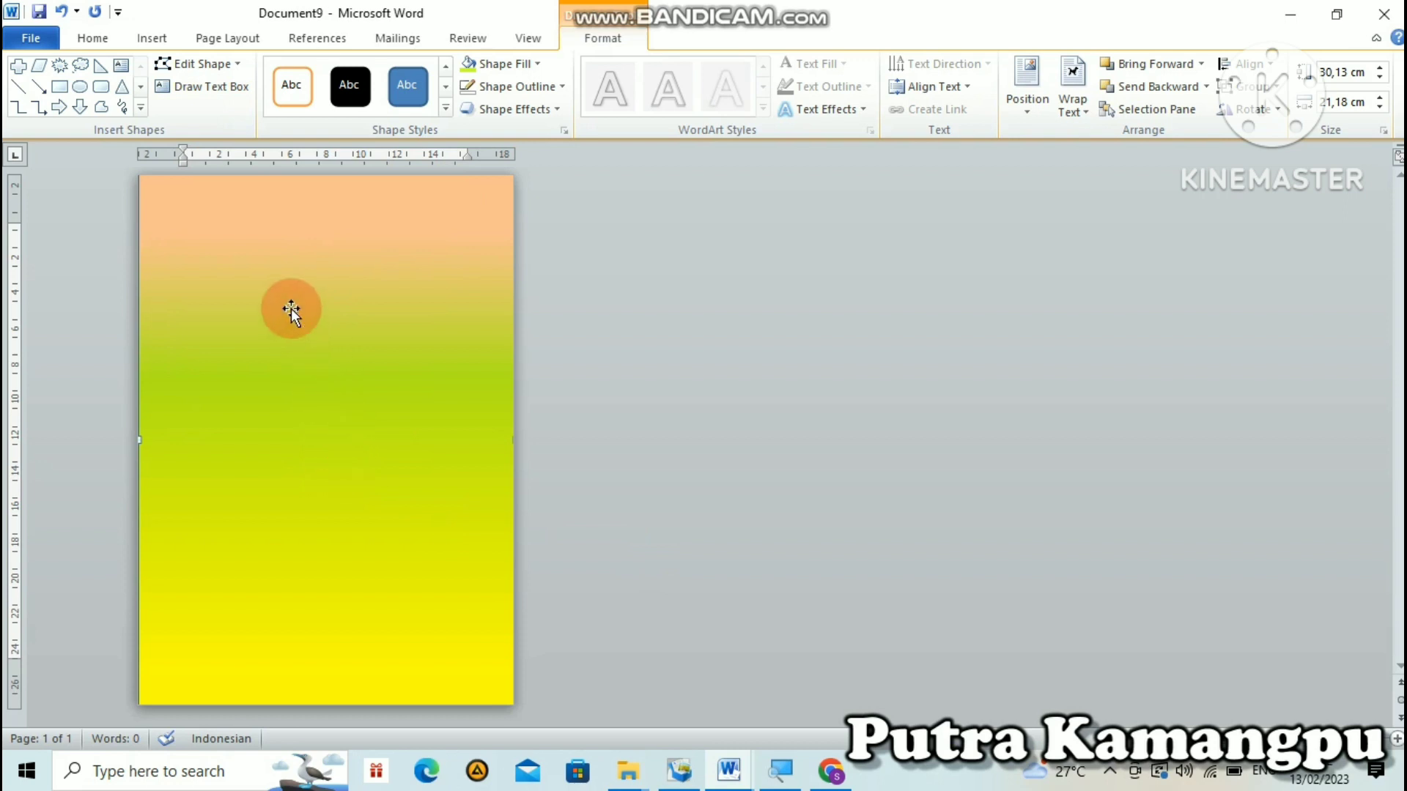
# - Draw a circle about 4.33 cm in diameter on the upper part of the page and make duplicates of it
pyautogui.click(83, 86)
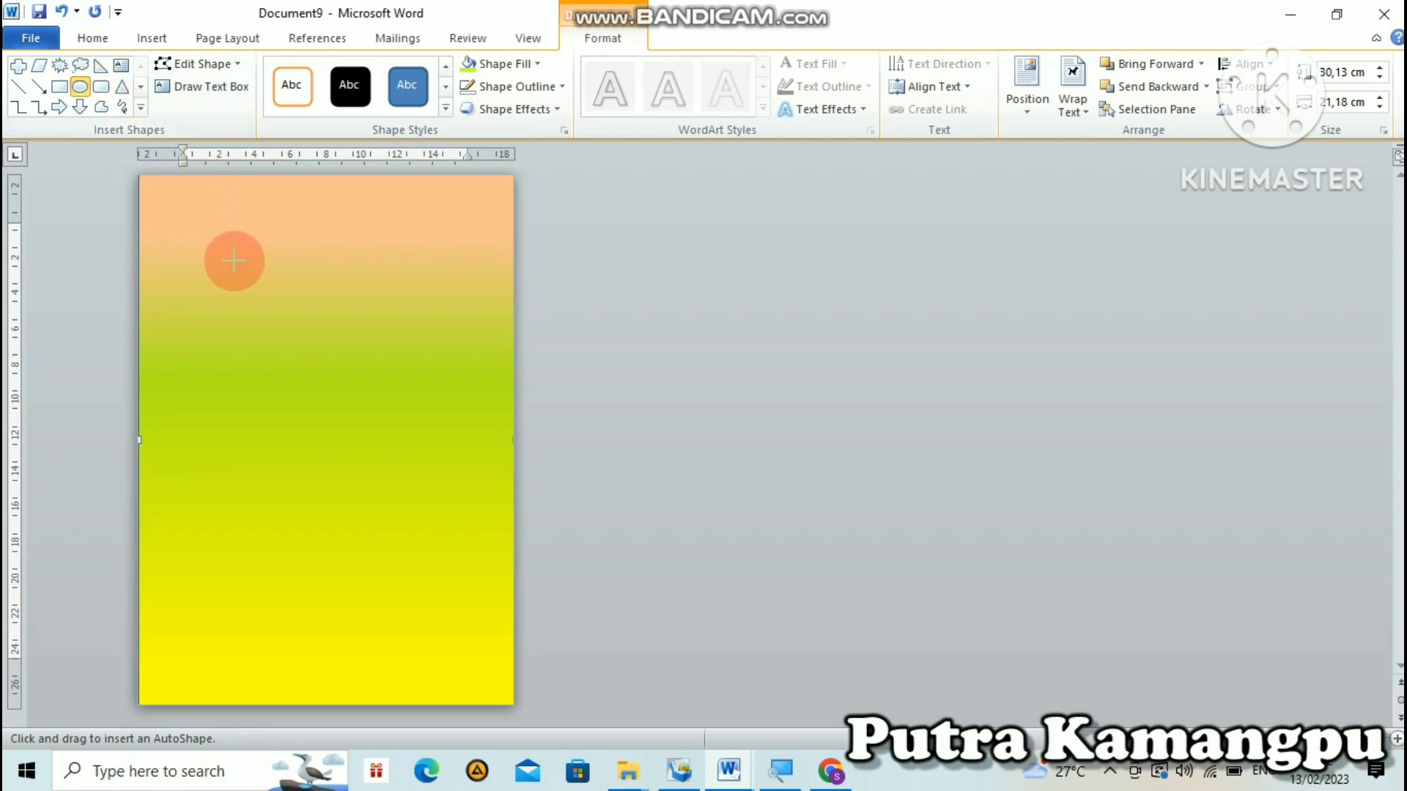
pyautogui.moveTo(225, 262)
pyautogui.mouseDown()
pyautogui.moveTo(251, 269)
pyautogui.moveTo(303, 339)
pyautogui.mouseUp()
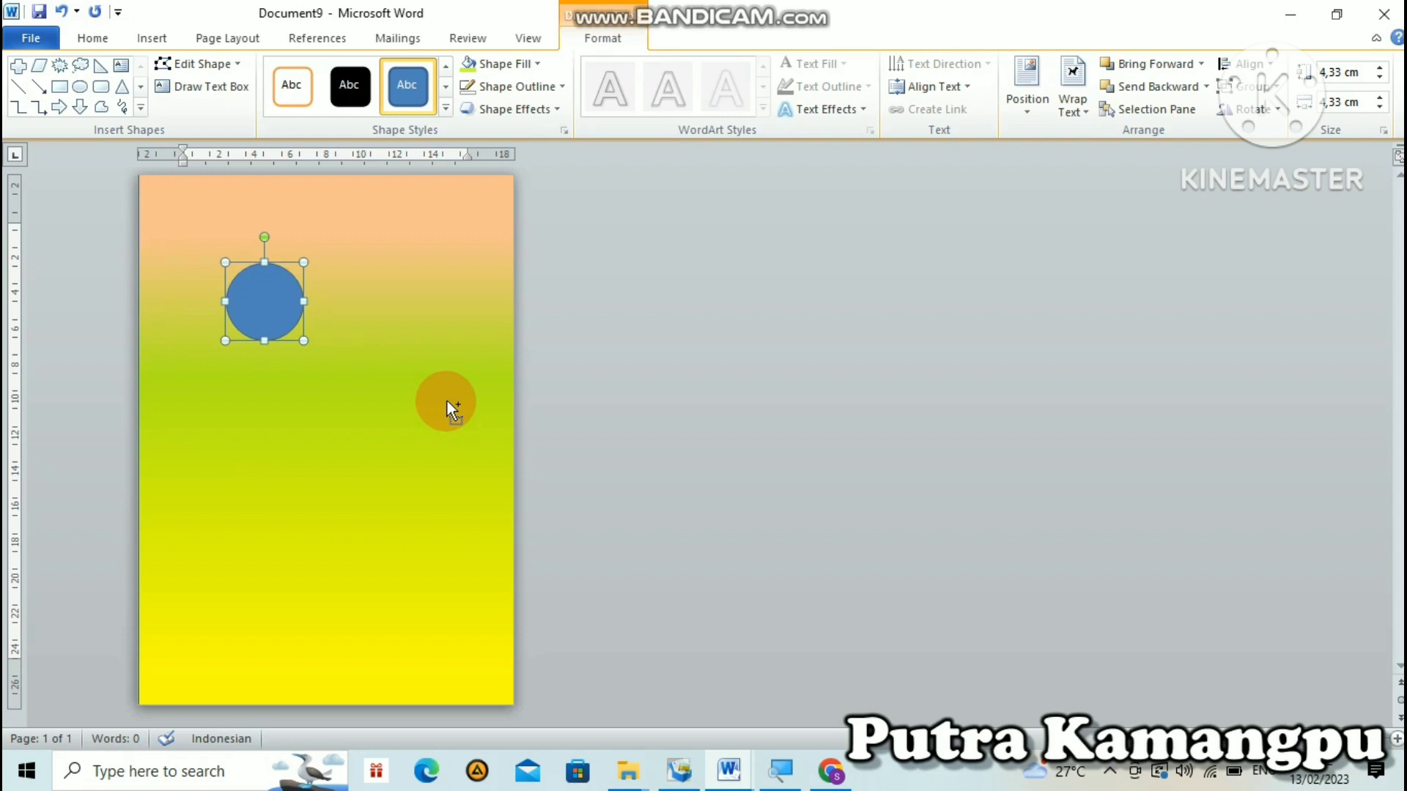
pyautogui.hotkey('ctrl', 'd')
pyautogui.hotkey('ctrl', 'd')
pyautogui.hotkey('ctrl', 'd')
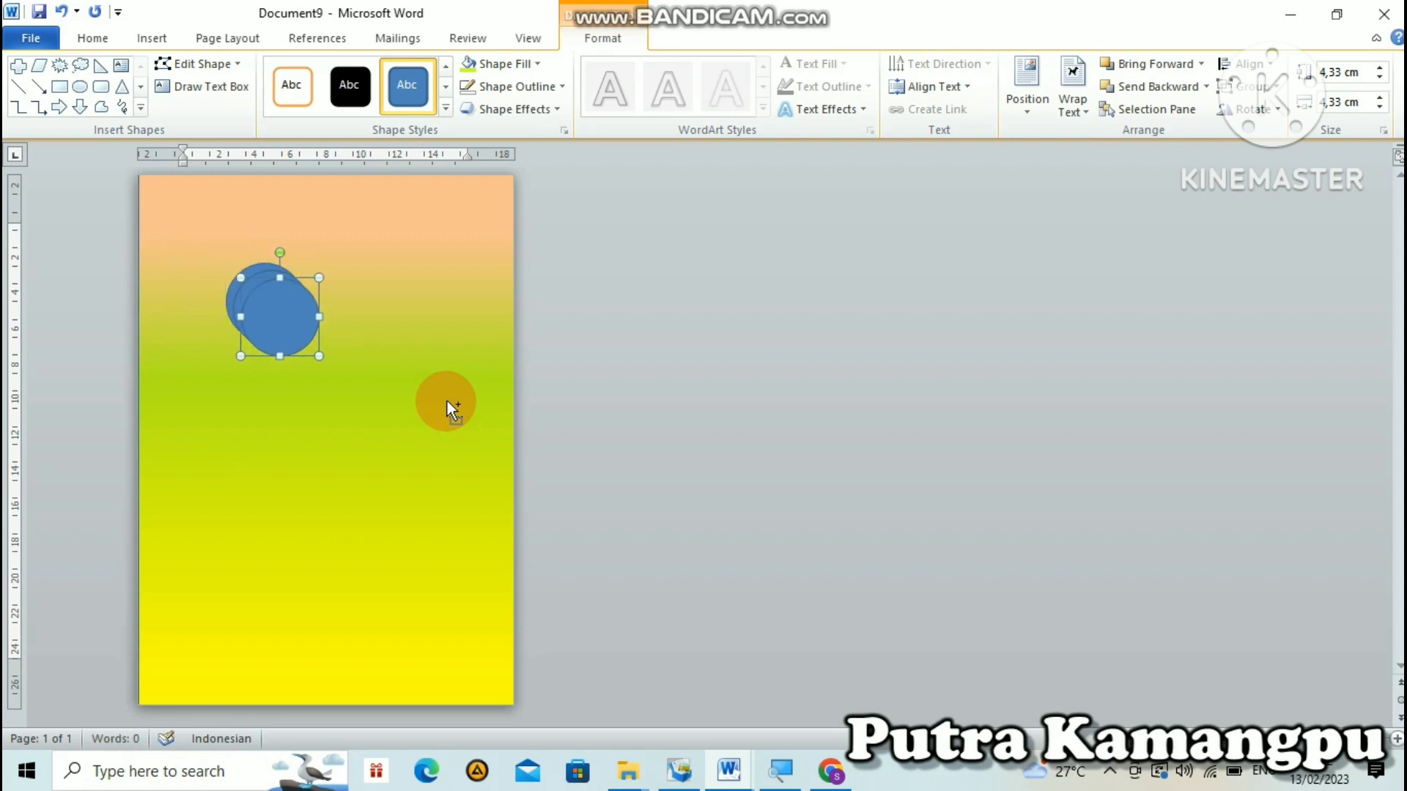
# - Make two more duplicates of the circle and spread the copies apart across the upper and middle parts of the page
pyautogui.hotkey('ctrl', 'd')
pyautogui.hotkey('ctrl', 'd')
pyautogui.moveTo(330, 330); pyautogui.dragTo(432, 254)
pyautogui.moveTo(313, 329); pyautogui.dragTo(415, 373)
pyautogui.moveTo(266, 319); pyautogui.dragTo(257, 471)
pyautogui.moveTo(273, 345); pyautogui.dragTo(190, 407)
pyautogui.moveTo(283, 313); pyautogui.dragTo(382, 504)
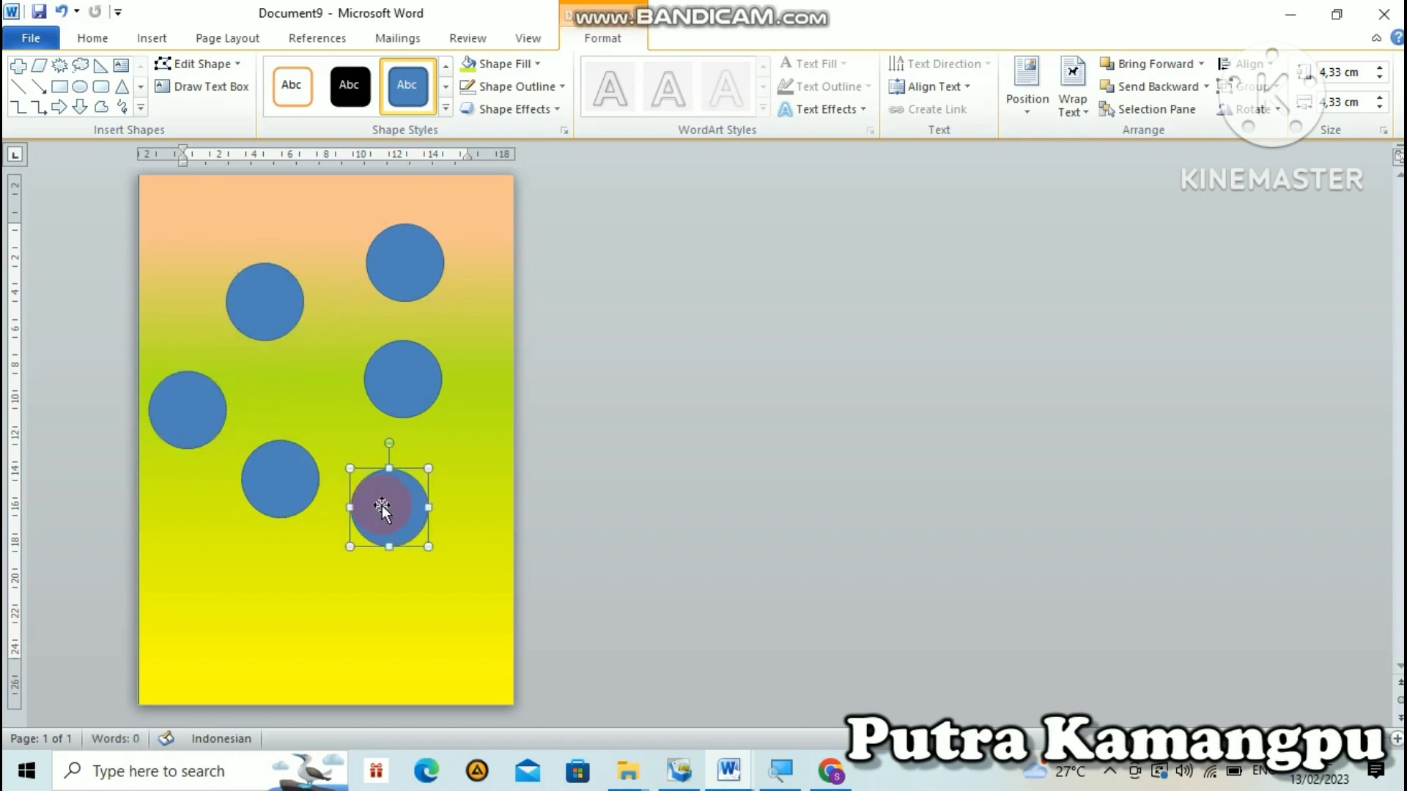
# - Delete the lowest circle and reposition three of the remaining circles, moving one to the lower right part of the page
pyautogui.press('Delete')
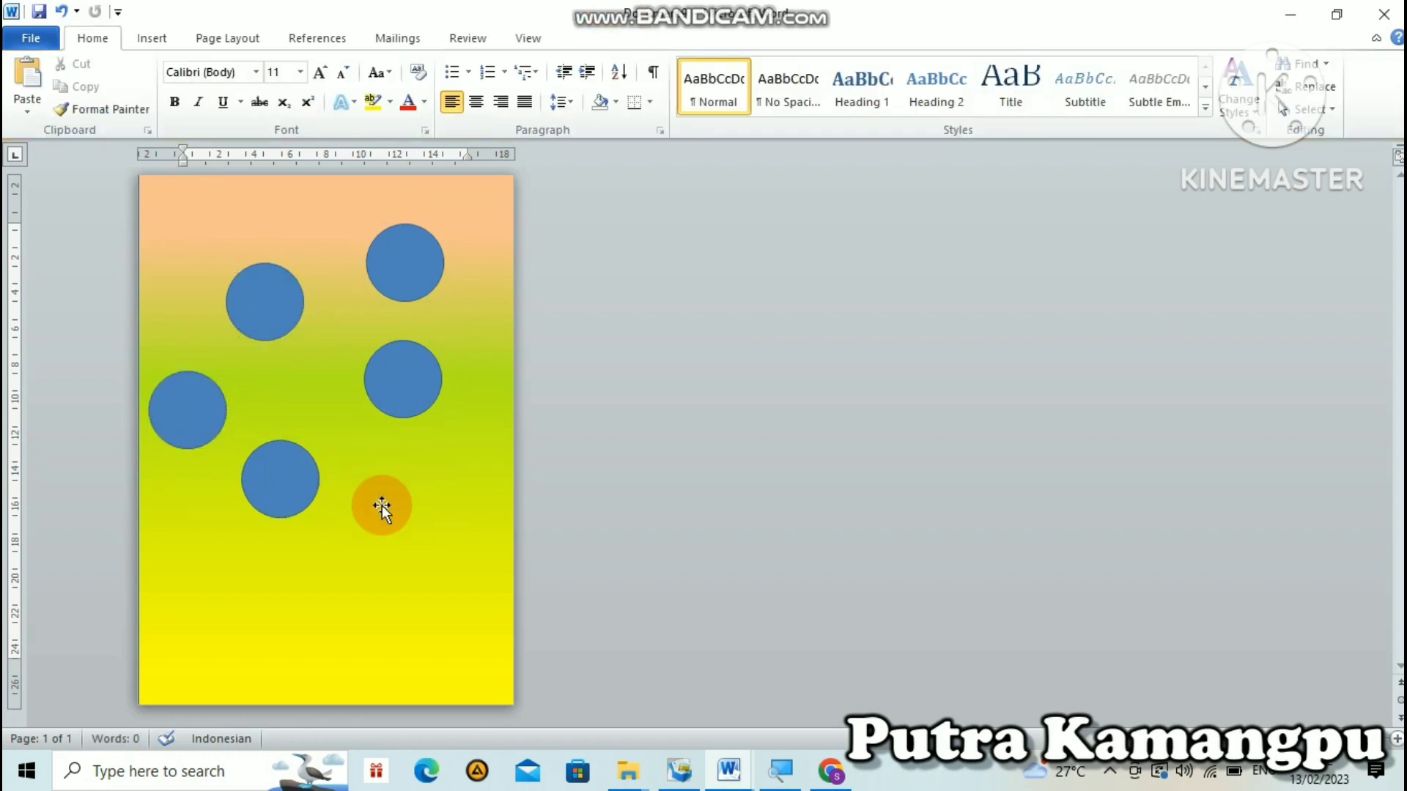
pyautogui.moveTo(306, 480); pyautogui.dragTo(417, 548)
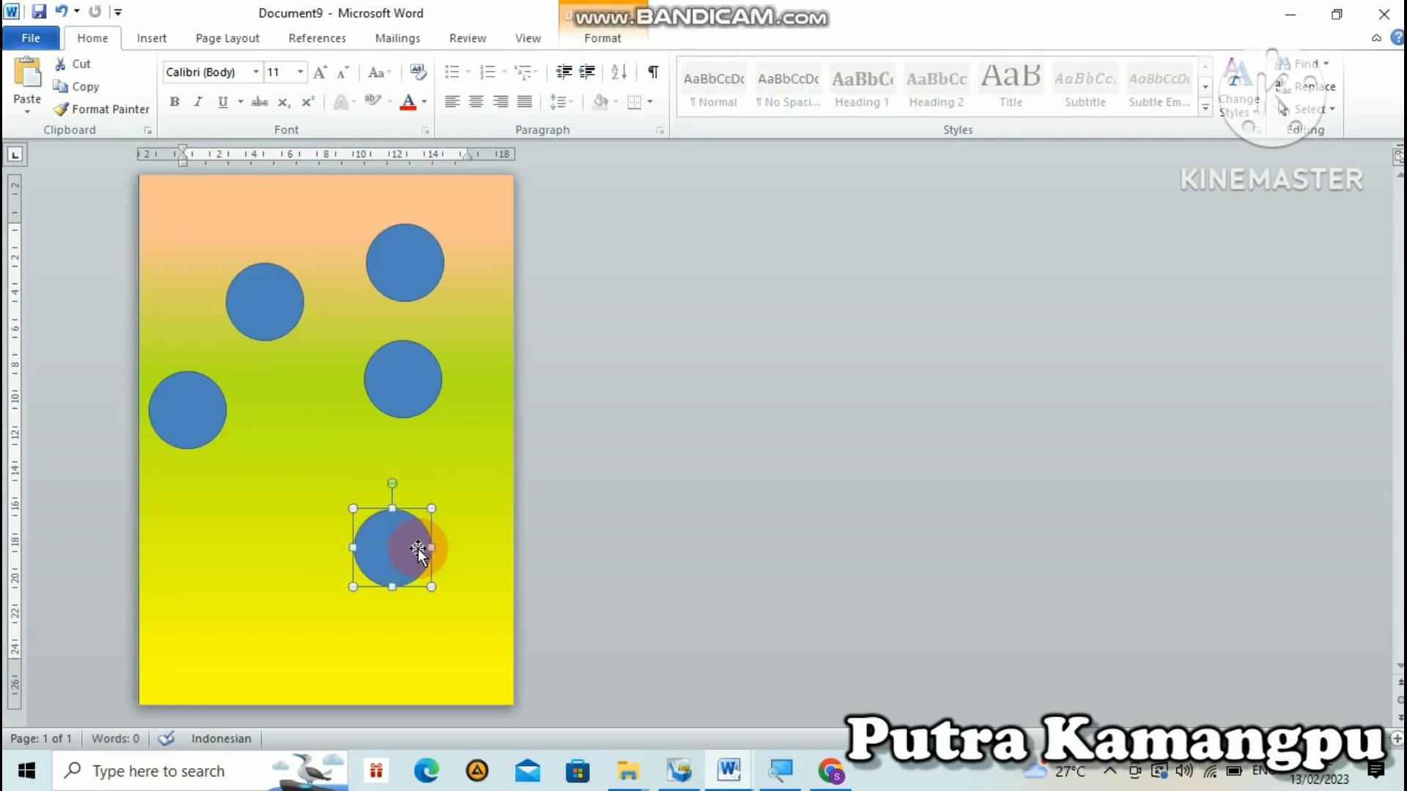
pyautogui.moveTo(195, 399); pyautogui.dragTo(227, 427)
pyautogui.moveTo(264, 302); pyautogui.dragTo(250, 296)
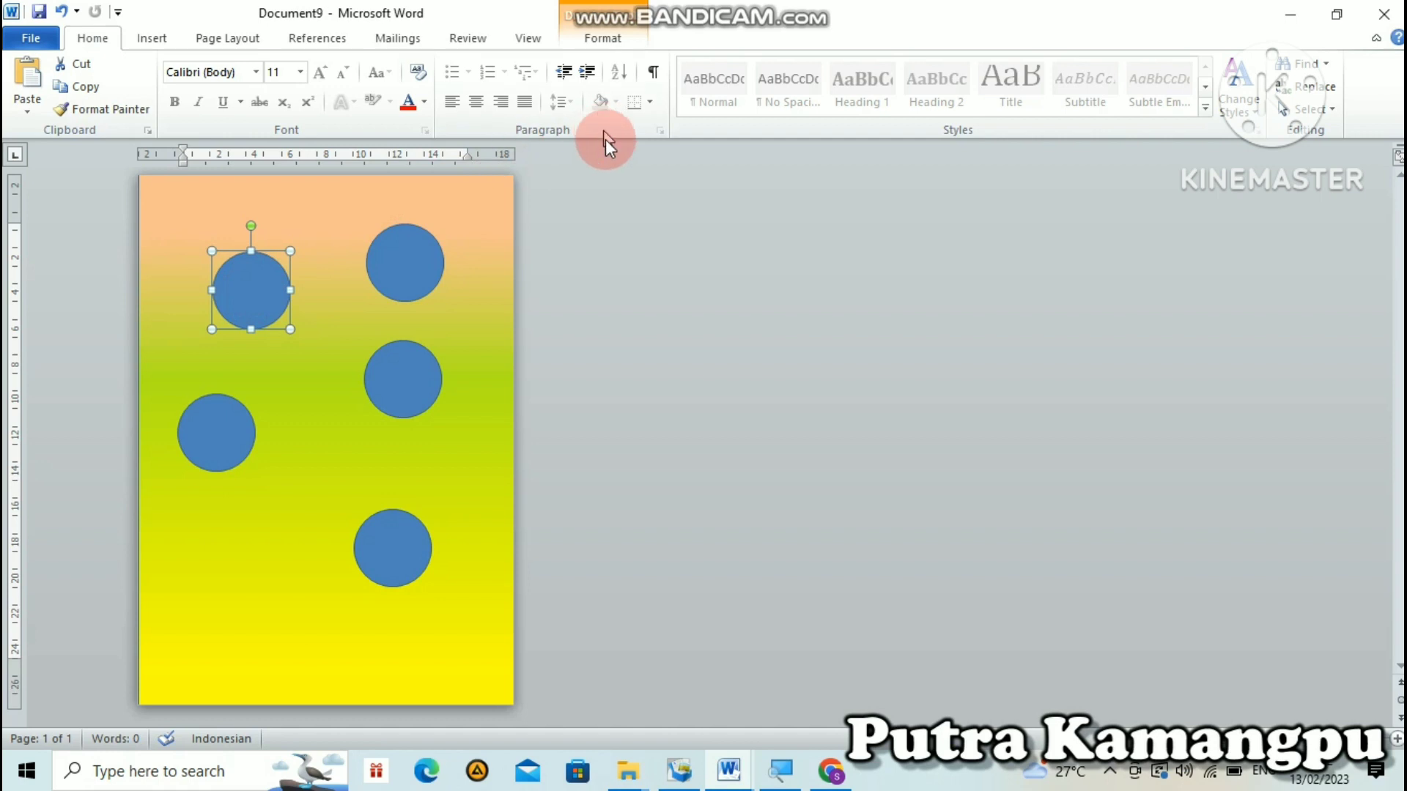
# - Open the detailed gradient settings for the upper-left circle and switch its fill to a gradient fill
pyautogui.click(626, 37)
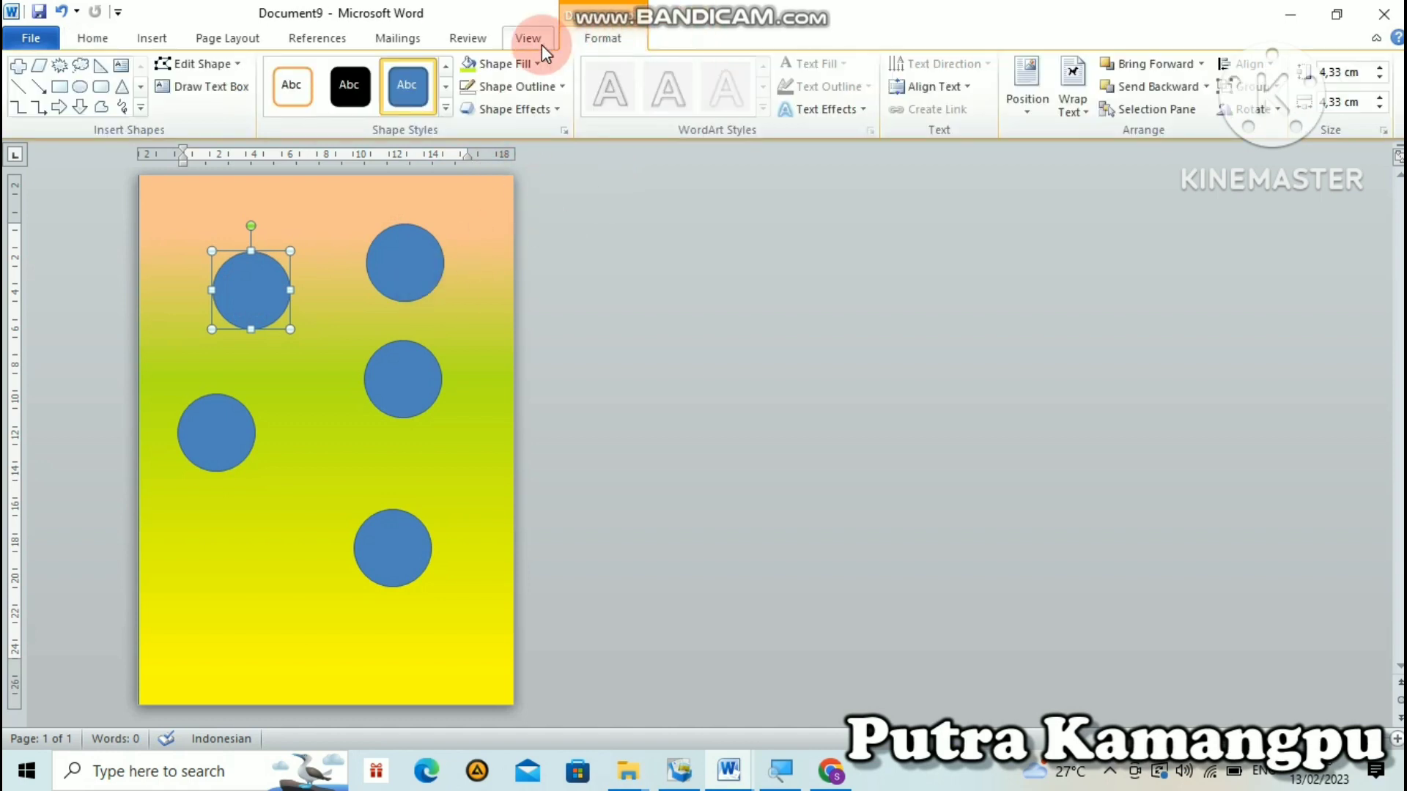
pyautogui.click(538, 65)
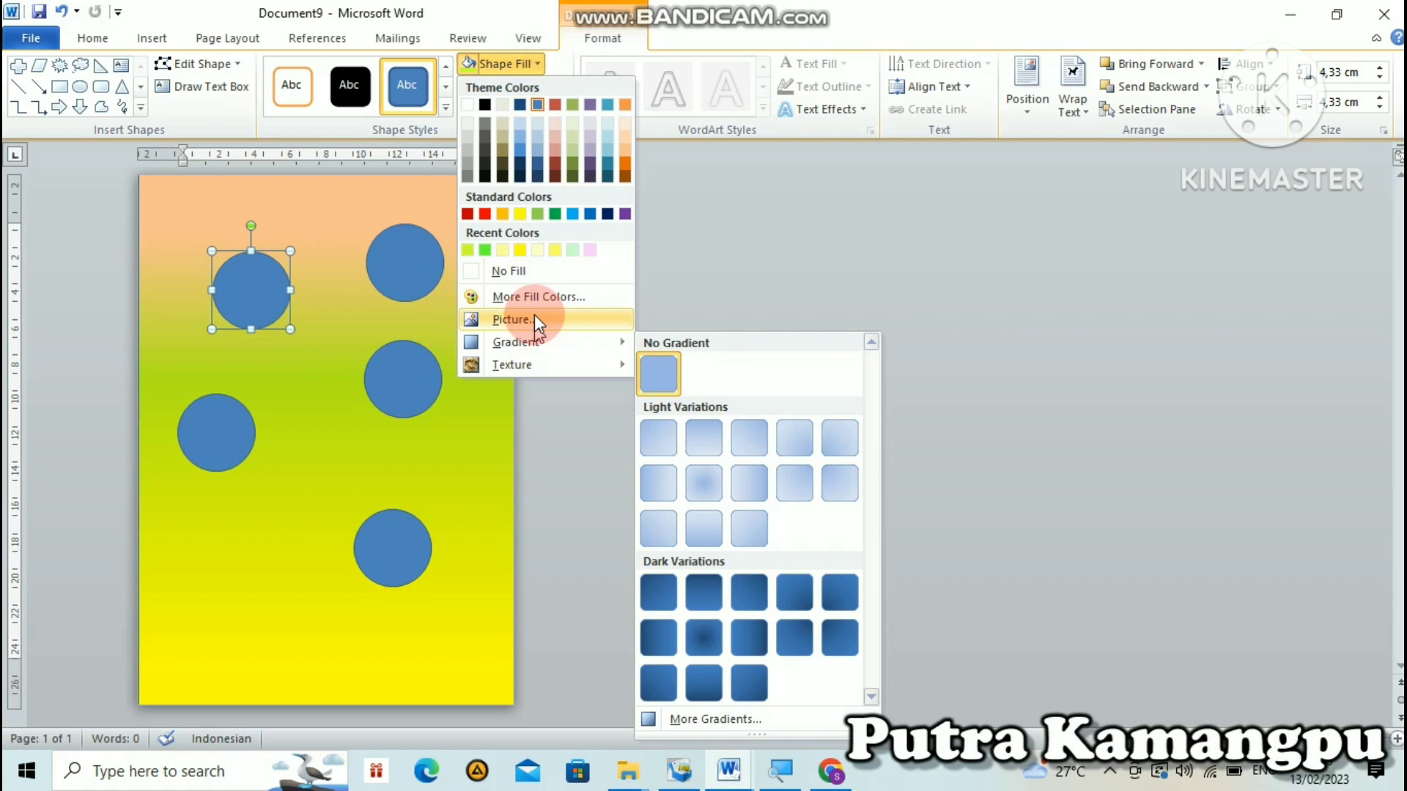
pyautogui.moveTo(519, 339)
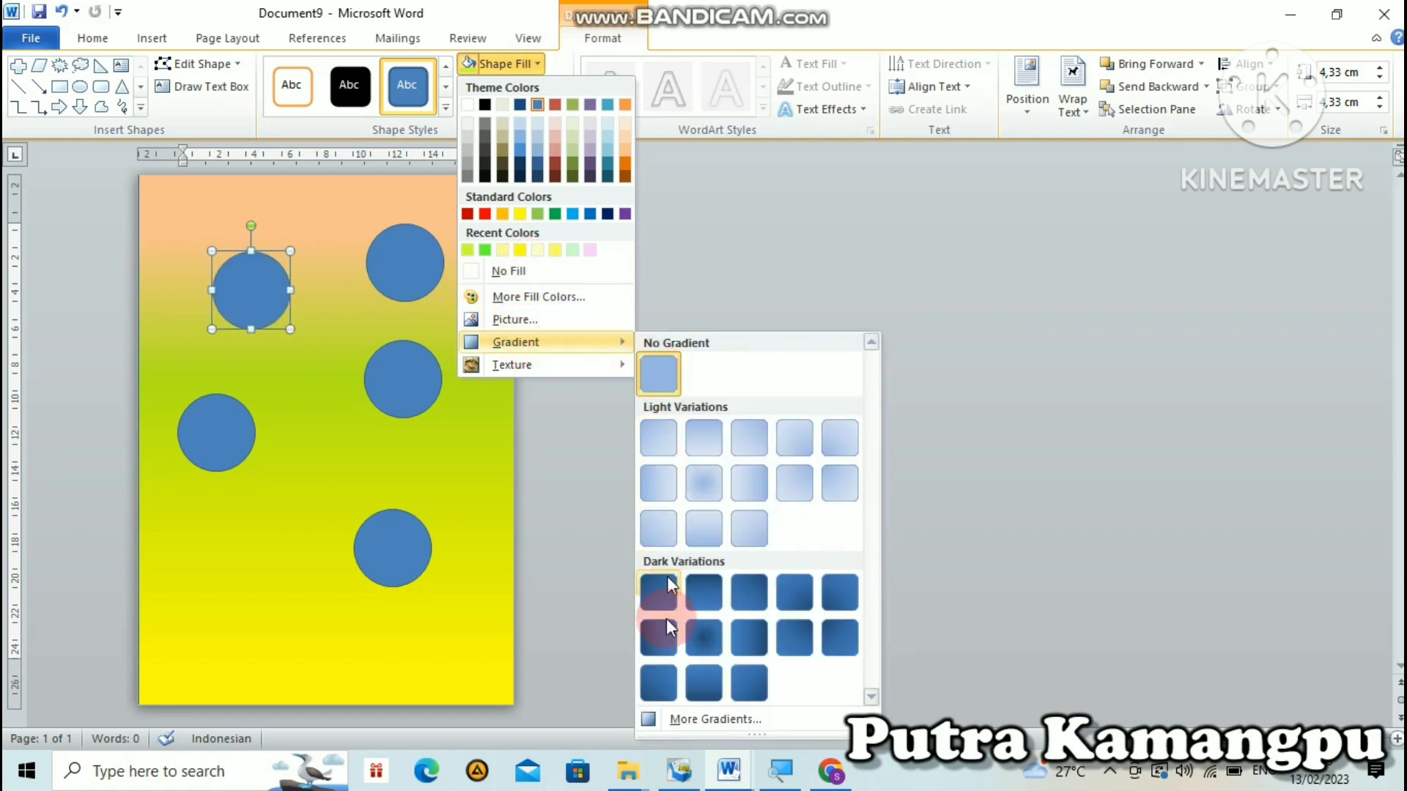
pyautogui.click(676, 716)
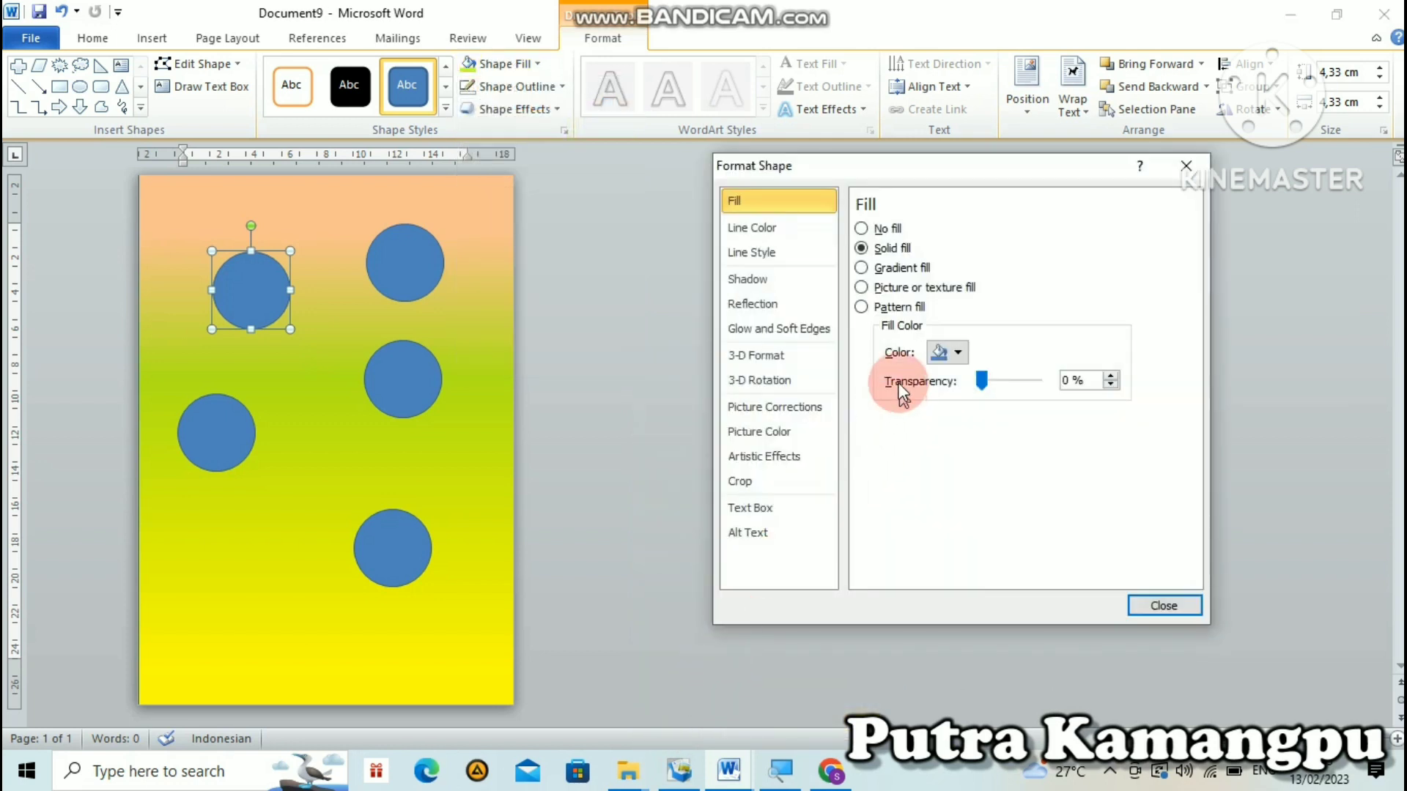
pyautogui.click(862, 269)
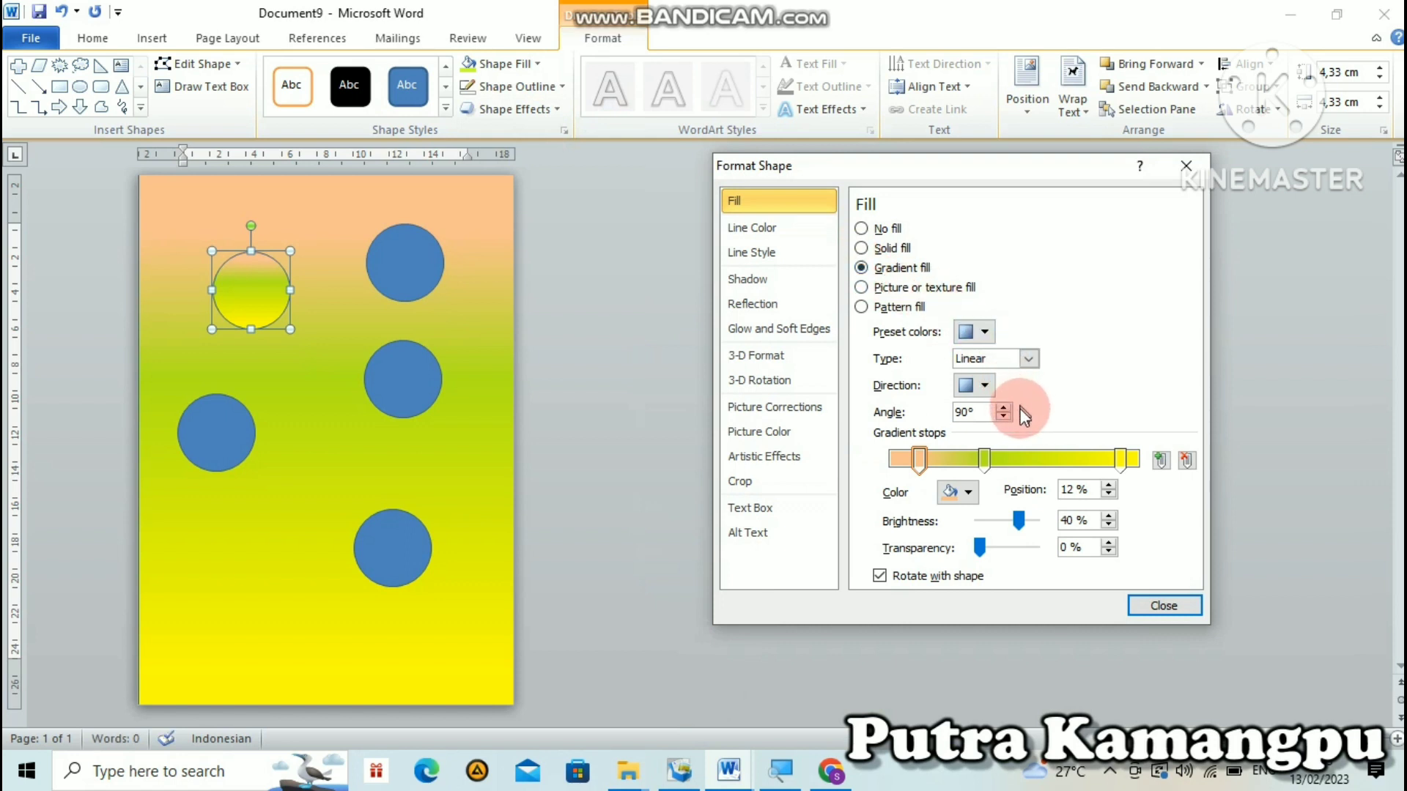
# - Colour the circle's middle gradient stop, at 38%, standard orange
pyautogui.click(980, 460)
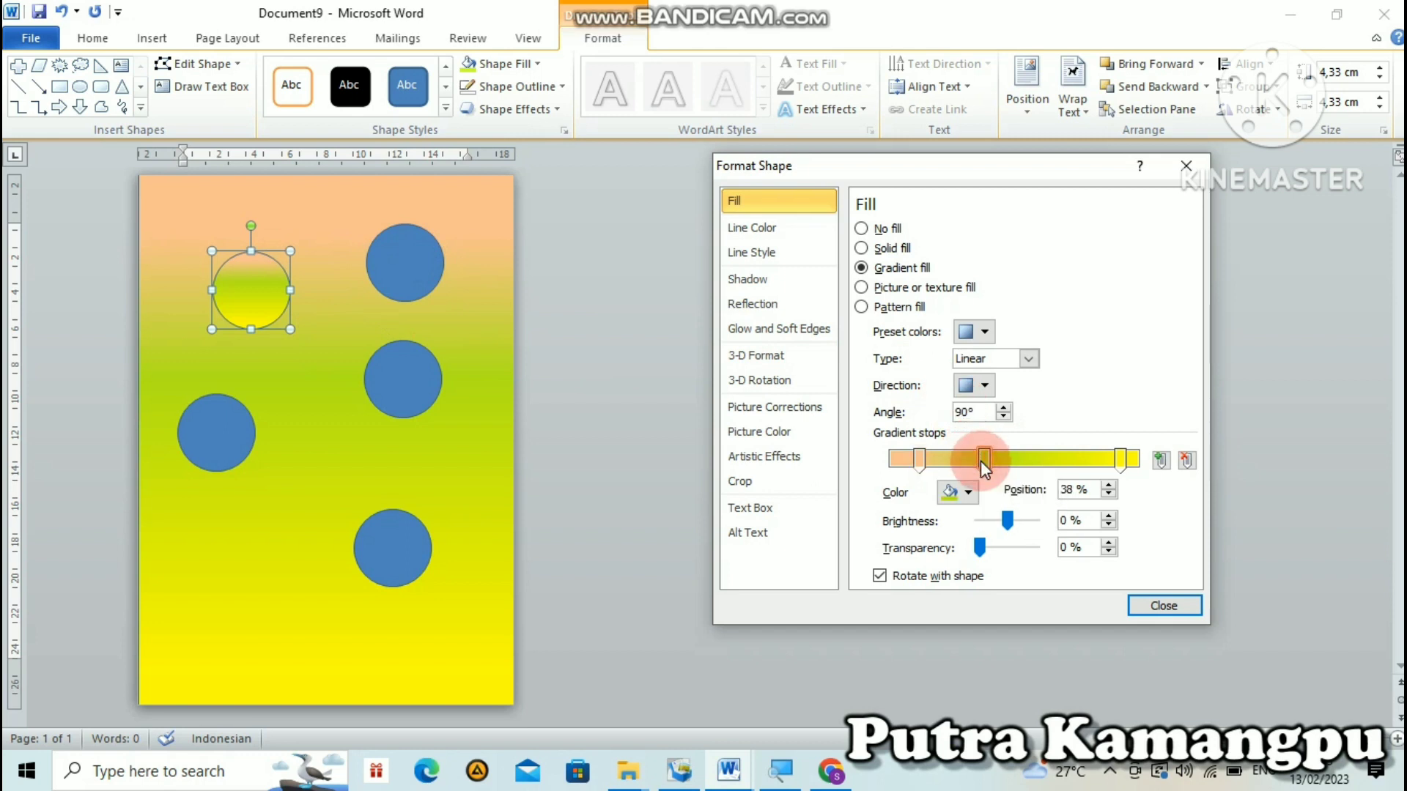
pyautogui.click(969, 493)
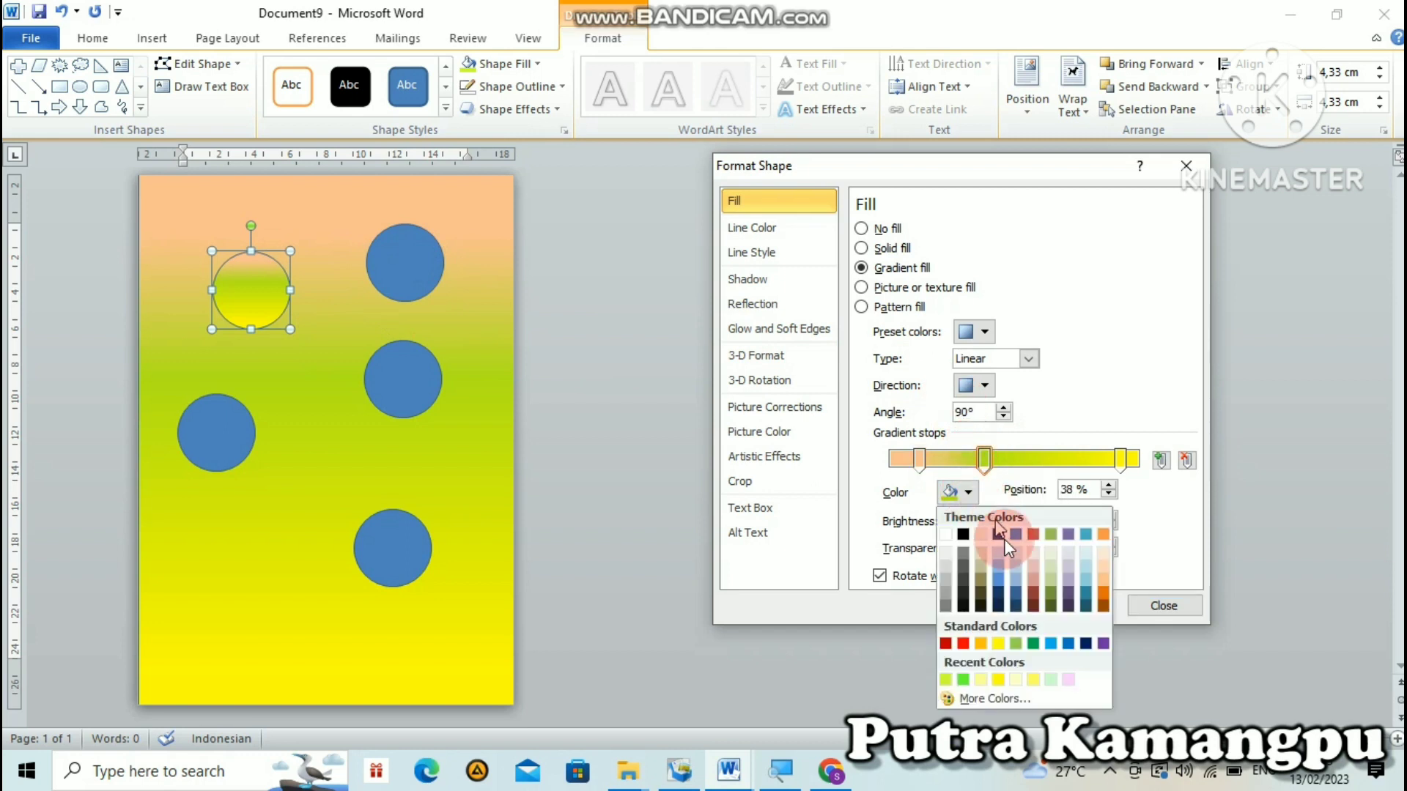
pyautogui.click(984, 641)
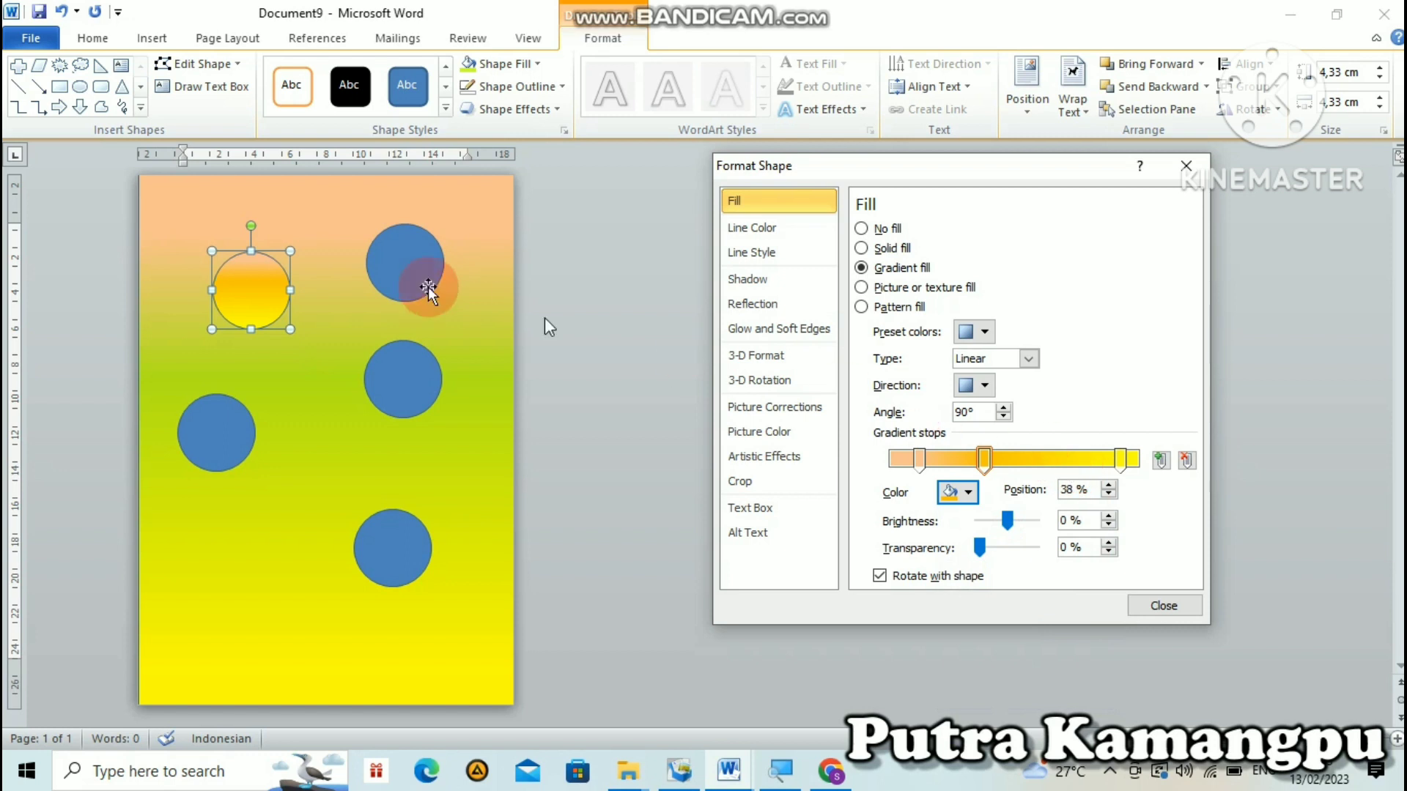
# - Apply the same orange-to-yellow gradient fill to the four remaining blue circles and close the shape formatting settings
pyautogui.click(427, 378)
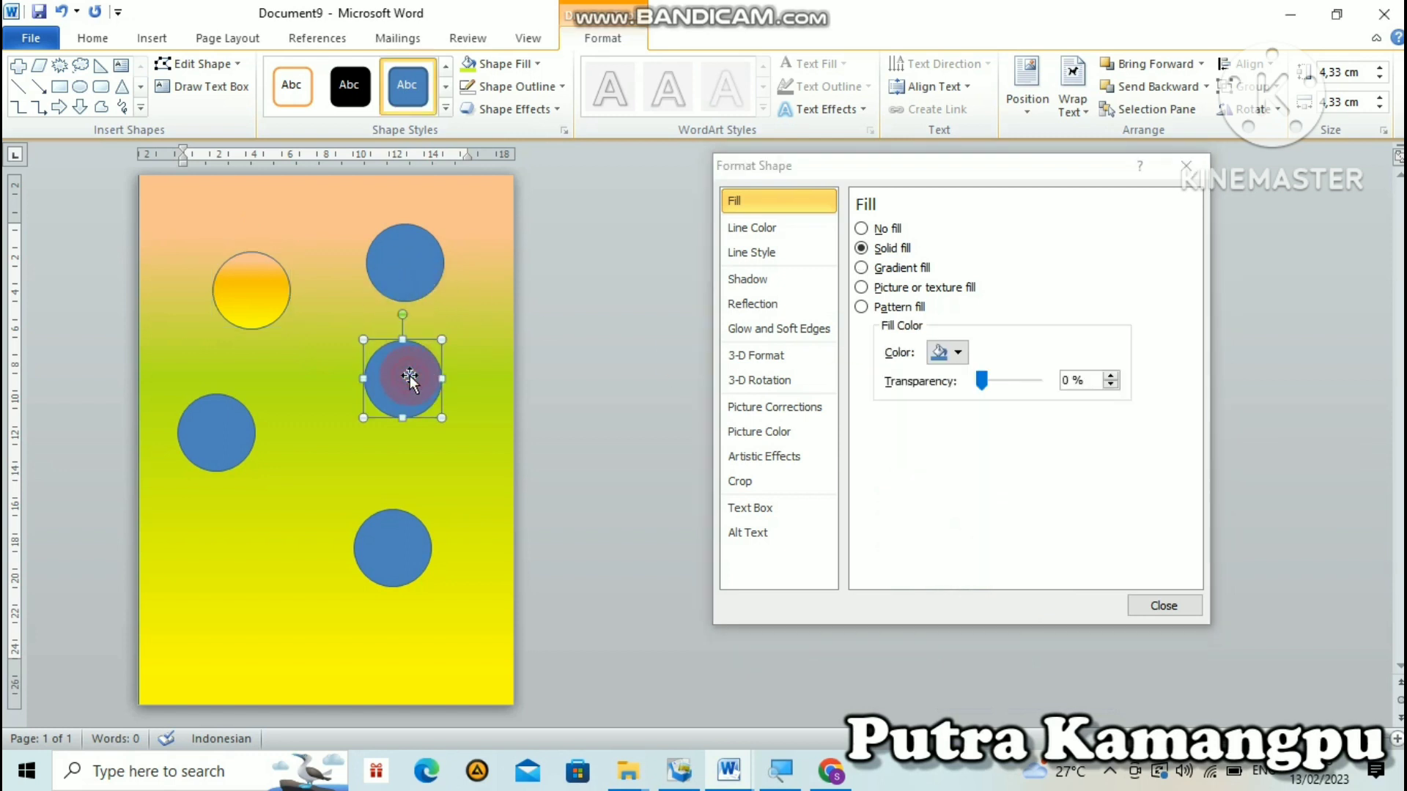
pyautogui.click(861, 268)
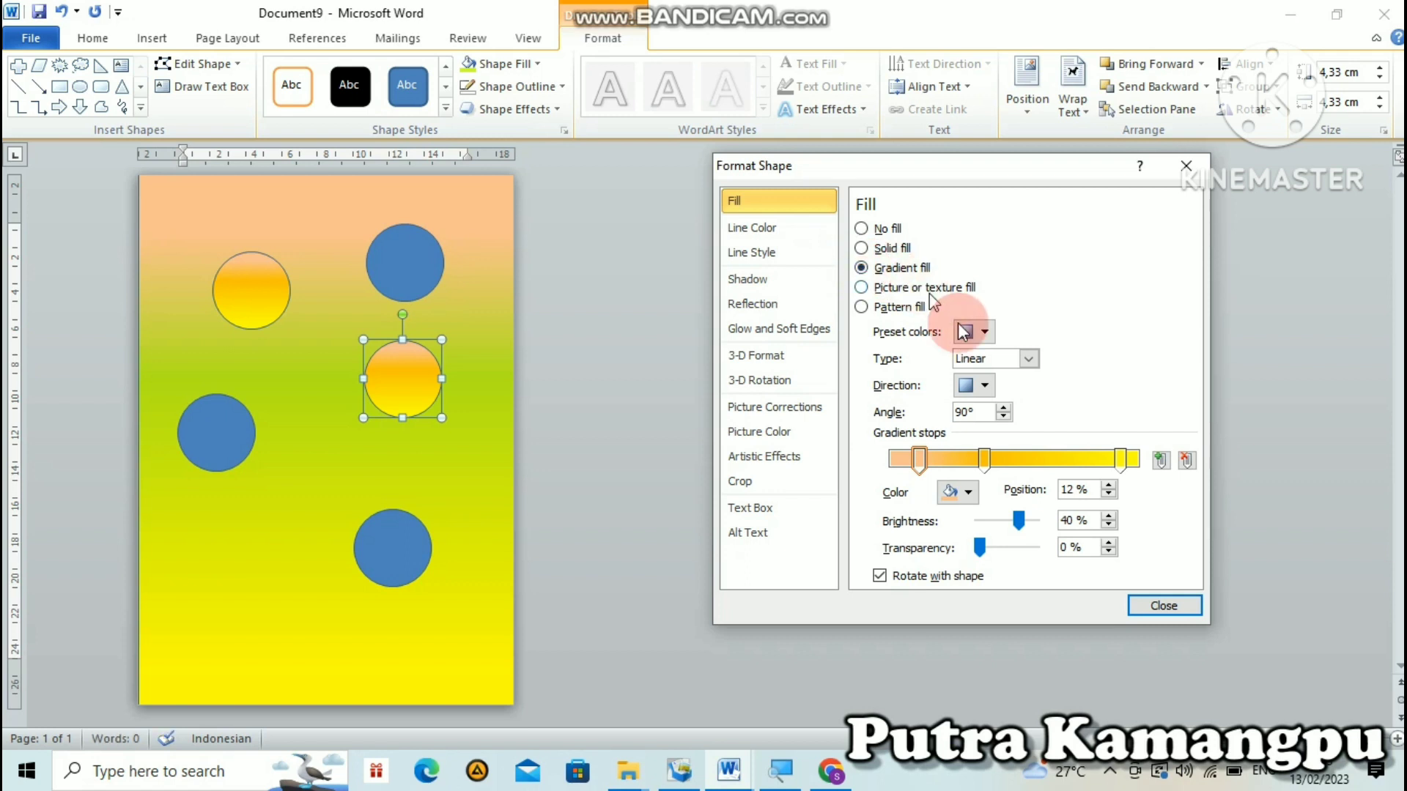
pyautogui.click(404, 262)
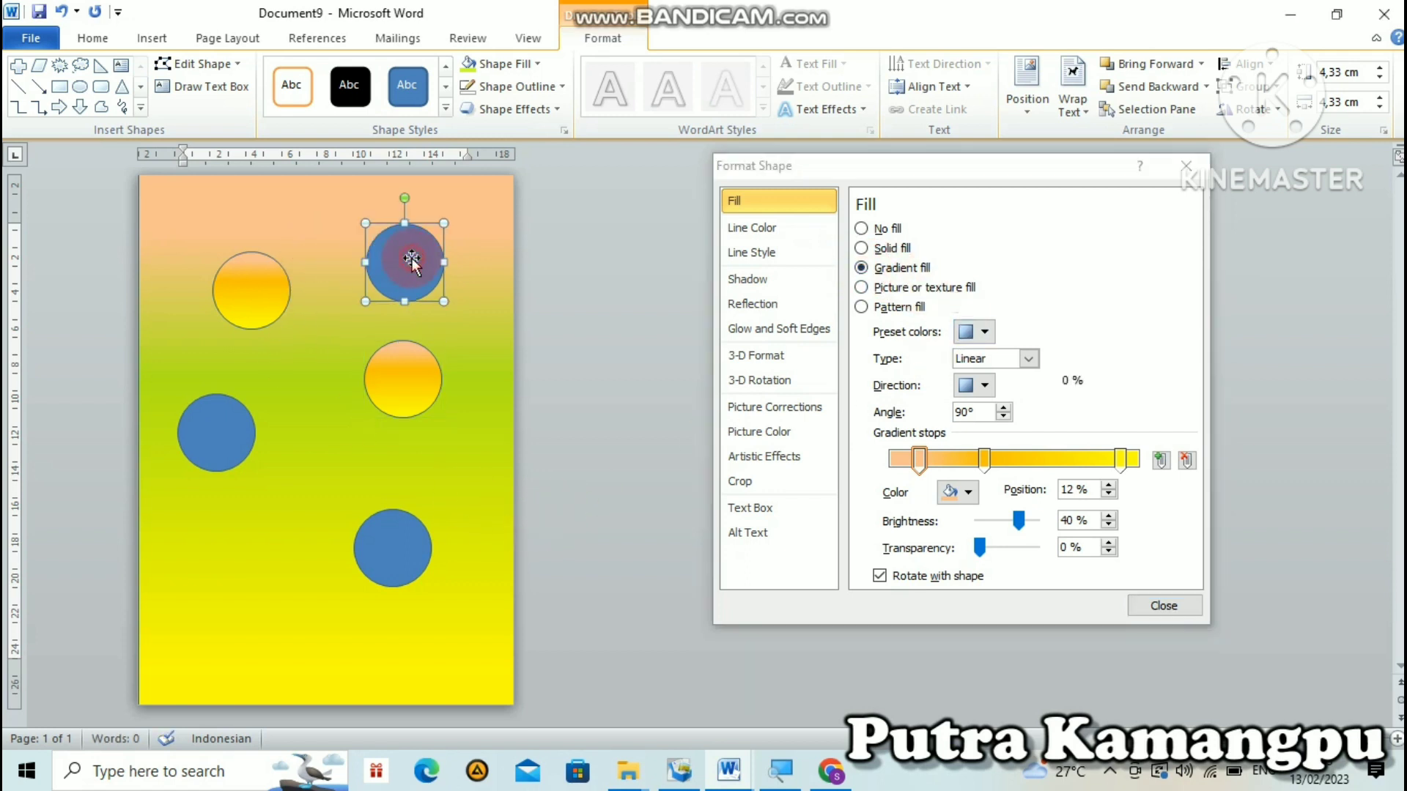
pyautogui.click(863, 267)
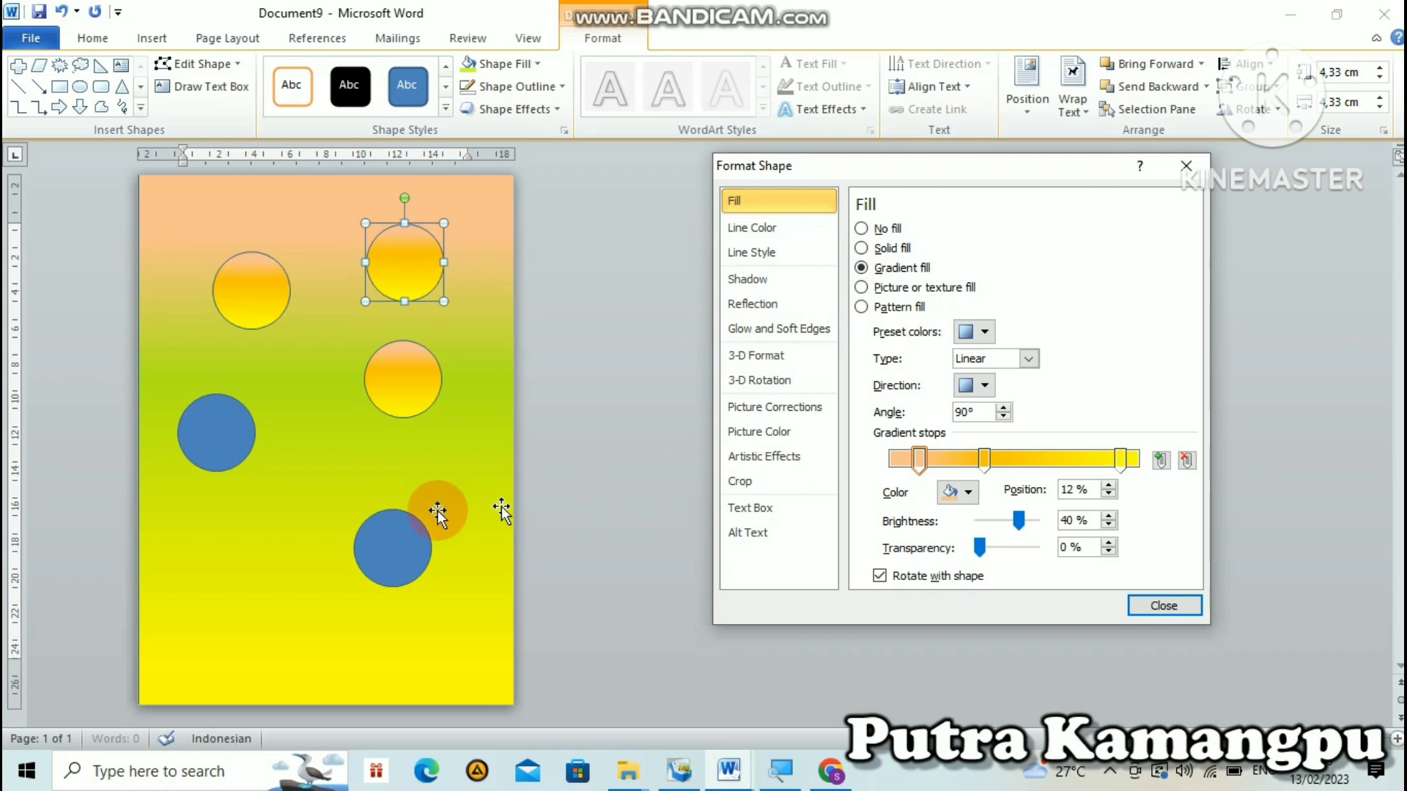
pyautogui.click(381, 526)
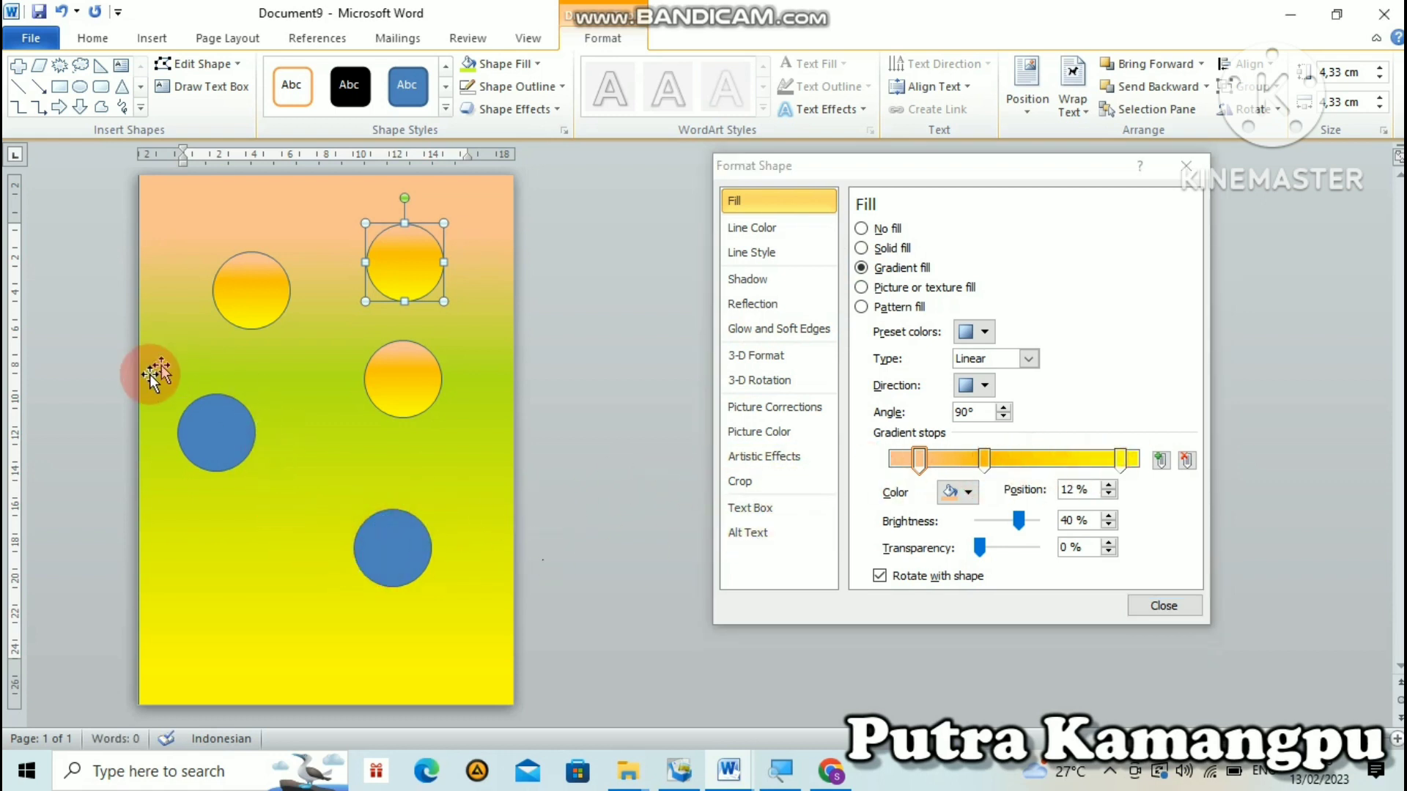
pyautogui.click(384, 546)
pyautogui.click(862, 268)
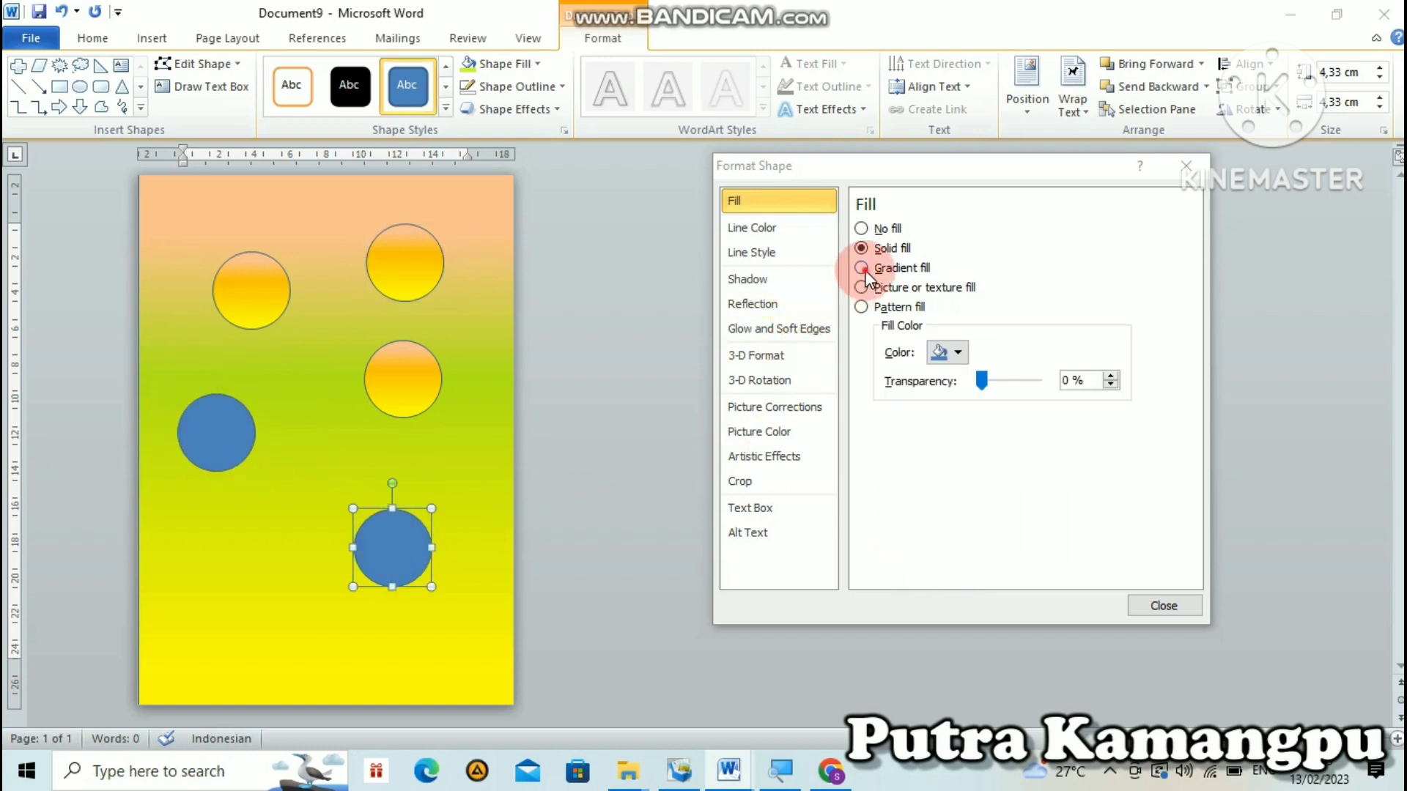
pyautogui.click(194, 452)
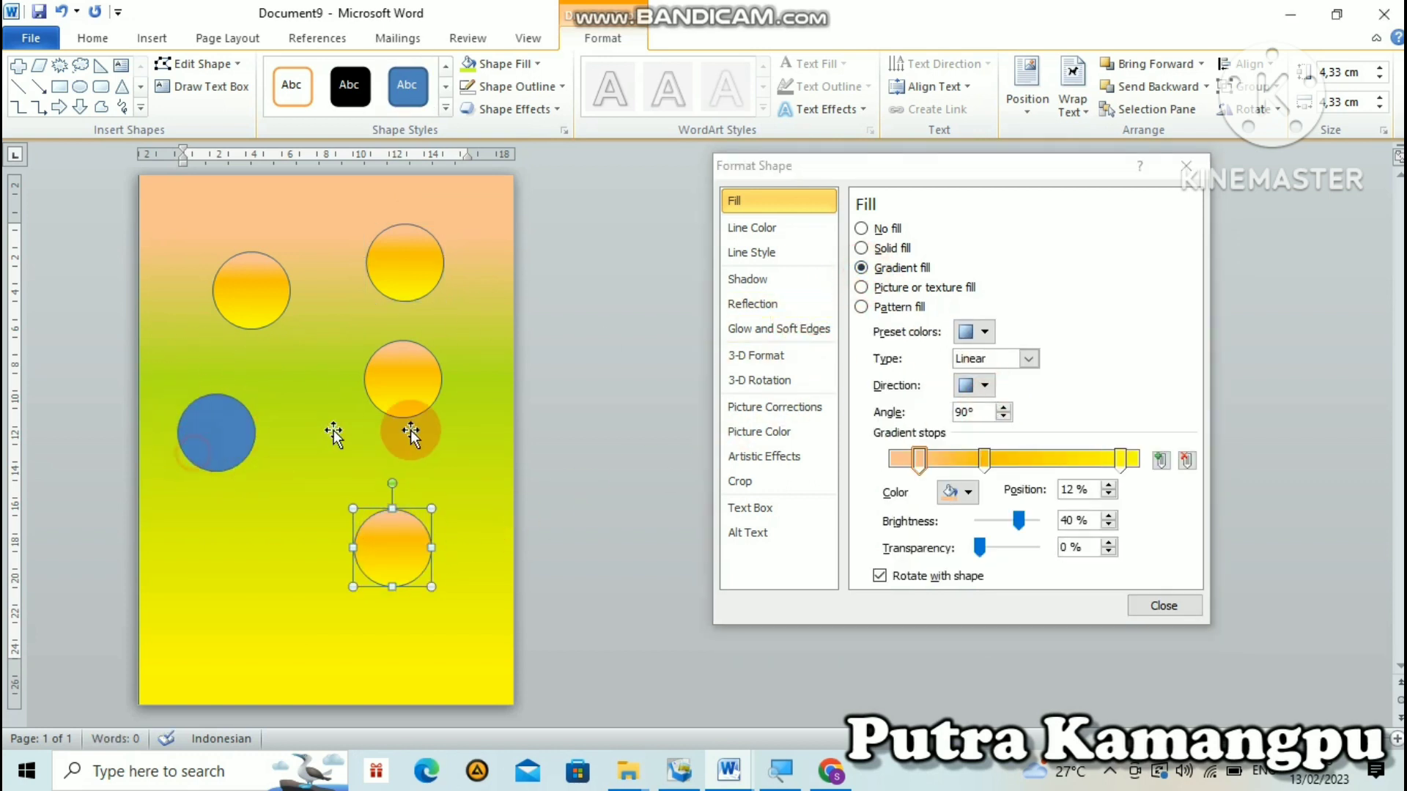
pyautogui.click(215, 429)
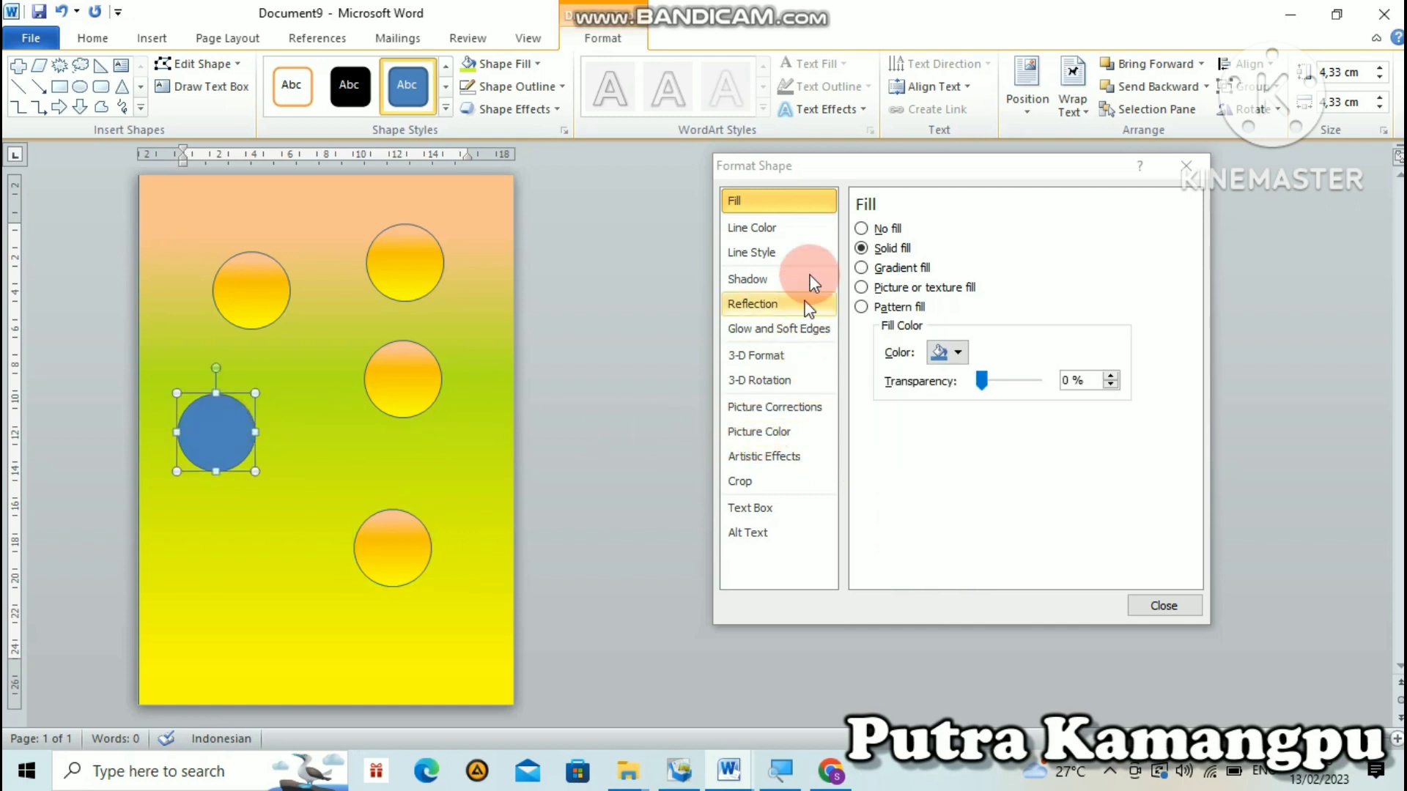
pyautogui.click(874, 269)
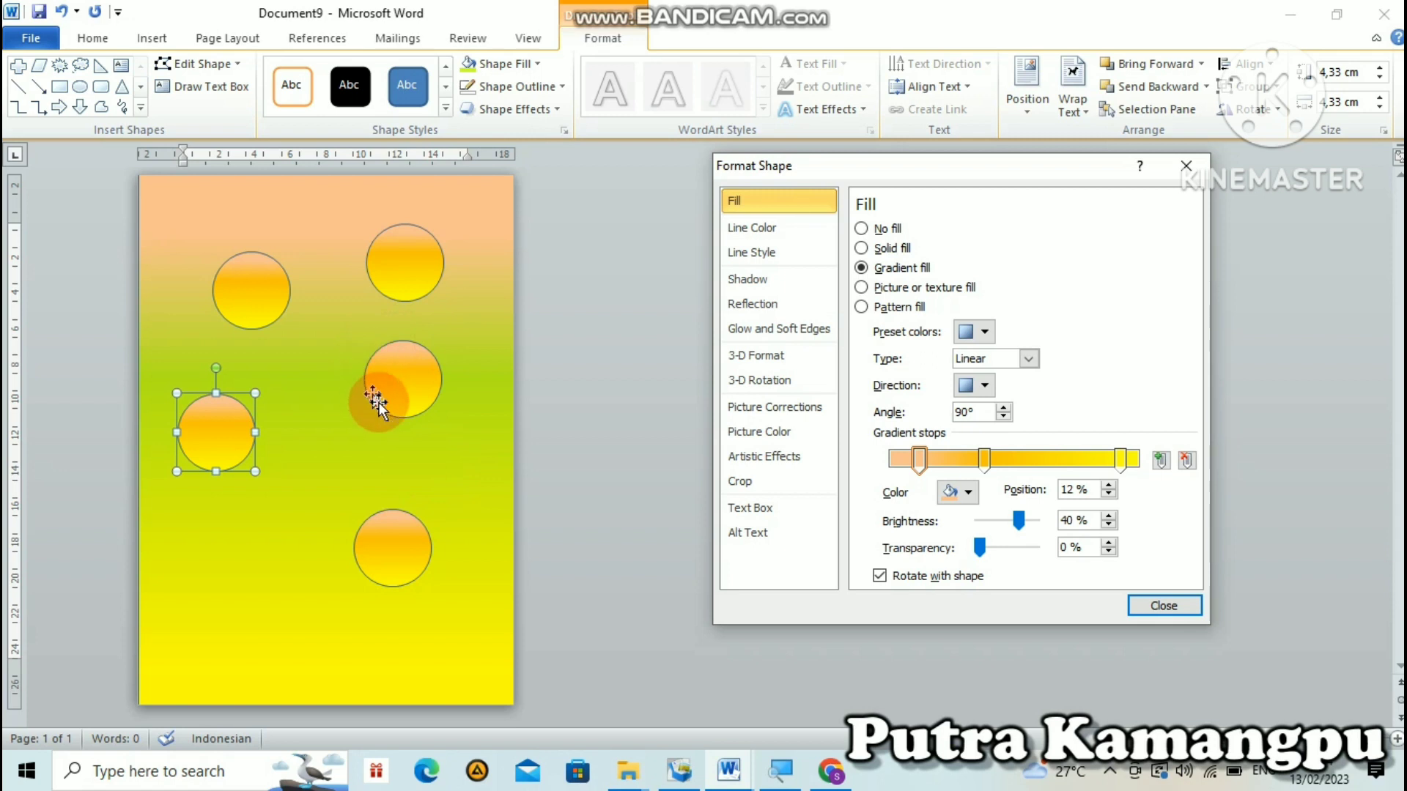
pyautogui.click(1163, 605)
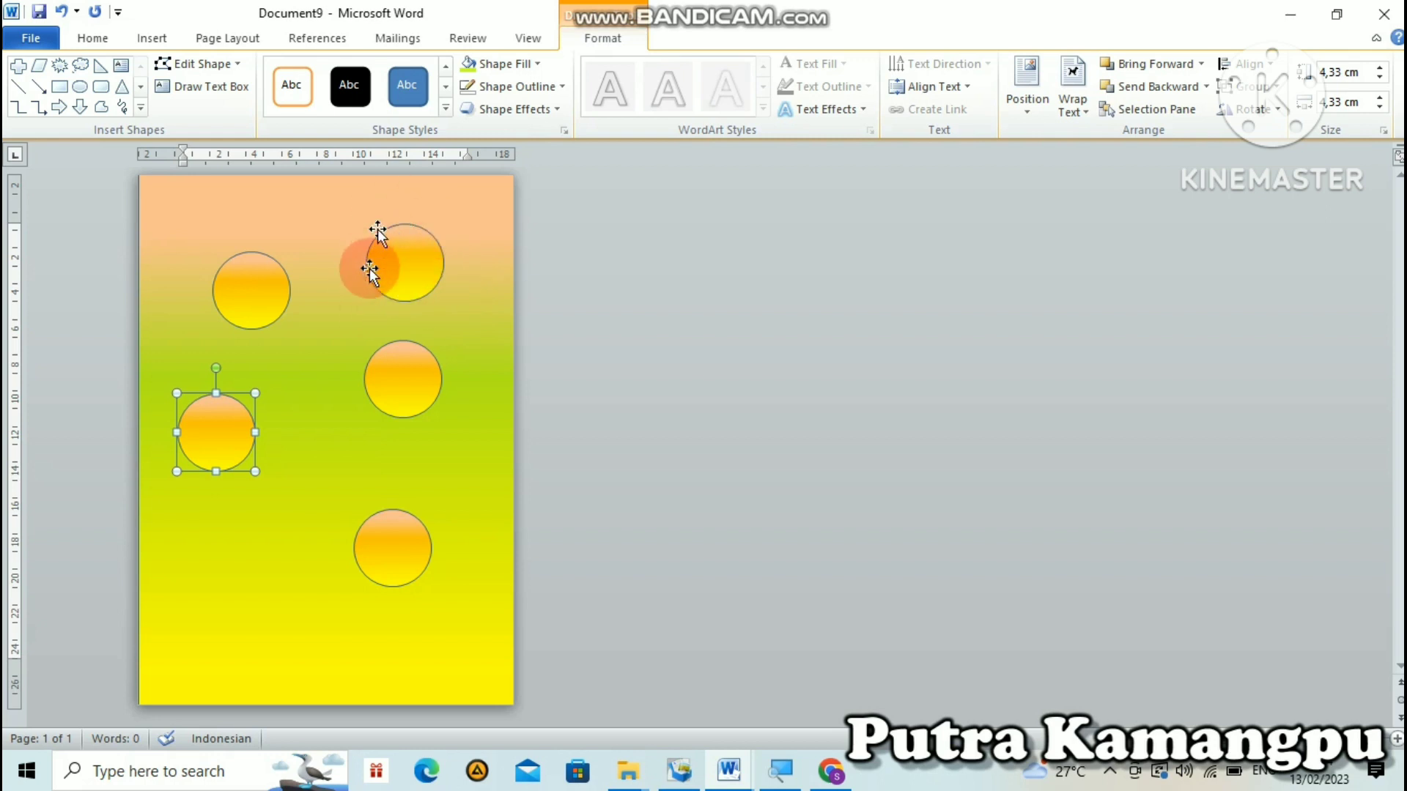
# - Remove the outline from the two circles on the left side of the page
pyautogui.click(503, 87)
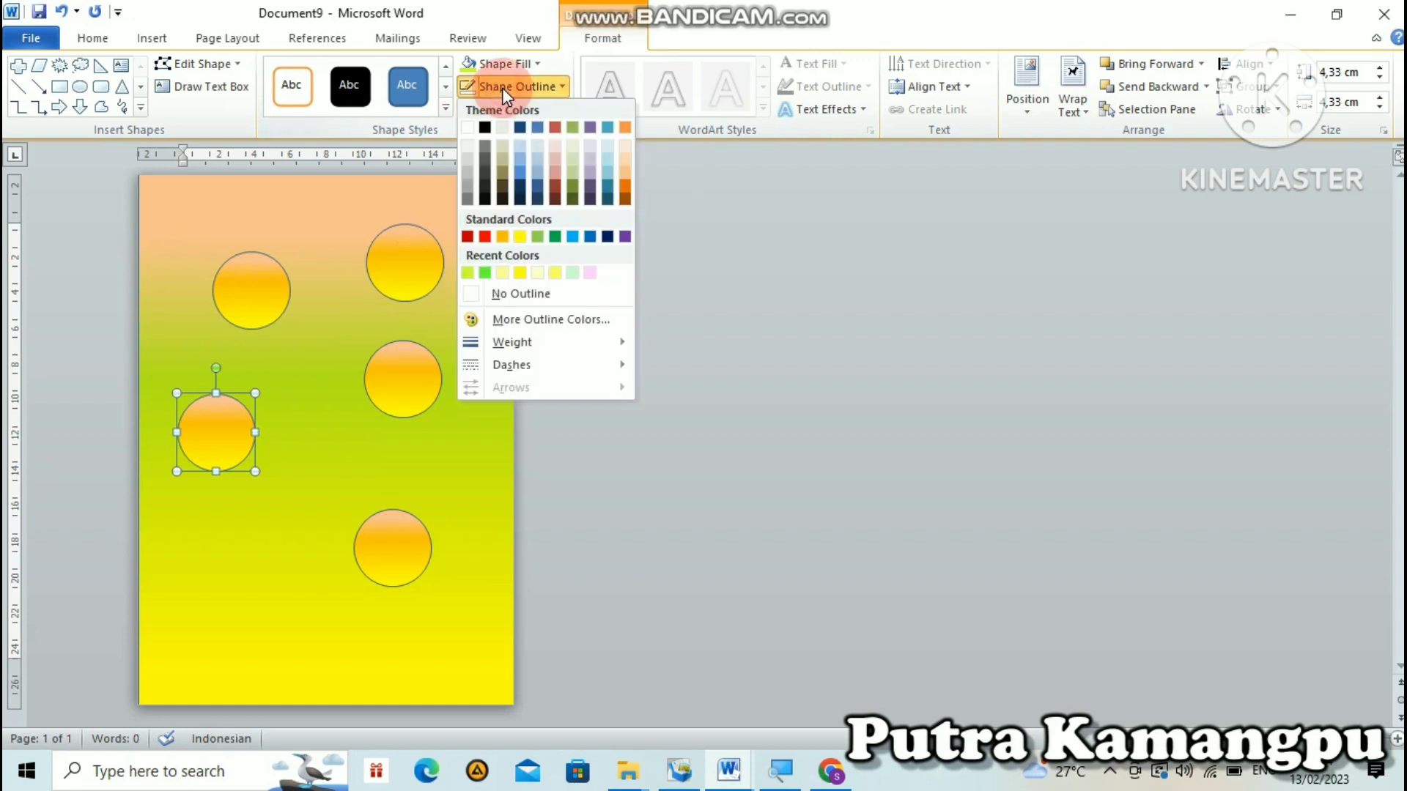
pyautogui.click(516, 295)
pyautogui.click(240, 271)
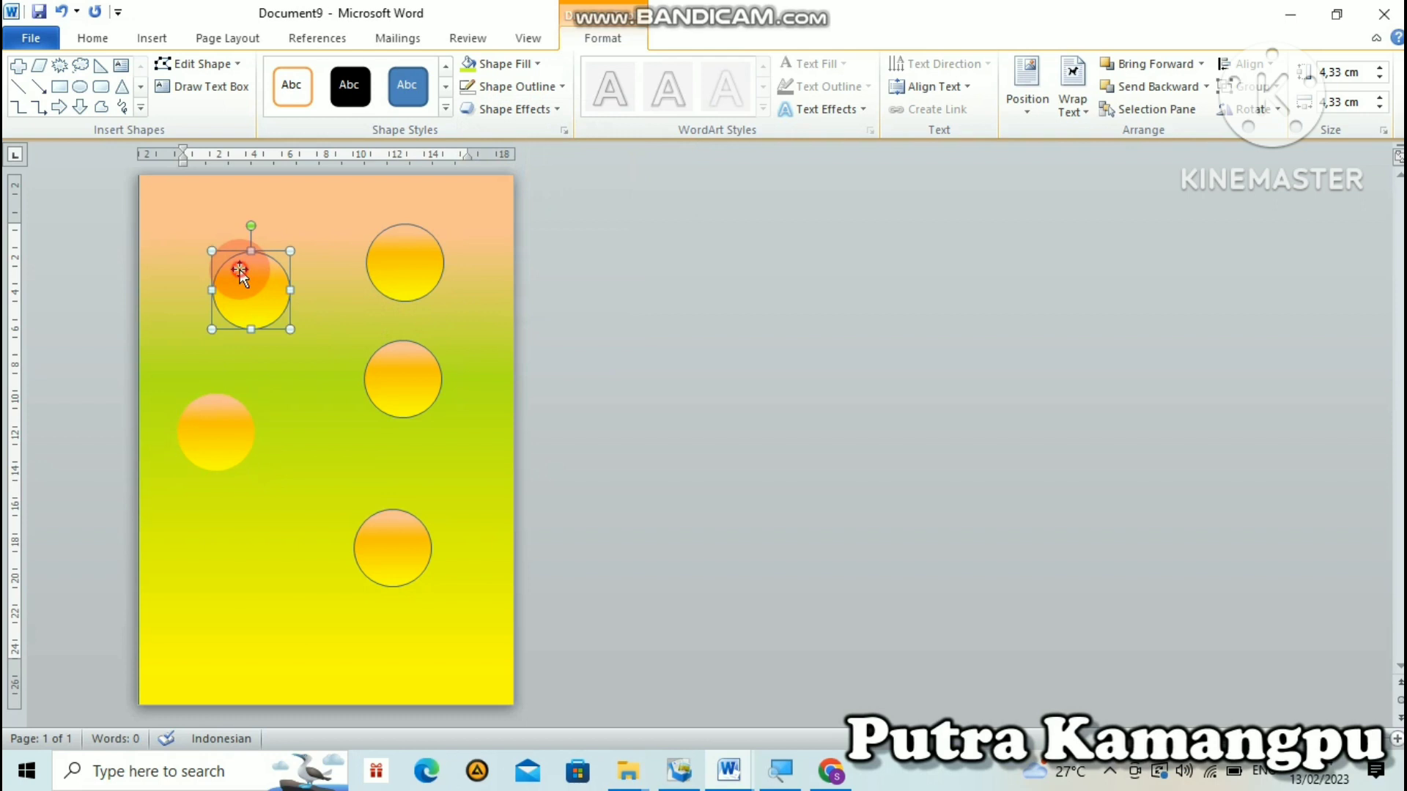
pyautogui.click(495, 85)
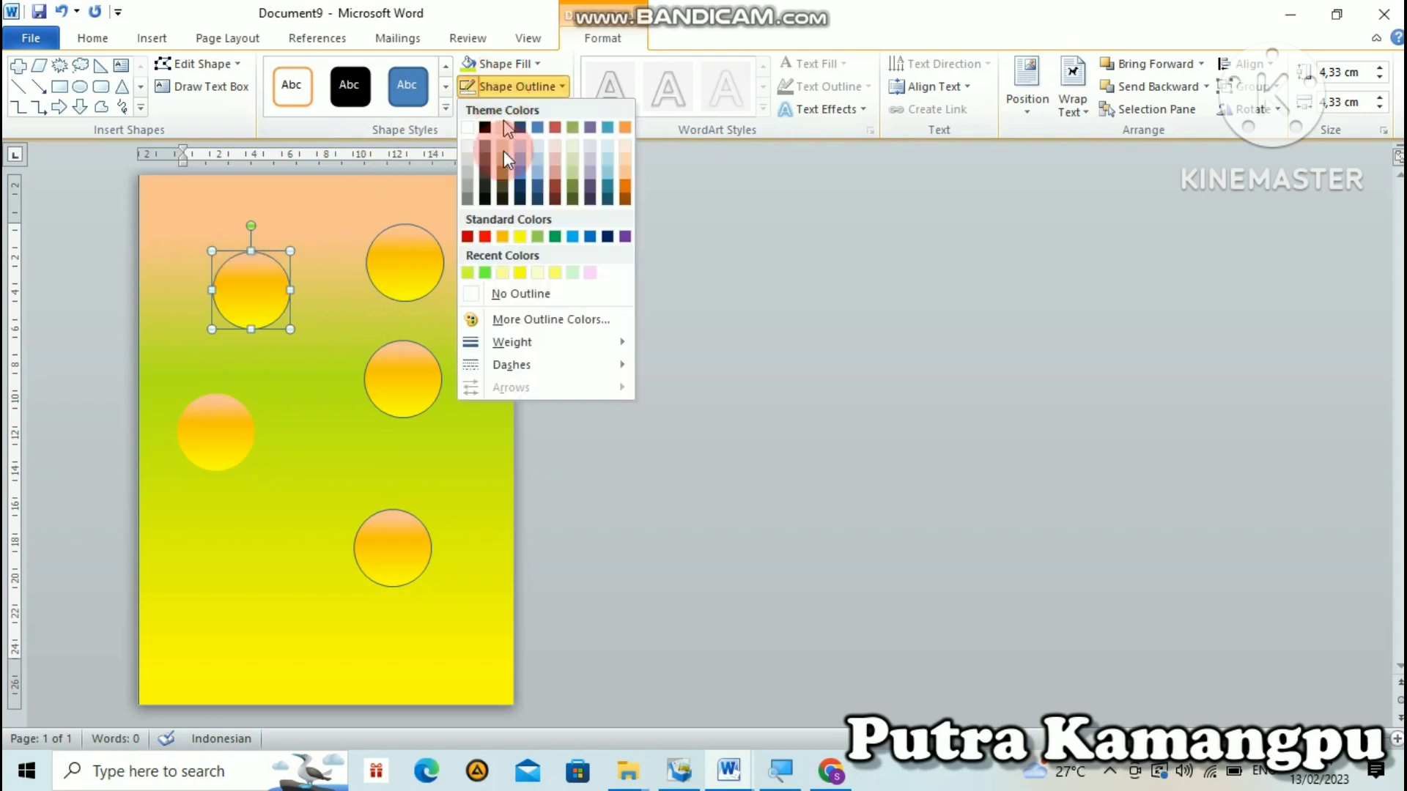
pyautogui.click(512, 293)
# - Remove the outline from the three circles on the right side of the page, and deselect them
pyautogui.click(412, 246)
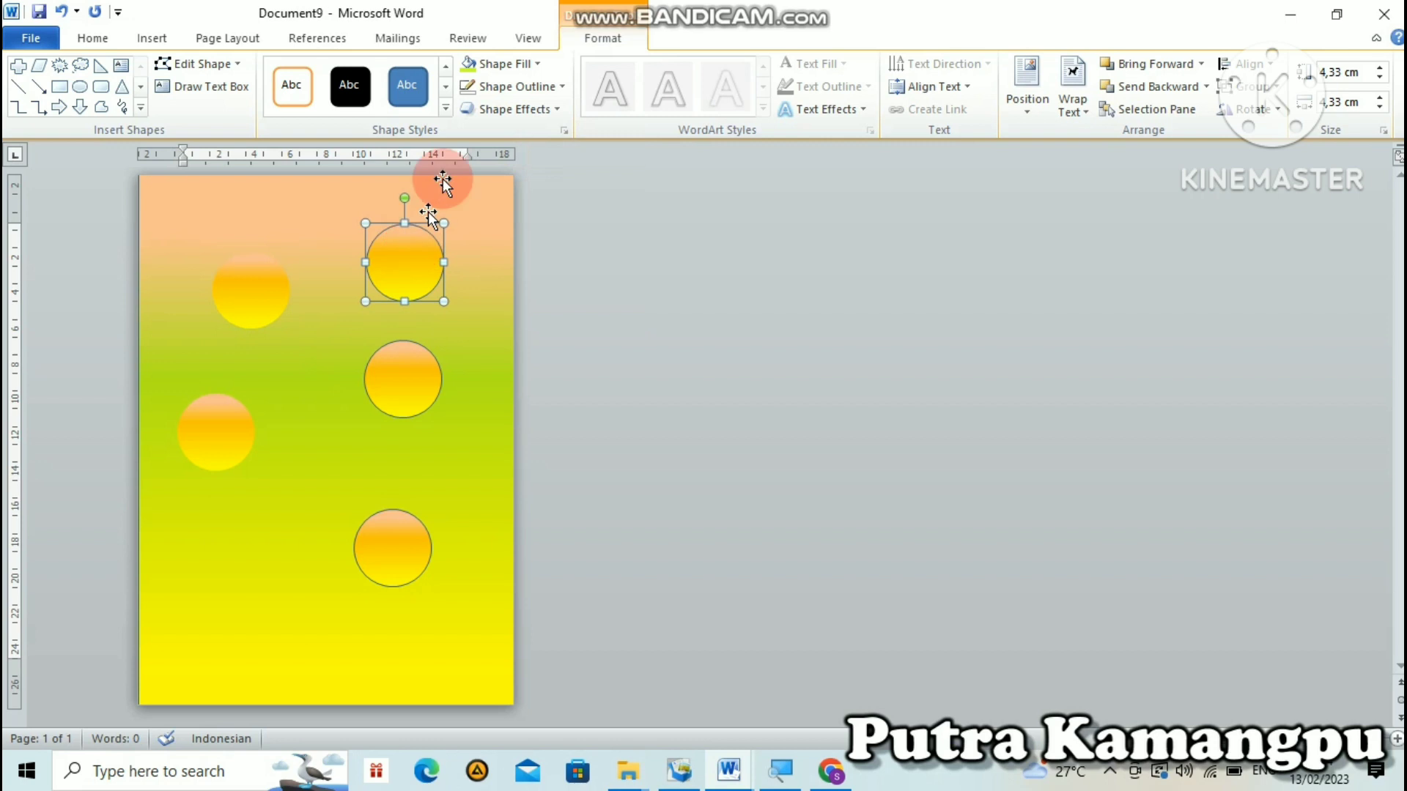
pyautogui.click(516, 86)
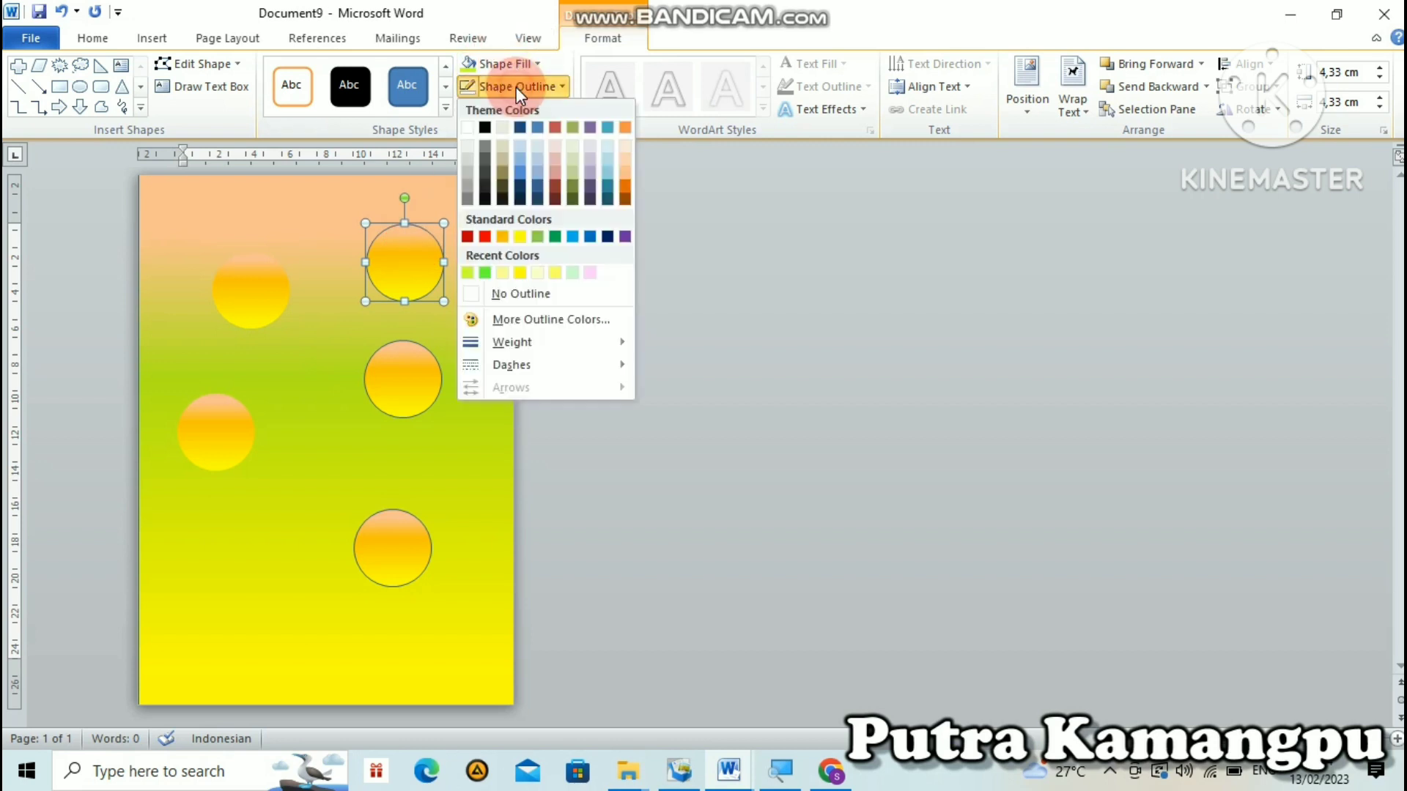
pyautogui.click(499, 294)
pyautogui.click(414, 381)
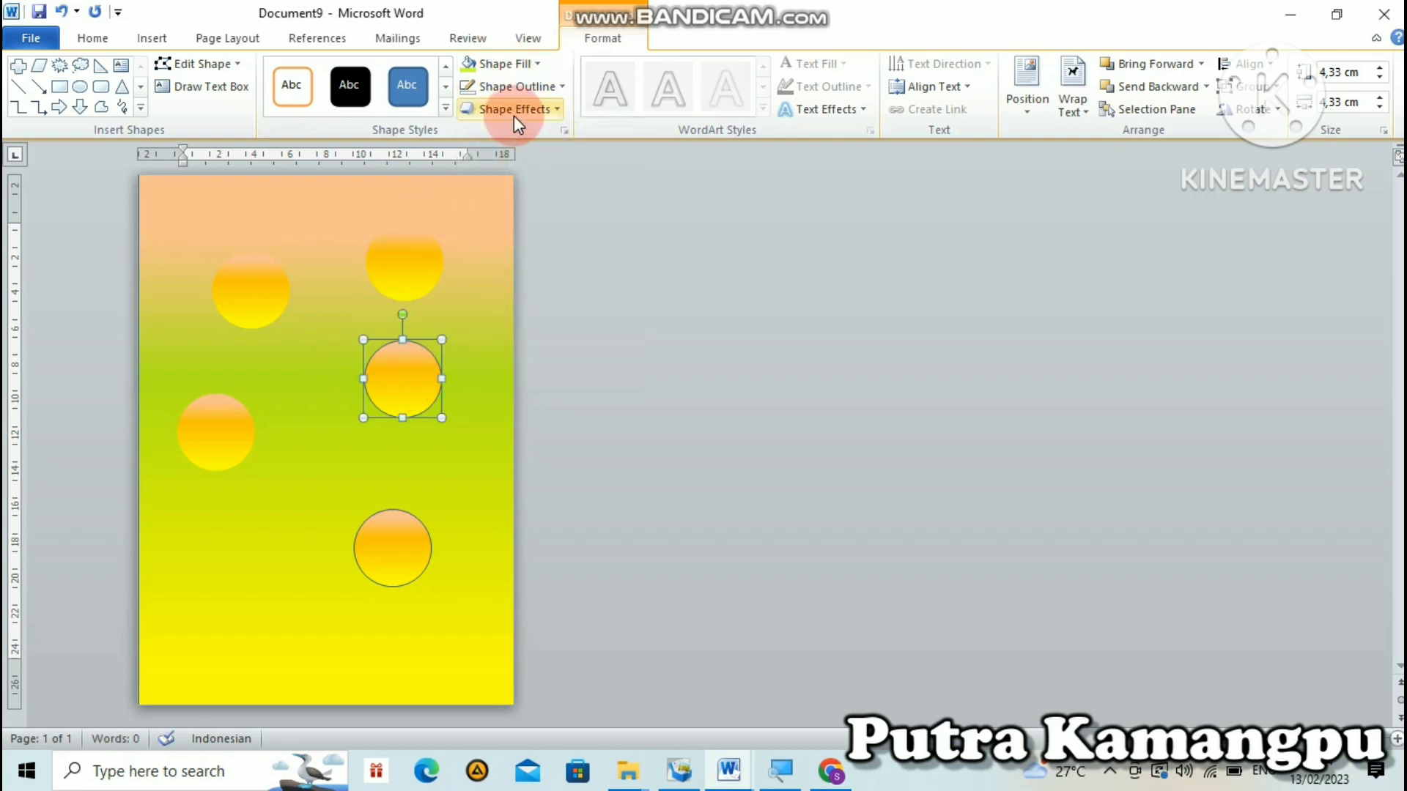
pyautogui.click(513, 88)
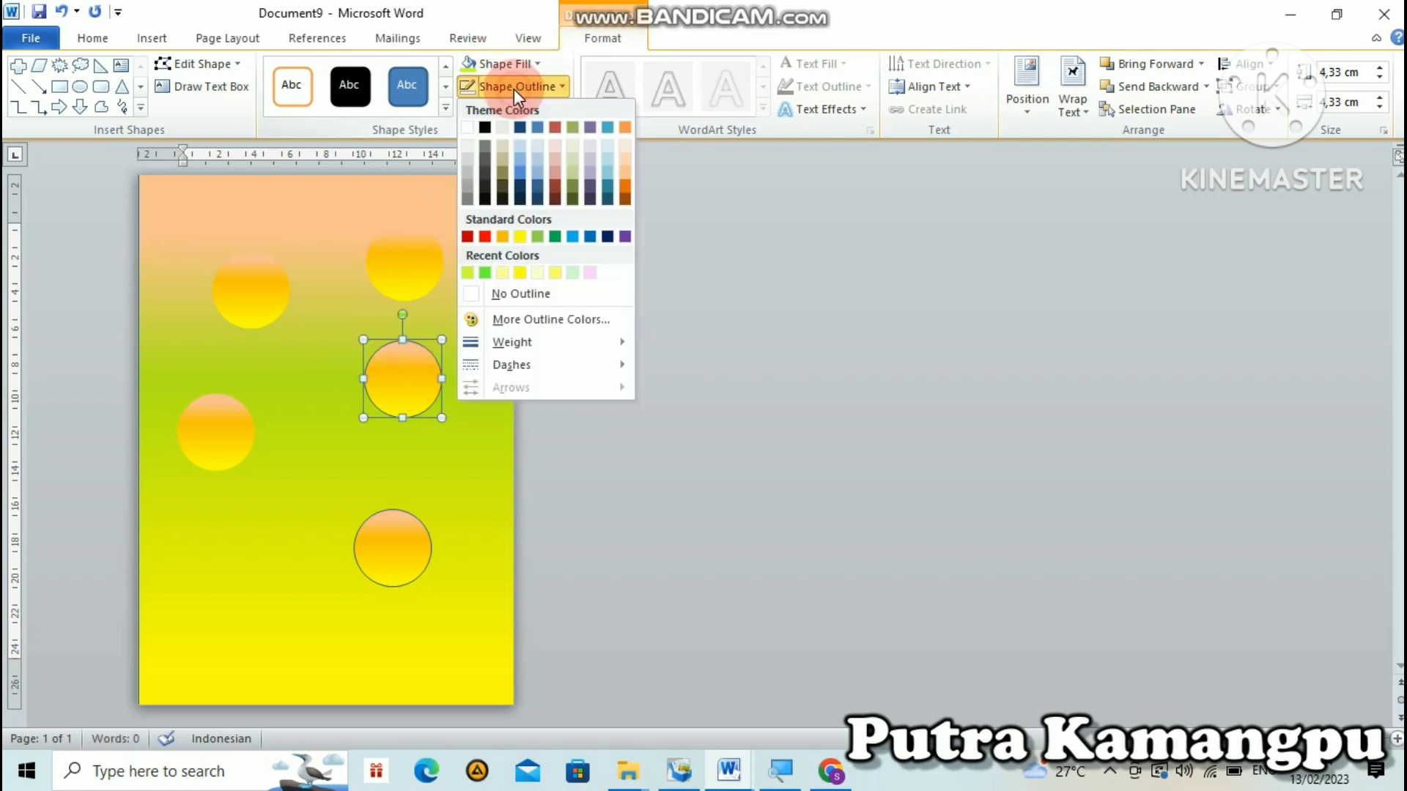
pyautogui.click(506, 293)
pyautogui.click(399, 534)
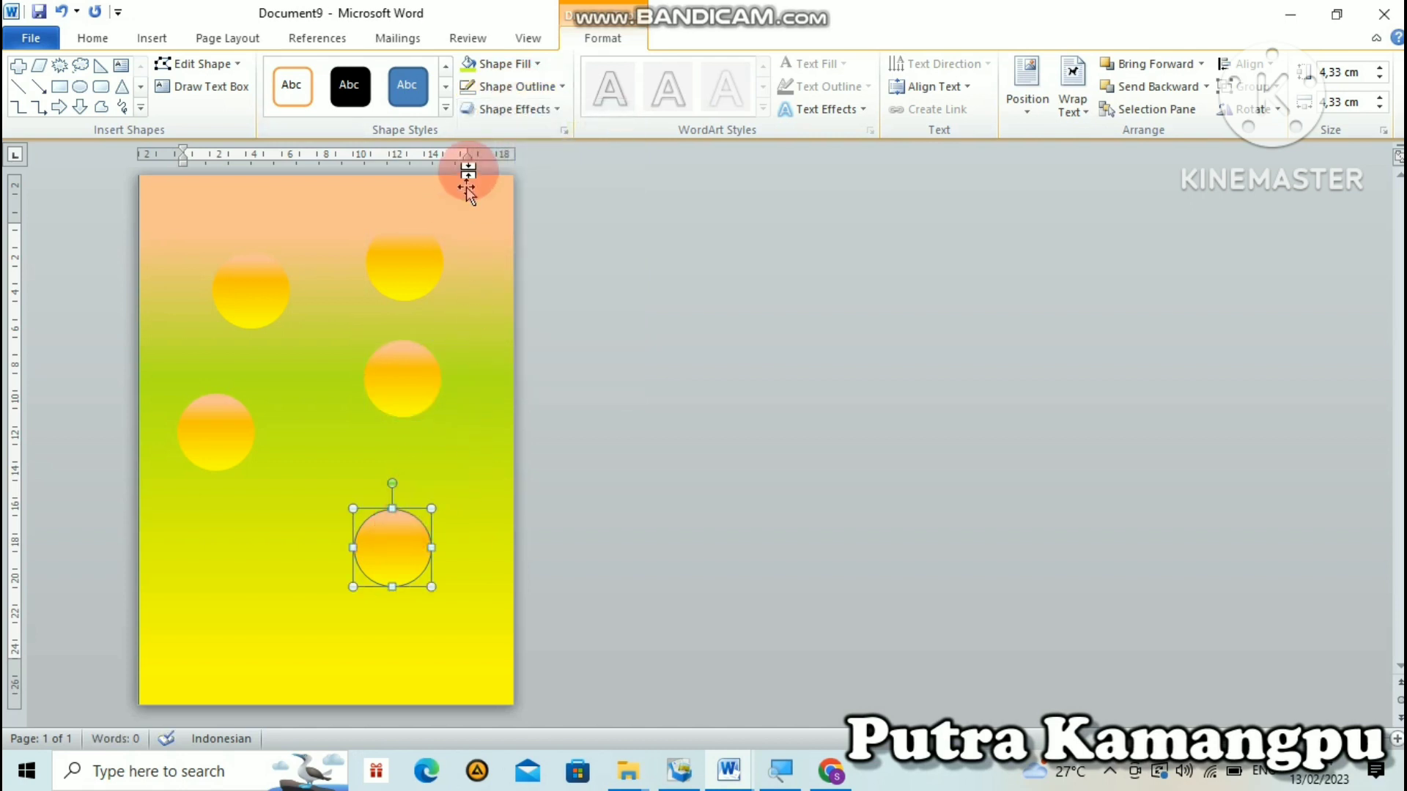
pyautogui.click(528, 87)
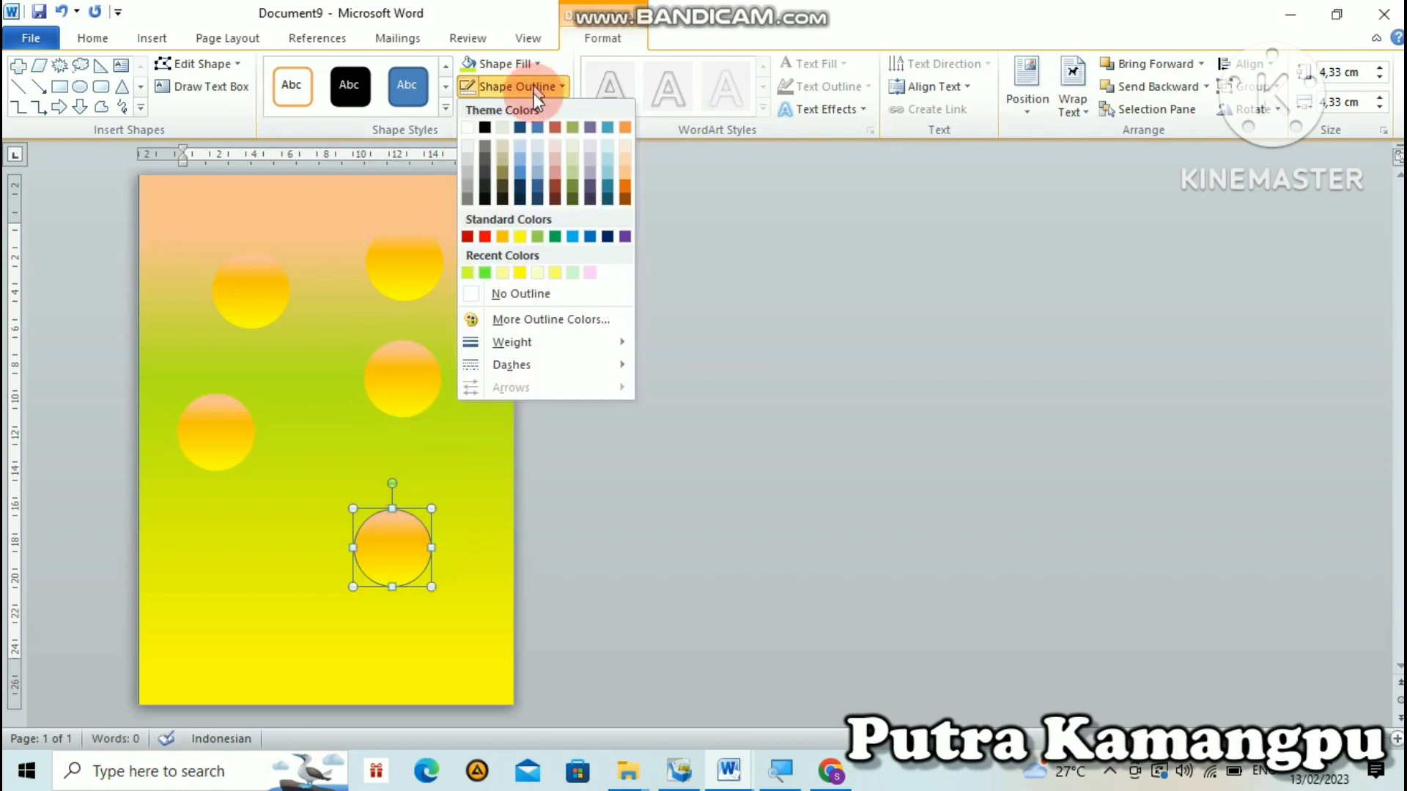
pyautogui.click(511, 293)
pyautogui.click(463, 486)
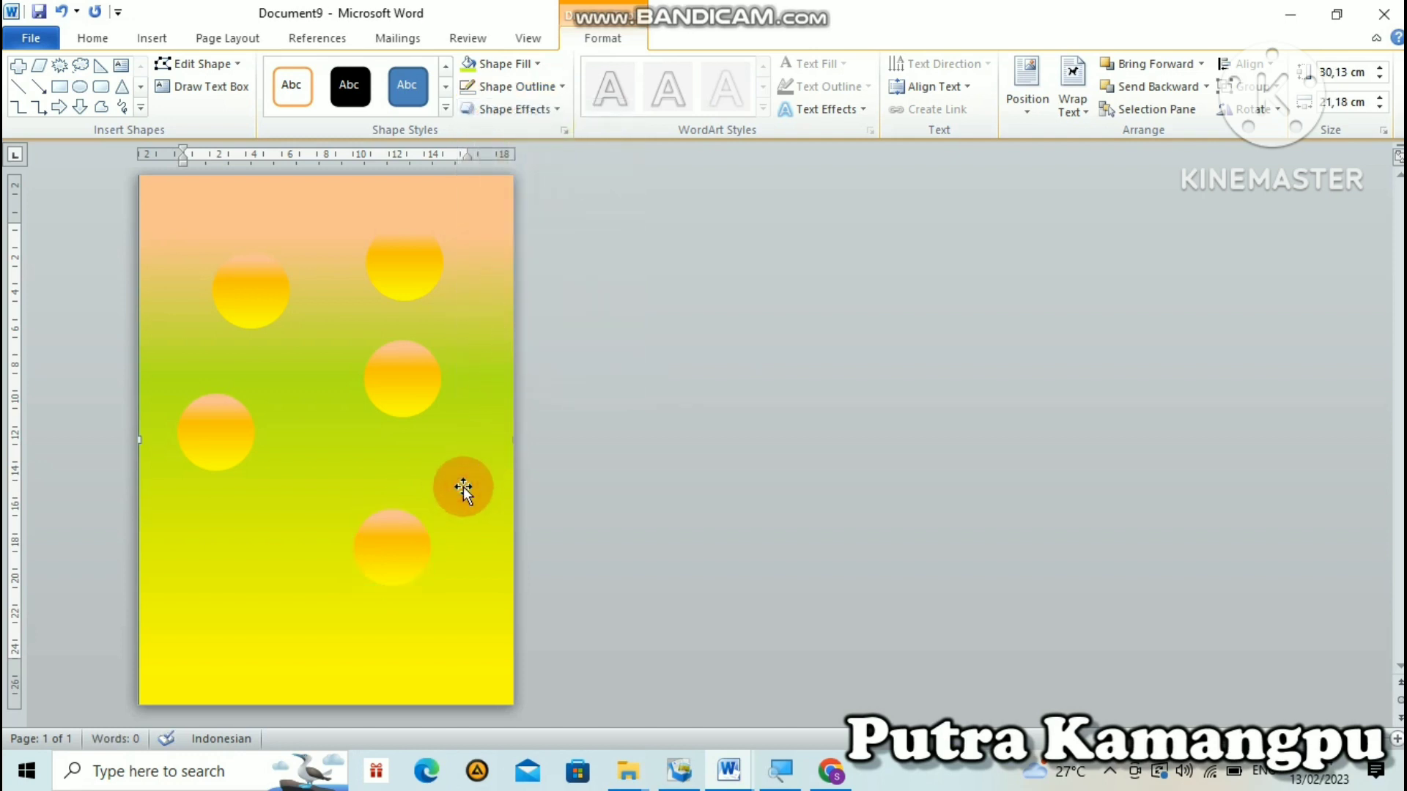
# - Move the upper-left circle up and outward, and shift the upper-right circle closer to the page's right edge
pyautogui.click(240, 302)
pyautogui.moveTo(240, 302); pyautogui.dragTo(206, 280)
pyautogui.click(411, 291)
pyautogui.moveTo(411, 291); pyautogui.dragTo(440, 291)
# - Shrink the middle-right circle to about 3.29 cm in diameter and make the lower-left circle smaller still
pyautogui.moveTo(408, 376)
pyautogui.mouseDown()
pyautogui.moveTo(427, 374)
pyautogui.moveTo(441, 332)
pyautogui.moveTo(422, 362)
pyautogui.mouseUp()
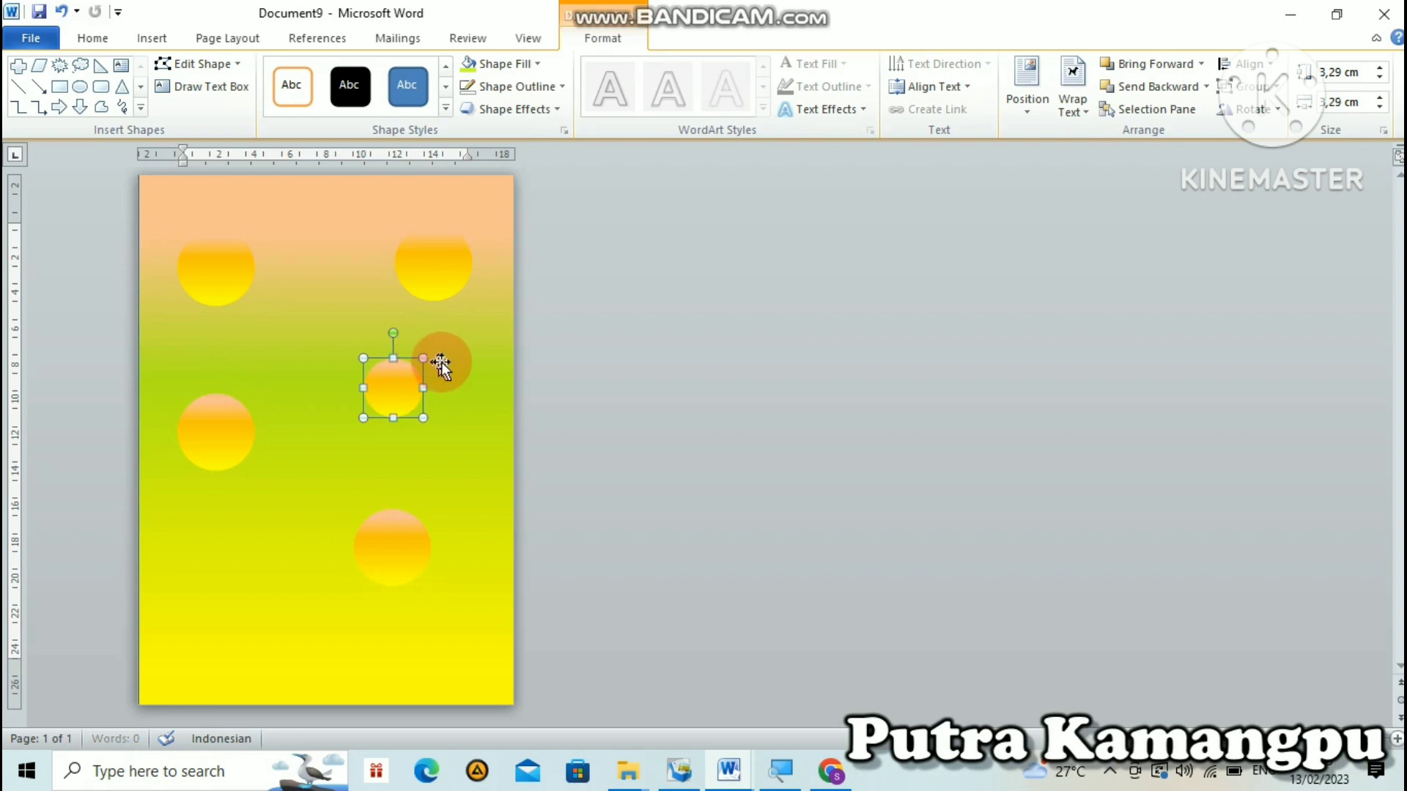
pyautogui.click(384, 551)
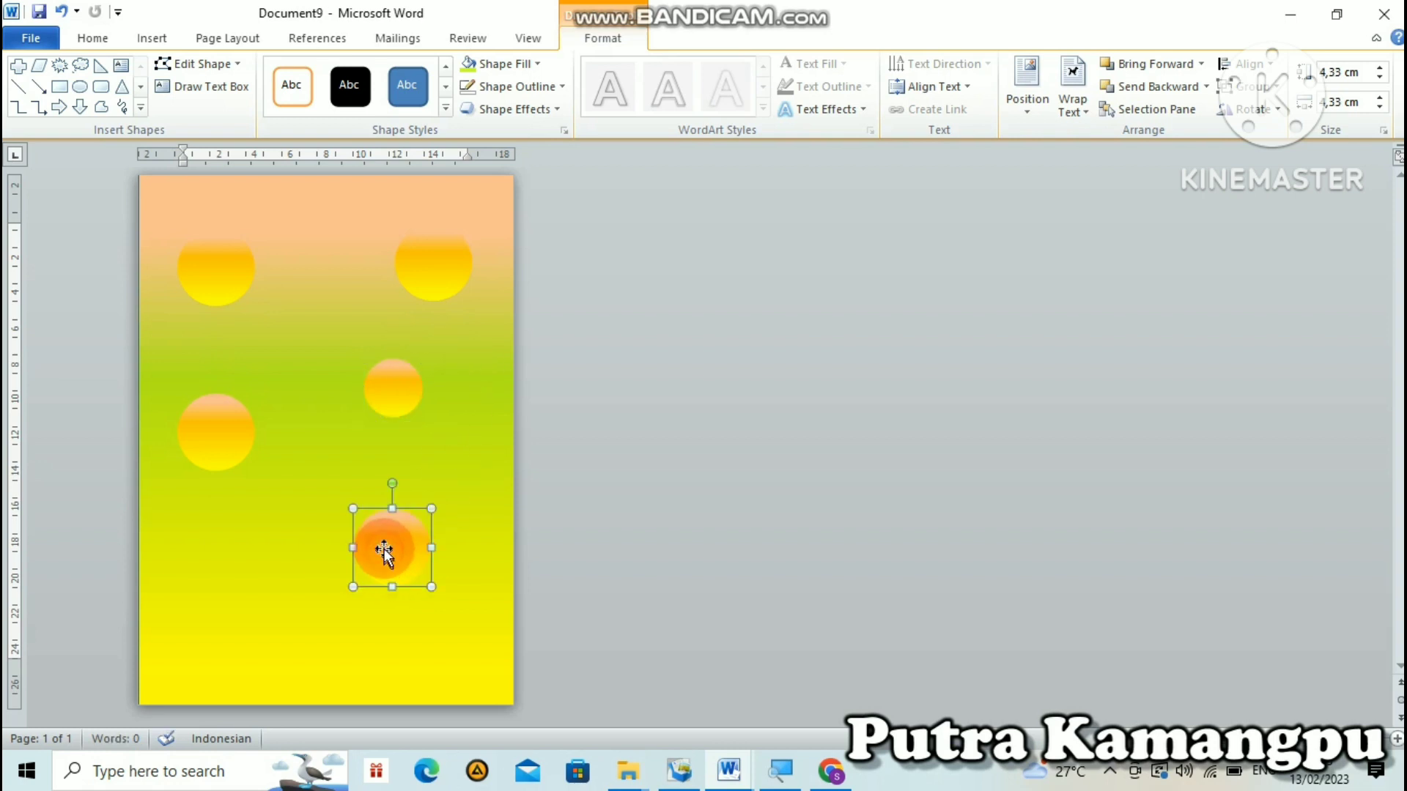
pyautogui.click(218, 450)
pyautogui.moveTo(258, 393); pyautogui.dragTo(233, 419)
pyautogui.moveTo(229, 422); pyautogui.dragTo(227, 426)
pyautogui.click(418, 451)
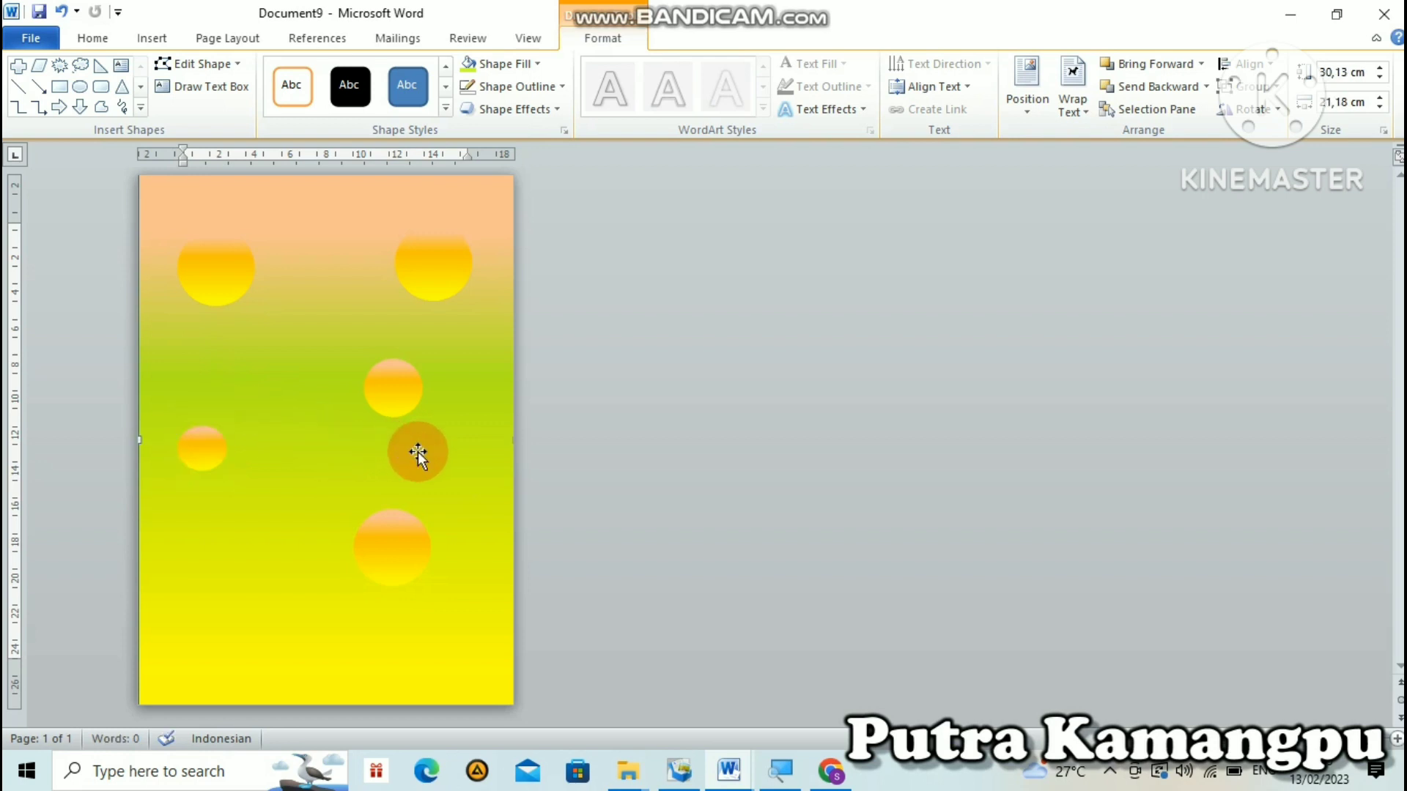
# - Open the gradient fill settings for the upper-right circle and set its first gradient stop's transparency to 82%
pyautogui.moveTo(418, 452); pyautogui.dragTo(419, 276)
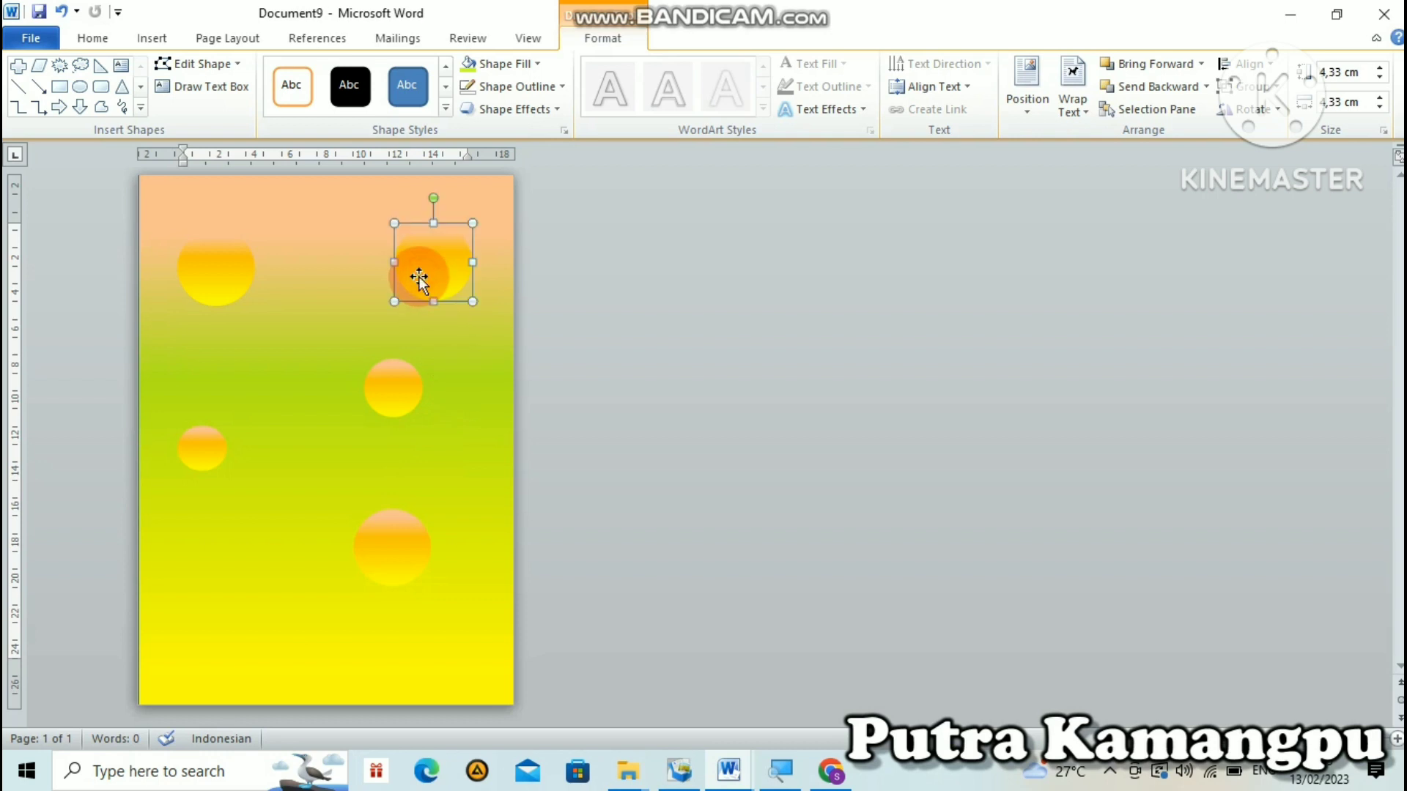
pyautogui.click(538, 65)
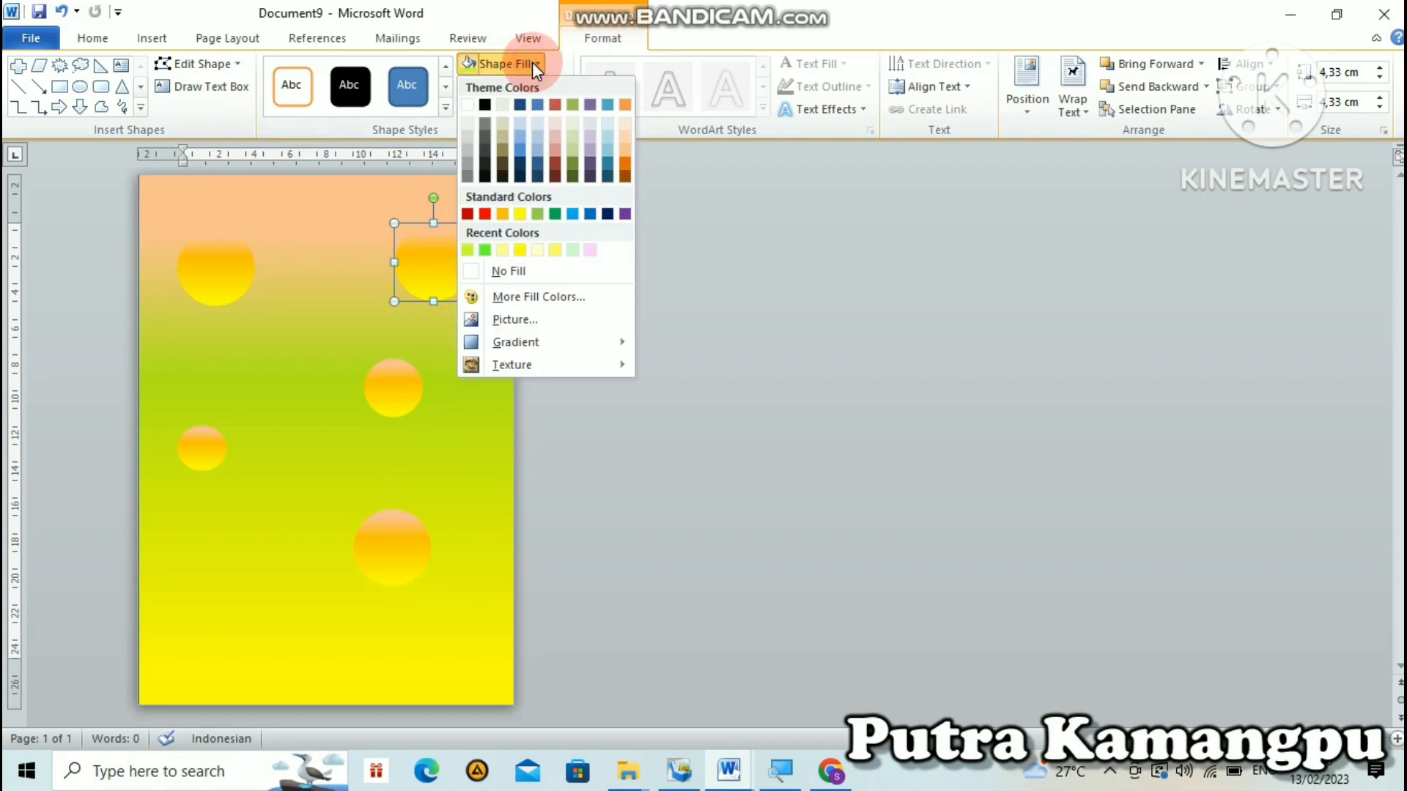
pyautogui.moveTo(550, 343)
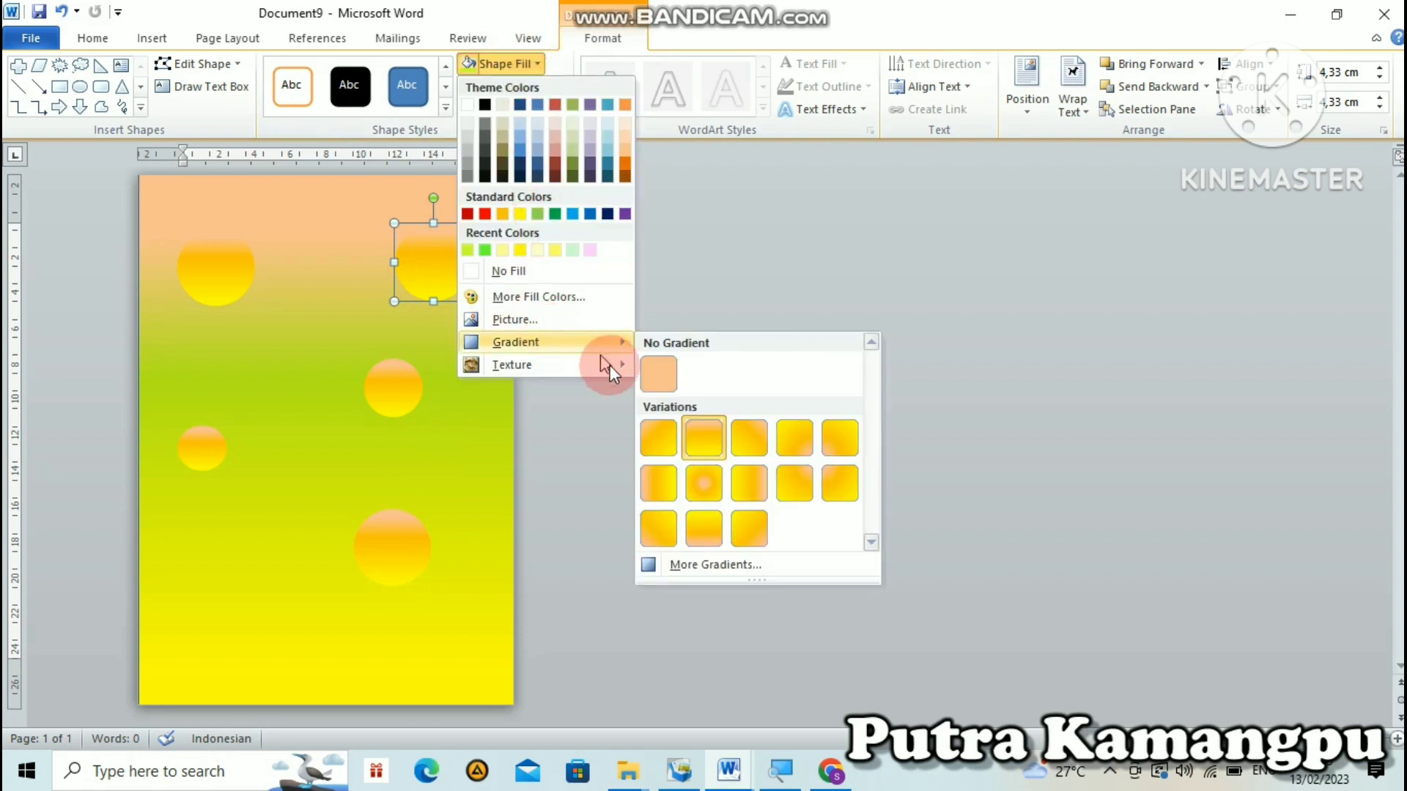
pyautogui.click(674, 564)
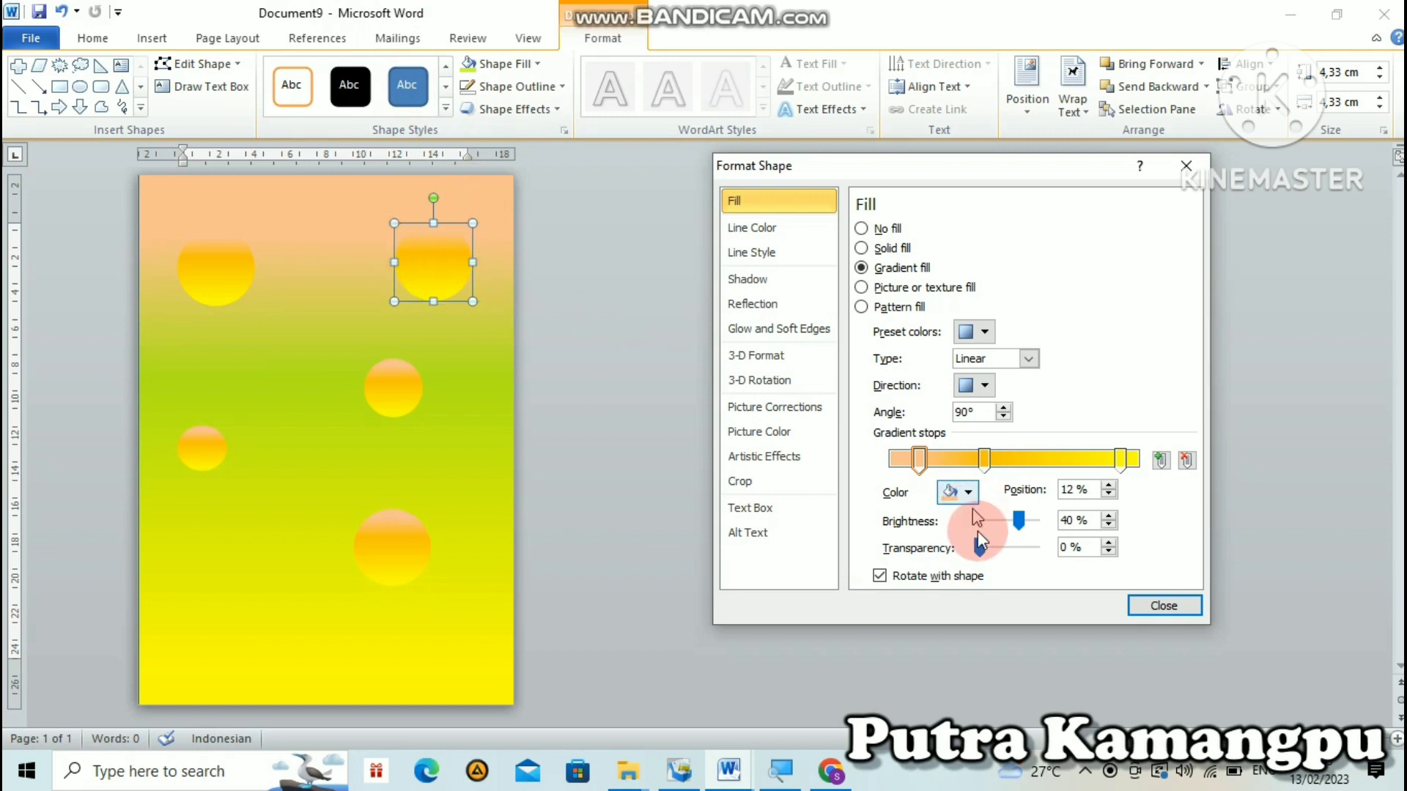
pyautogui.moveTo(981, 547); pyautogui.dragTo(1026, 546)
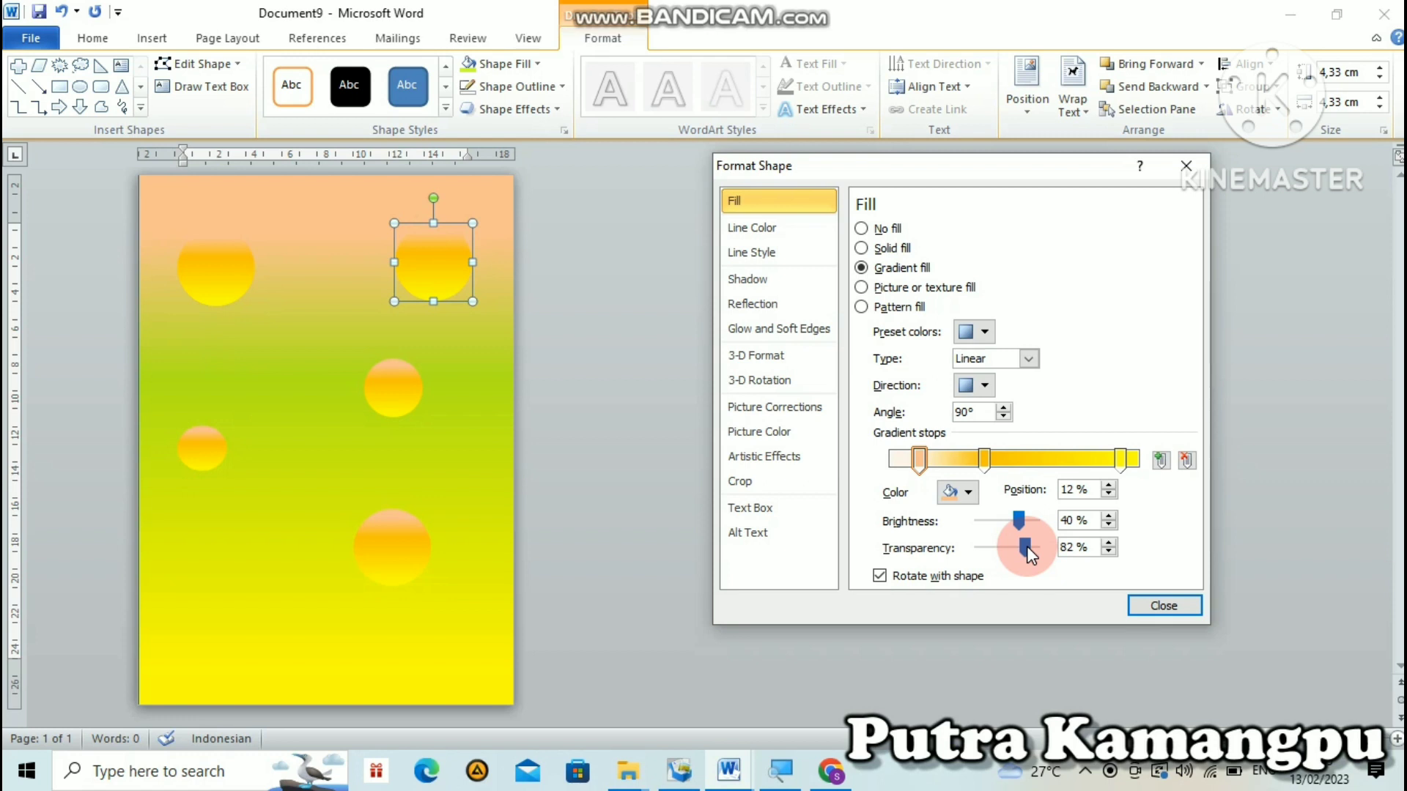
pyautogui.click(427, 339)
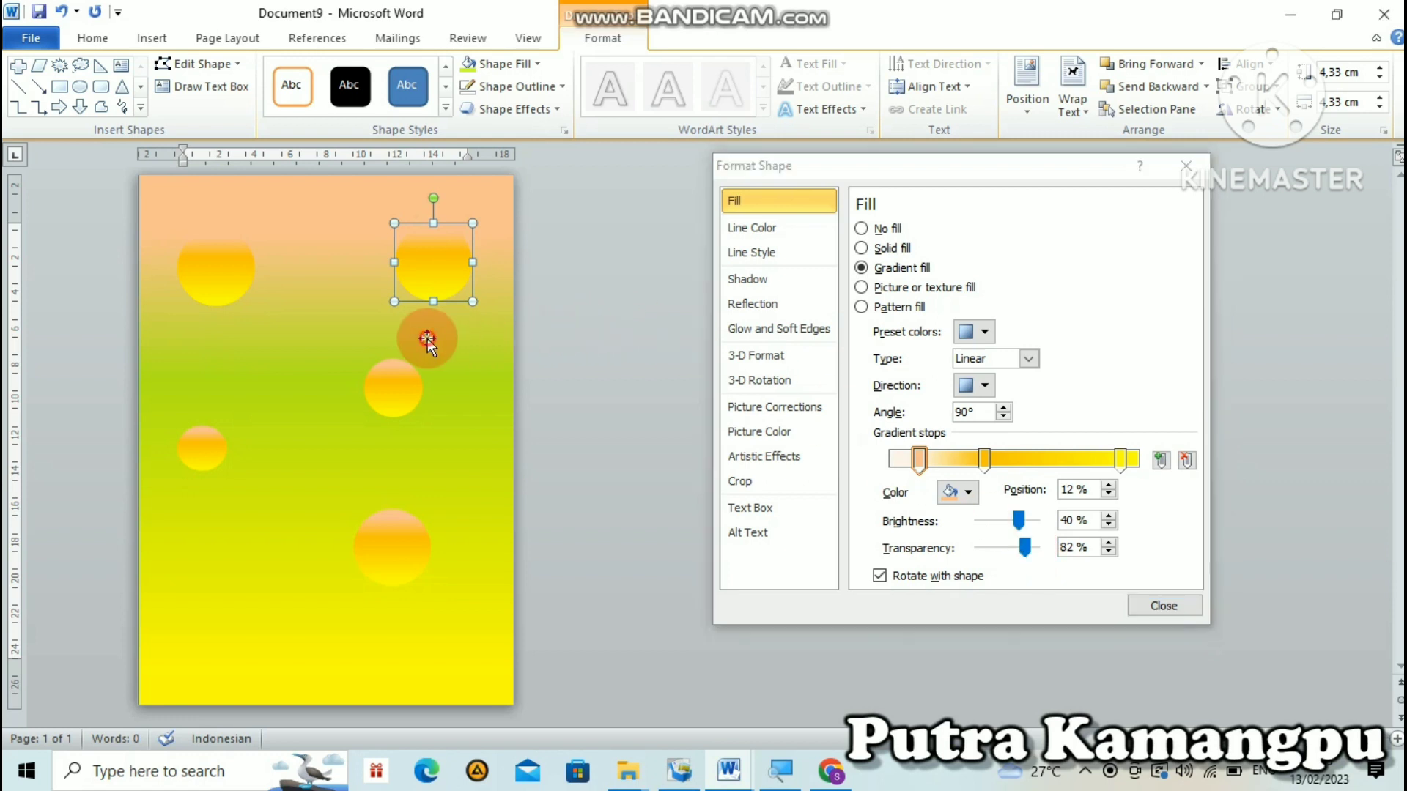
# - Set the transparency of the upper-left circle's first gradient stop to 82%
pyautogui.click(213, 264)
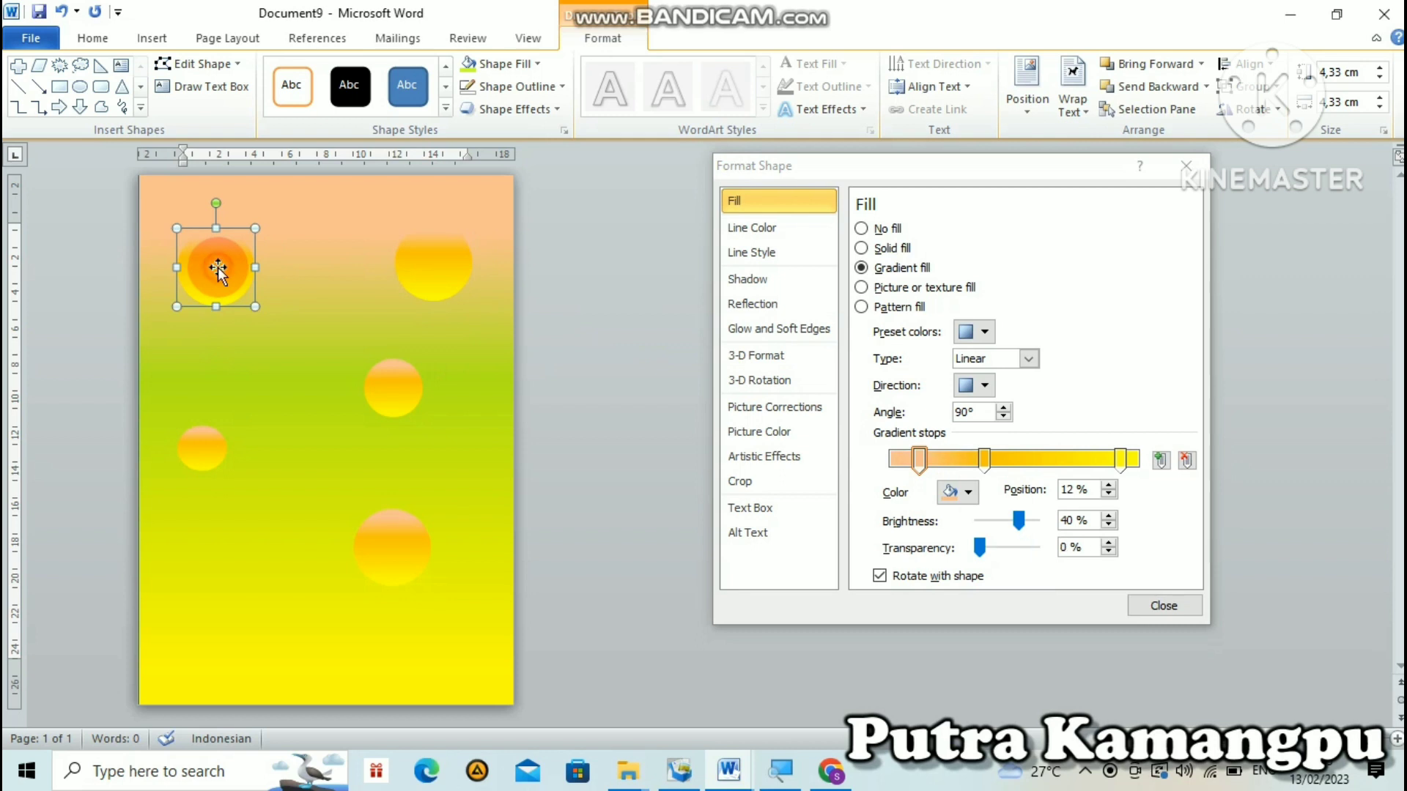
pyautogui.click(1062, 433)
pyautogui.click(1002, 517)
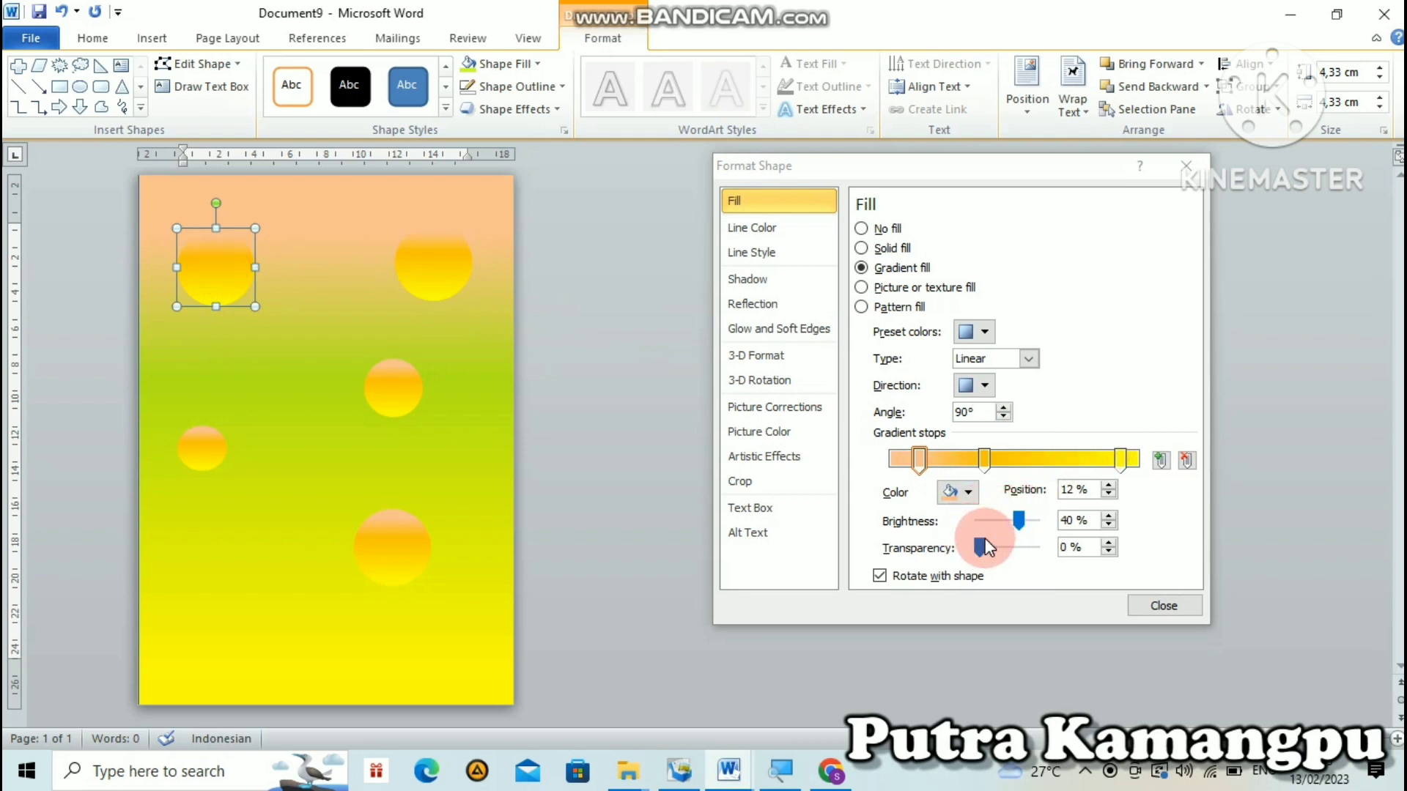
pyautogui.moveTo(982, 544); pyautogui.dragTo(1027, 543)
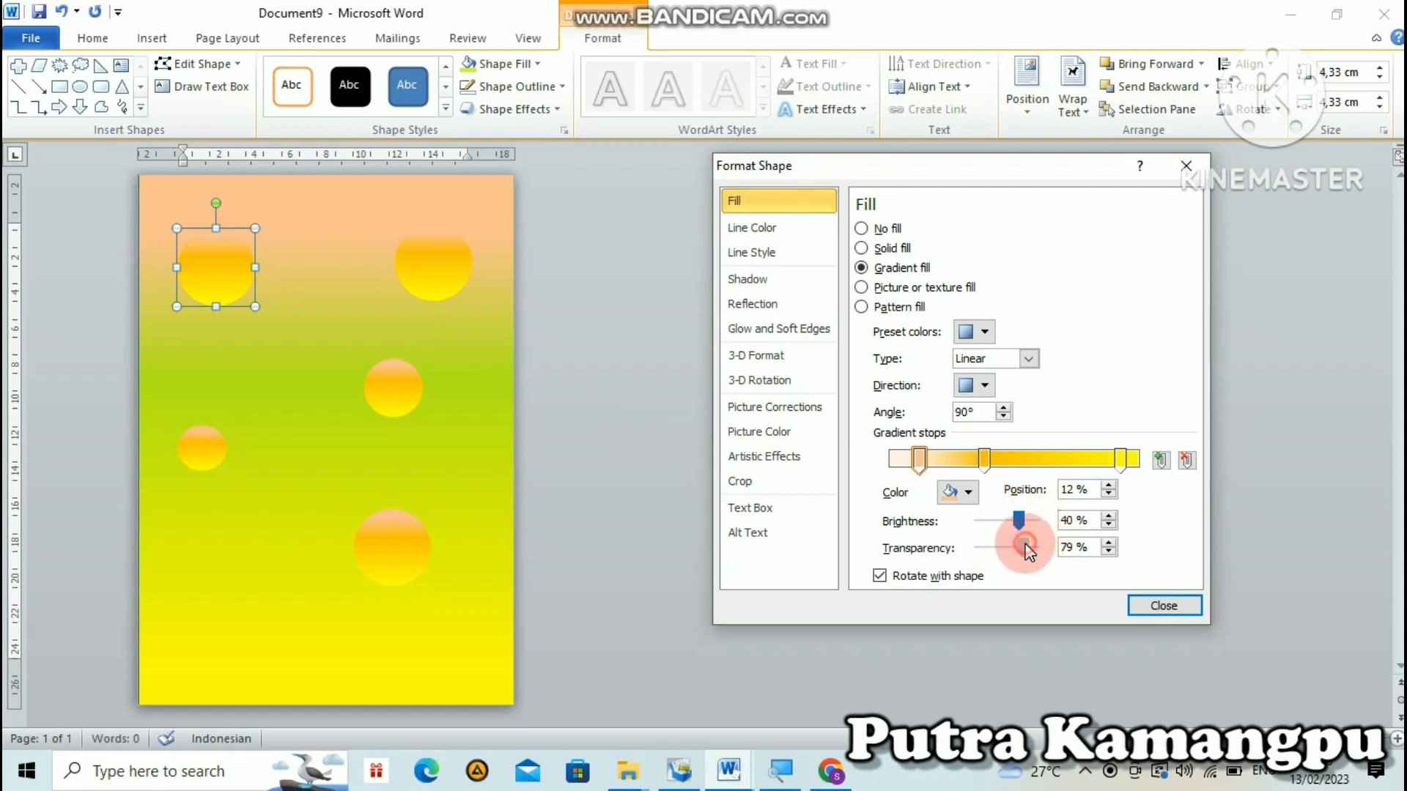
pyautogui.moveTo(1029, 551); pyautogui.dragTo(1027, 551)
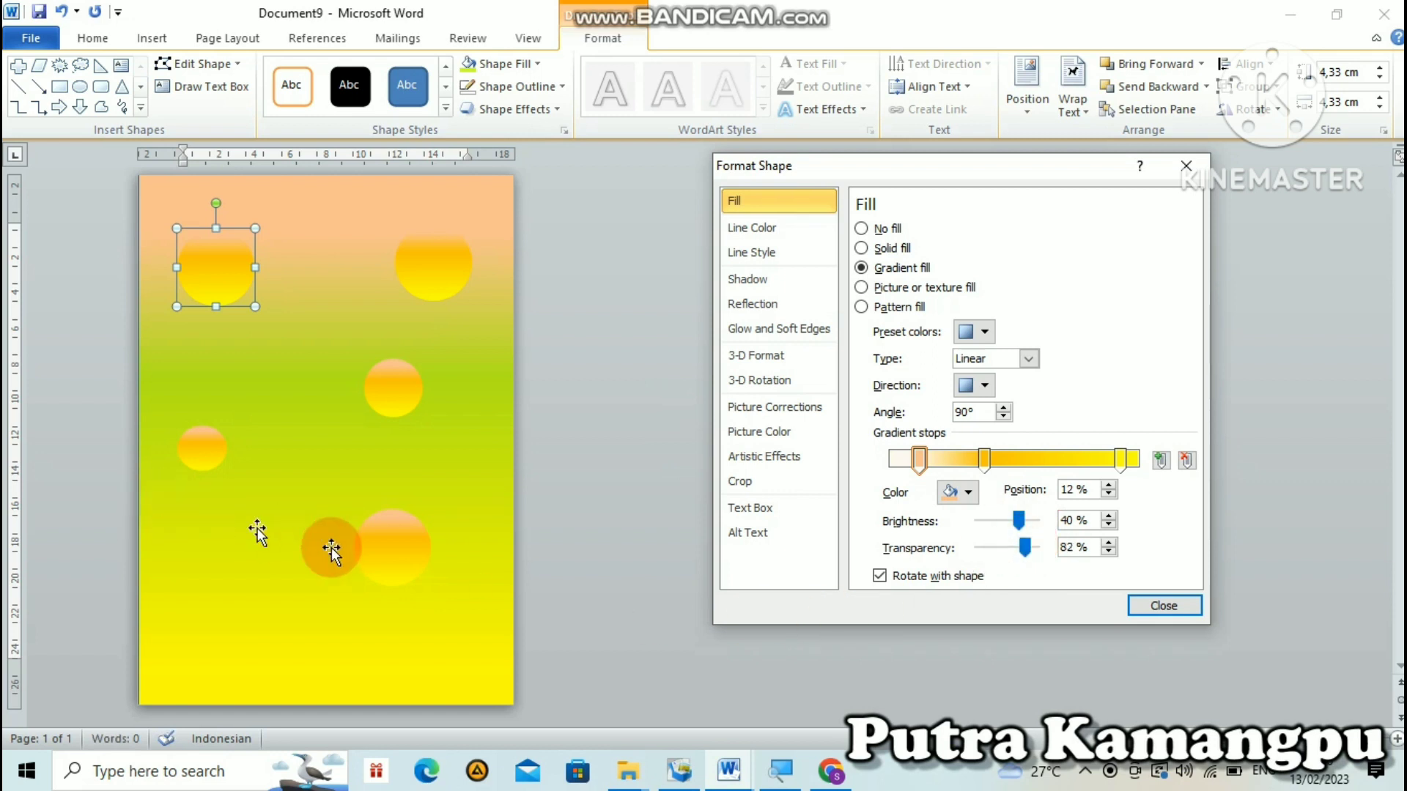
# - Set the transparency of the lower-right circle's first gradient stop to 100%
pyautogui.click(386, 530)
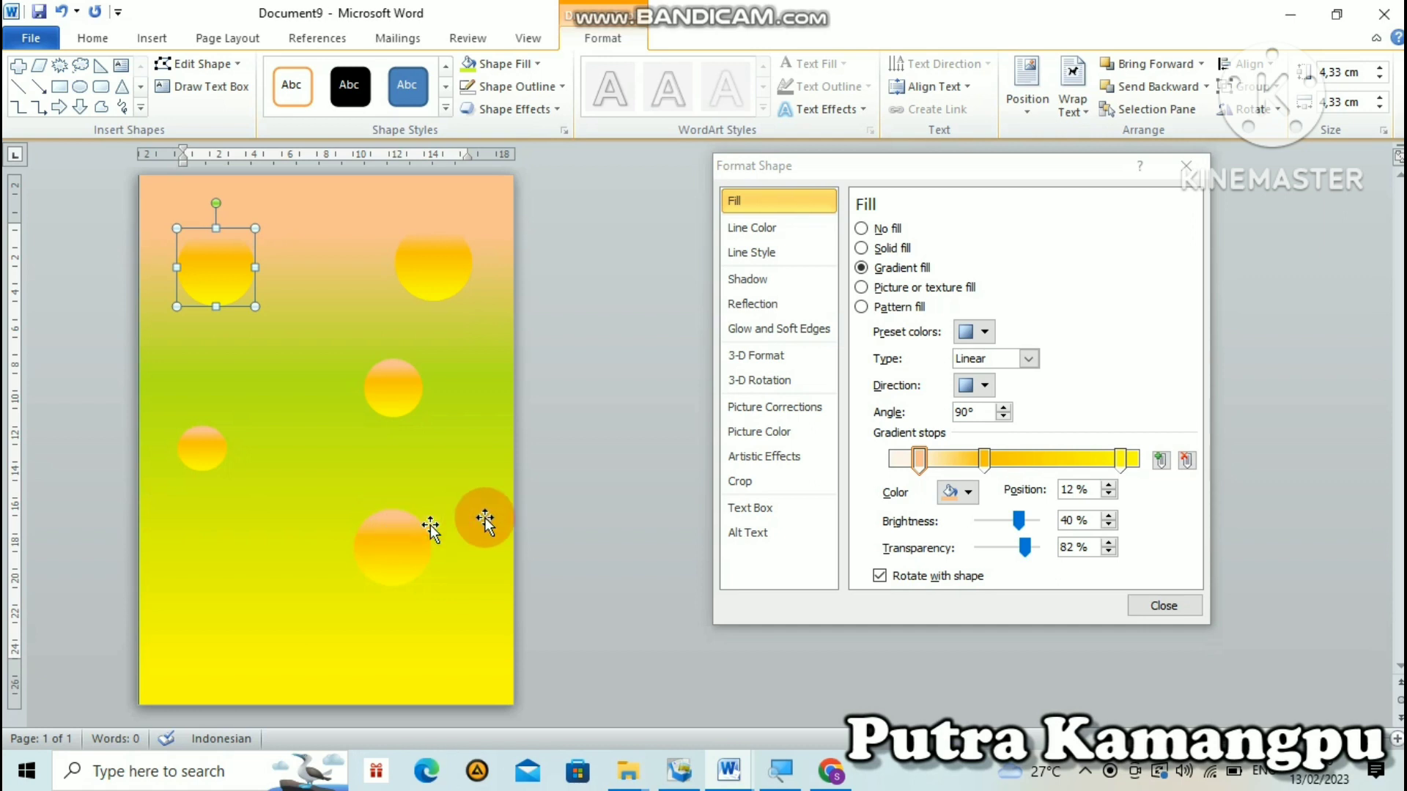
pyautogui.click(394, 542)
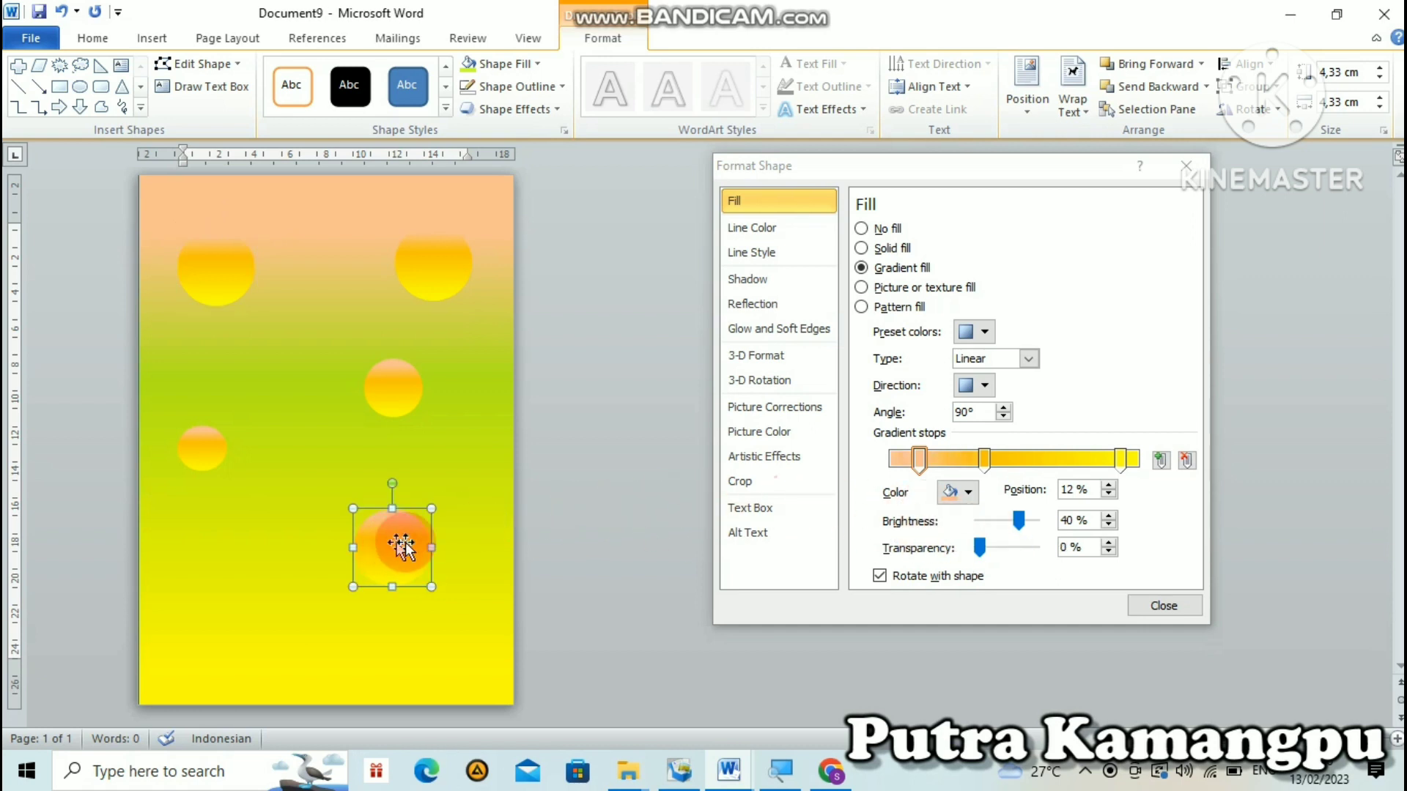
pyautogui.moveTo(986, 548); pyautogui.dragTo(1039, 550)
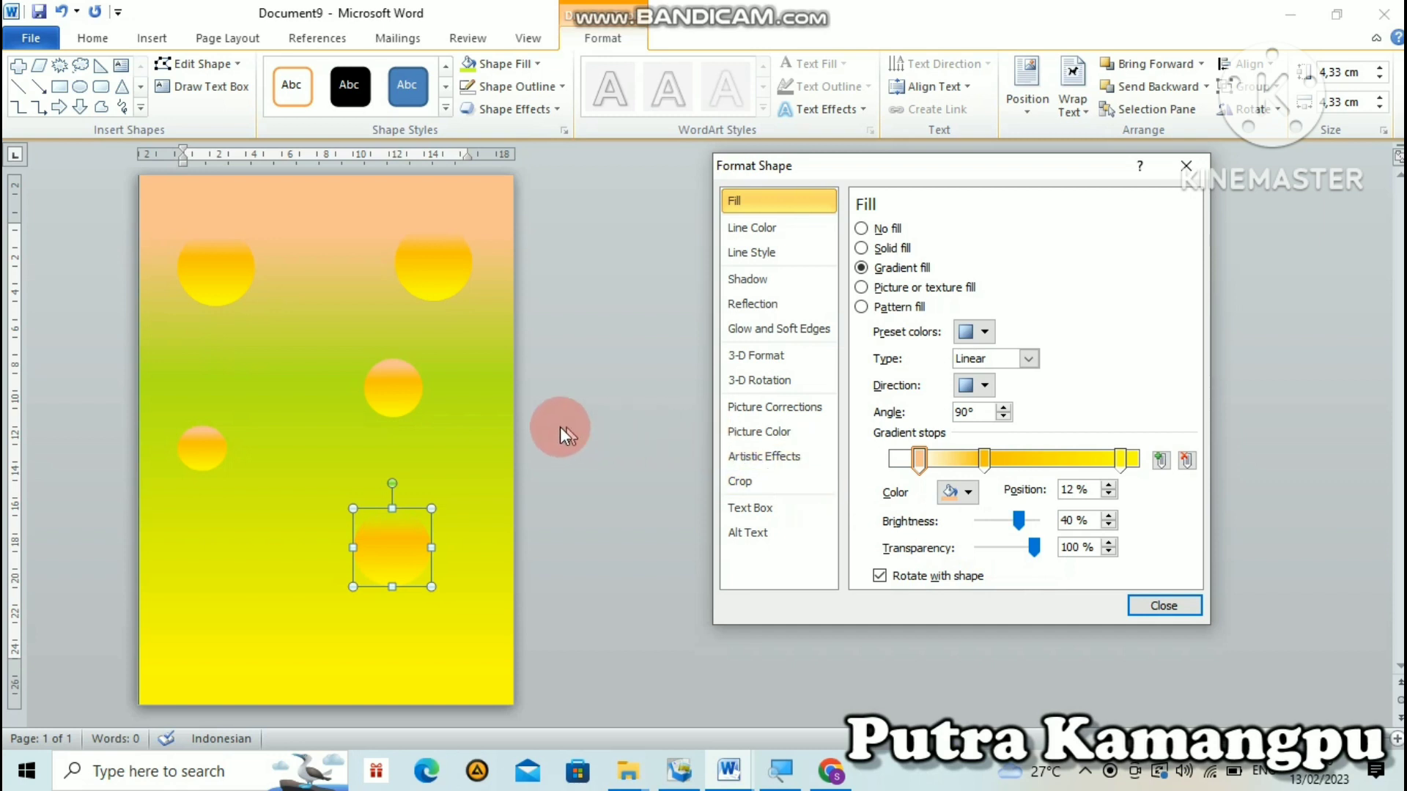
# - Set the first gradient stop's transparency to 84% on the middle-right circle and 91% on the lower-left circle
pyautogui.click(205, 454)
pyautogui.click(219, 458)
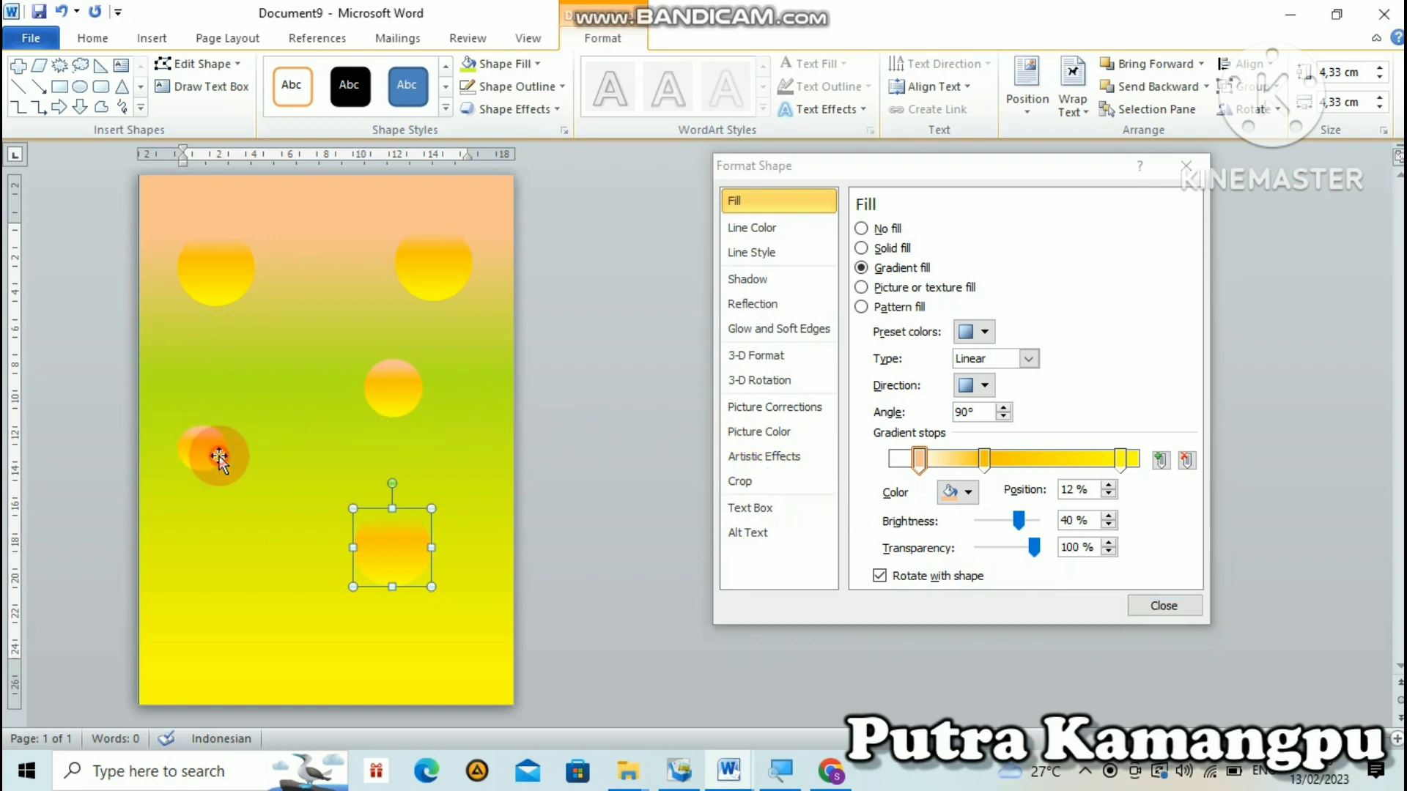
pyautogui.click(399, 390)
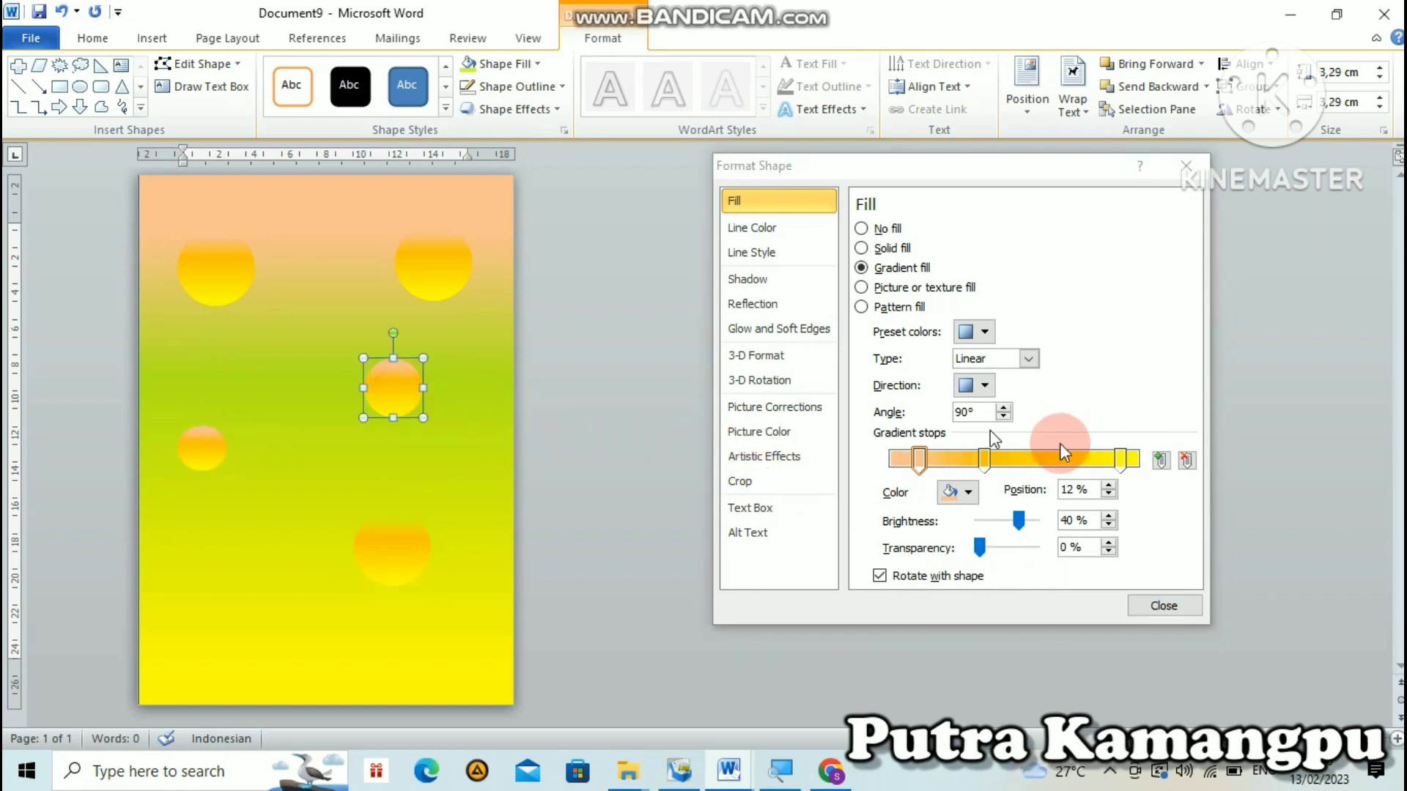
pyautogui.moveTo(979, 547); pyautogui.dragTo(1025, 548)
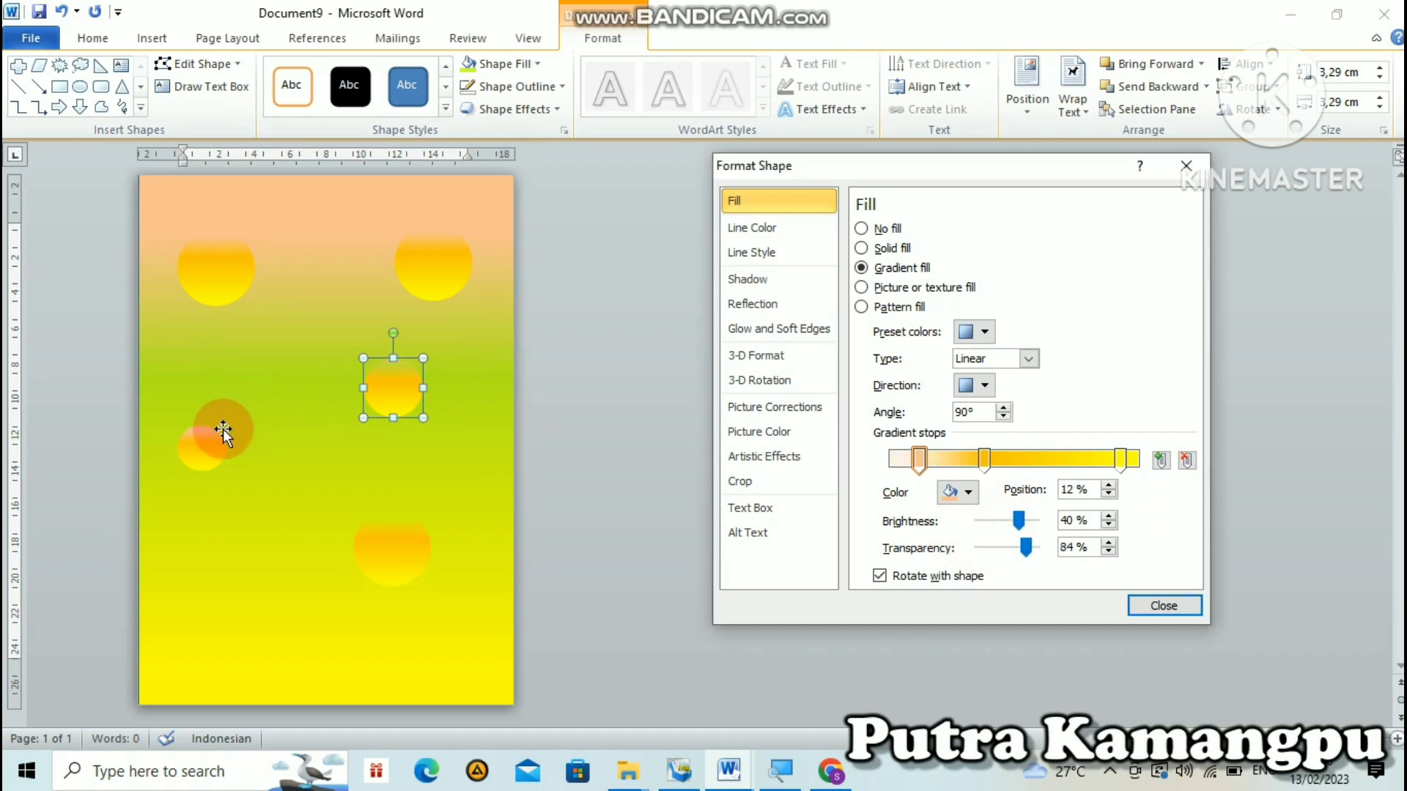
pyautogui.click(203, 442)
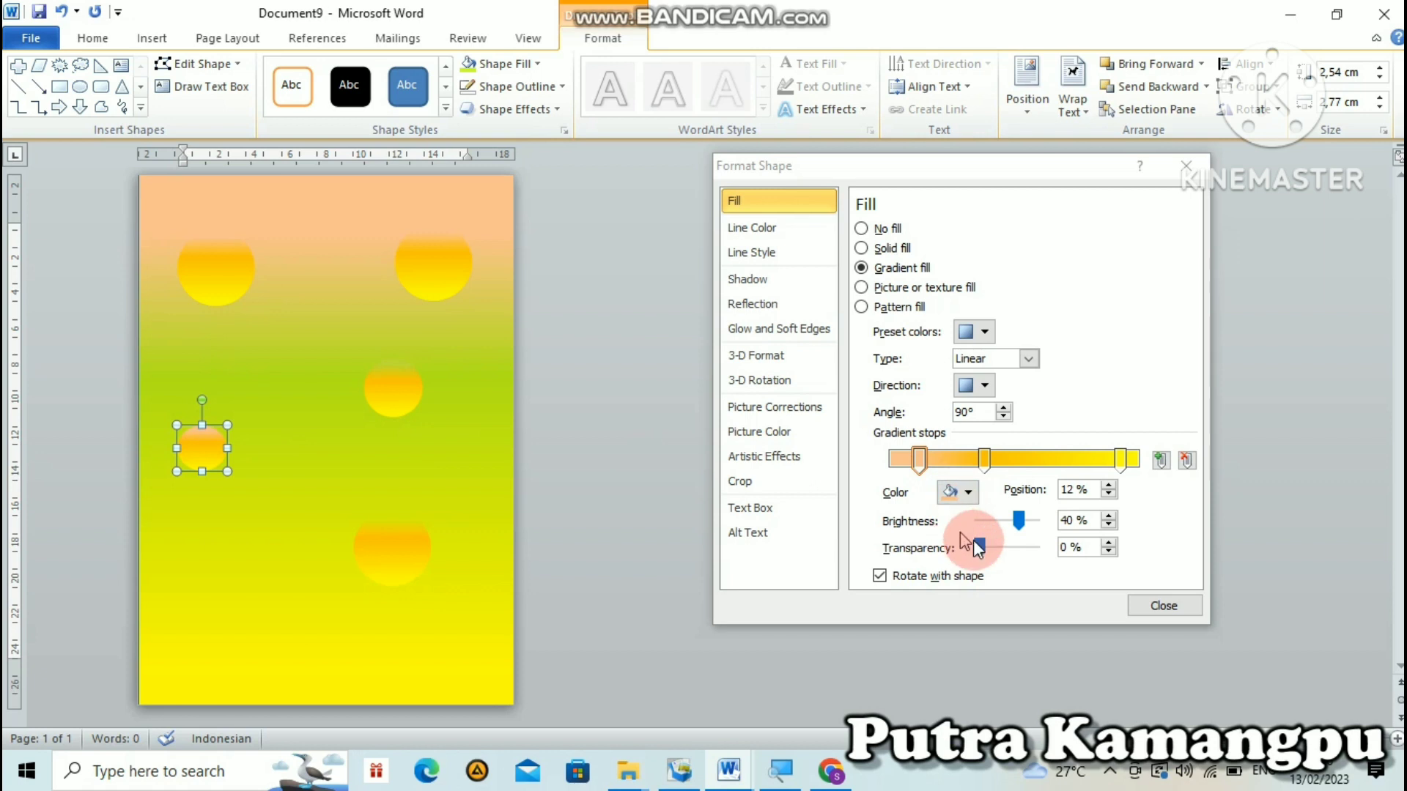
pyautogui.moveTo(980, 547); pyautogui.dragTo(1031, 543)
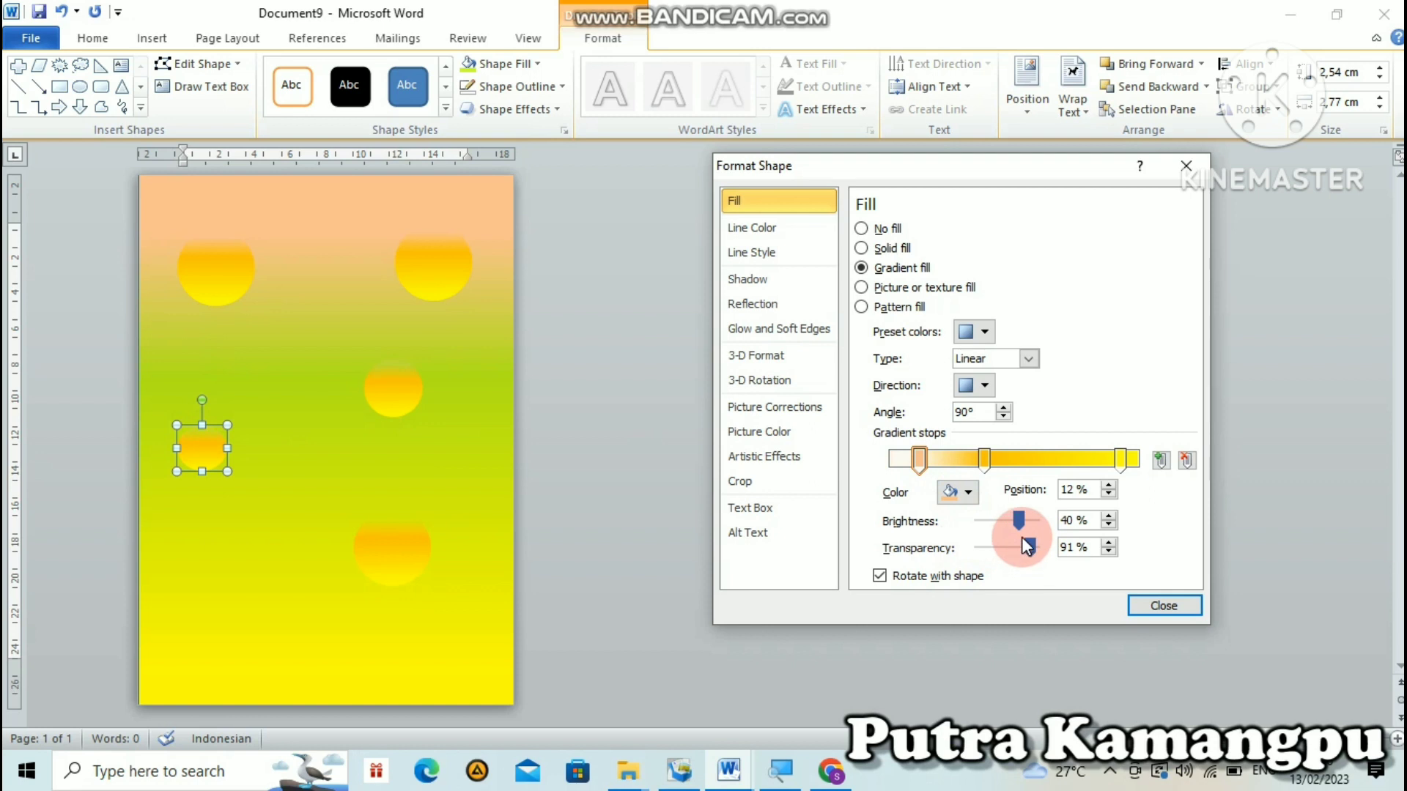
# - Raise the transparency of the upper-right circle's first gradient stop to 91%
pyautogui.click(444, 260)
pyautogui.click(1025, 547)
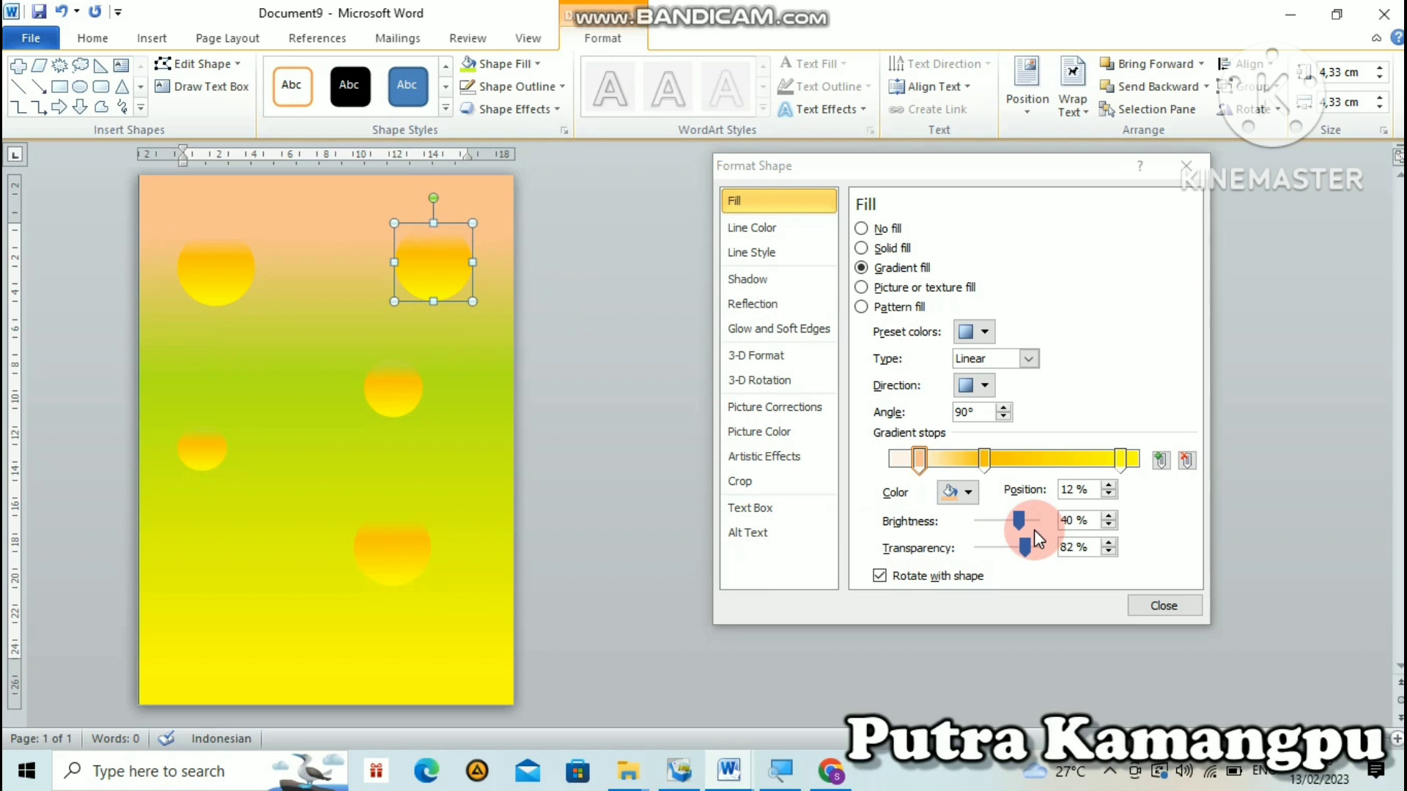
pyautogui.moveTo(1022, 546); pyautogui.dragTo(1030, 550)
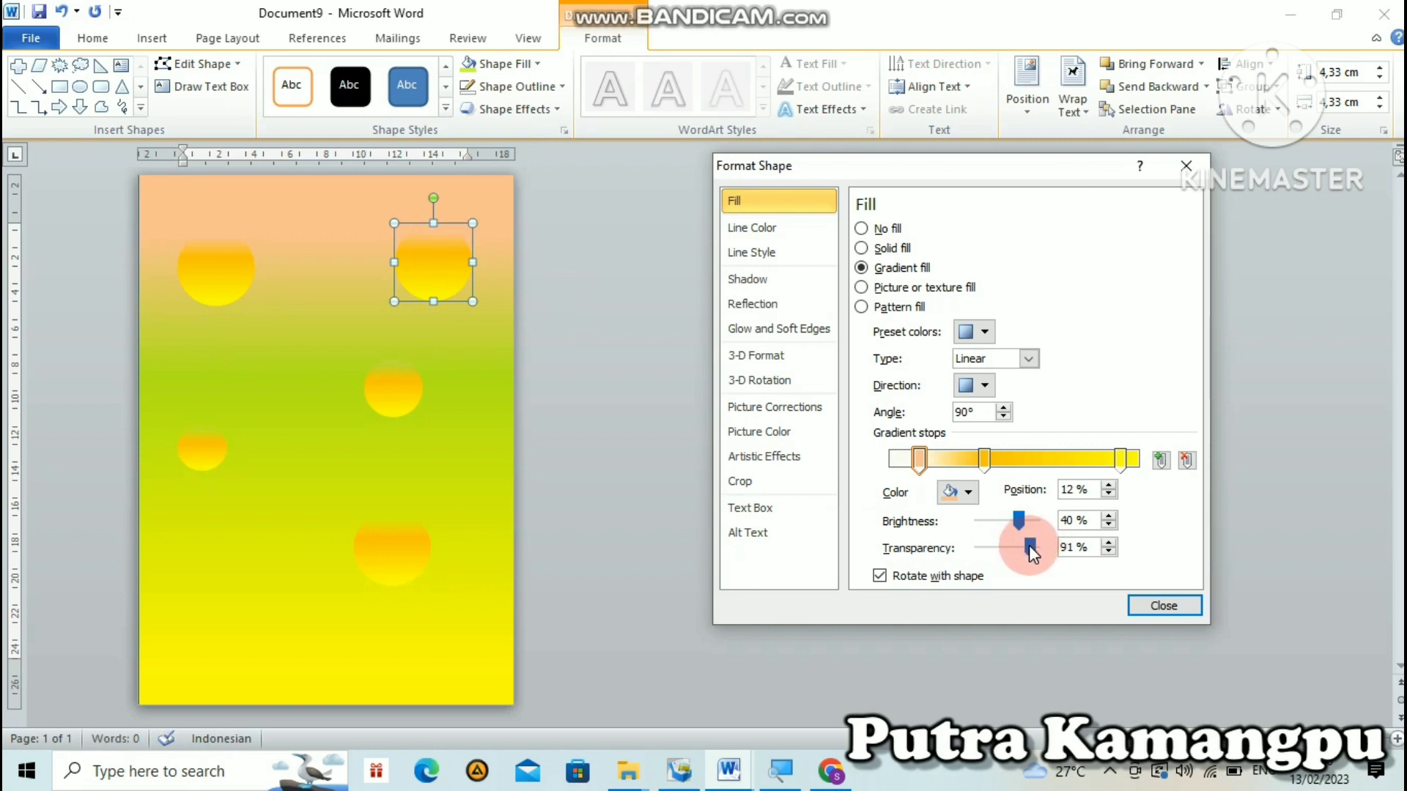
# - Nudge the upper-left circle slightly to the right and set its first gradient stop's transparency to 92%
pyautogui.moveTo(167, 271); pyautogui.dragTo(224, 277)
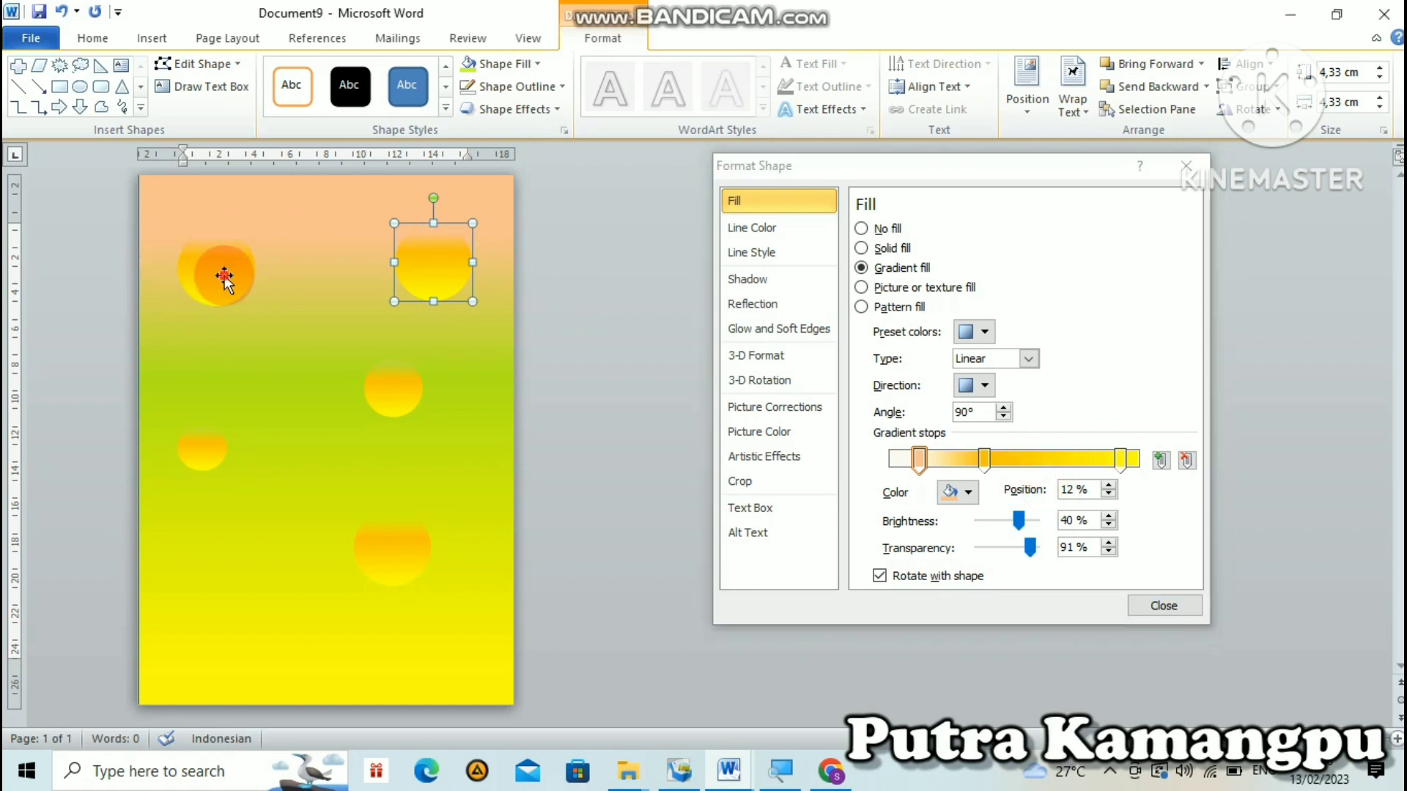
pyautogui.click(224, 277)
pyautogui.press('Right')
pyautogui.press('Right')
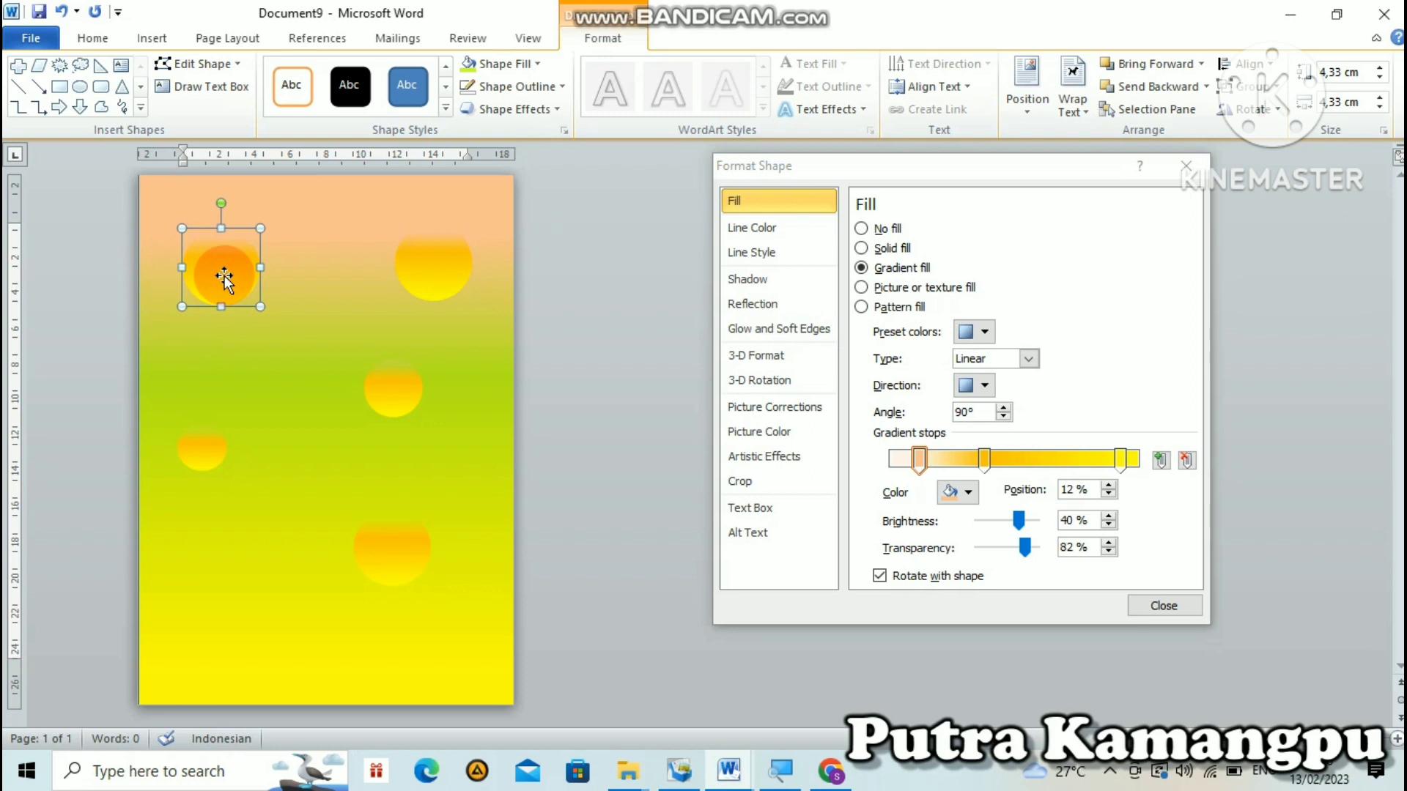
pyautogui.click(1024, 547)
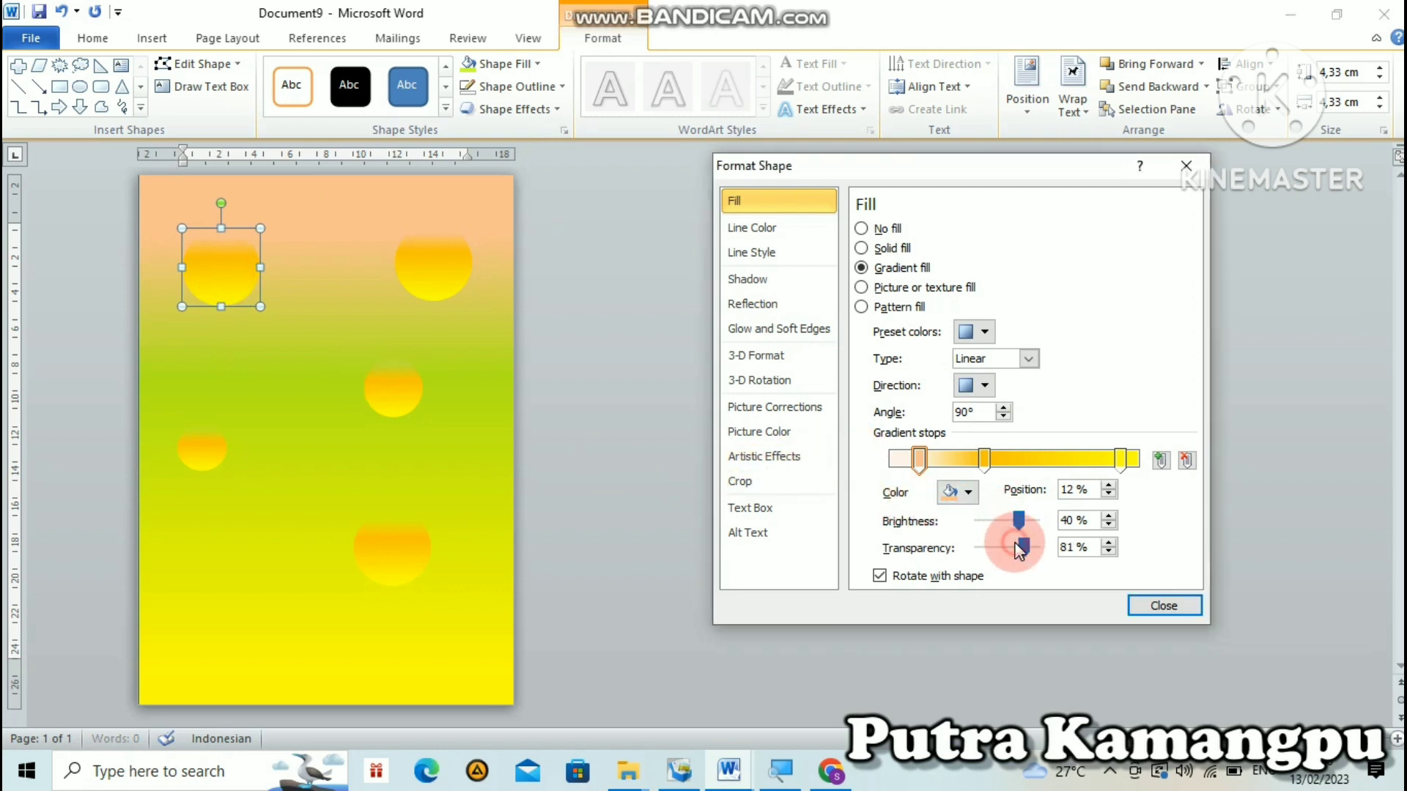
pyautogui.press('Right')
pyautogui.press('Right')
pyautogui.press('Right')
pyautogui.press('Right')
pyautogui.press('Right')
pyautogui.press('Right')
pyautogui.press('Right')
pyautogui.press('Right')
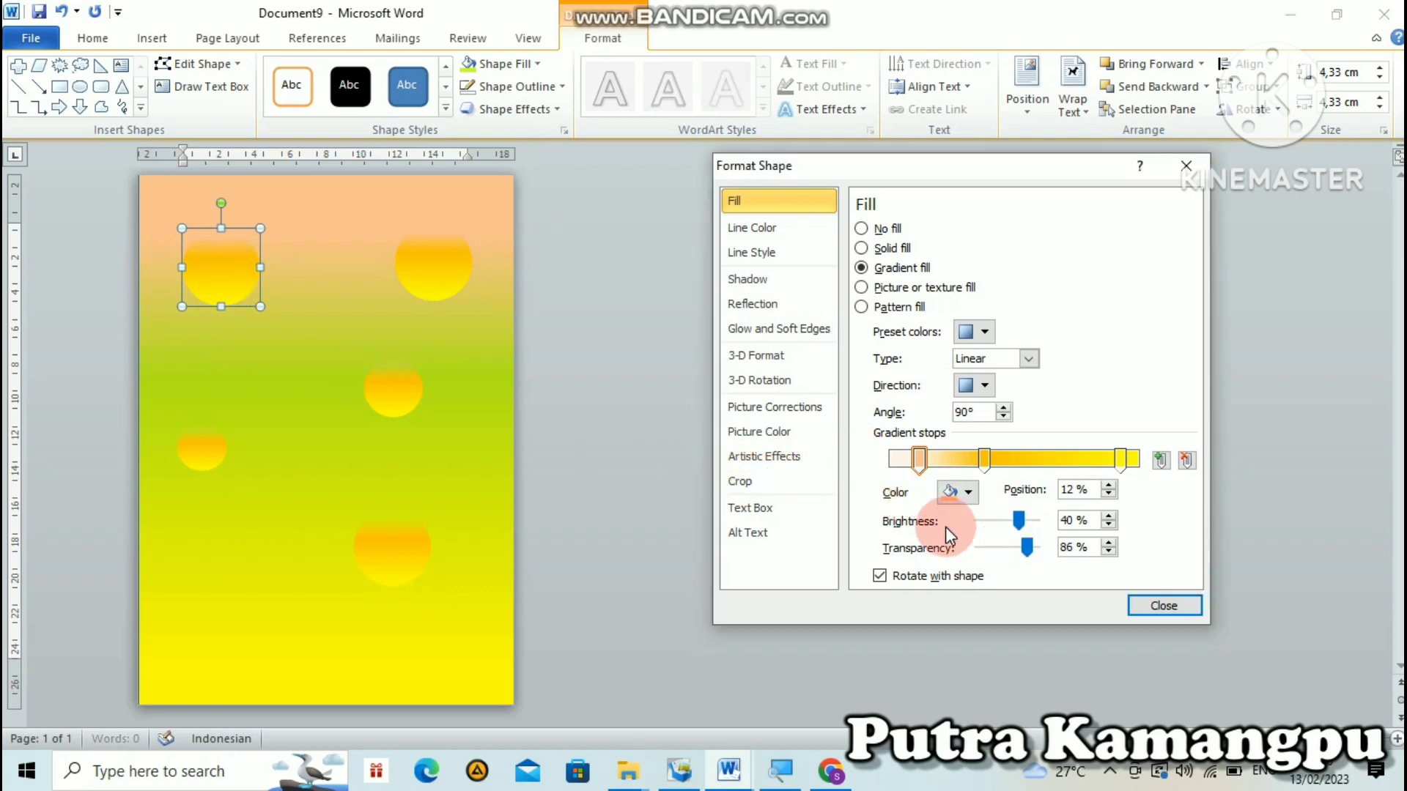
pyautogui.press('Right')
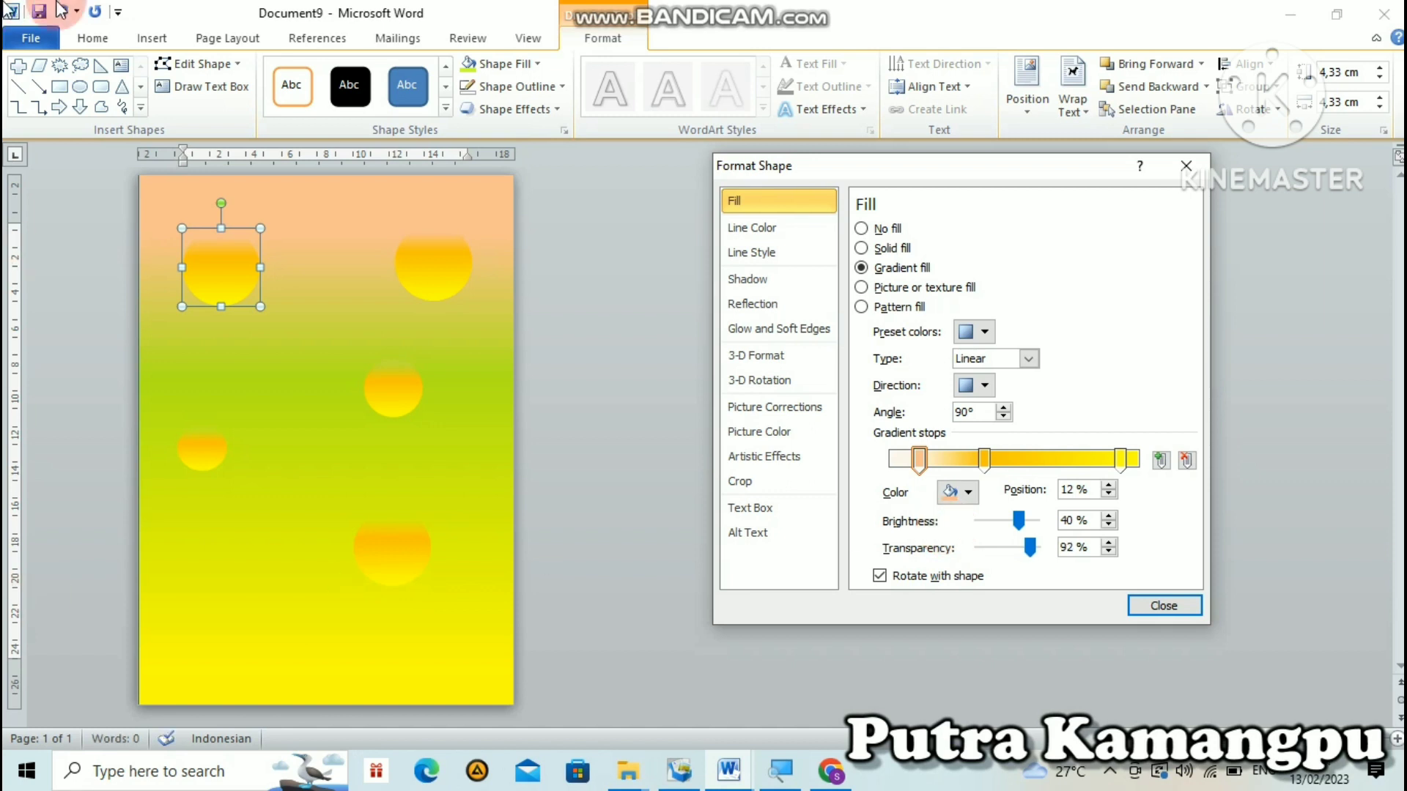
# - Nudge the middle-right circle slightly toward the page's right edge
pyautogui.click(376, 396)
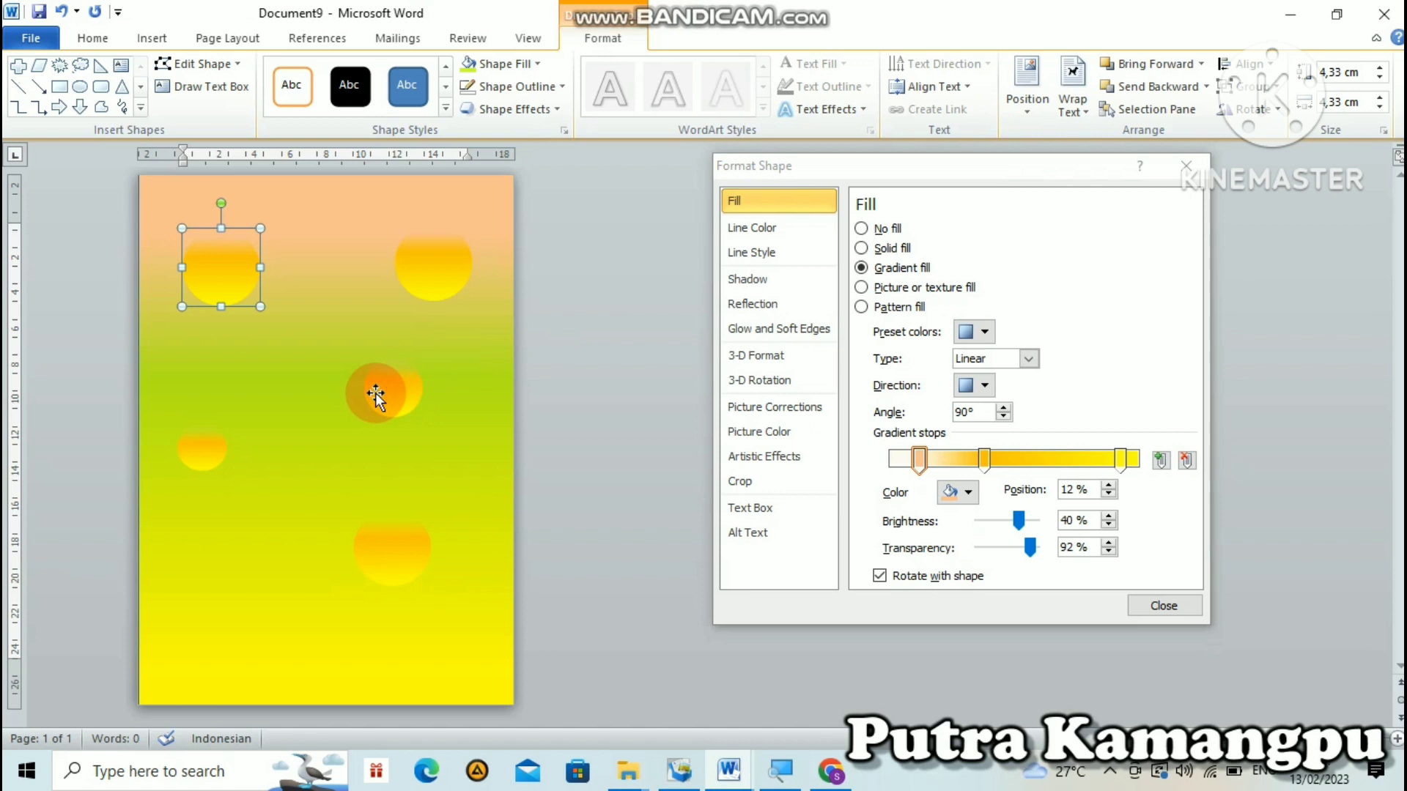
pyautogui.click(376, 396)
pyautogui.press('Right')
pyautogui.press('Right')
pyautogui.press('Right')
pyautogui.press('Right')
pyautogui.press('Right')
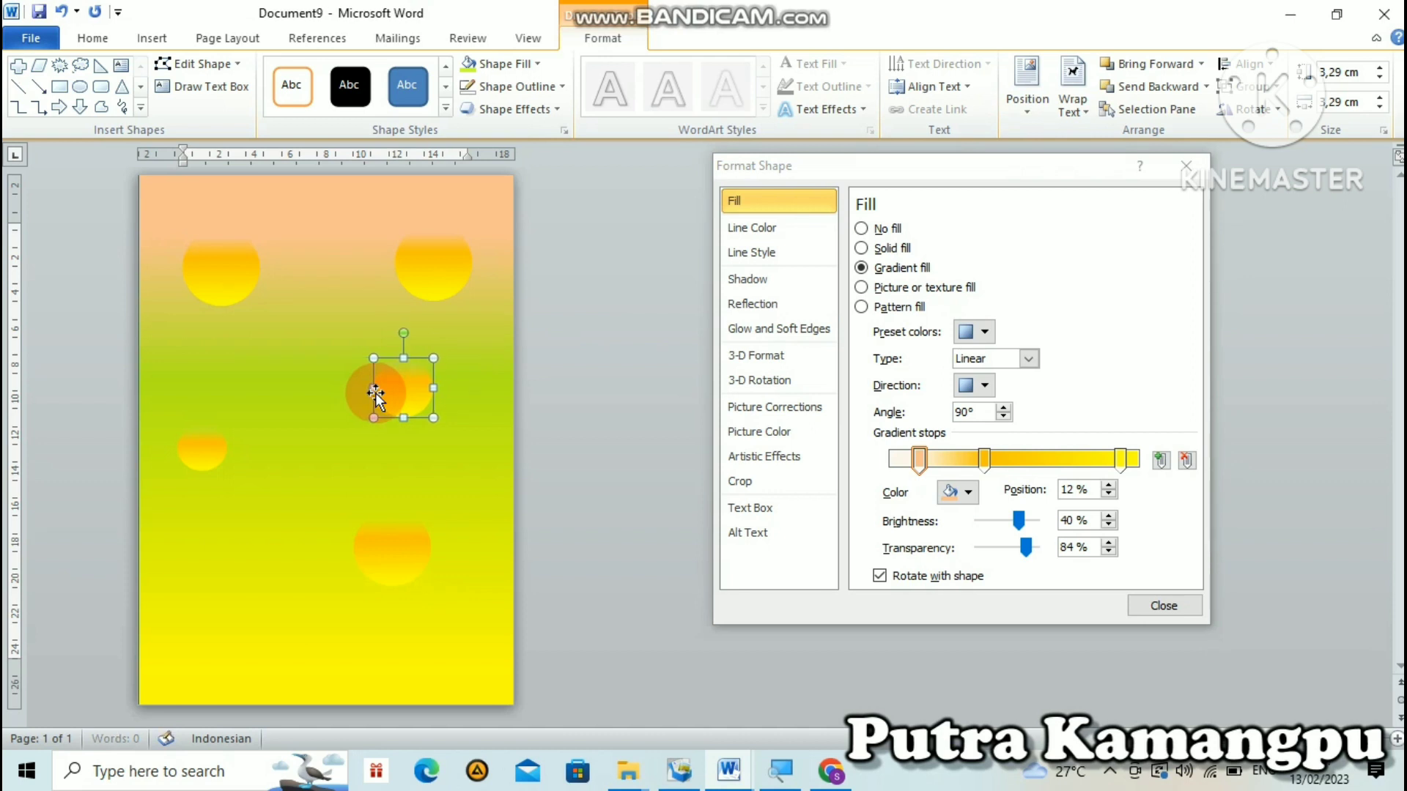
# - Set the transparency of the middle-right circle's first gradient stop to 100%
pyautogui.click(1025, 548)
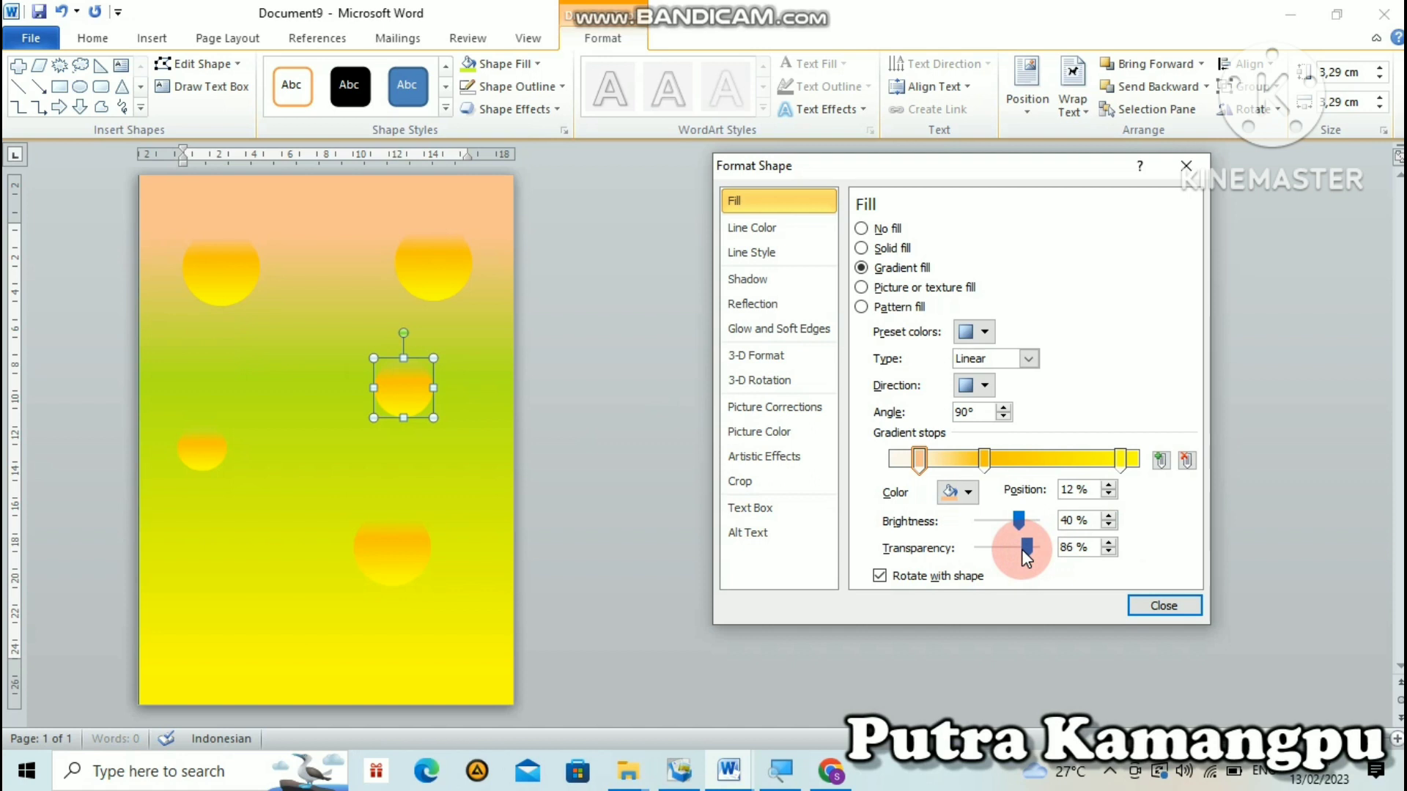
pyautogui.press('Right')
pyautogui.press('Right')
pyautogui.press('Right')
pyautogui.press('Right')
pyautogui.press('Right')
pyautogui.press('Right')
pyautogui.press('Right')
pyautogui.press('Right')
pyautogui.press('Right')
pyautogui.press('Right')
pyautogui.press('Right')
pyautogui.press('Right')
pyautogui.press('Right')
# - Set the transparency of the lower-left circle's first gradient stop to 100%
pyautogui.click(215, 456)
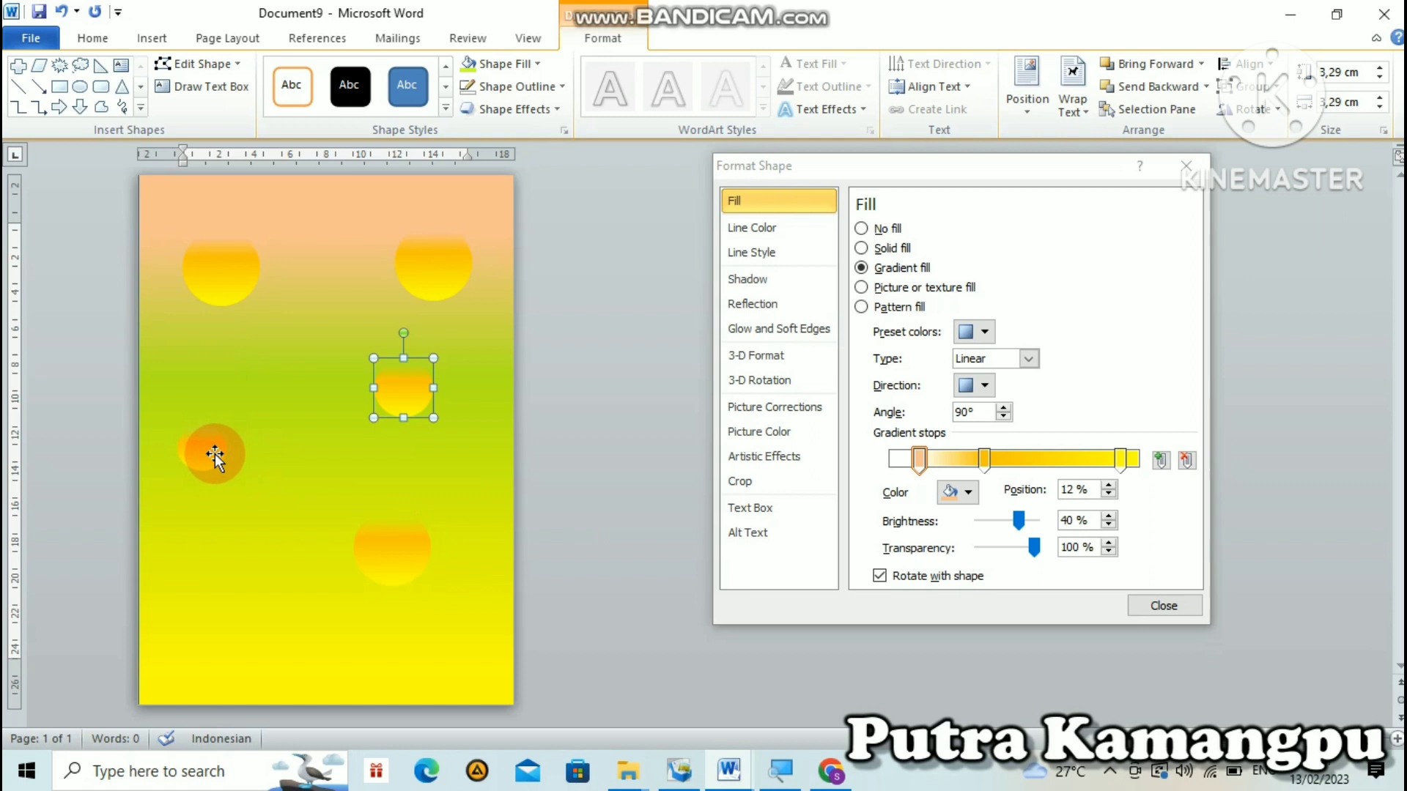
pyautogui.click(214, 454)
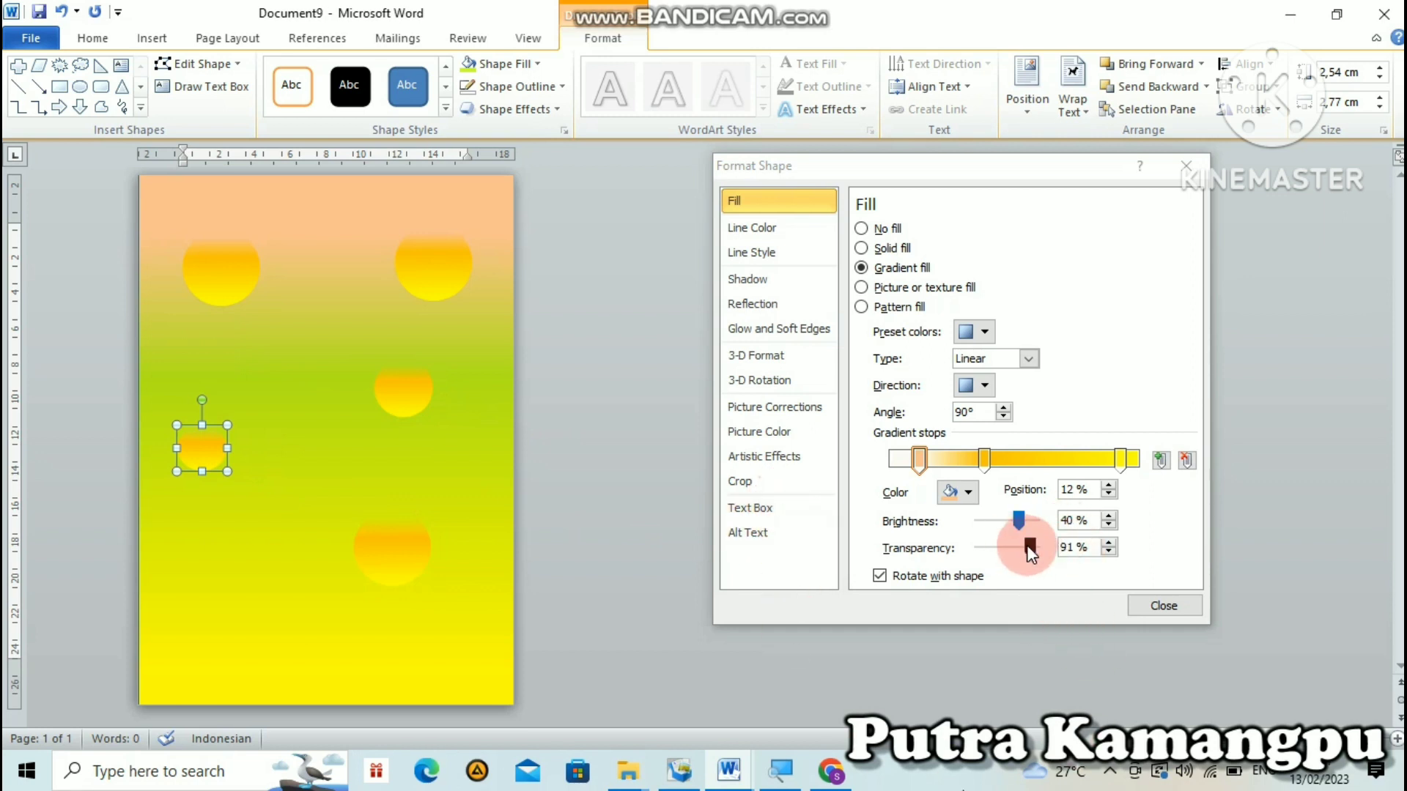
pyautogui.moveTo(1029, 547); pyautogui.dragTo(1063, 547)
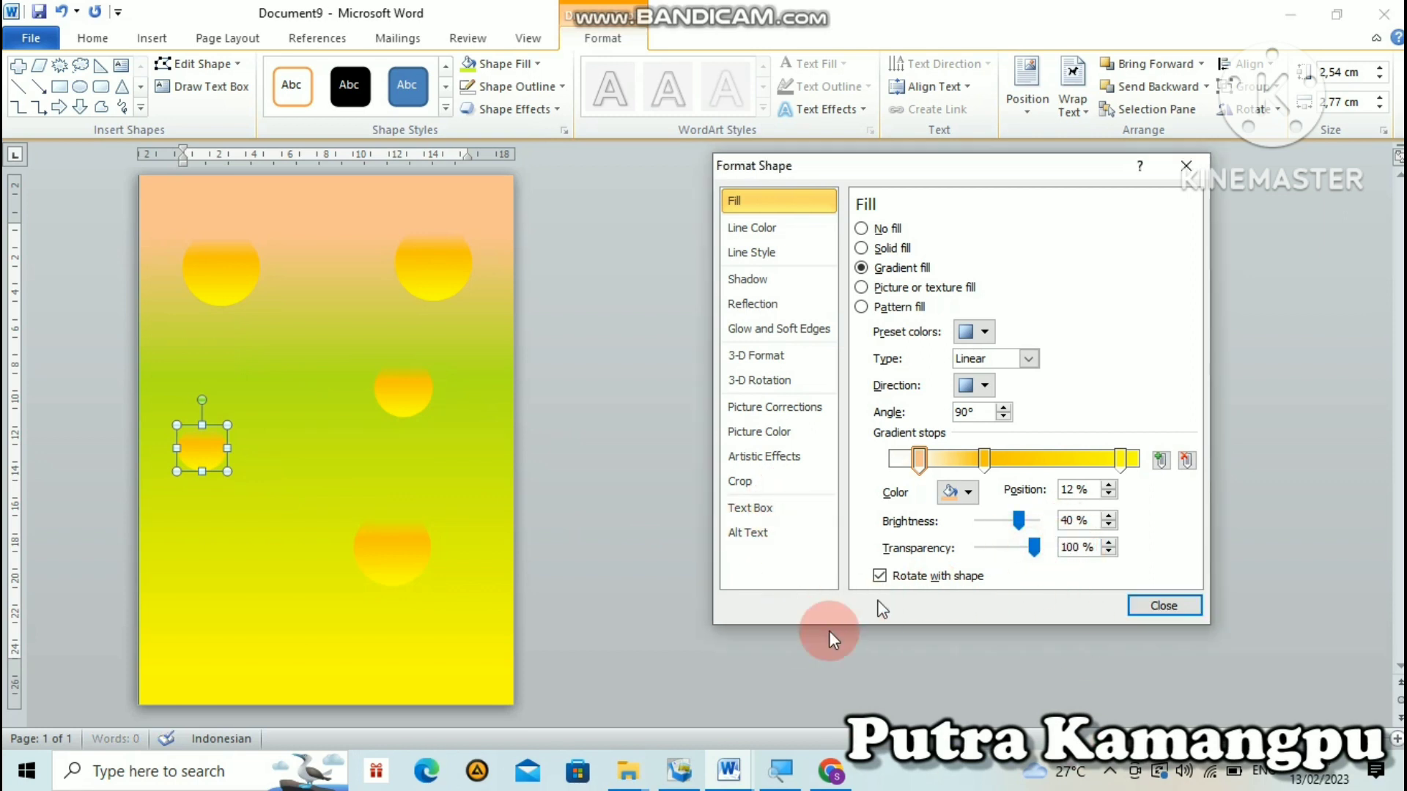
# - Set the first gradient stop's transparency to 100% on the upper-right circle and on the upper-left circle
pyautogui.moveTo(481, 623); pyautogui.dragTo(429, 281)
pyautogui.moveTo(1033, 548); pyautogui.dragTo(1076, 548)
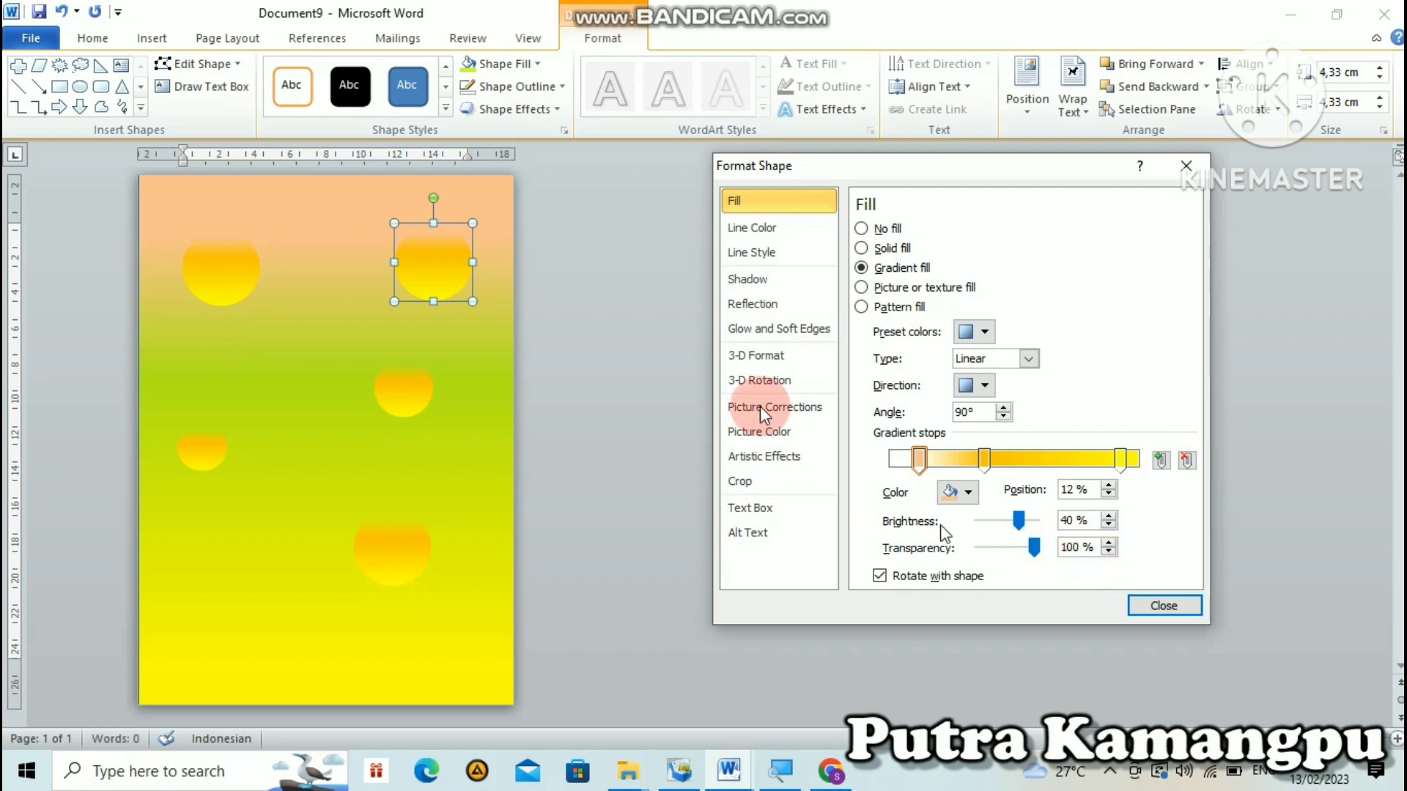
pyautogui.moveTo(372, 308); pyautogui.dragTo(225, 275)
pyautogui.moveTo(1033, 547)
pyautogui.mouseDown()
pyautogui.moveTo(1061, 554)
pyautogui.moveTo(1031, 549)
pyautogui.moveTo(1049, 540)
pyautogui.mouseUp()
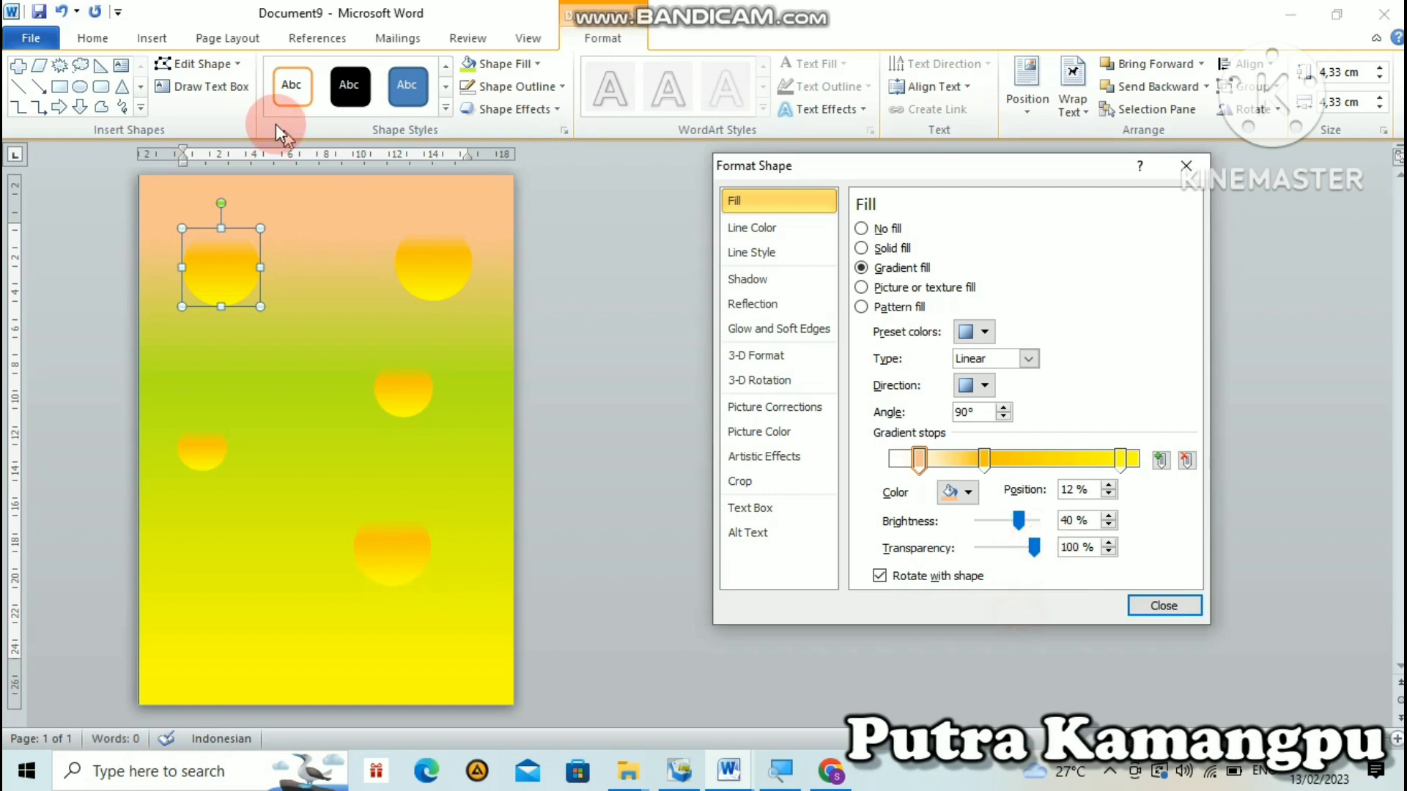
# - Reposition the upper-left circle and move the upper-right circle into the page's upper-right corner, partly past the page edges
pyautogui.click(291, 302)
pyautogui.click(292, 318)
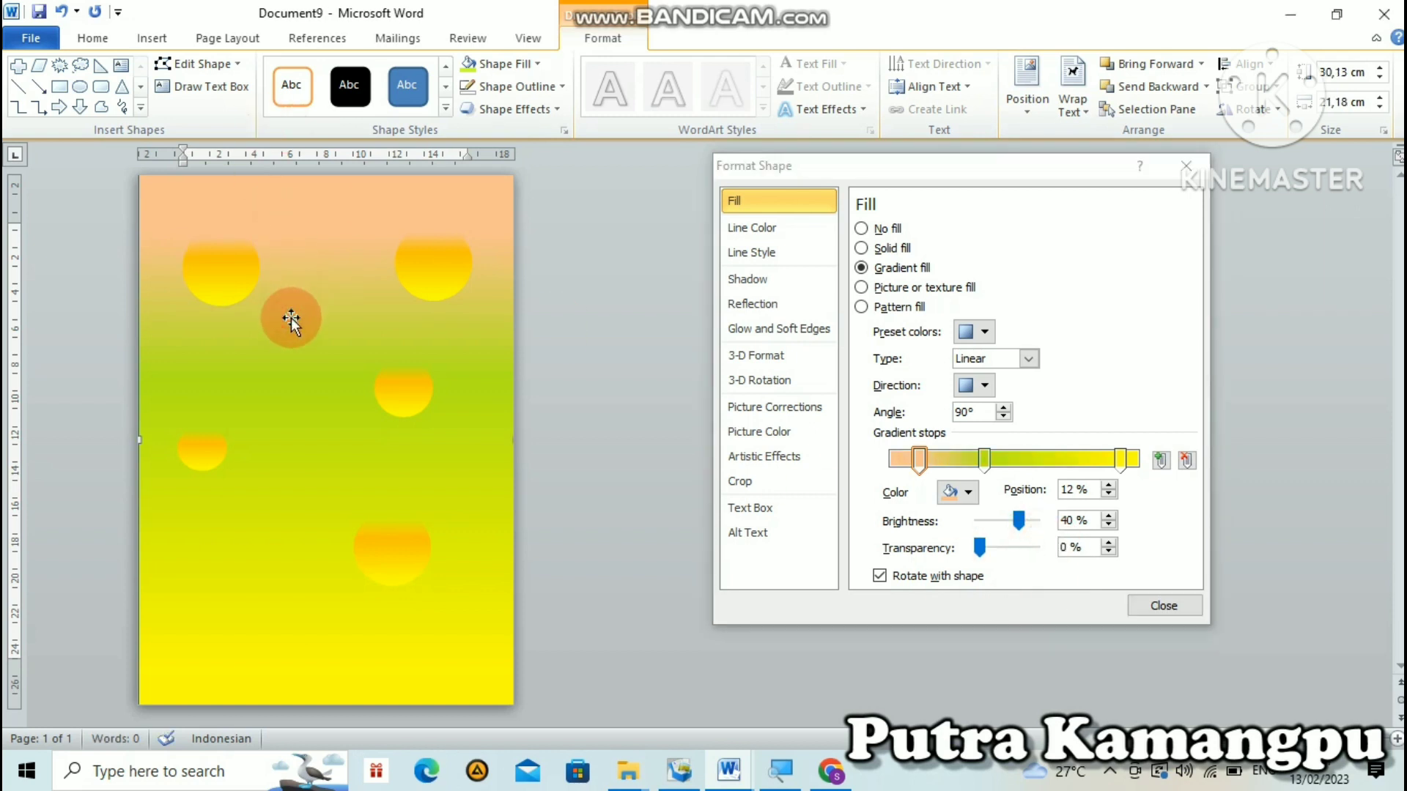
pyautogui.moveTo(248, 261); pyautogui.dragTo(191, 237)
pyautogui.moveTo(415, 263); pyautogui.dragTo(476, 198)
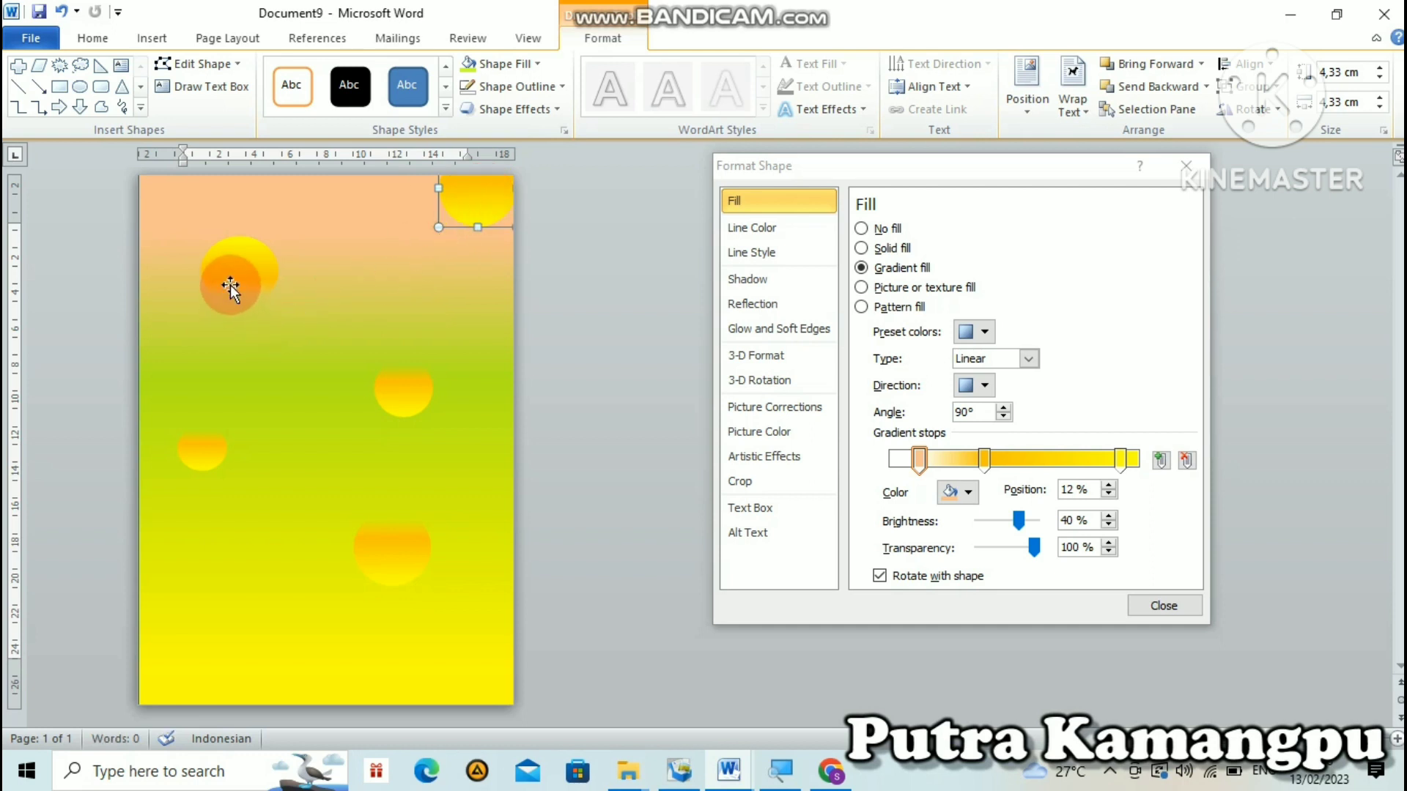
# - Move the upper-left circle closer to the page's left edge
pyautogui.moveTo(230, 287); pyautogui.dragTo(194, 293)
pyautogui.click(908, 178)
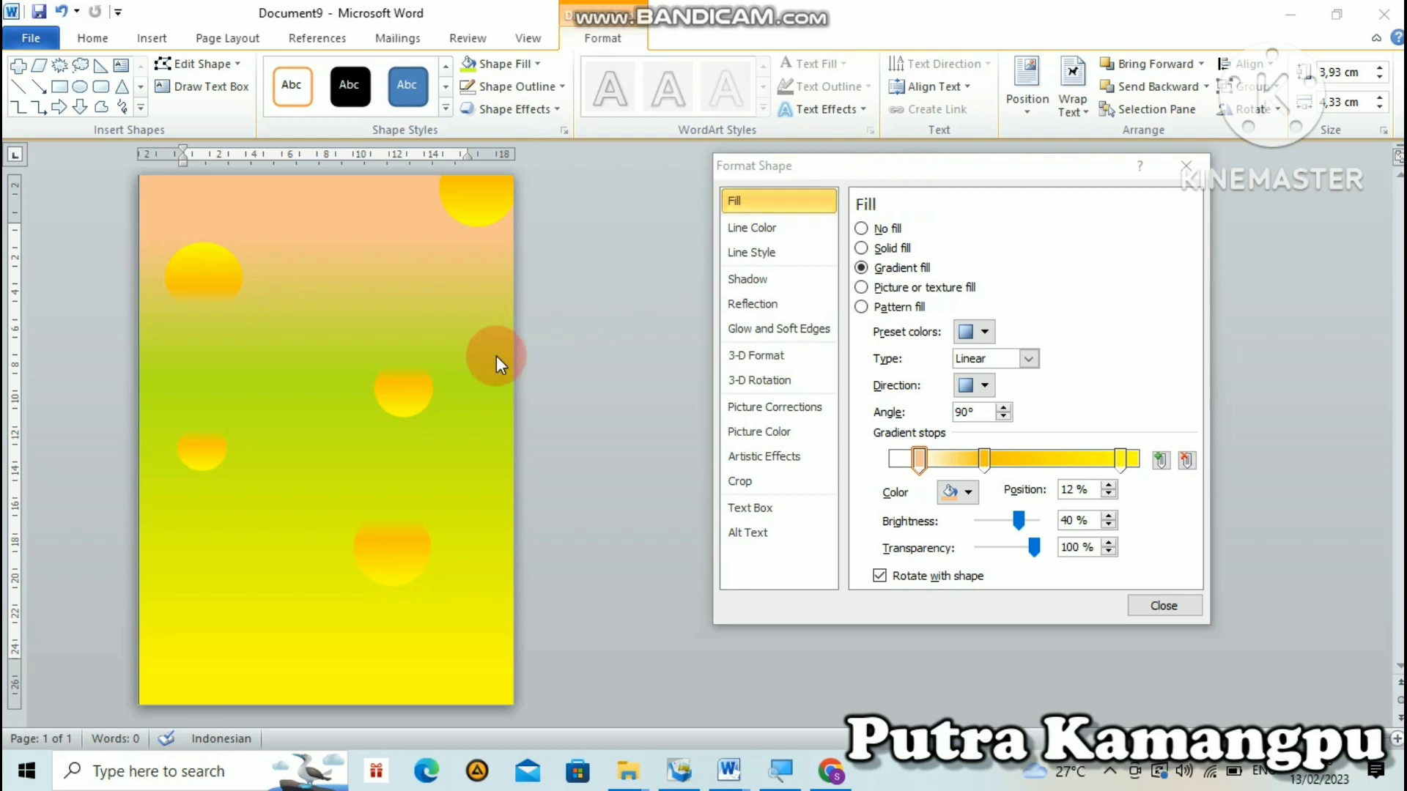
pyautogui.click(414, 395)
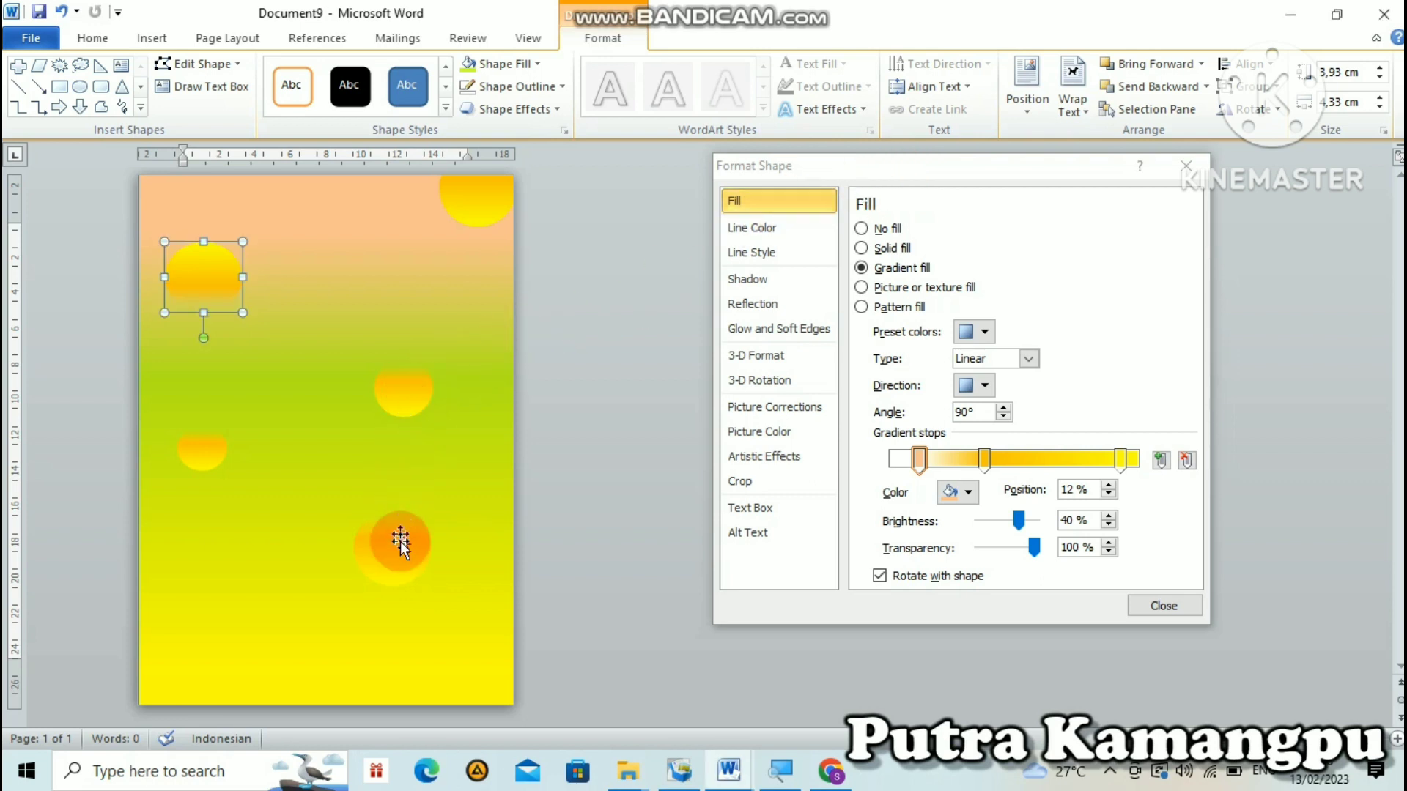
# - Duplicate the small lower-left circle and place the copy just above it, slightly to its right
pyautogui.click(205, 451)
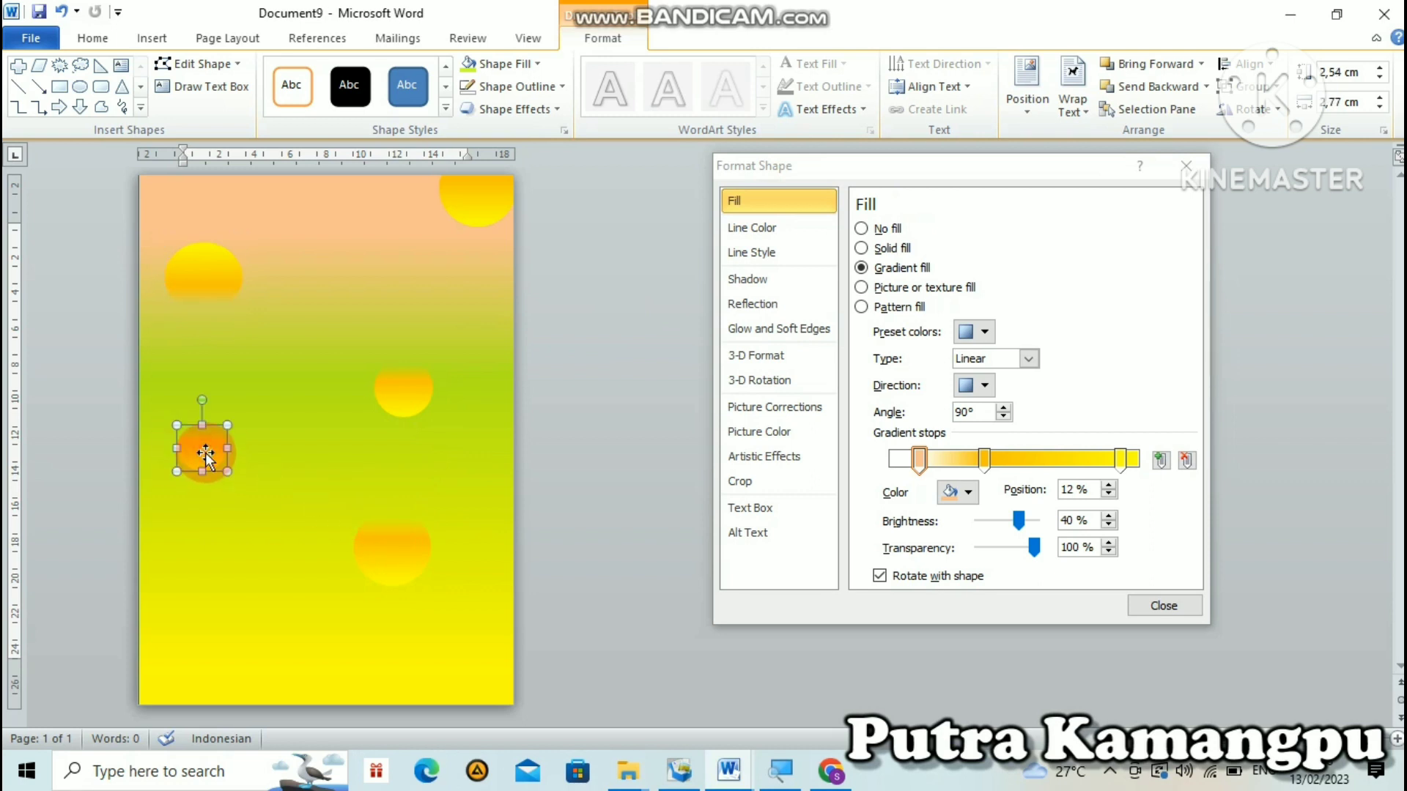
pyautogui.hotkey('ctrl', 'z')
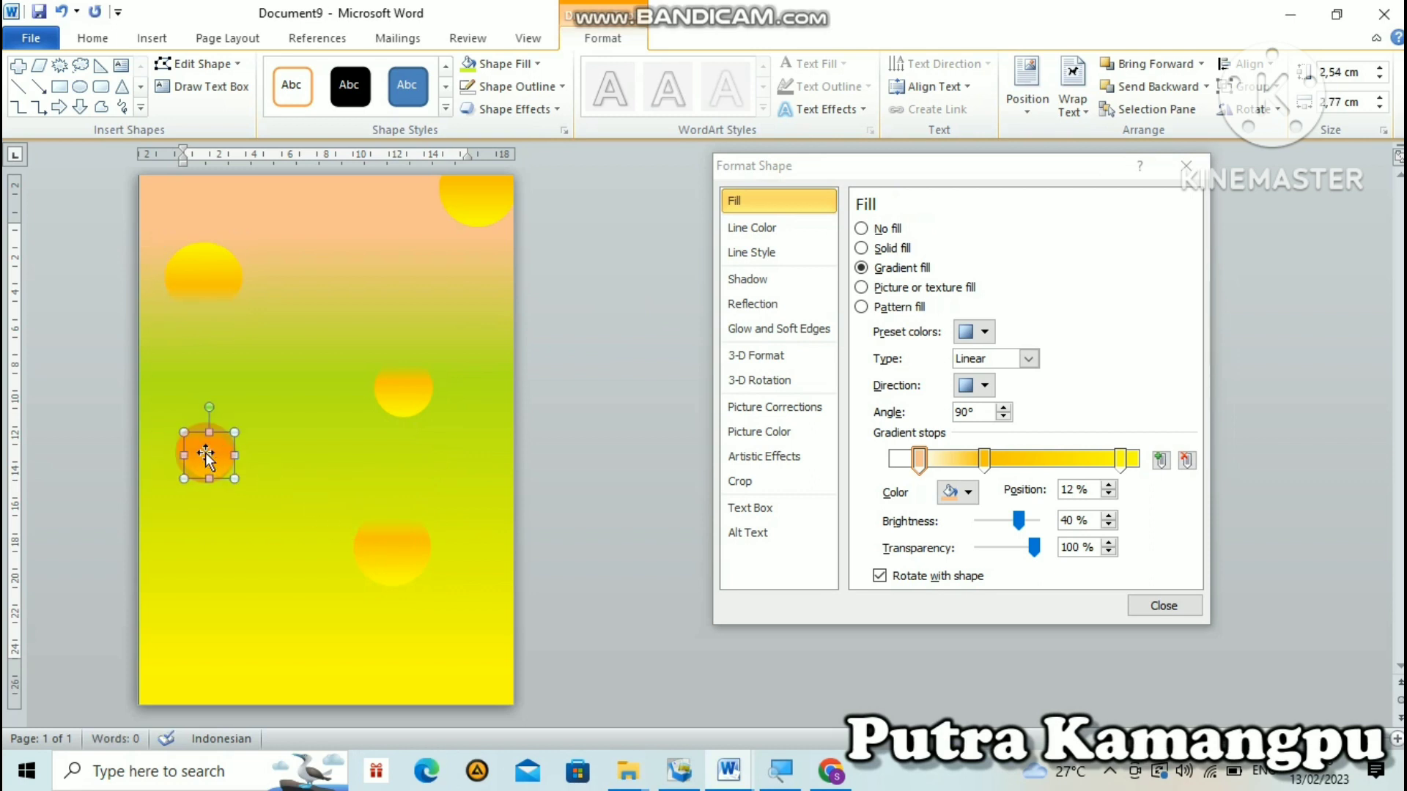
pyautogui.moveTo(205, 452); pyautogui.dragTo(235, 424)
pyautogui.click(293, 416)
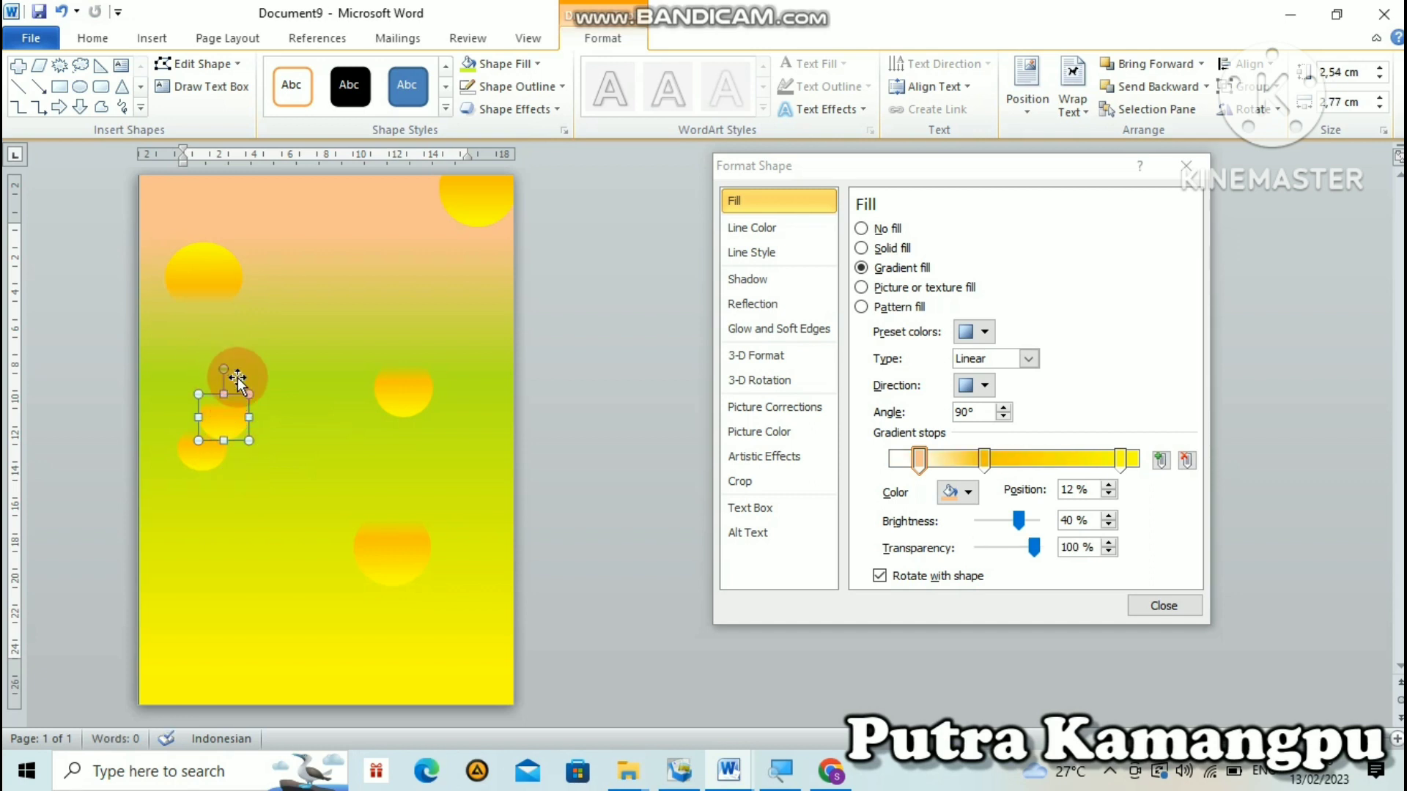
# - Rotate the copied circle clockwise and the original lower-left circle counterclockwise so their gradients run diagonally
pyautogui.moveTo(227, 375); pyautogui.dragTo(213, 467)
pyautogui.click(264, 471)
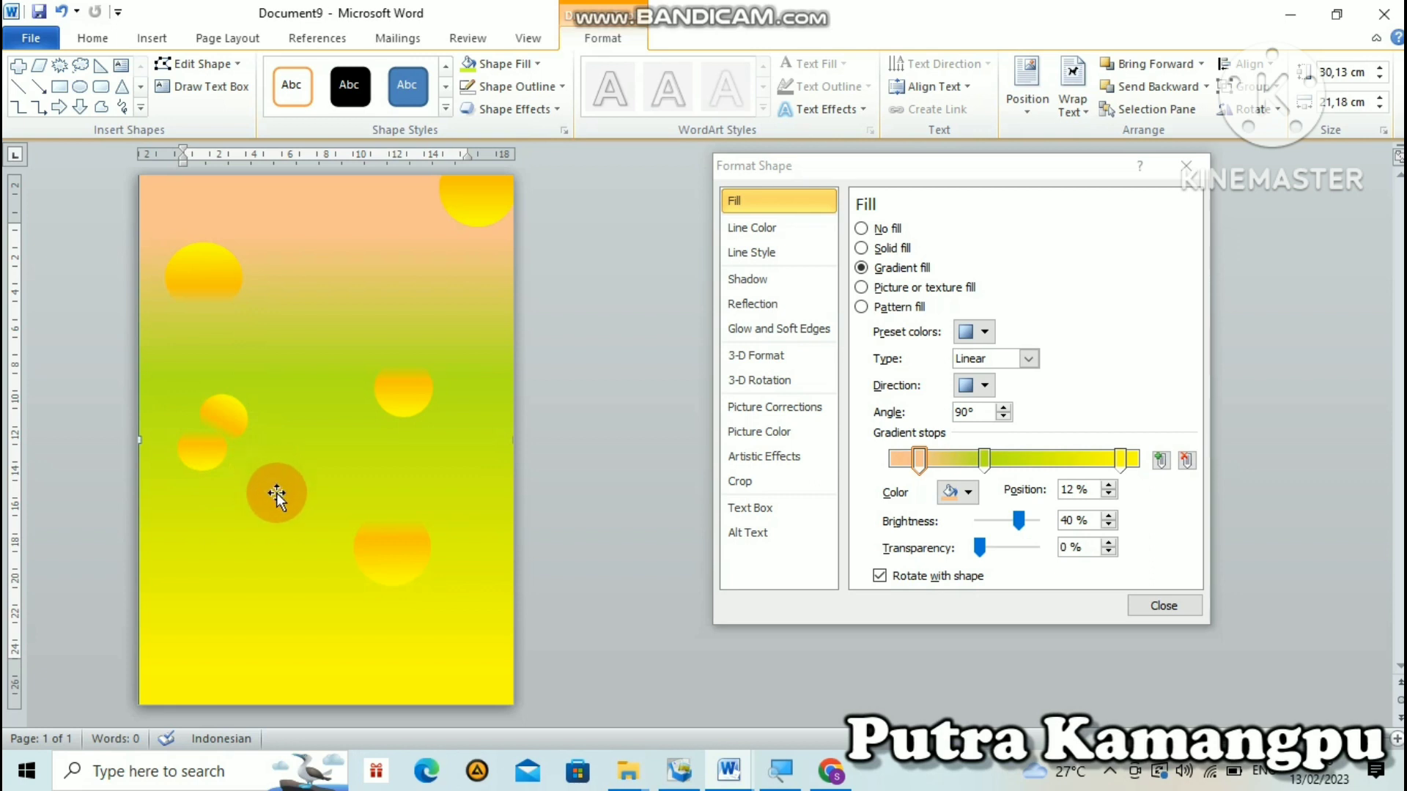
pyautogui.click(202, 456)
pyautogui.moveTo(203, 400); pyautogui.dragTo(142, 470)
pyautogui.click(254, 538)
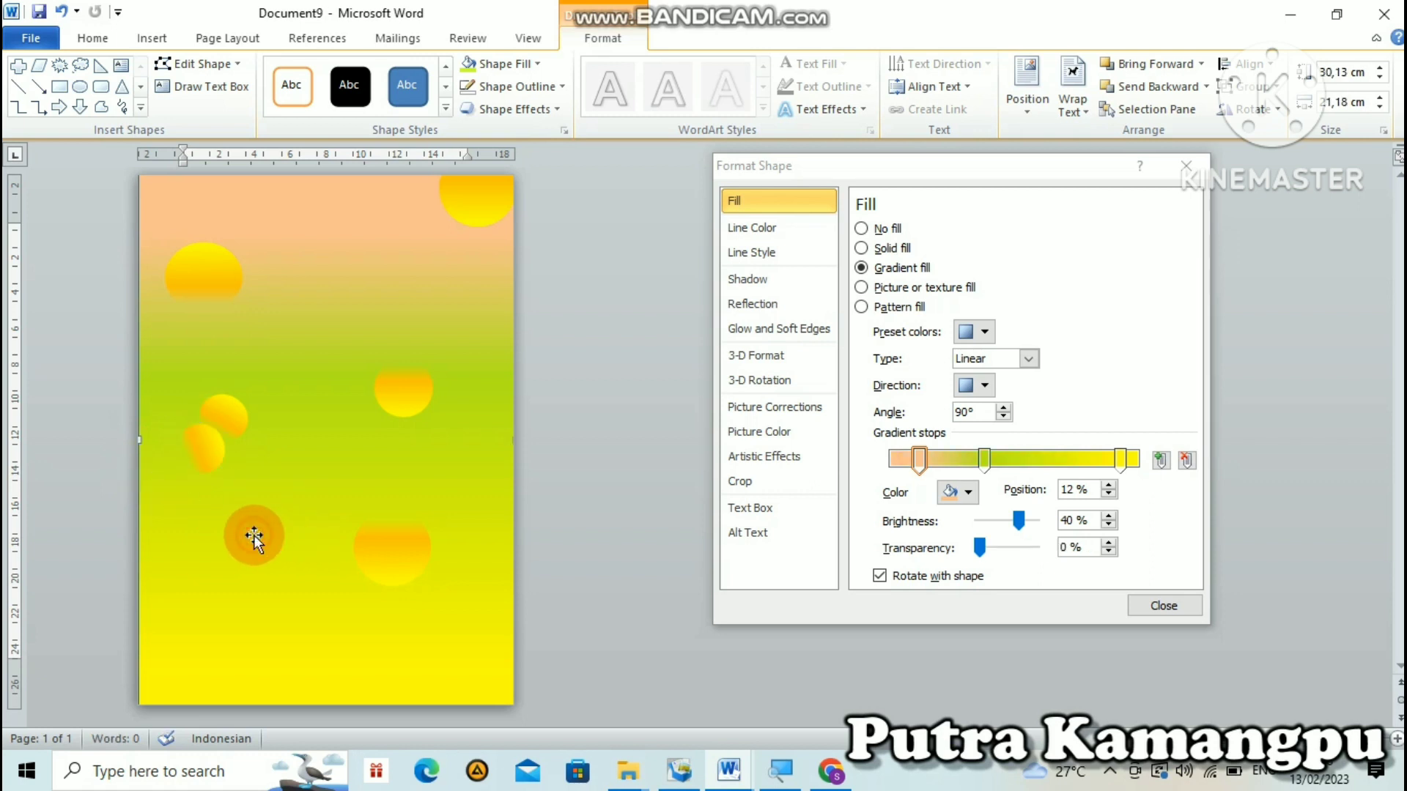
# - Move the rotated copy to the lower right of the original circle and set its first gradient stop's transparency to 34%
pyautogui.moveTo(236, 483); pyautogui.dragTo(300, 512)
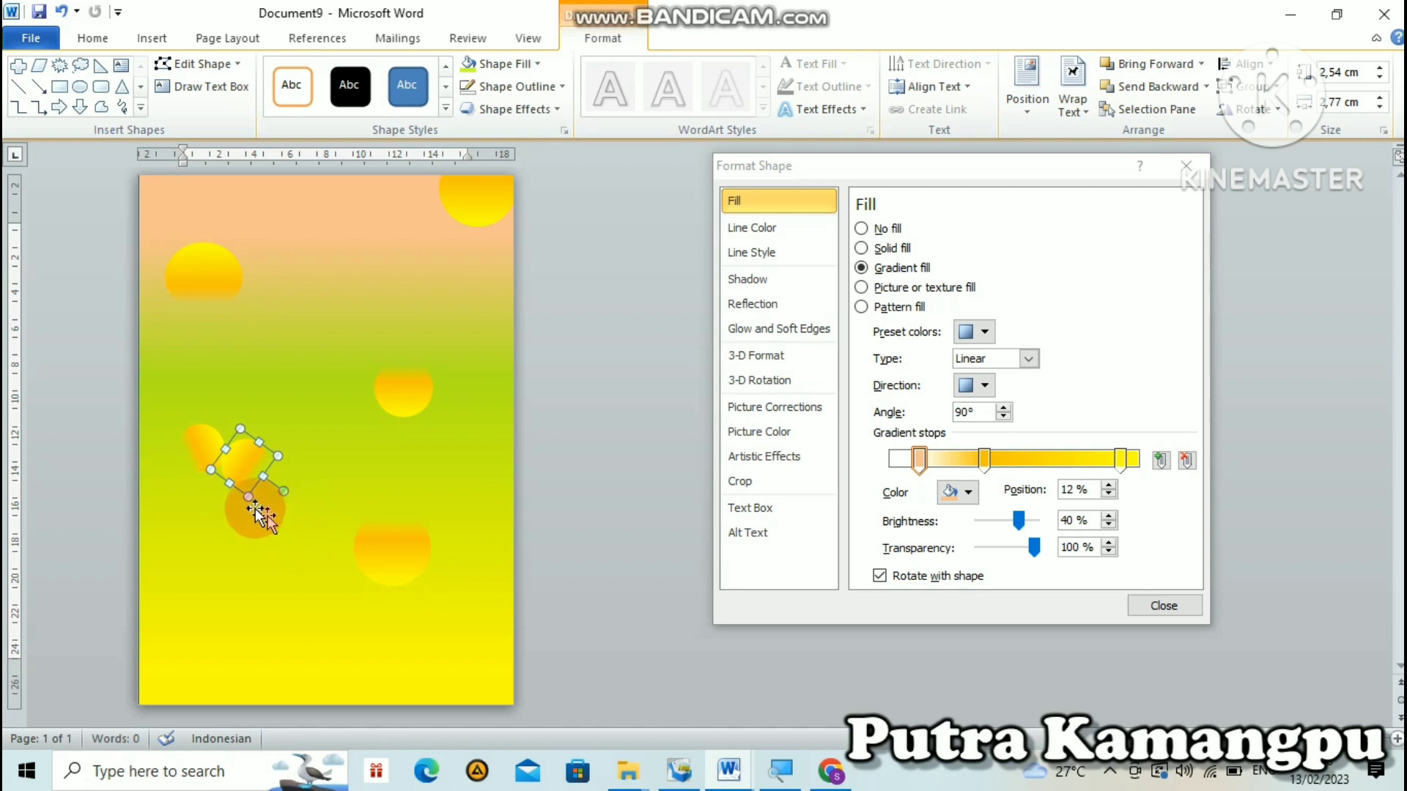
pyautogui.click(1068, 522)
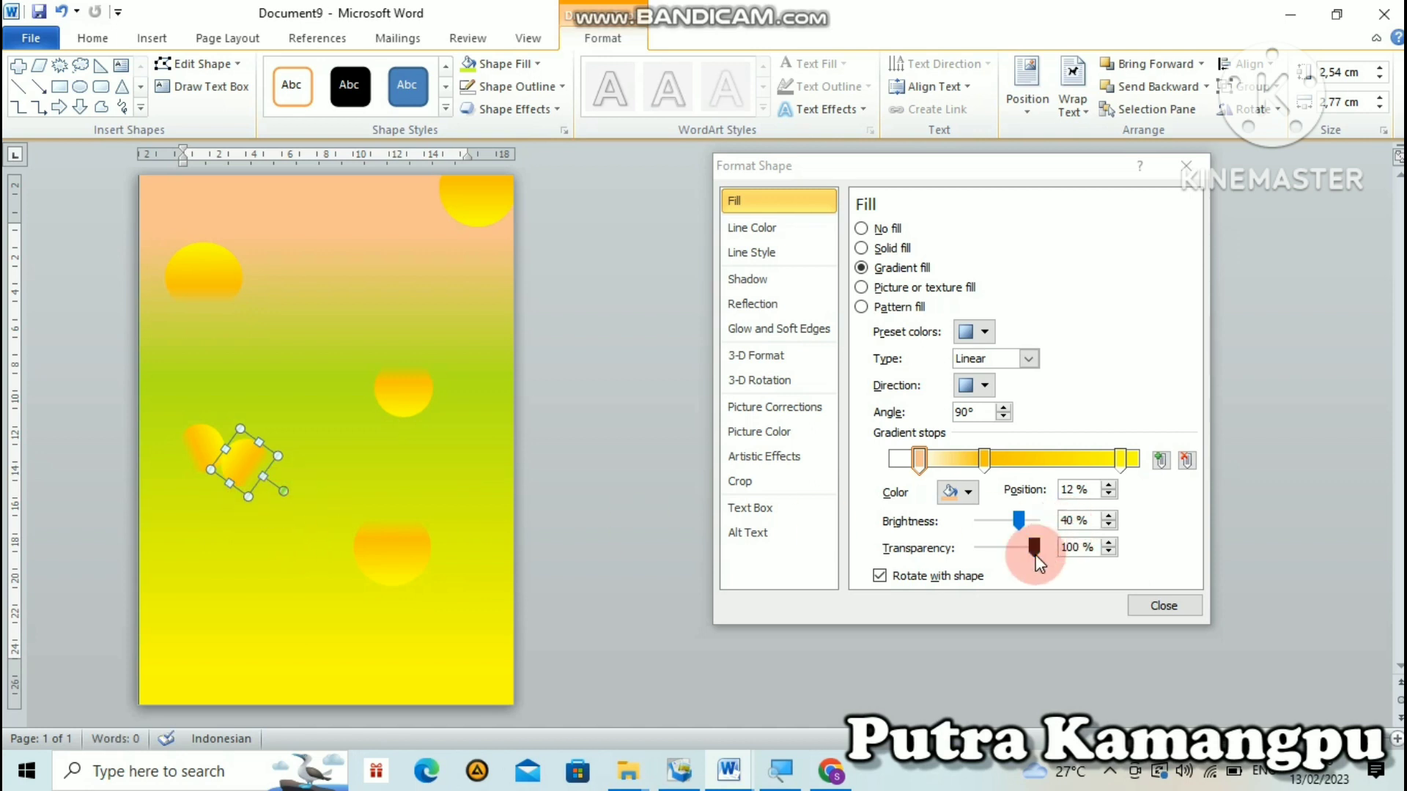
pyautogui.moveTo(1035, 555); pyautogui.dragTo(1008, 561)
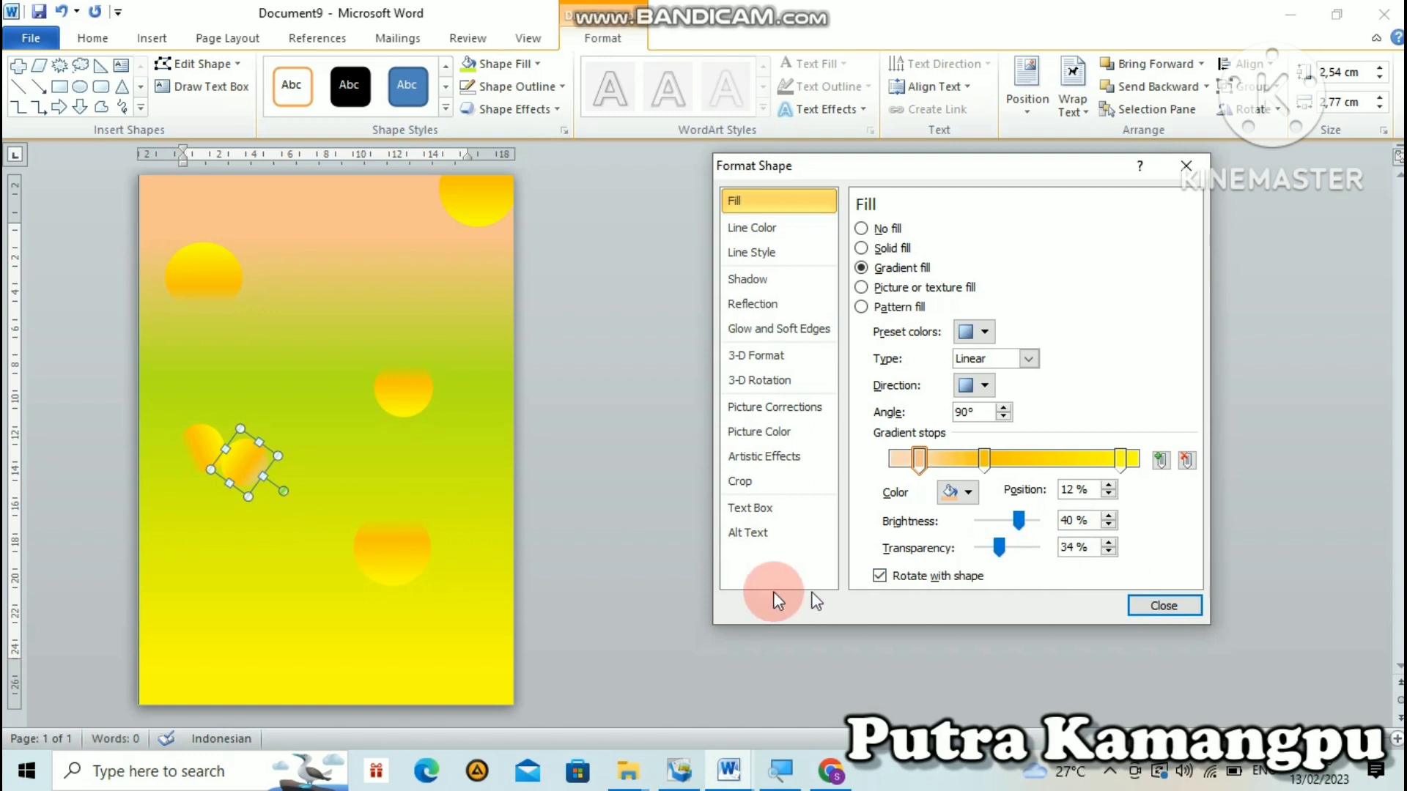
pyautogui.click(624, 512)
pyautogui.click(442, 438)
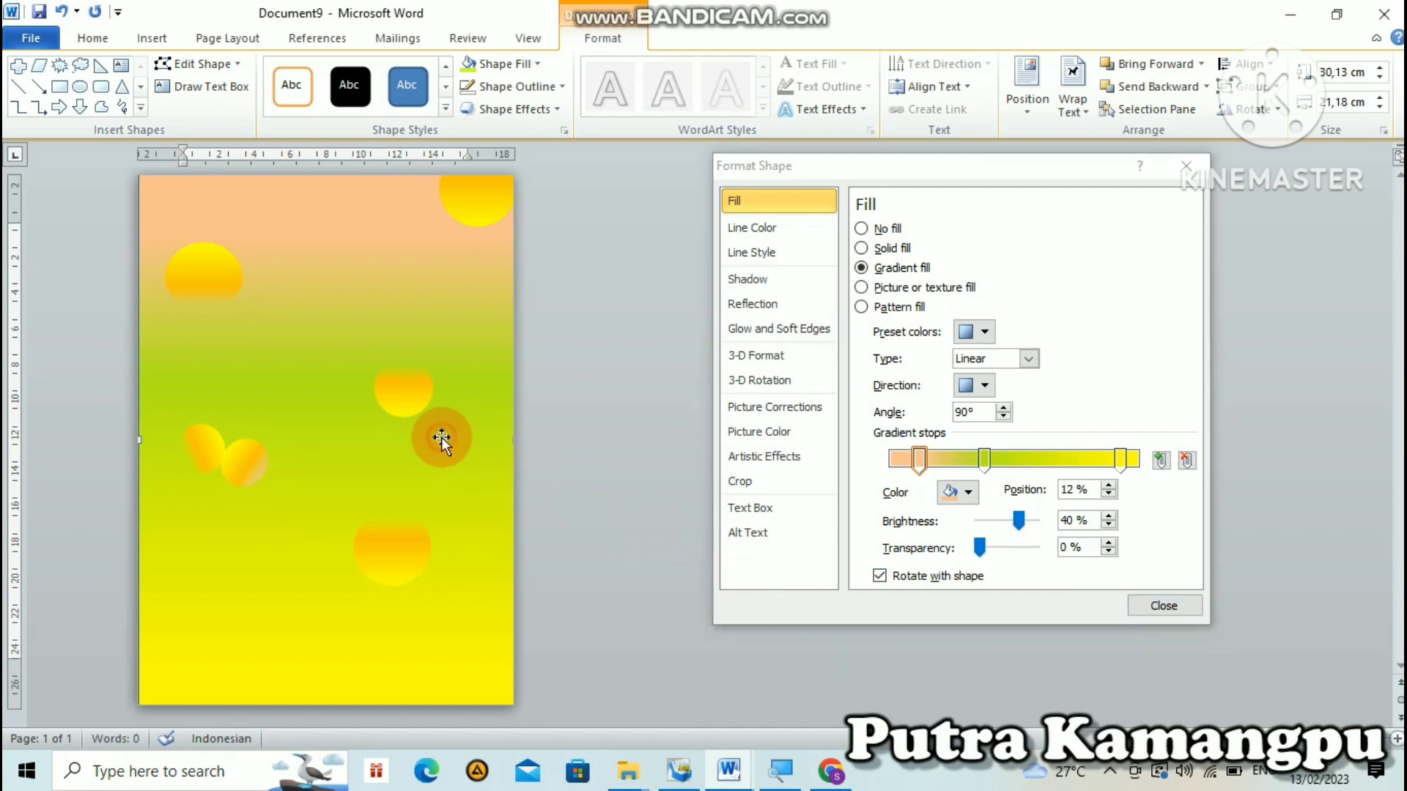
# - Set the original lower-left circle's first gradient stop to 18% transparency and shift the copy left so the pair overlaps
pyautogui.click(200, 451)
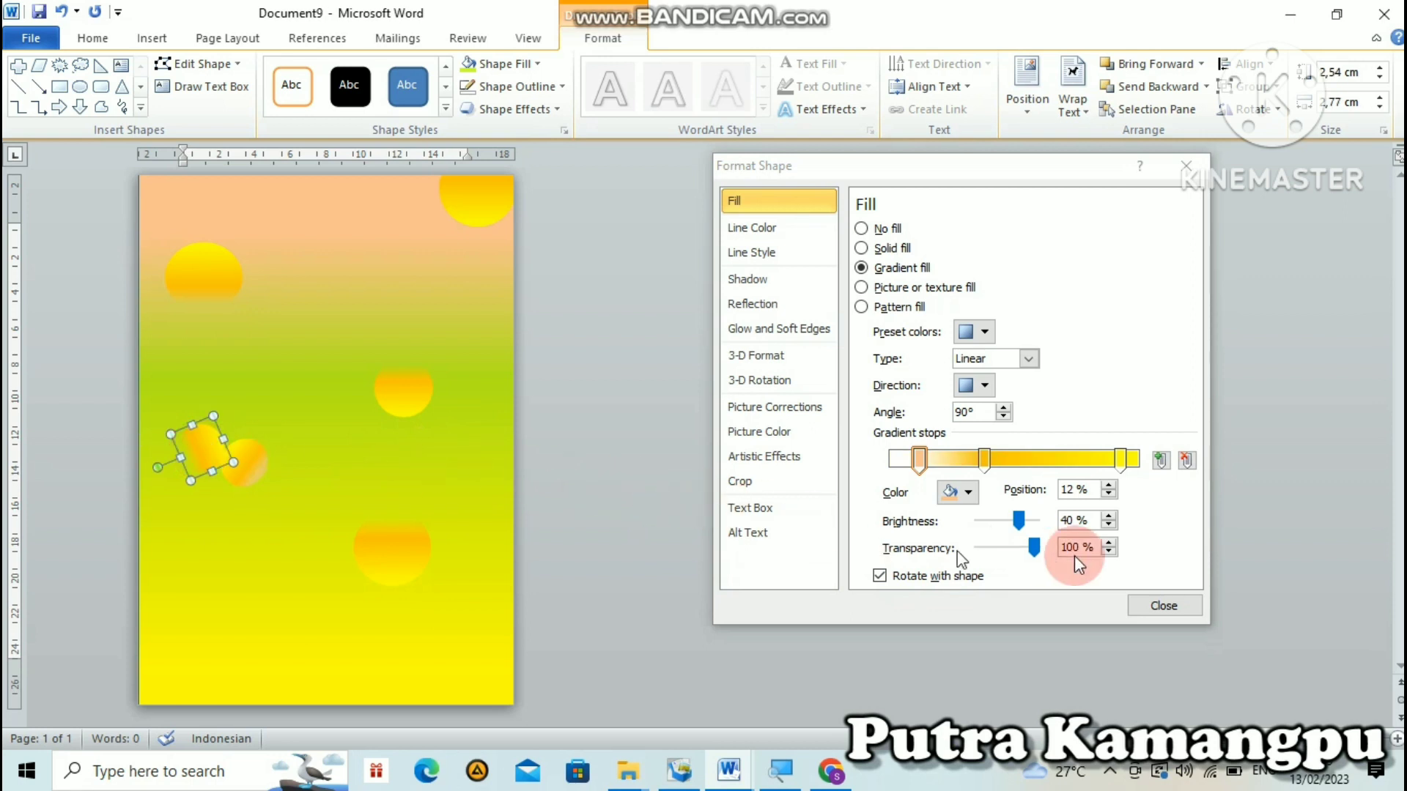
pyautogui.moveTo(1034, 548); pyautogui.dragTo(990, 550)
pyautogui.click(643, 517)
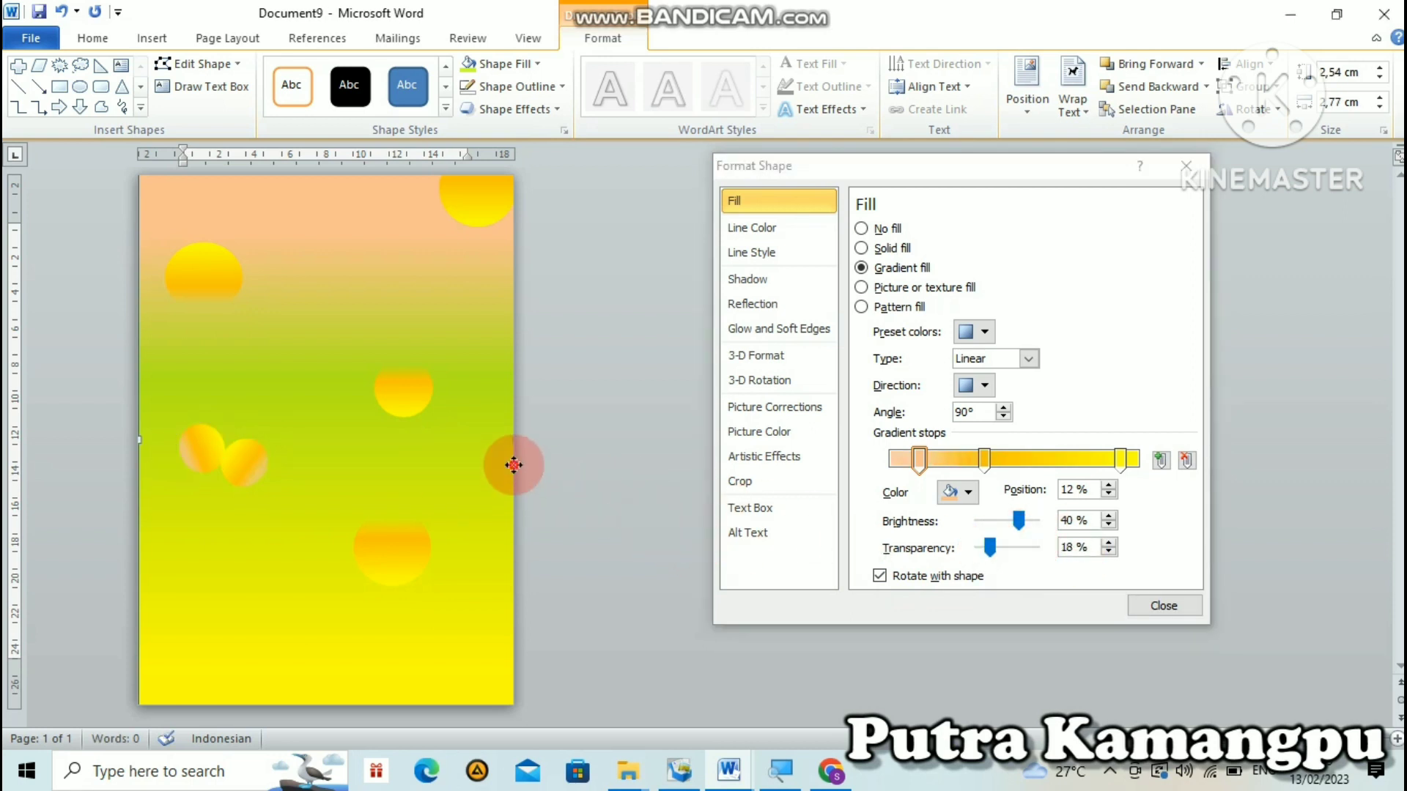
pyautogui.click(479, 465)
pyautogui.moveTo(252, 453); pyautogui.dragTo(239, 454)
pyautogui.click(465, 504)
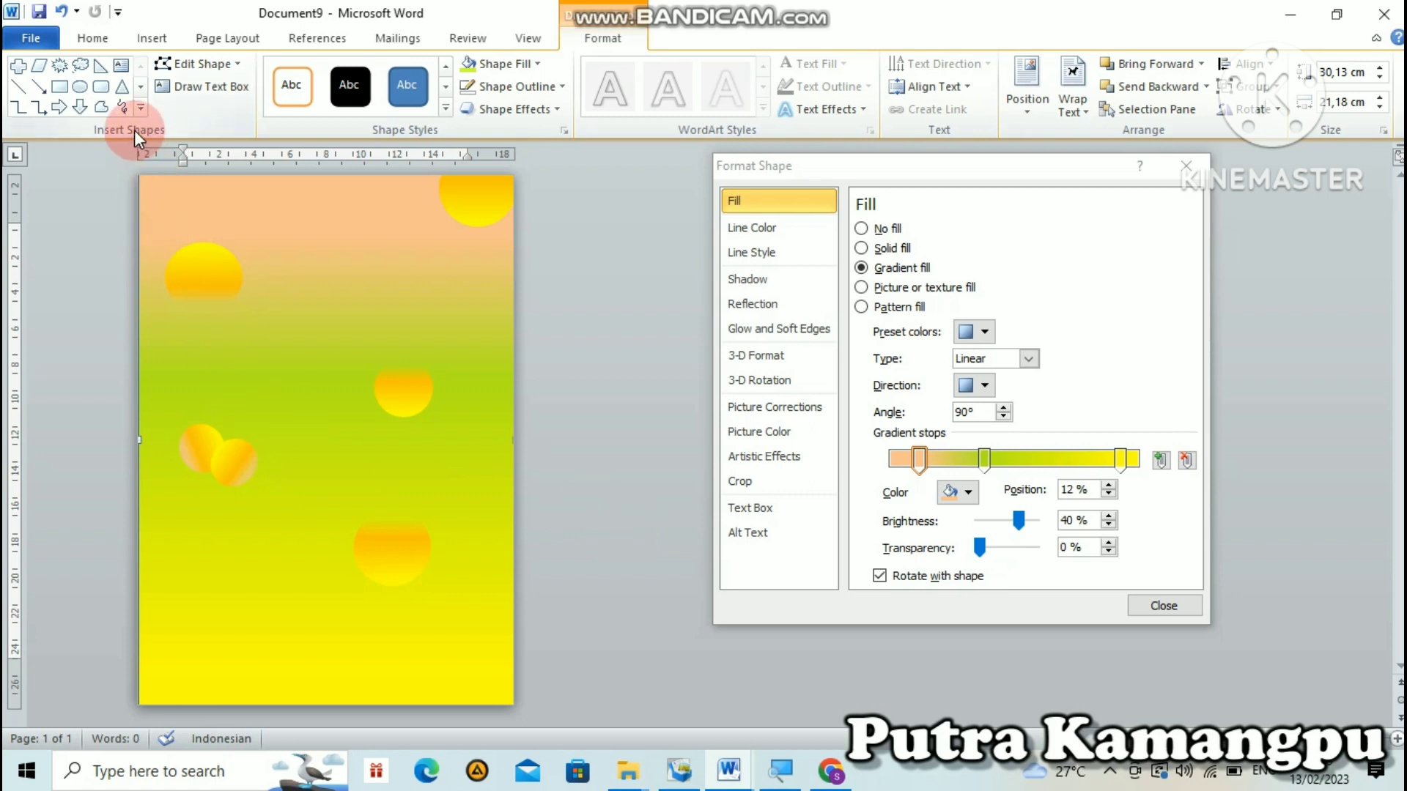
# - Draw a right triangle about 15.07 cm high and 19.8 cm wide in the page's lower-left corner, and insert a second, 2.54 cm right triangle
pyautogui.click(102, 67)
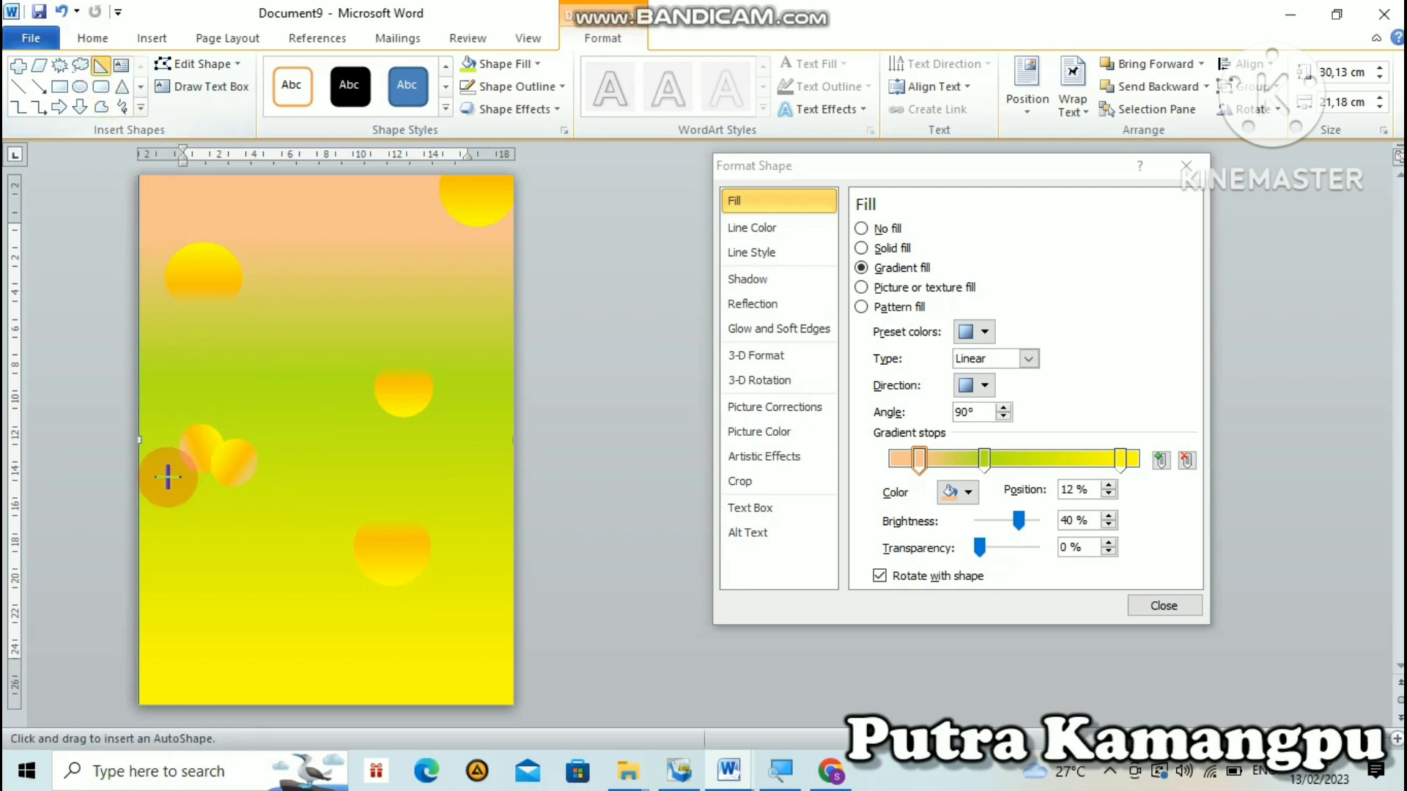
pyautogui.moveTo(140, 440)
pyautogui.mouseDown()
pyautogui.moveTo(315, 618)
pyautogui.moveTo(480, 697)
pyautogui.moveTo(487, 716)
pyautogui.moveTo(492, 706)
pyautogui.mouseUp()
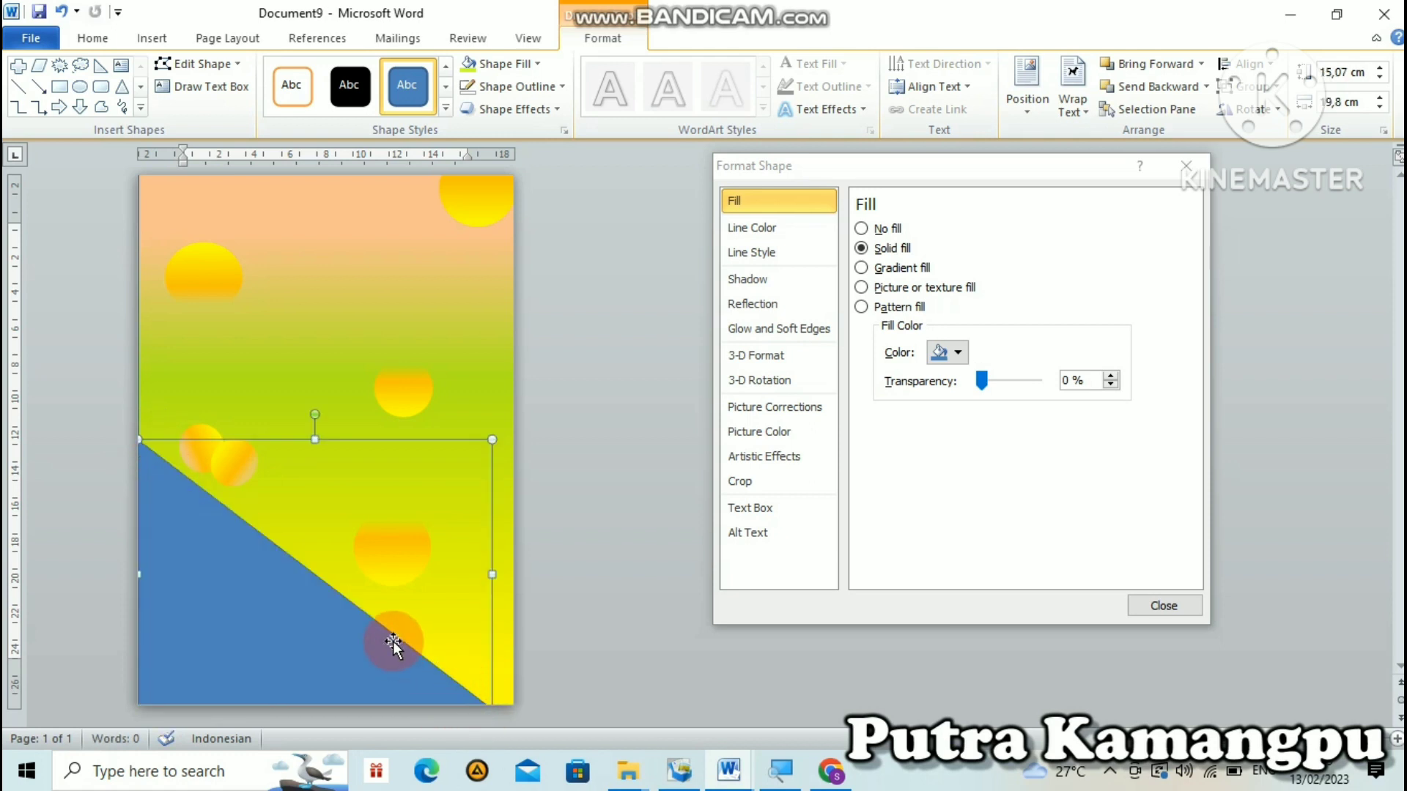
pyautogui.click(100, 66)
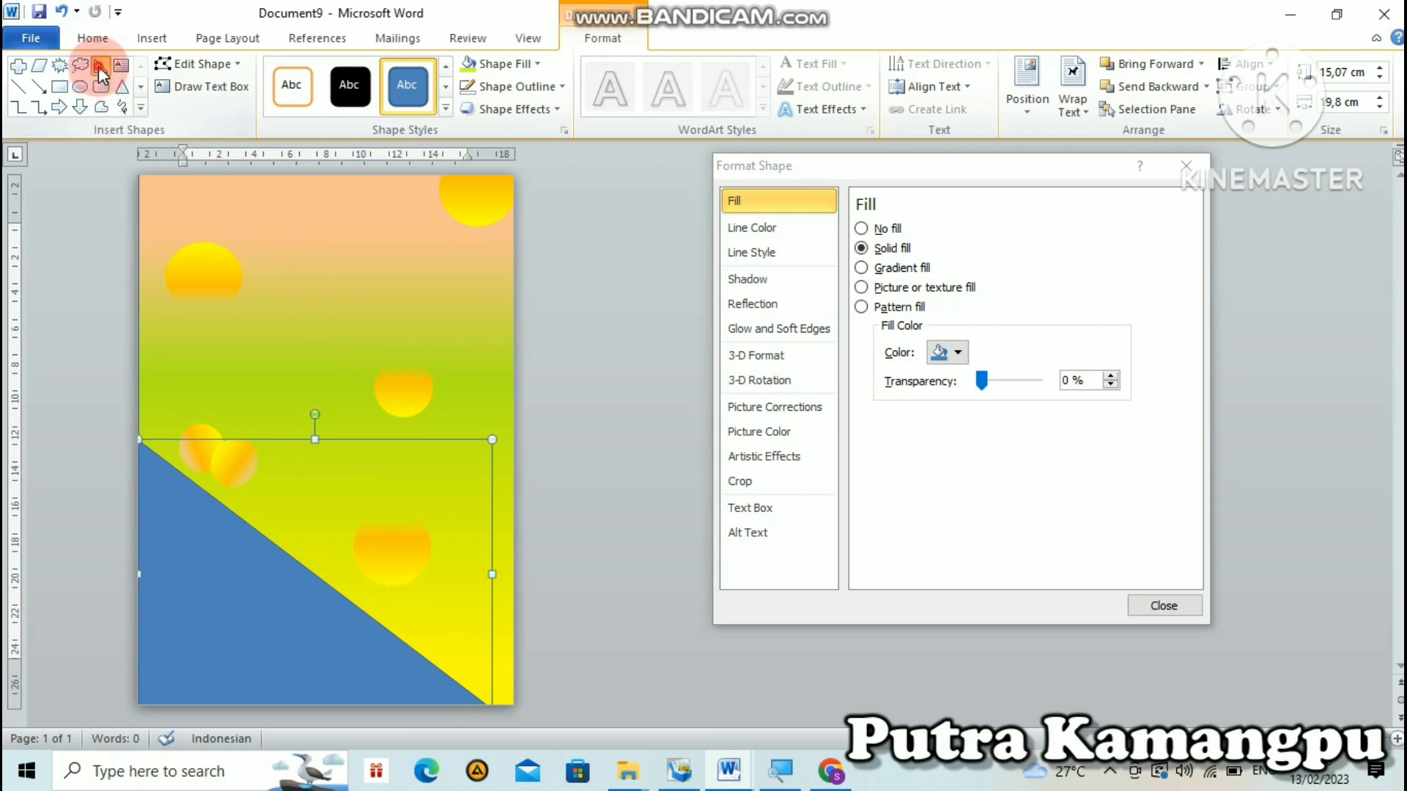
pyautogui.click(386, 422)
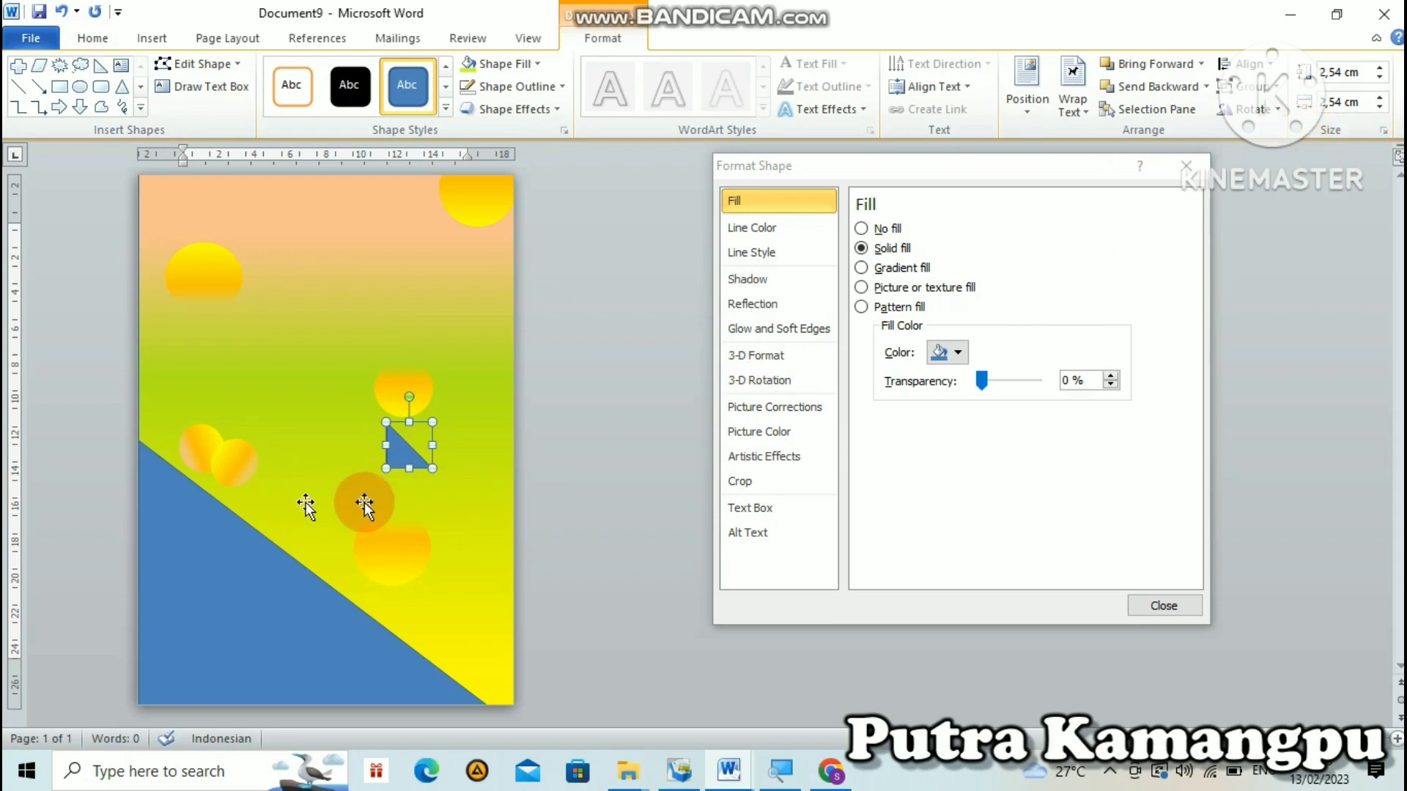
pyautogui.click(405, 451)
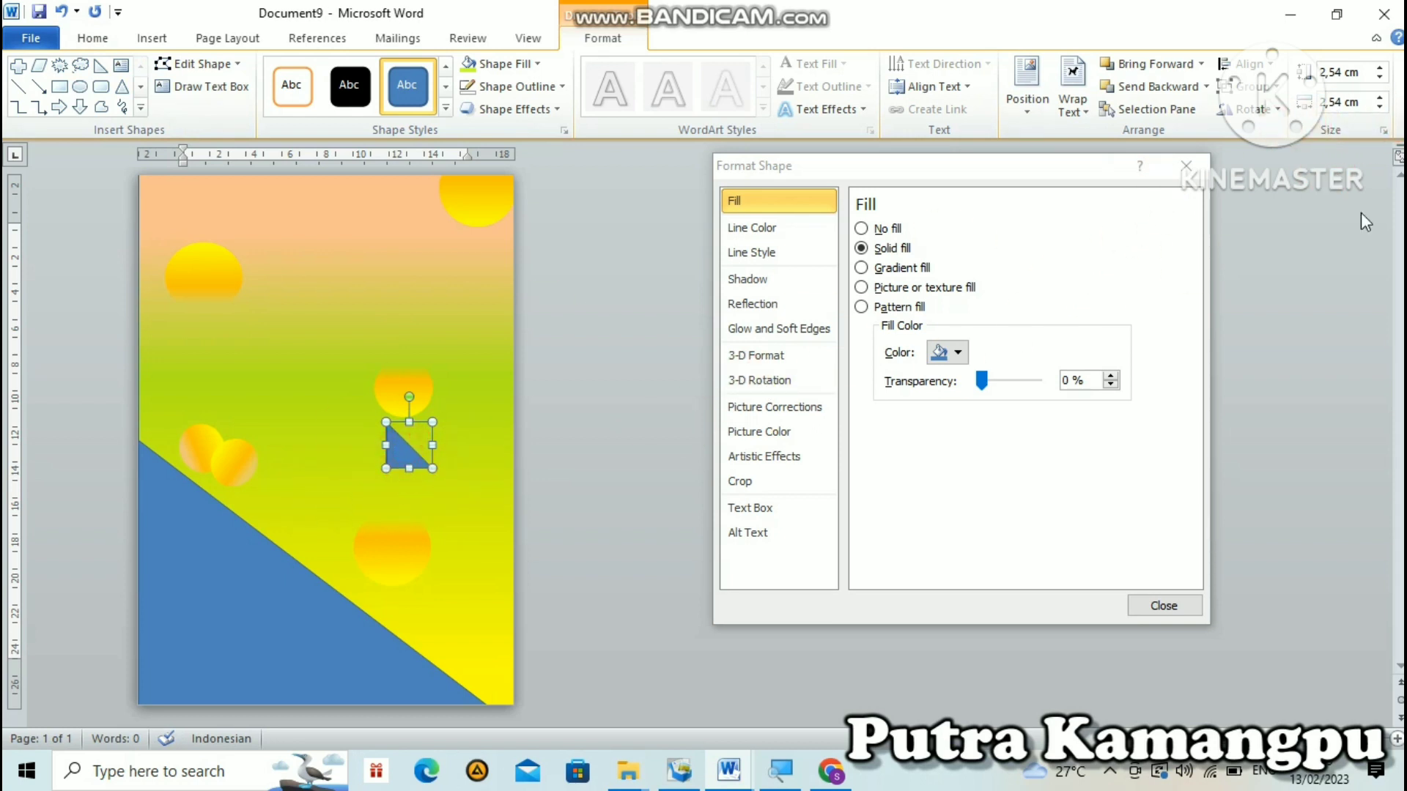
# - Rotate the small triangle left 90° and stretch it into the page's lower-right corner to about 11.77 by 18.01 cm
pyautogui.click(1275, 114)
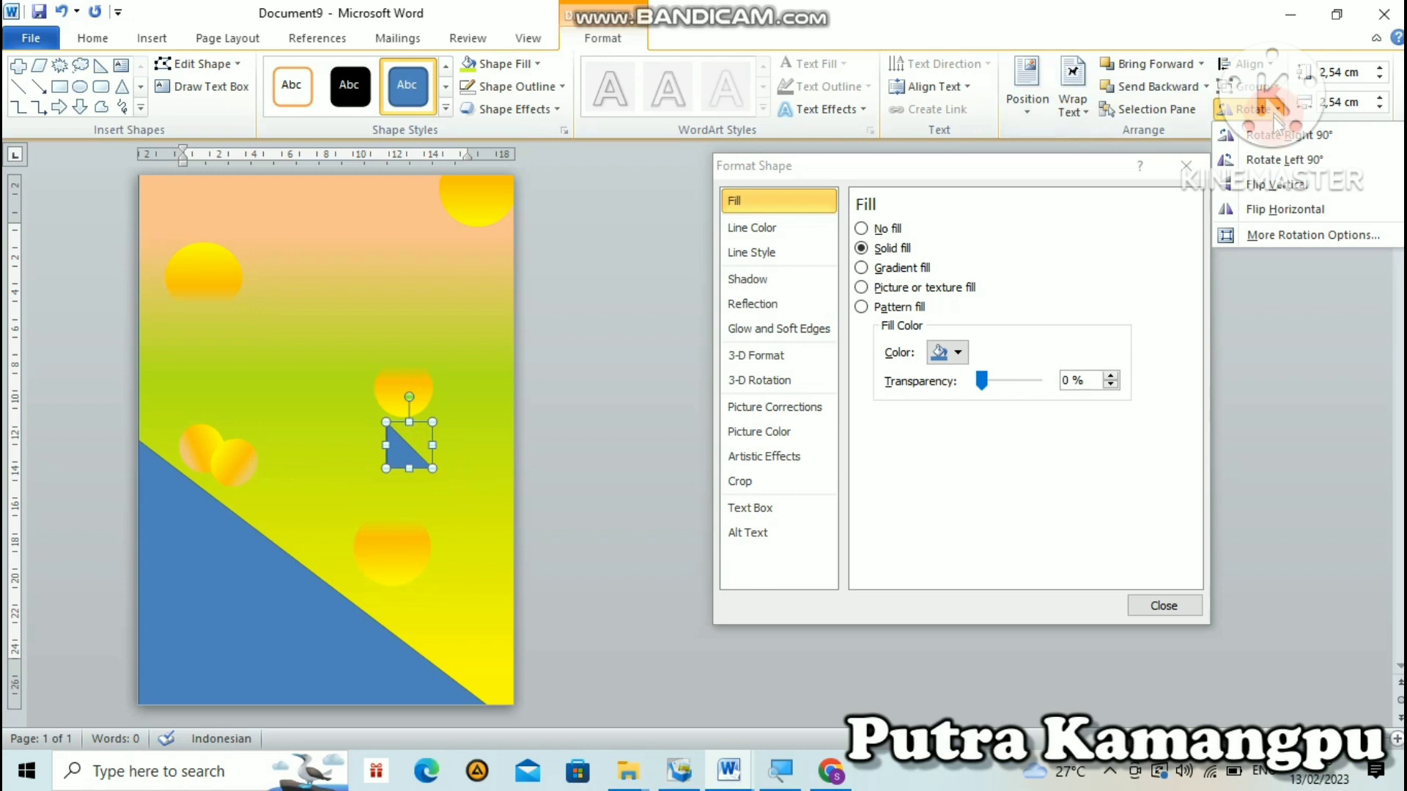
pyautogui.click(1279, 159)
pyautogui.moveTo(410, 445); pyautogui.dragTo(498, 555)
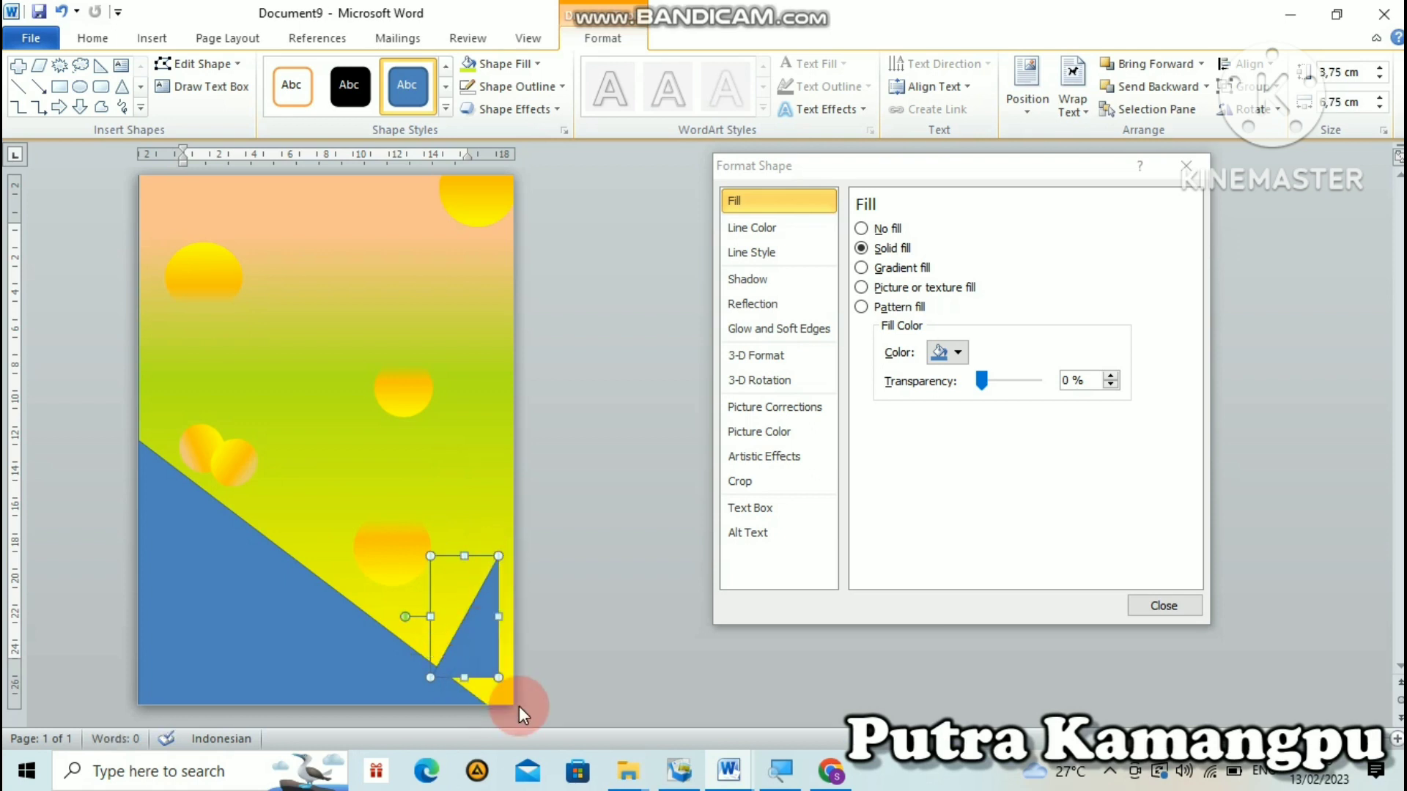
pyautogui.moveTo(498, 678); pyautogui.dragTo(518, 708)
pyautogui.moveTo(424, 636); pyautogui.dragTo(305, 634)
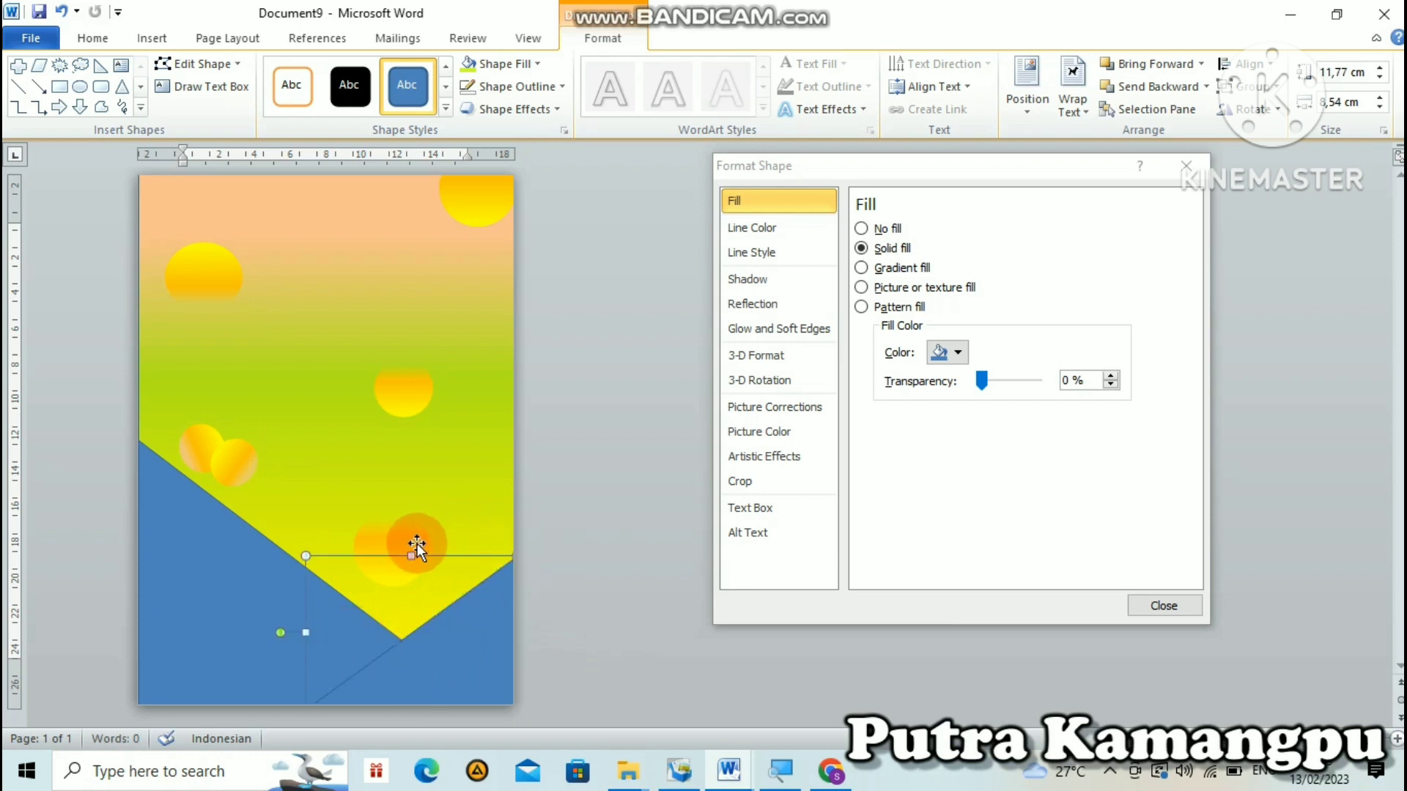
pyautogui.moveTo(411, 556); pyautogui.dragTo(421, 387)
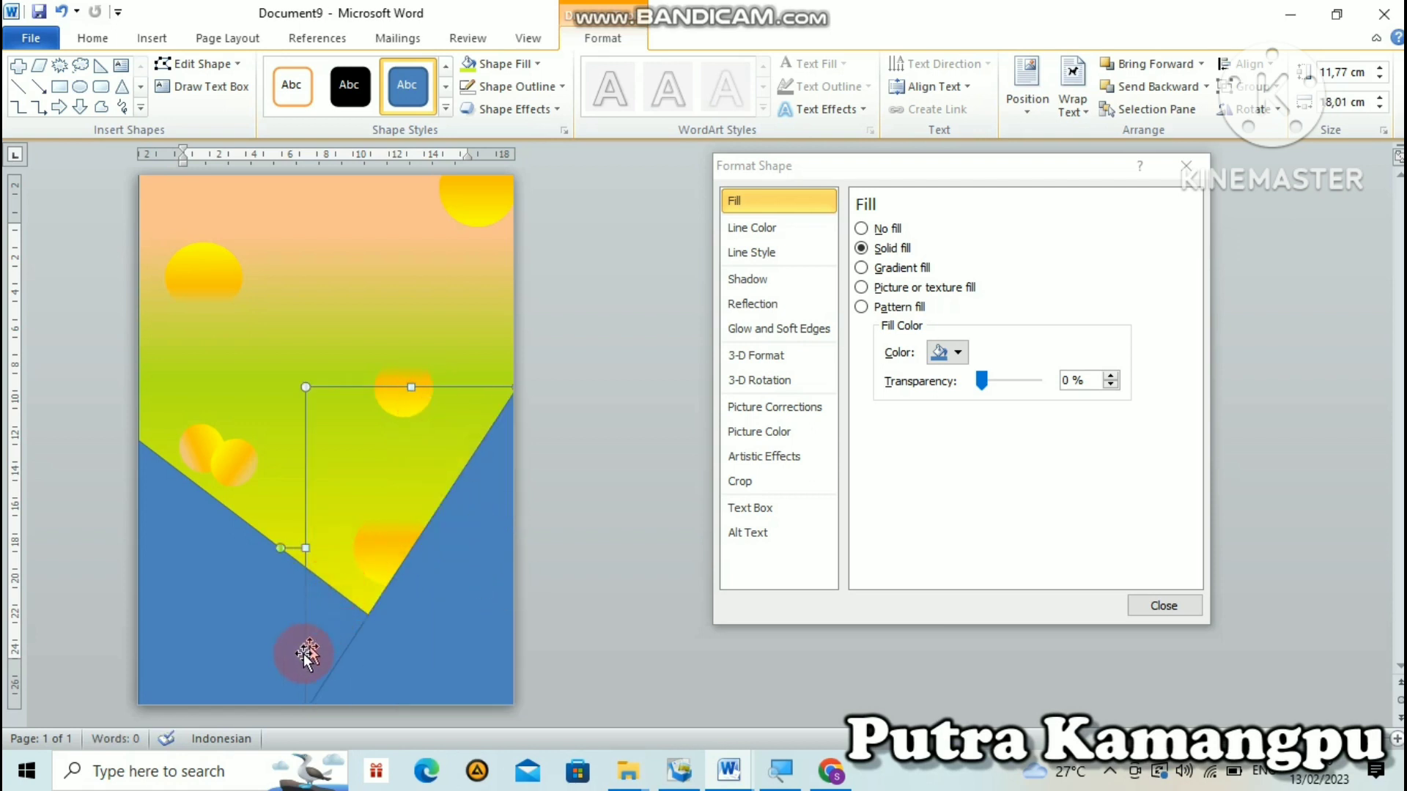
# - Extend the lower-right triangle leftward to about 15.35 cm and reduce the lower-left triangle's height to about 13.33 cm
pyautogui.moveTo(302, 547); pyautogui.dragTo(136, 548)
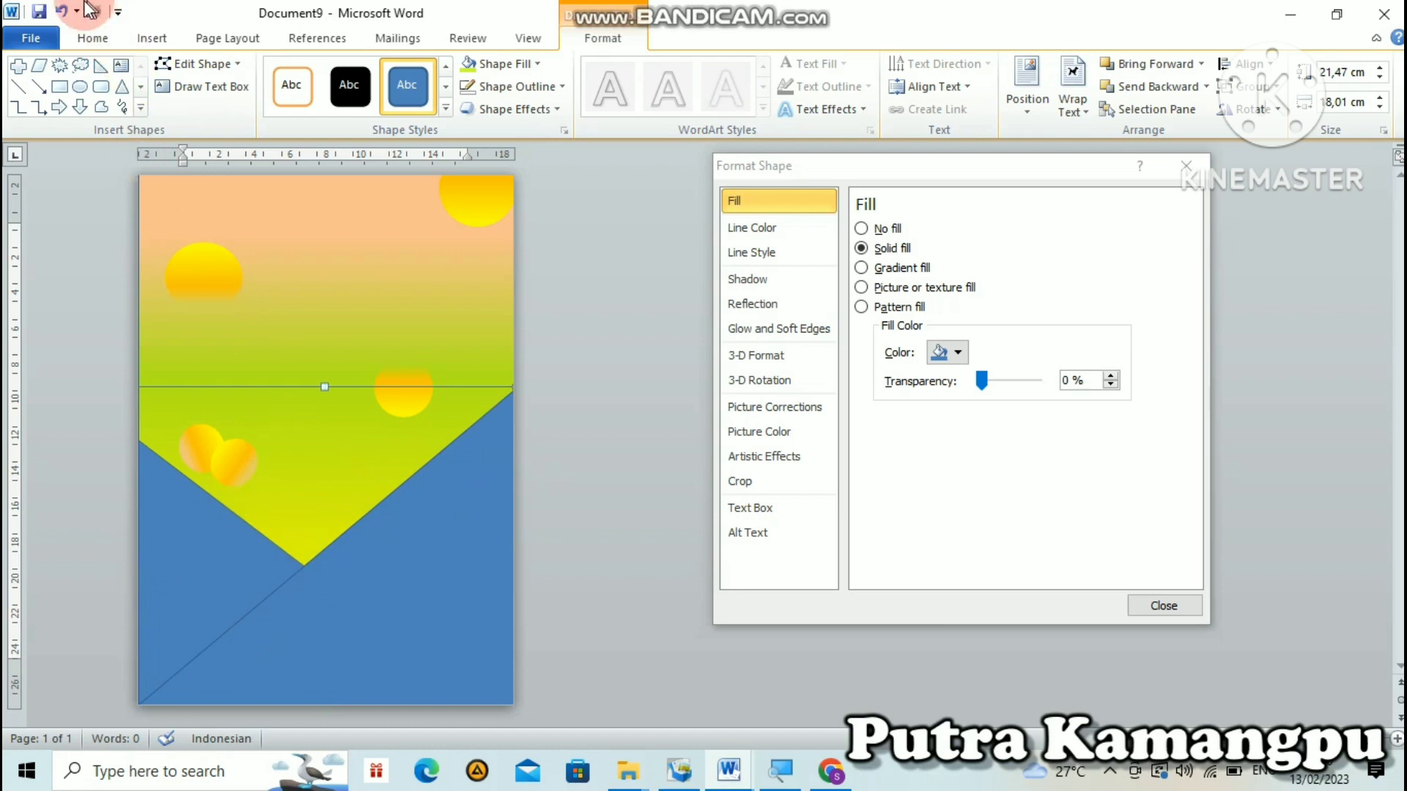
pyautogui.click(62, 11)
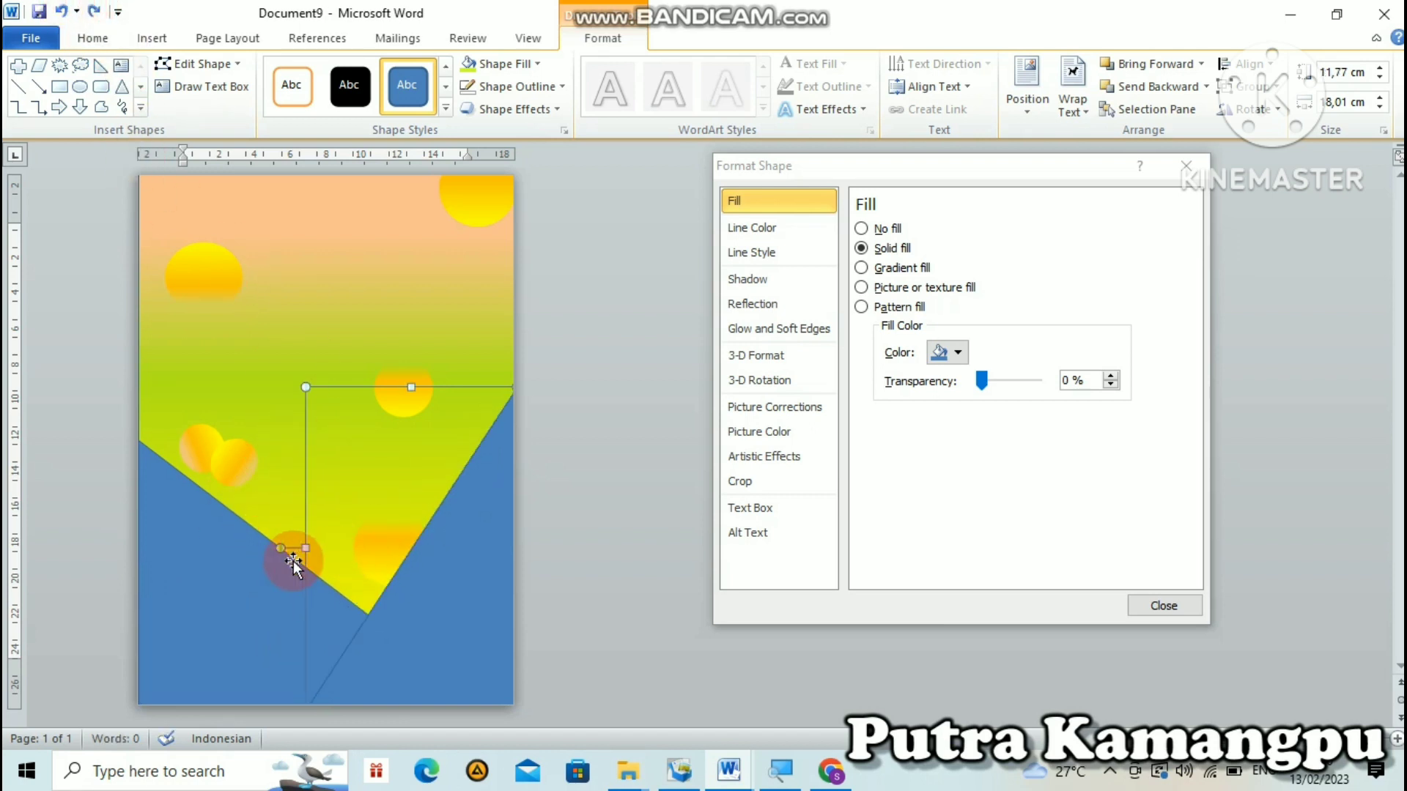
pyautogui.moveTo(280, 548); pyautogui.dragTo(245, 554)
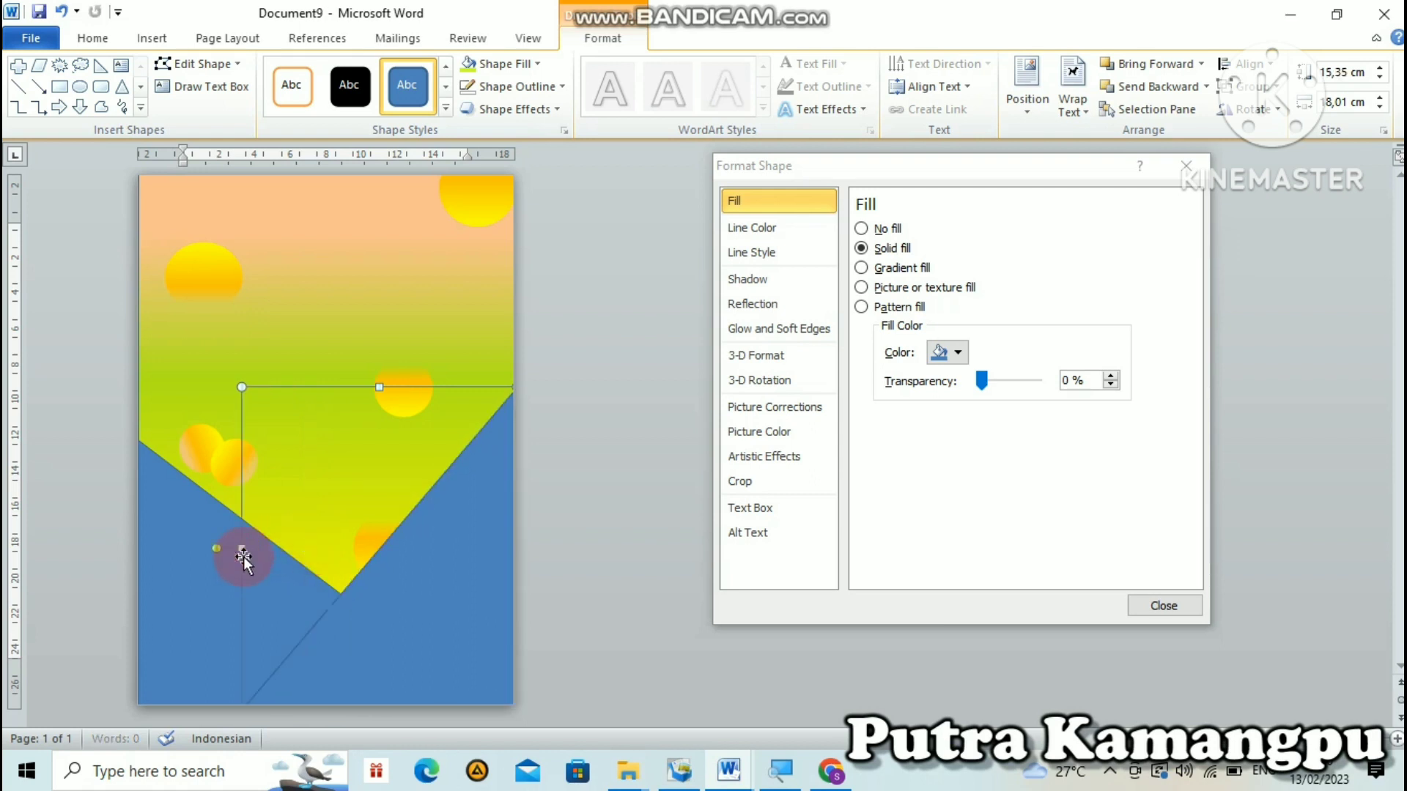
pyautogui.click(199, 546)
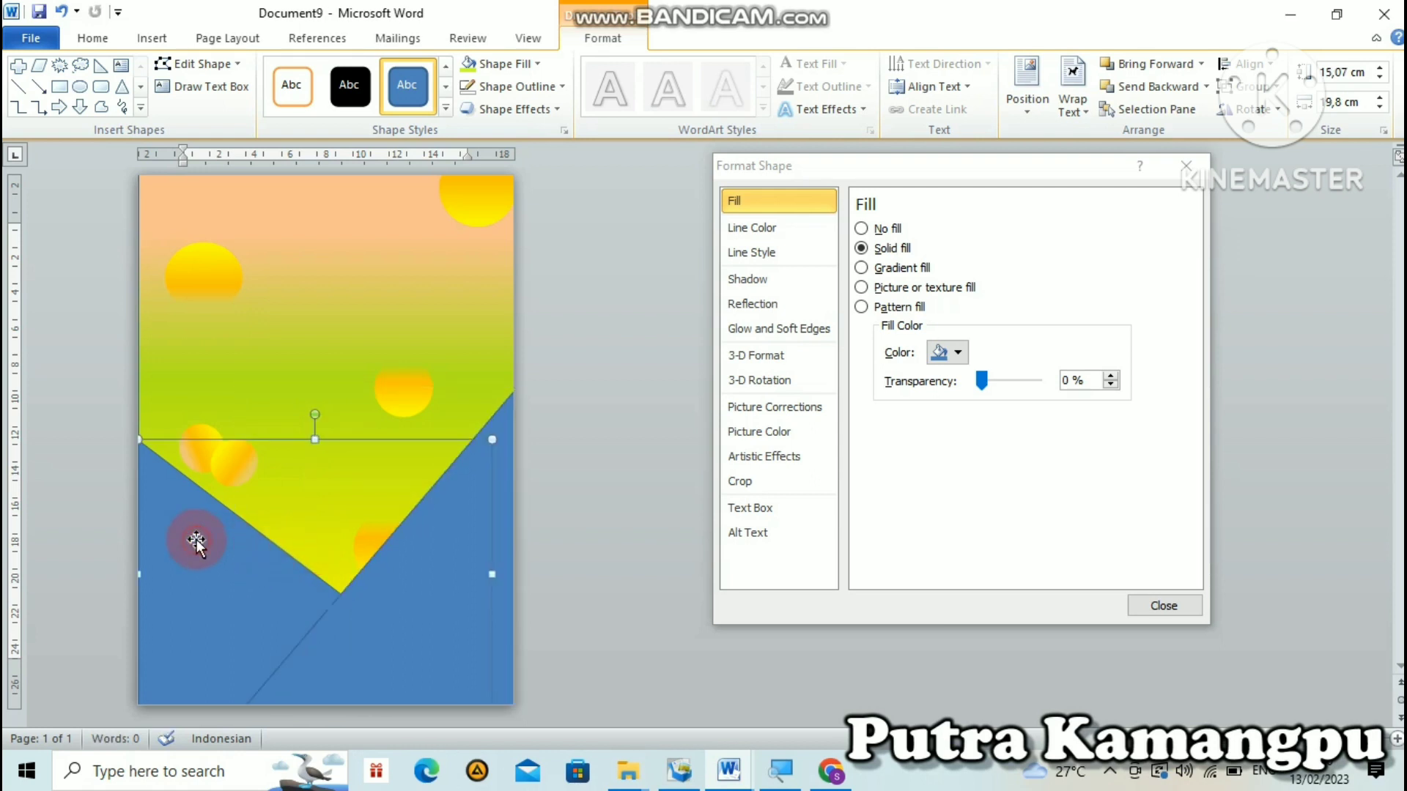
pyautogui.moveTo(319, 438); pyautogui.dragTo(312, 470)
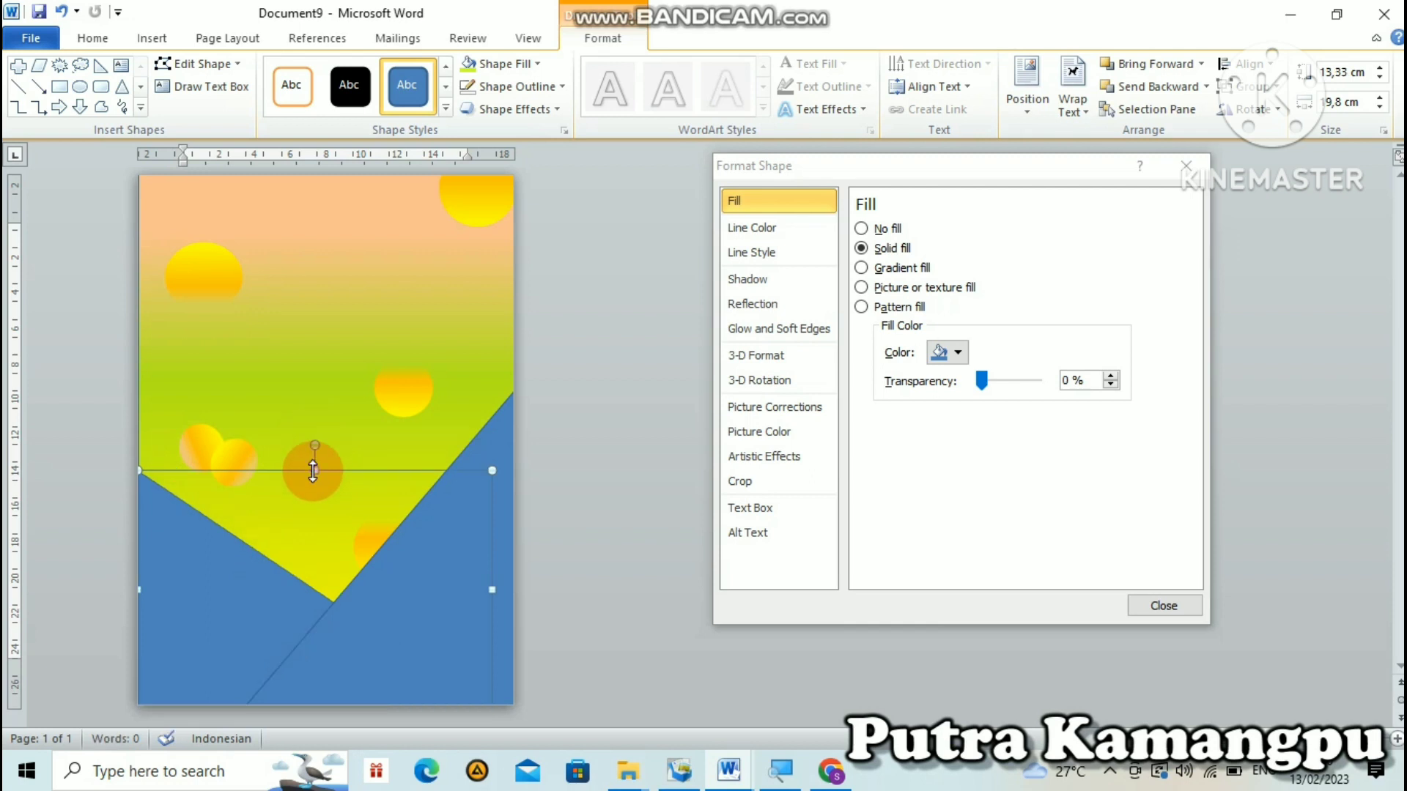
# - Remove the outline from both the lower-right and the lower-left triangle
pyautogui.click(424, 593)
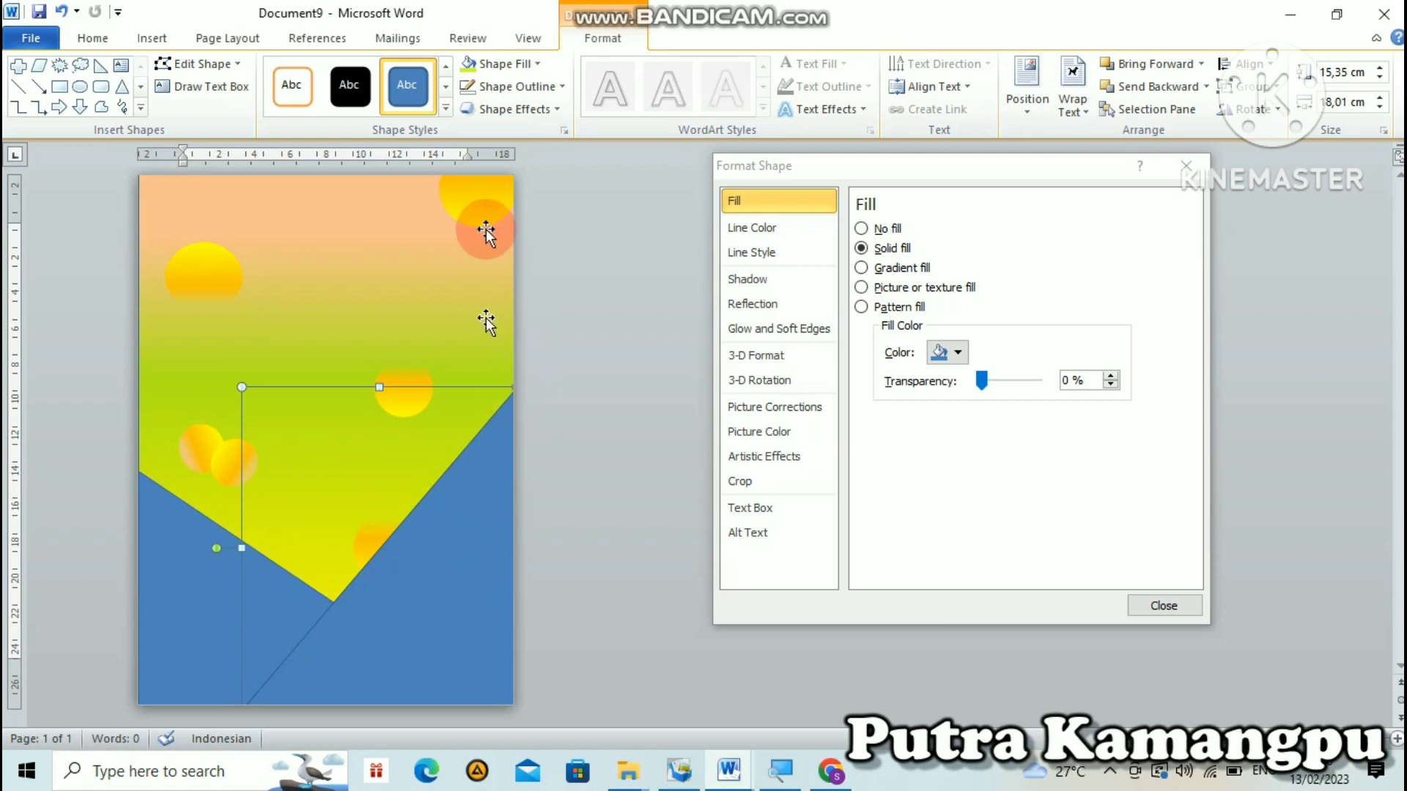
pyautogui.click(560, 87)
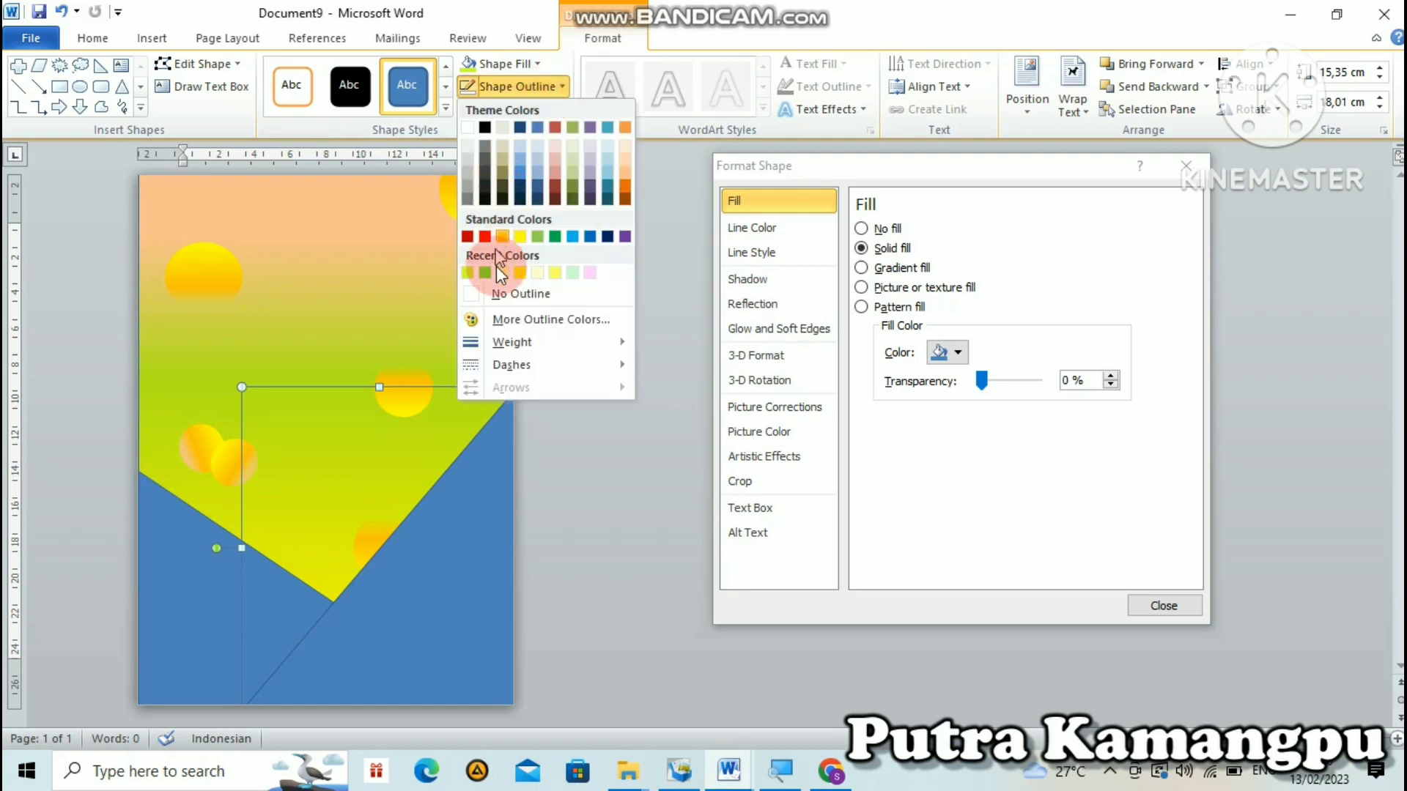
pyautogui.click(513, 297)
pyautogui.click(189, 559)
pyautogui.click(538, 74)
pyautogui.click(543, 84)
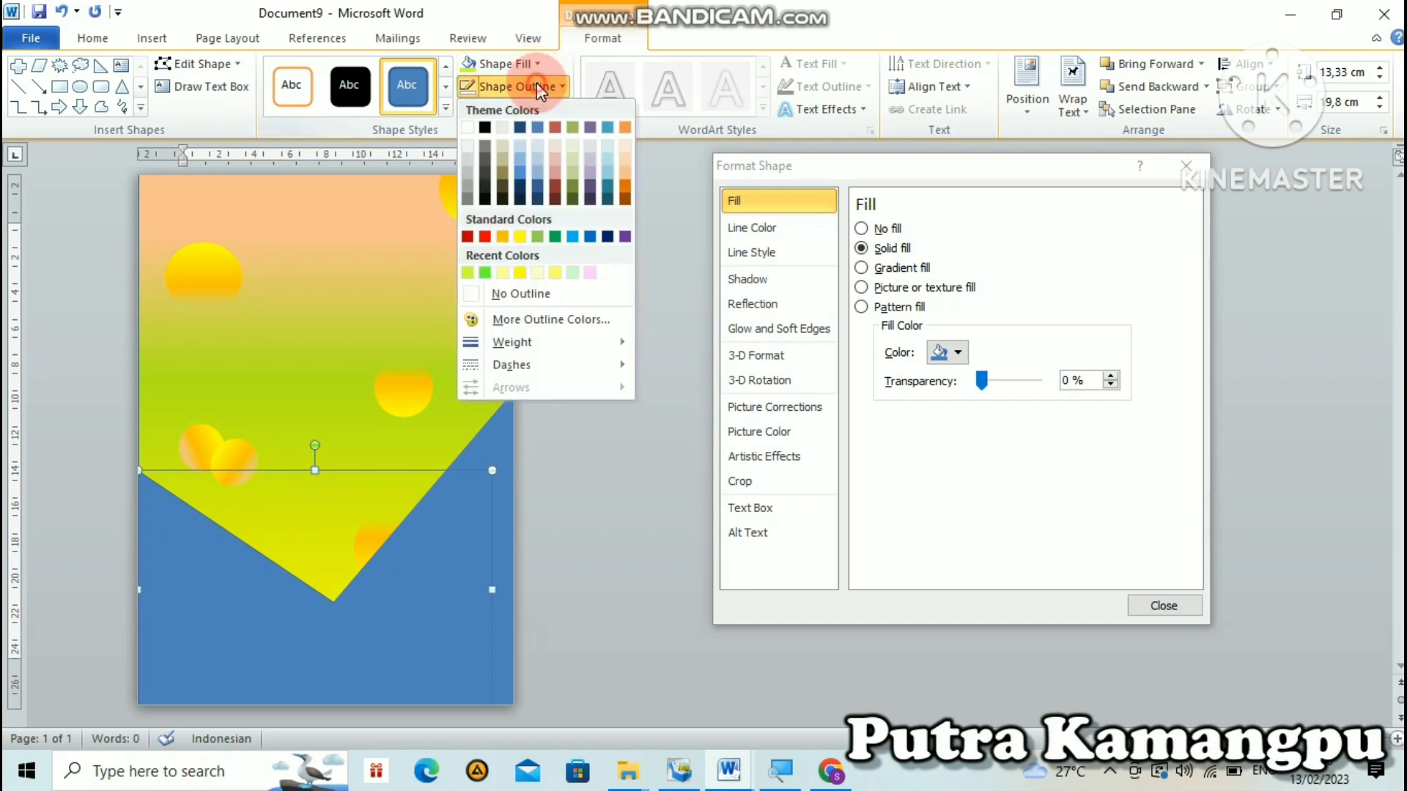
pyautogui.click(516, 296)
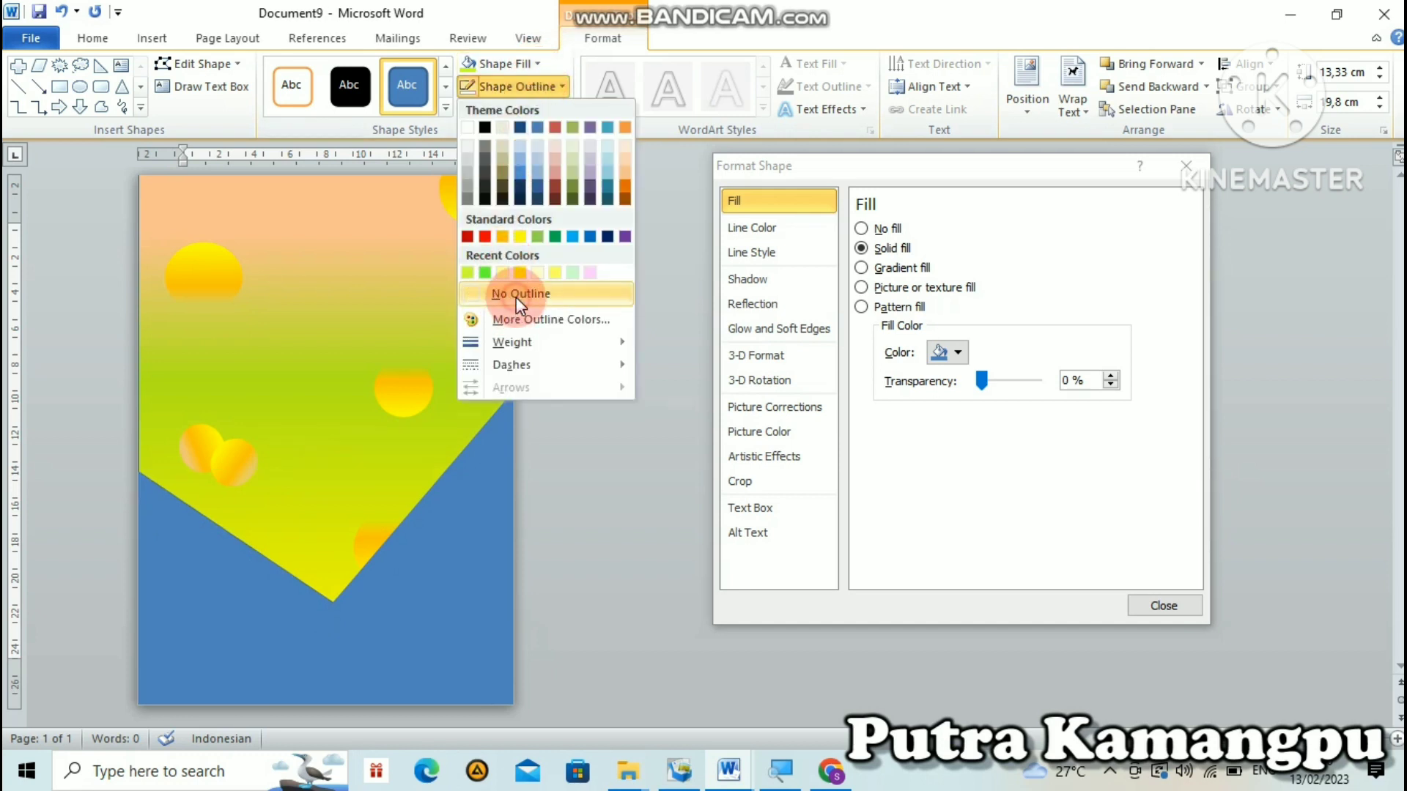
# - Set the lower-right triangle's solid fill transparency to 77%
pyautogui.click(458, 495)
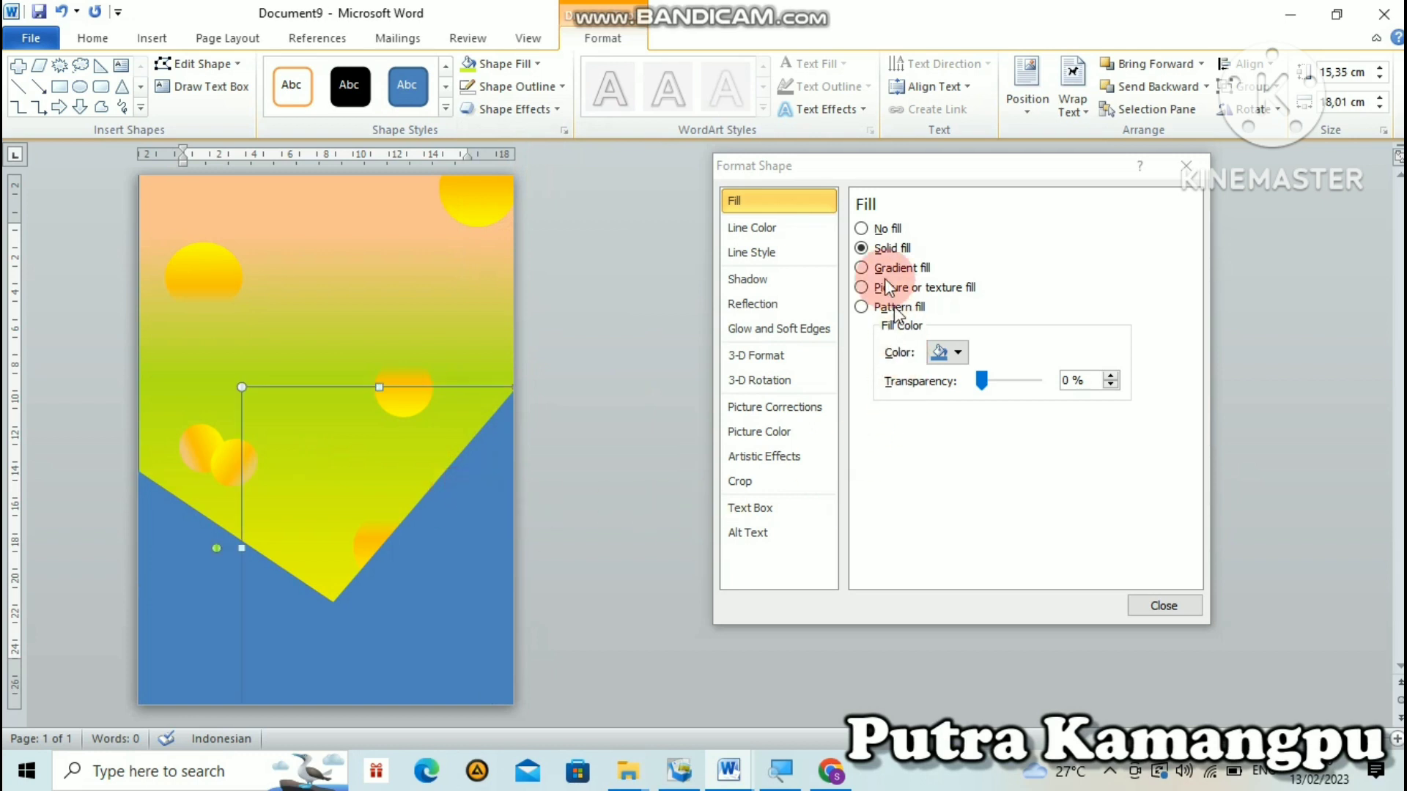
pyautogui.click(982, 380)
pyautogui.moveTo(983, 379); pyautogui.dragTo(1023, 383)
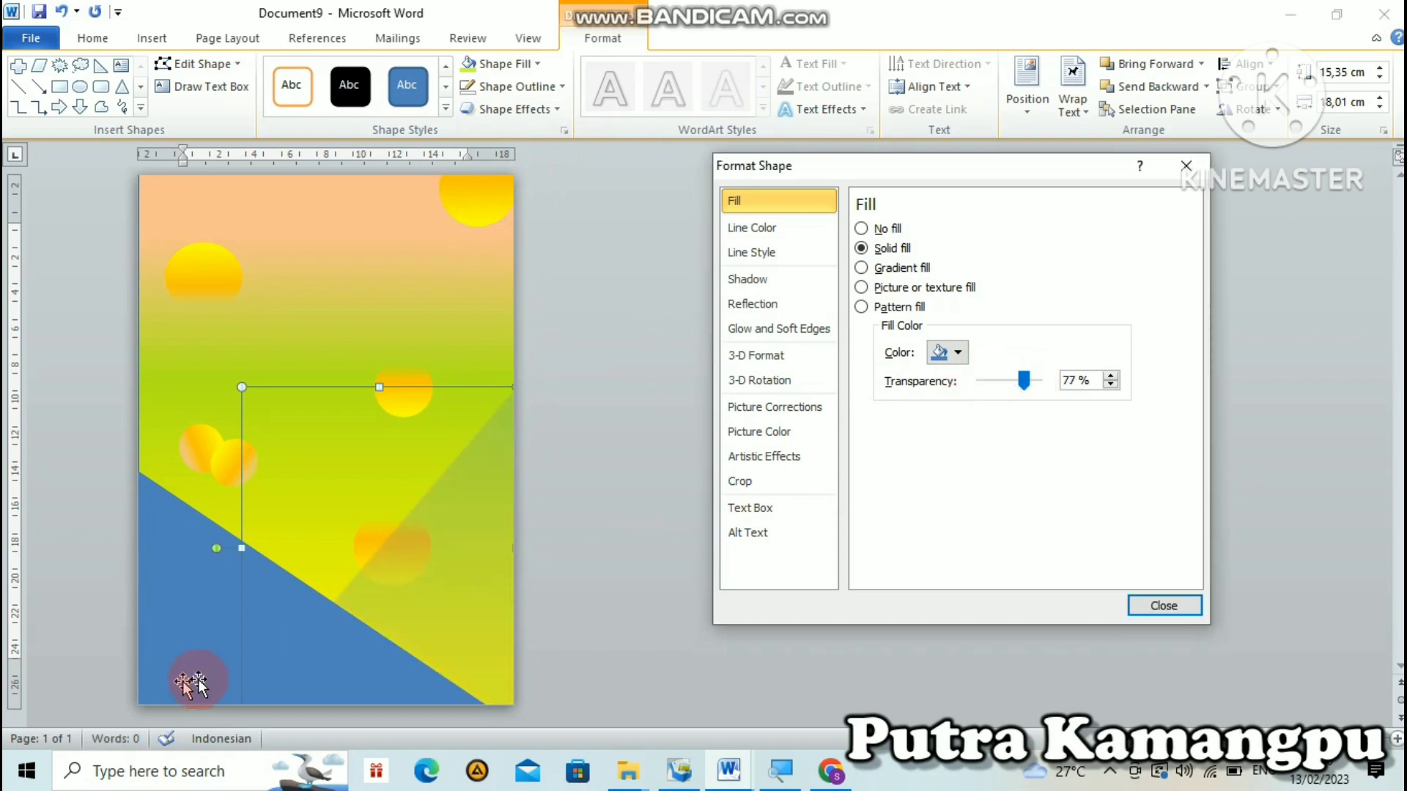
pyautogui.click(301, 642)
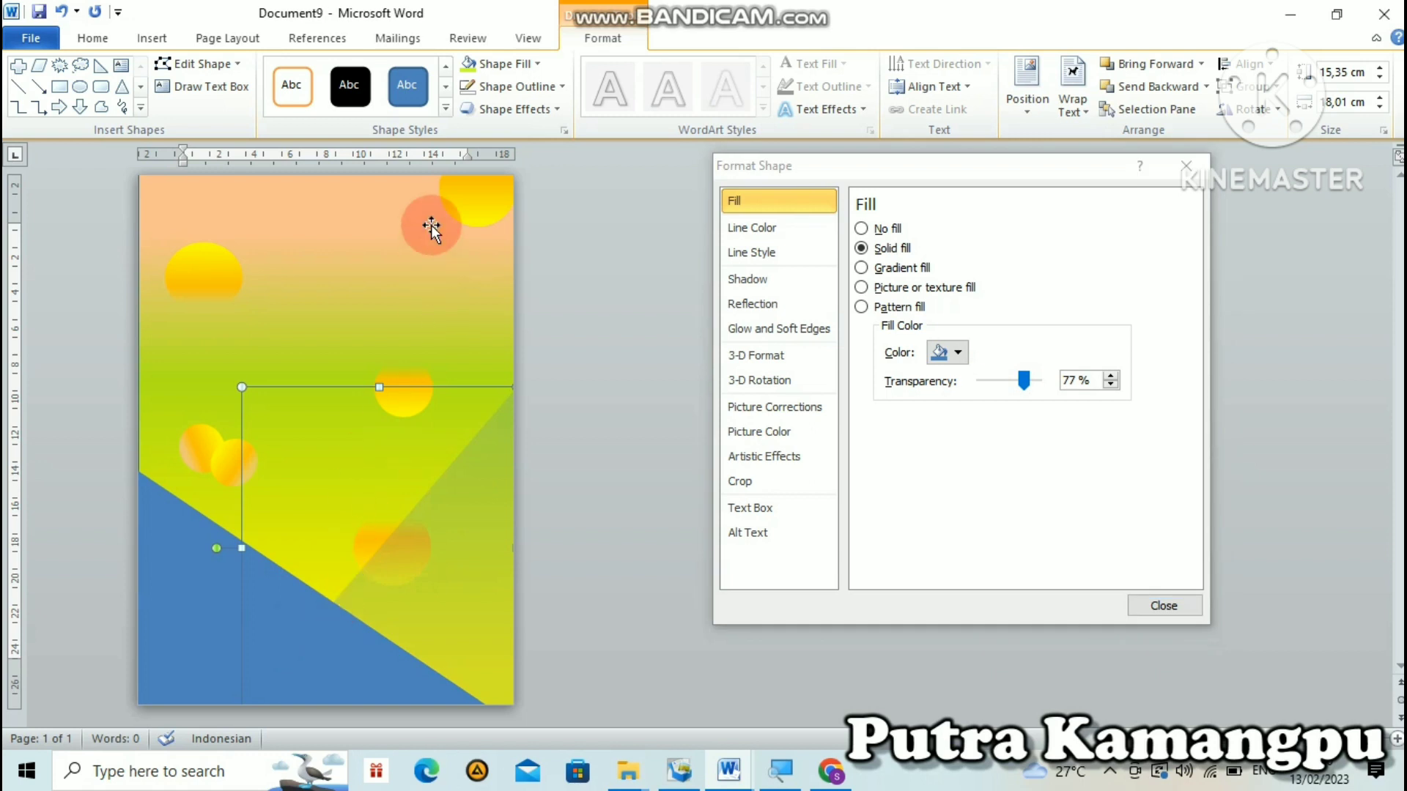
# - Fill the lower-left triangle with the red theme colour at 53% transparency and close the shape formatting dialog
pyautogui.click(544, 65)
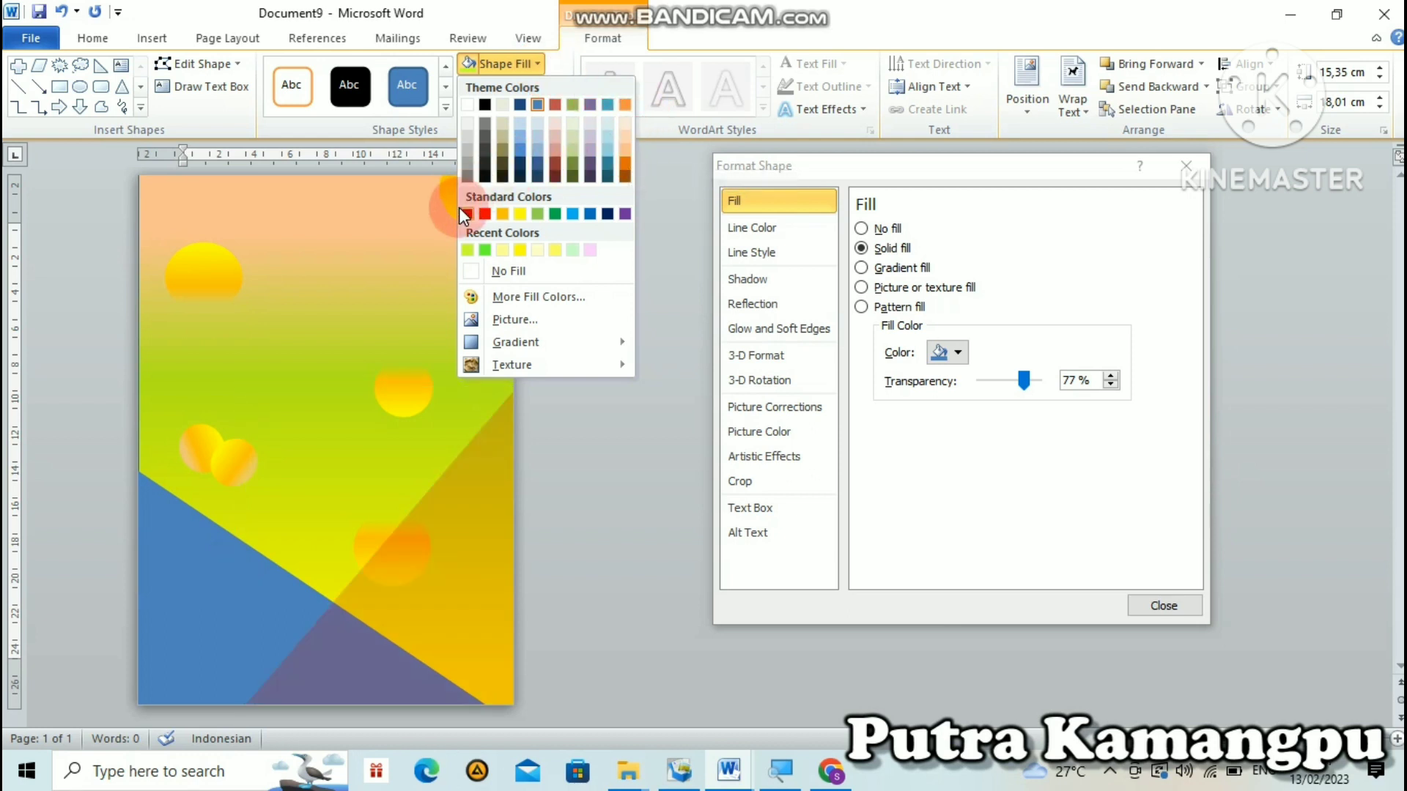
pyautogui.click(167, 538)
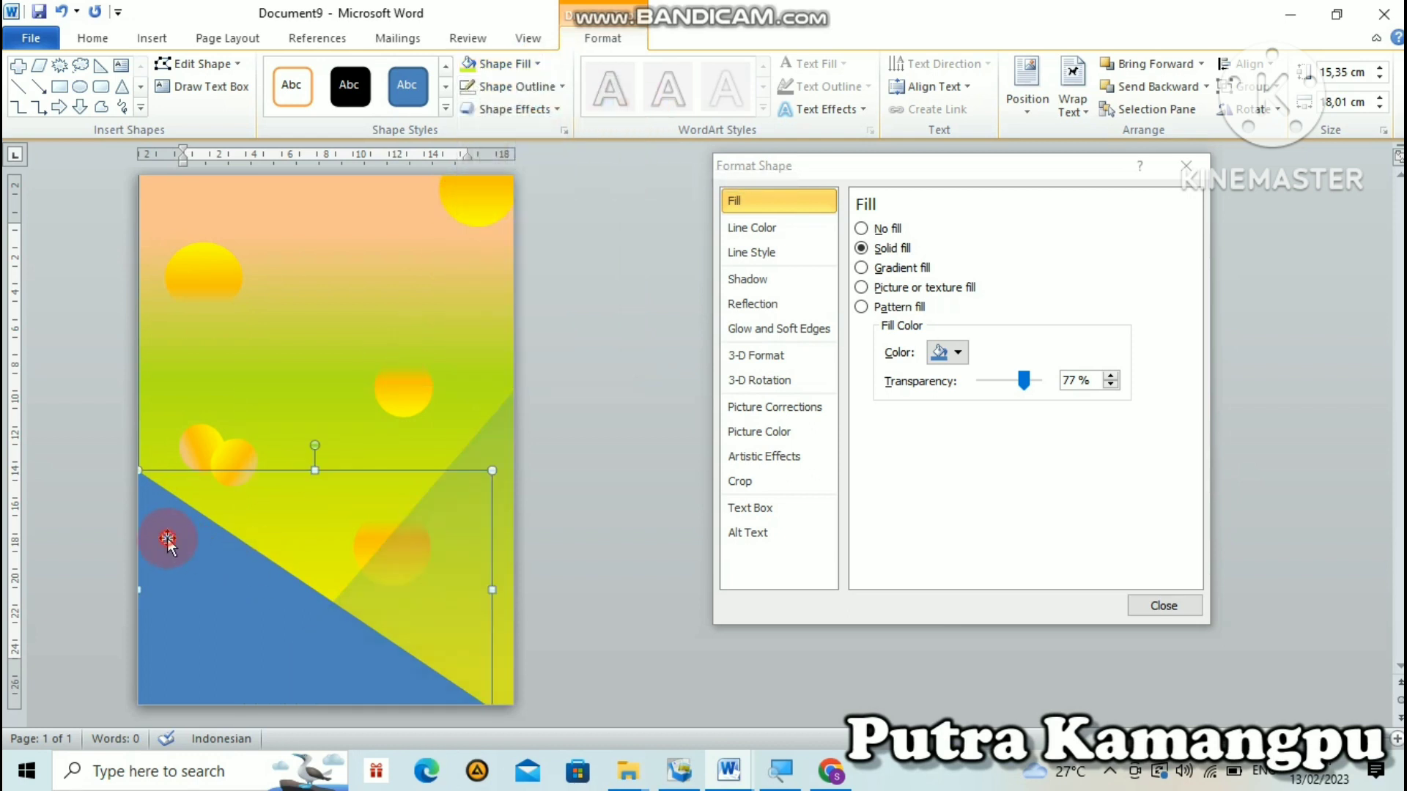
pyautogui.click(539, 63)
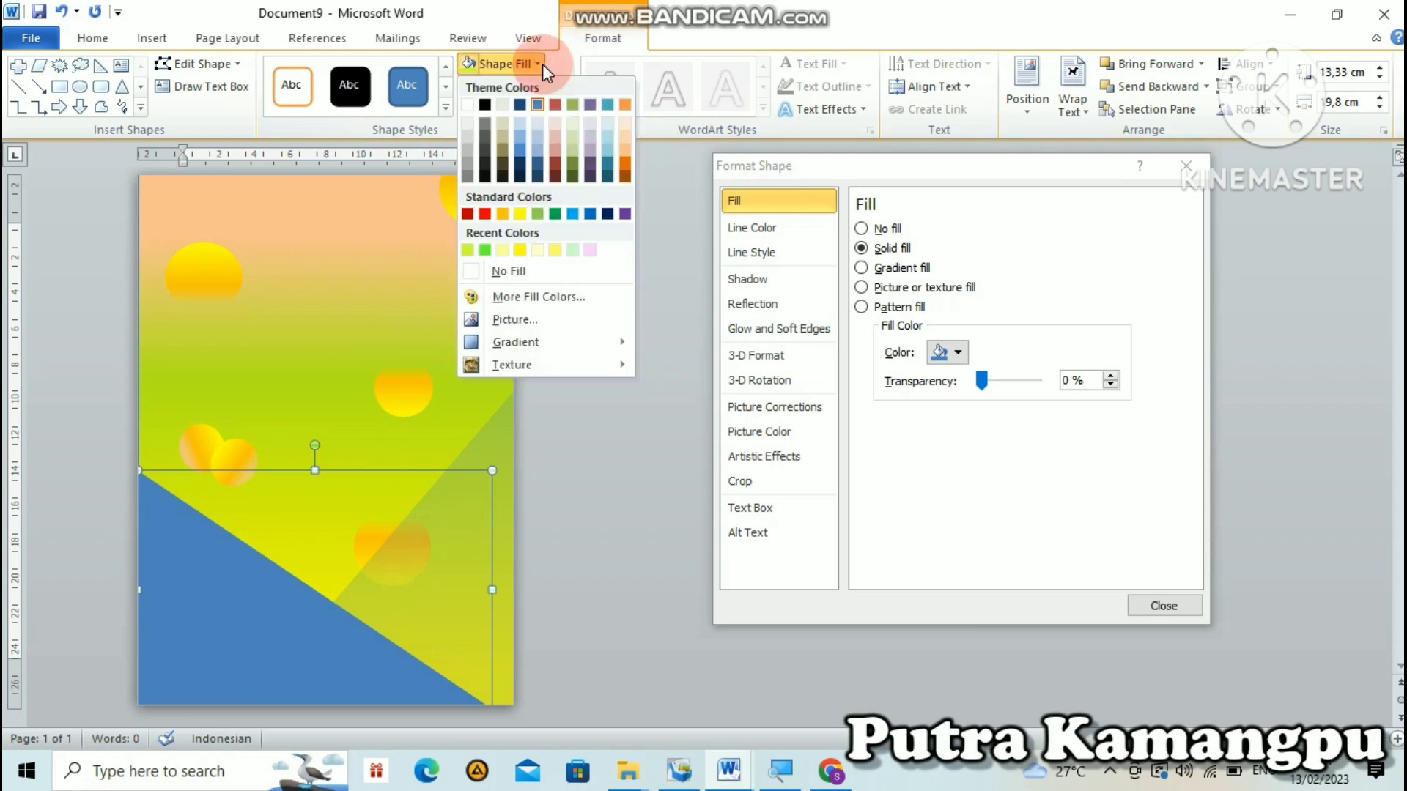
pyautogui.click(552, 103)
pyautogui.moveTo(982, 381); pyautogui.dragTo(1017, 394)
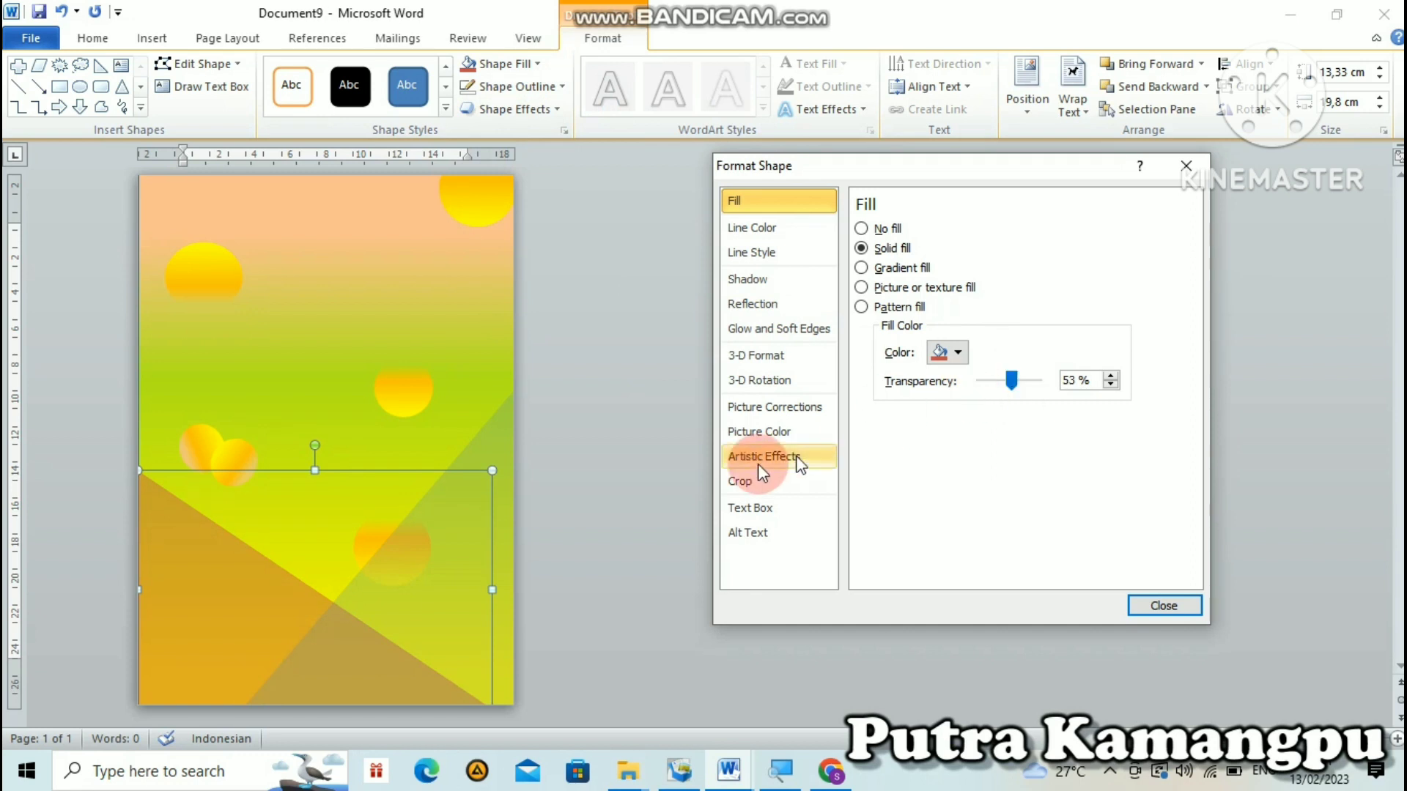
pyautogui.click(589, 442)
pyautogui.click(830, 676)
pyautogui.click(1161, 668)
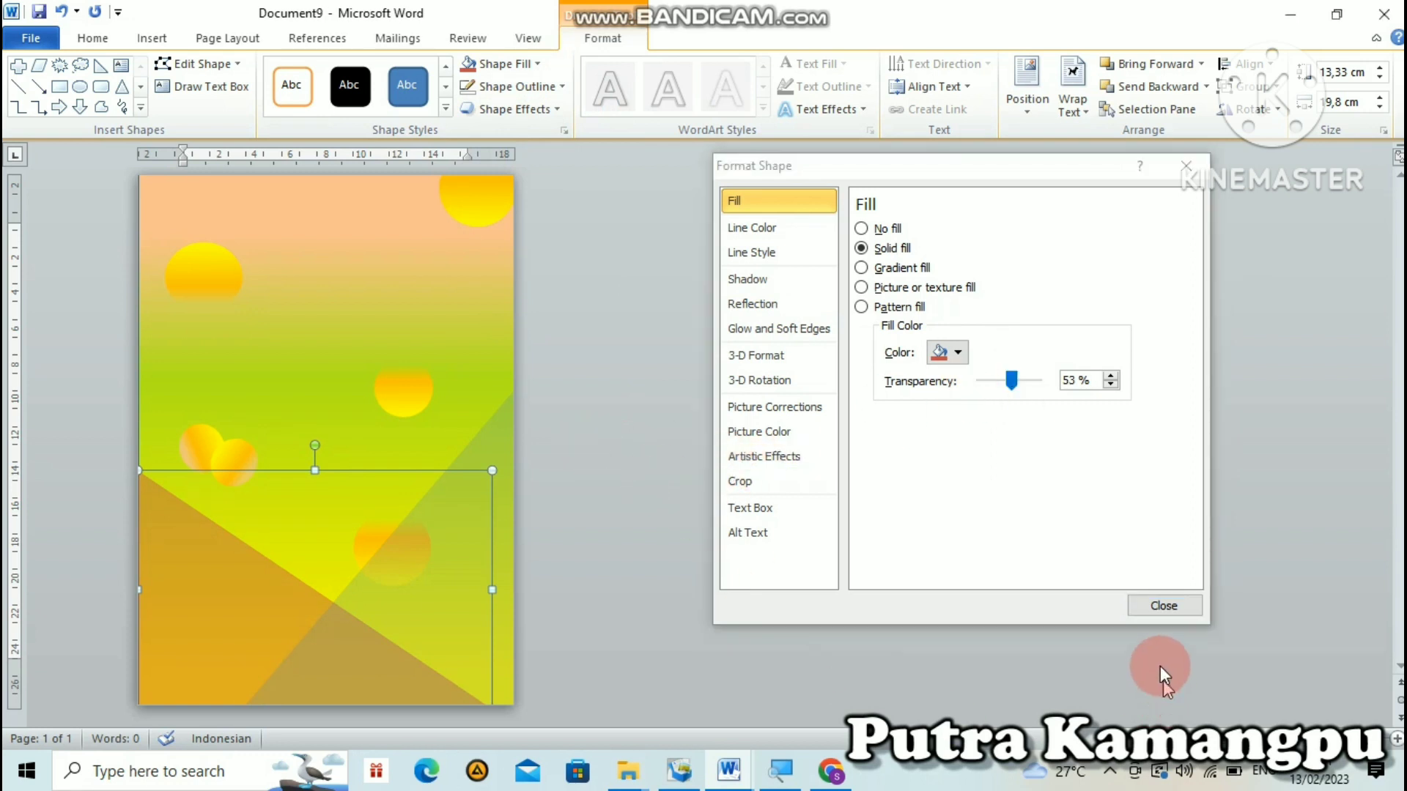
pyautogui.click(1149, 606)
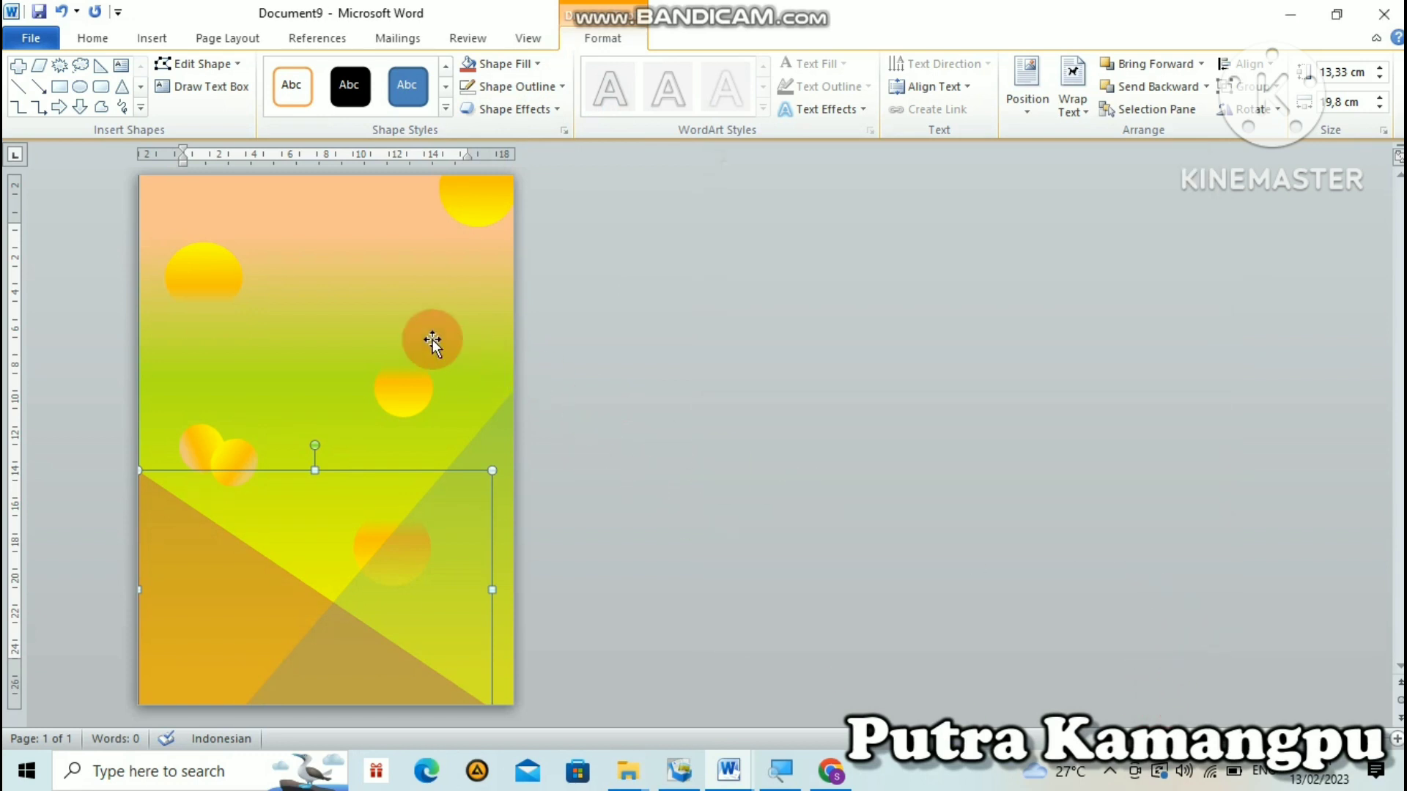
# - Duplicate the upper-left gradient circle, place the copy on the lower-left triangle, and deselect it
pyautogui.click(221, 263)
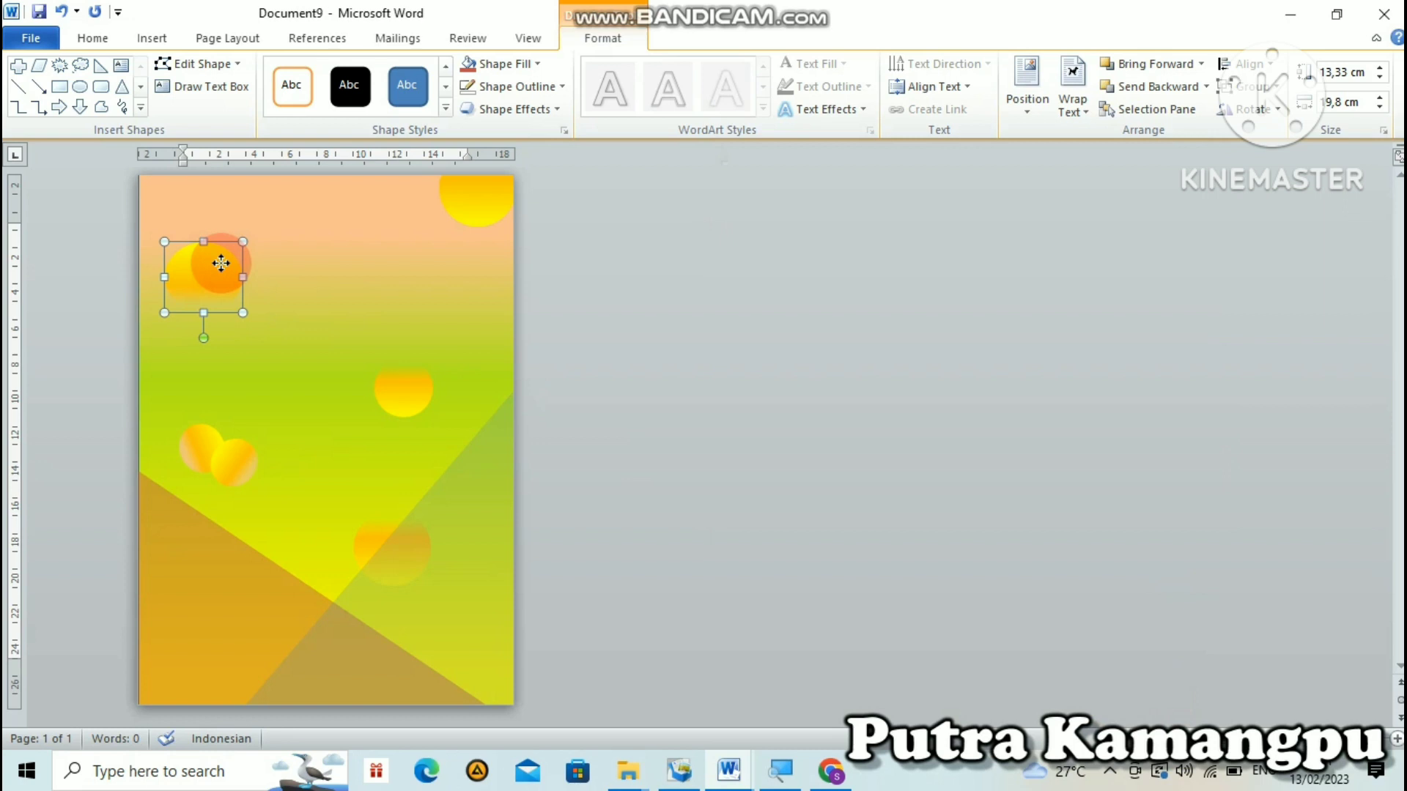
pyautogui.hotkey('ctrl', 'd')
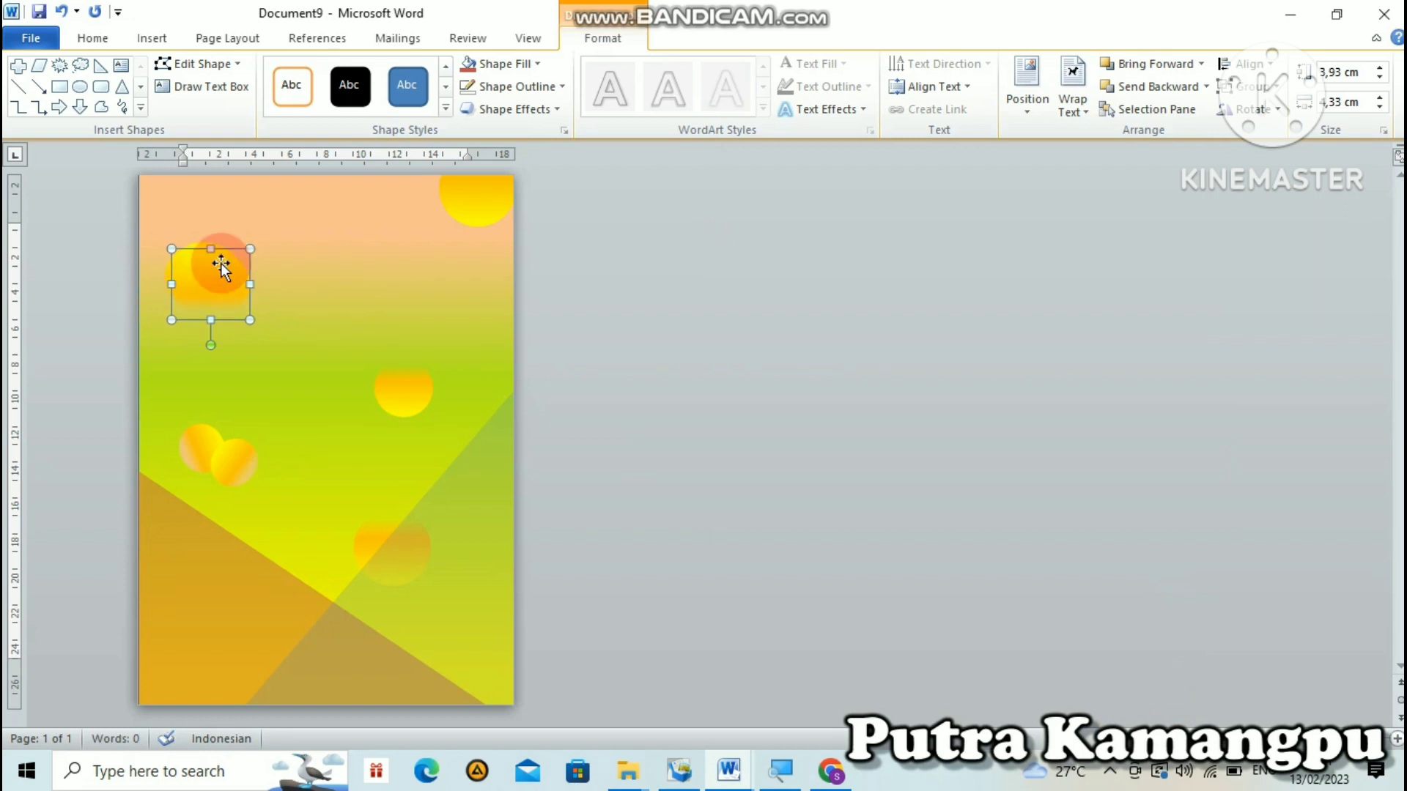
pyautogui.moveTo(221, 271); pyautogui.dragTo(212, 606)
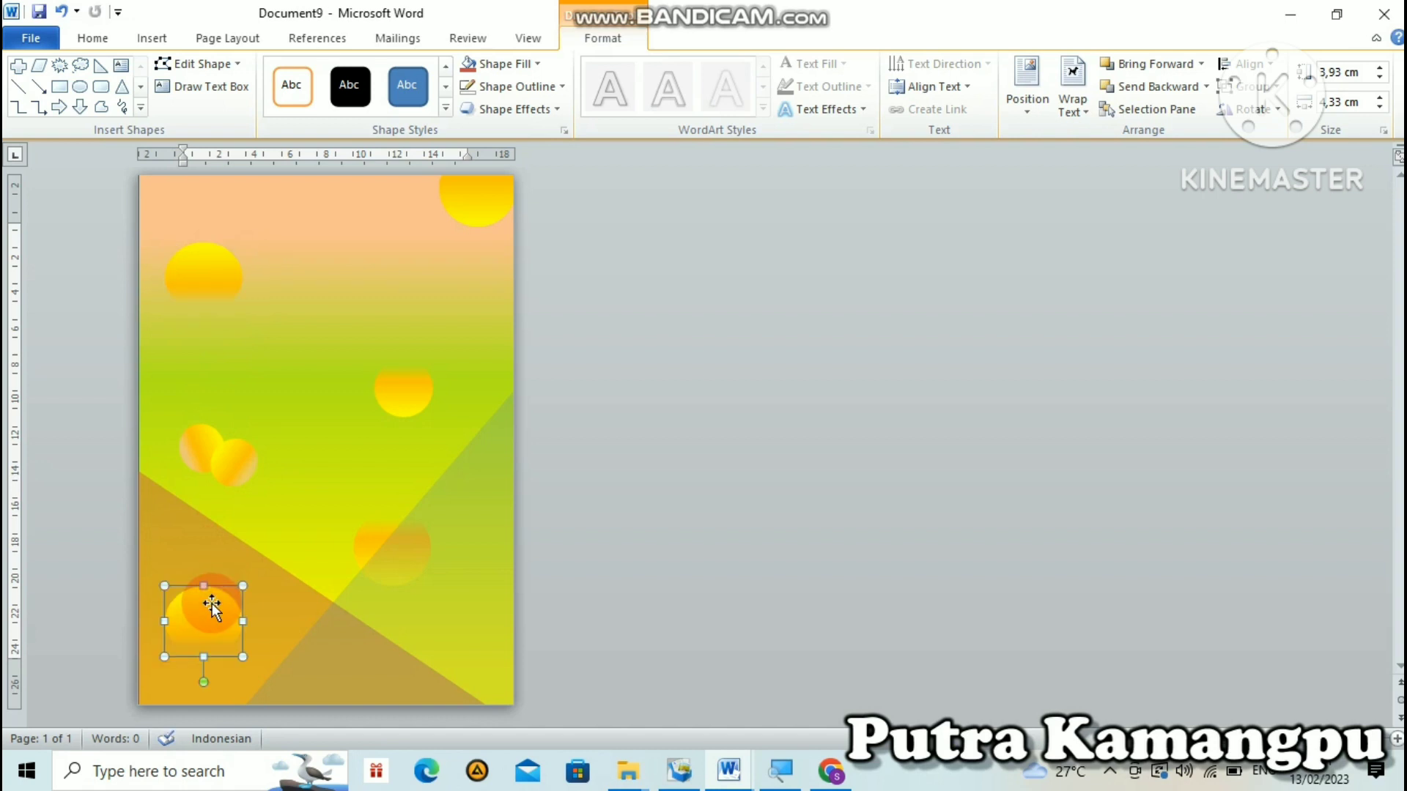
pyautogui.click(629, 572)
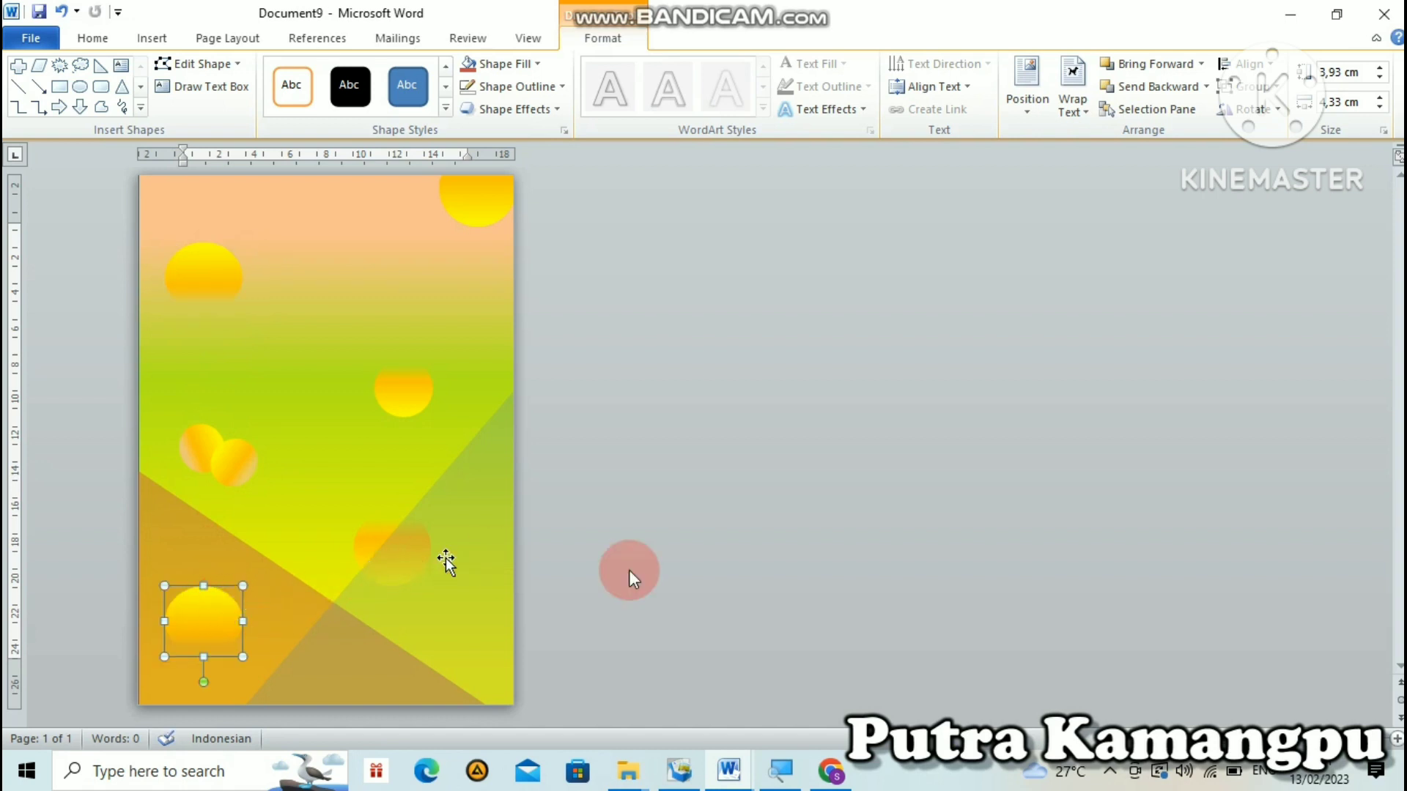
pyautogui.click(784, 530)
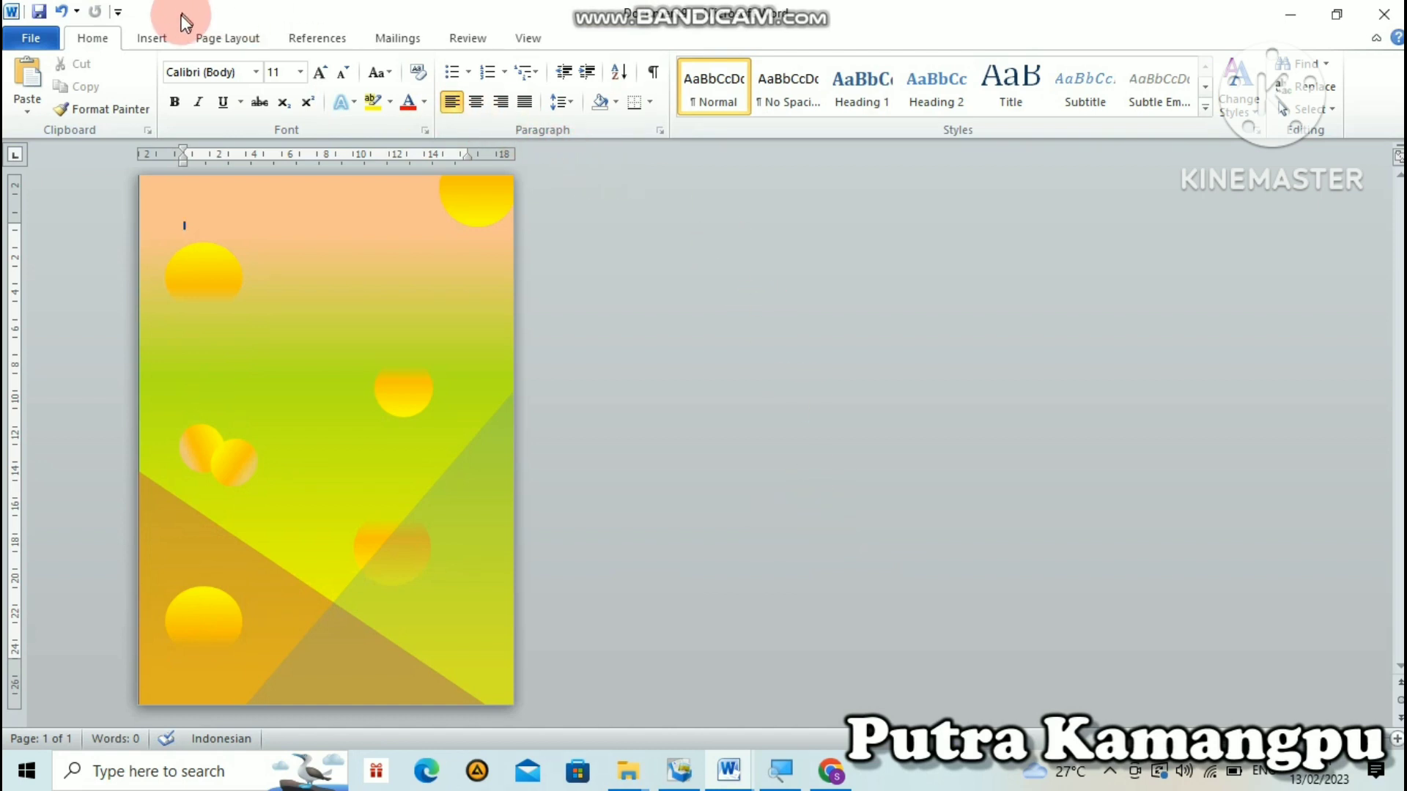
# - Insert an orange-filled WordArt near the top of the page, centre it and size its box to about 3.23 by 12.47 cm
pyautogui.click(154, 40)
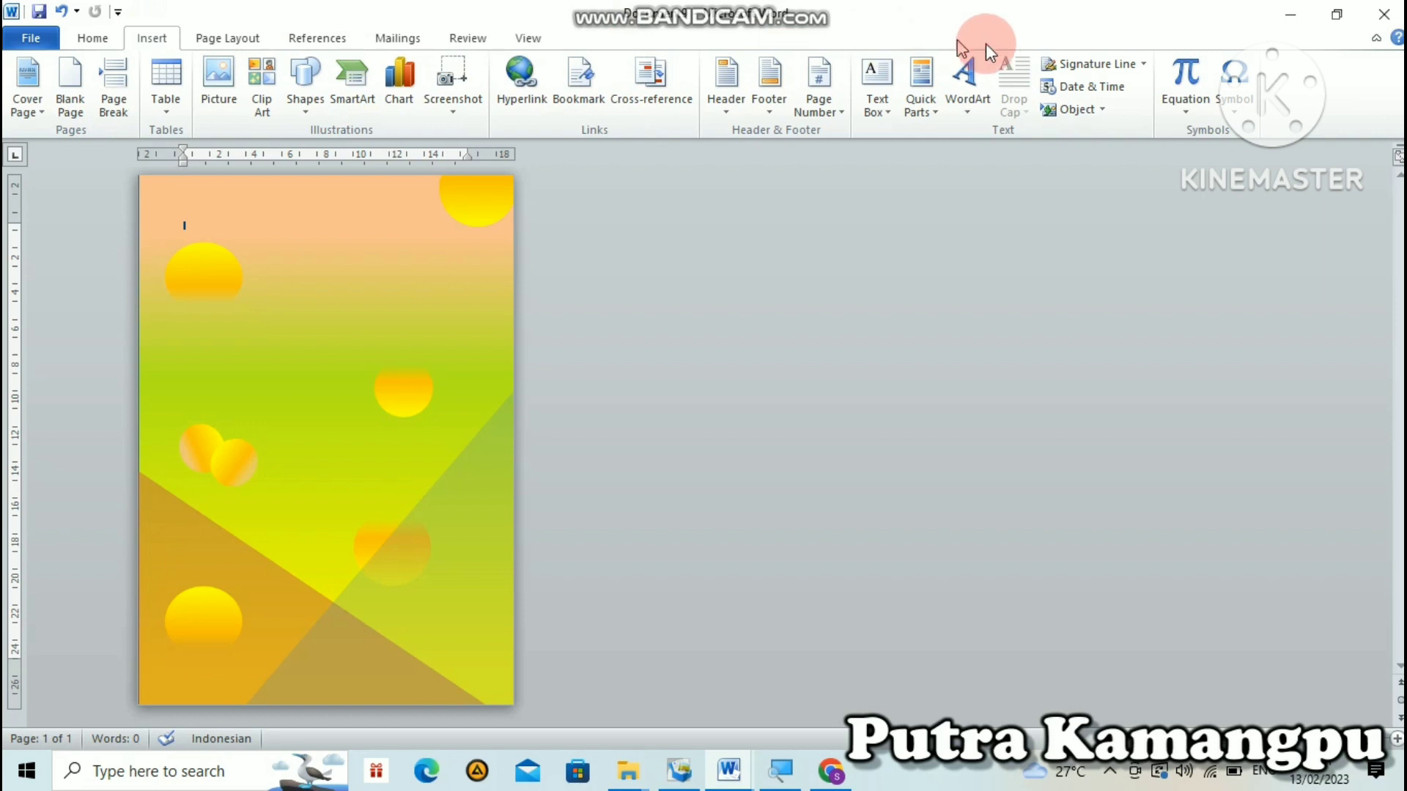
pyautogui.click(973, 82)
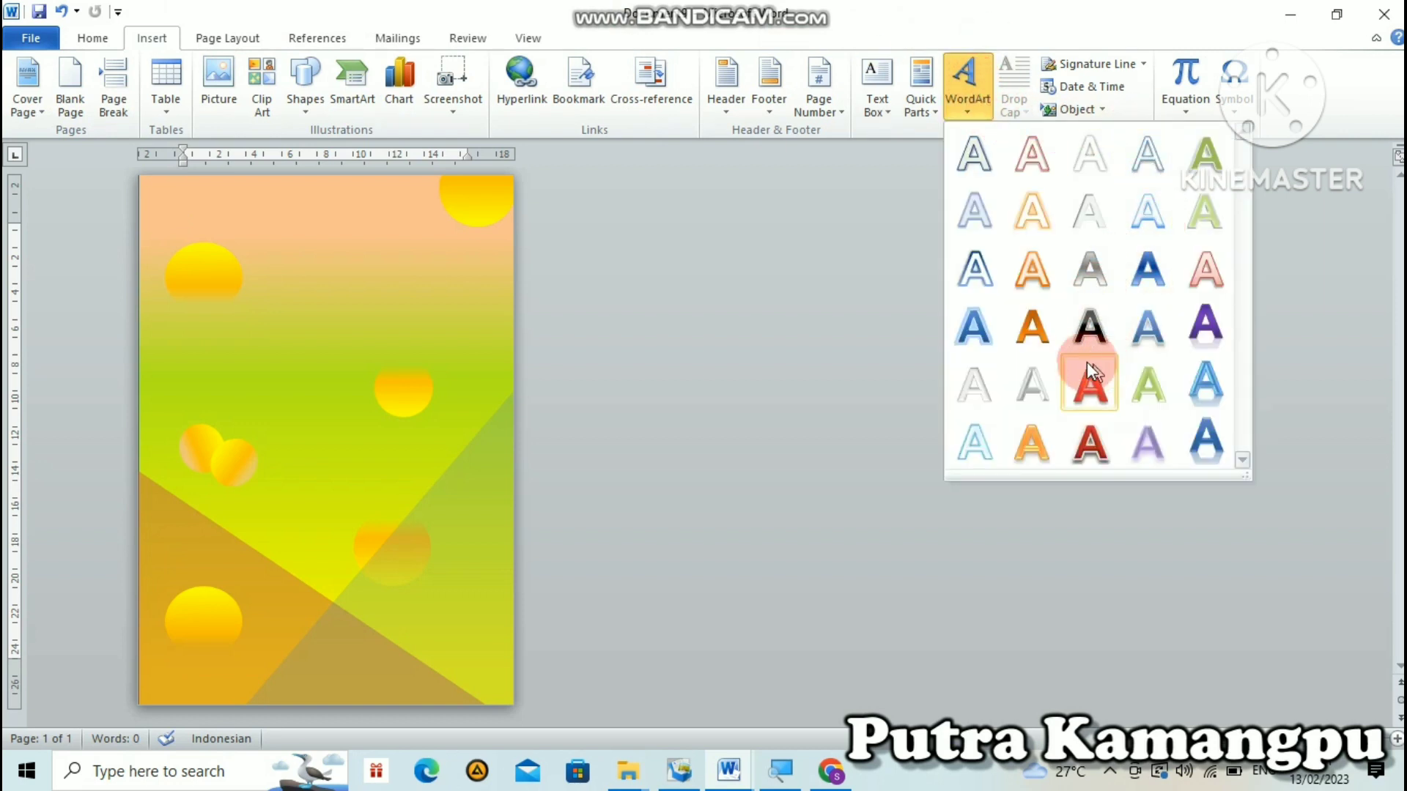
pyautogui.click(1043, 336)
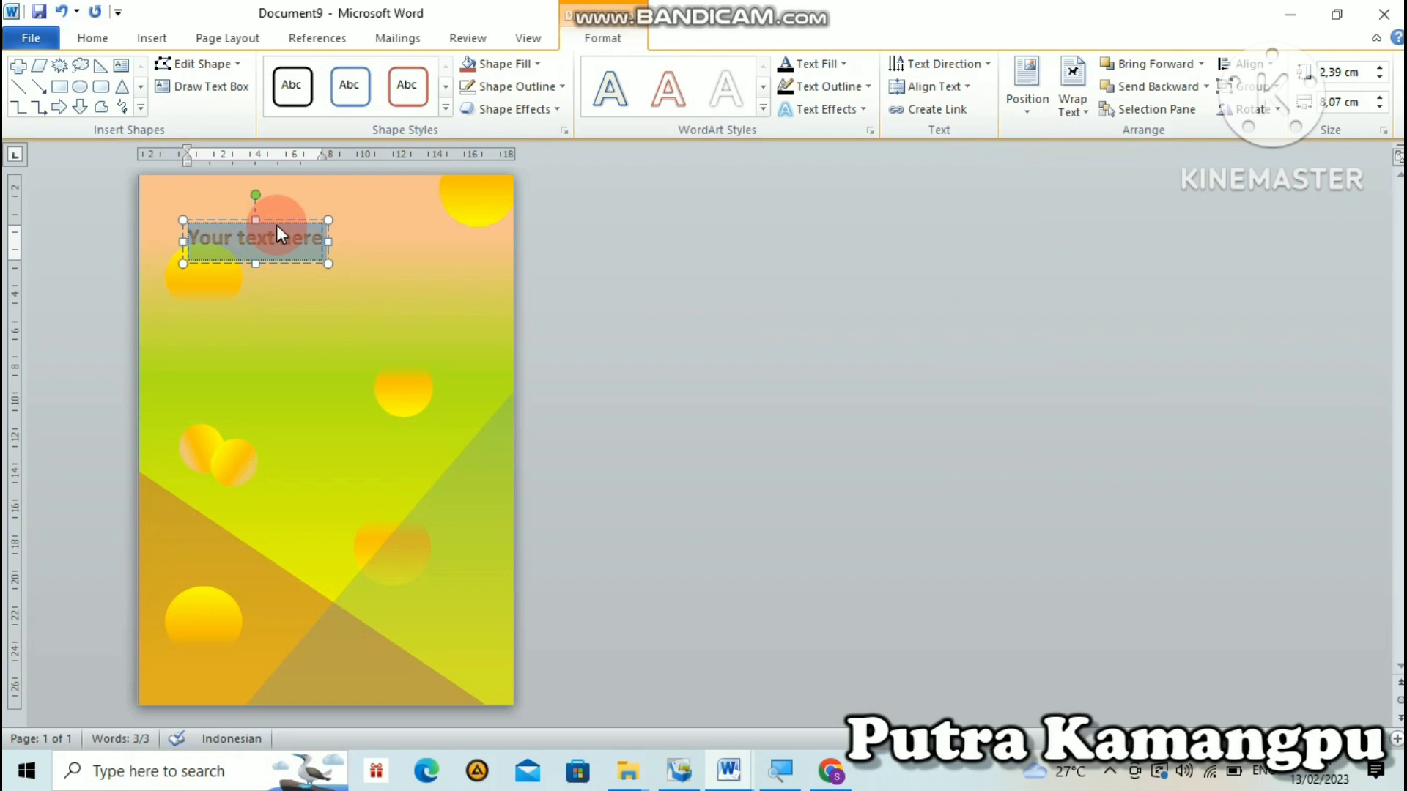
pyautogui.moveTo(278, 220); pyautogui.dragTo(440, 271)
pyautogui.moveTo(242, 261); pyautogui.dragTo(216, 264)
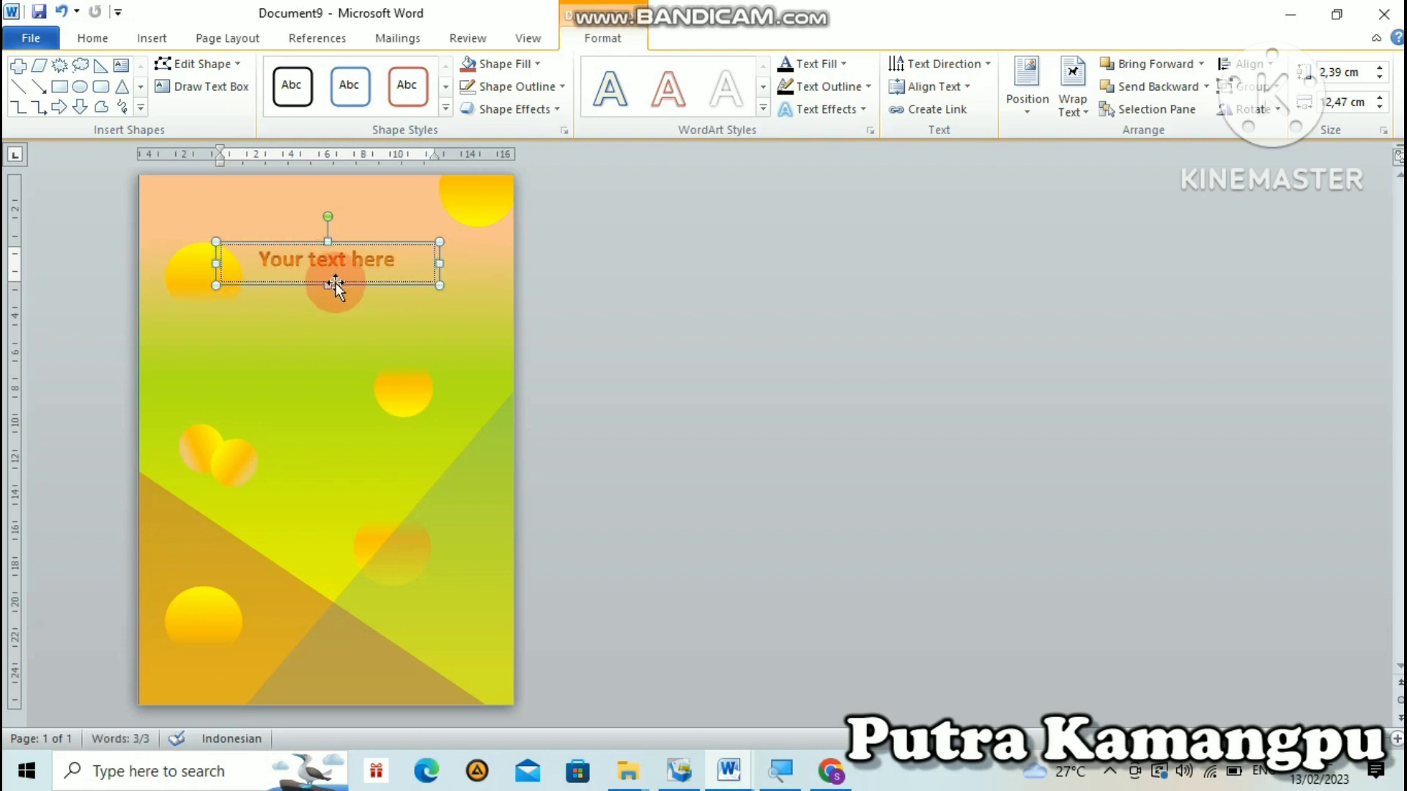
pyautogui.moveTo(328, 285); pyautogui.dragTo(332, 301)
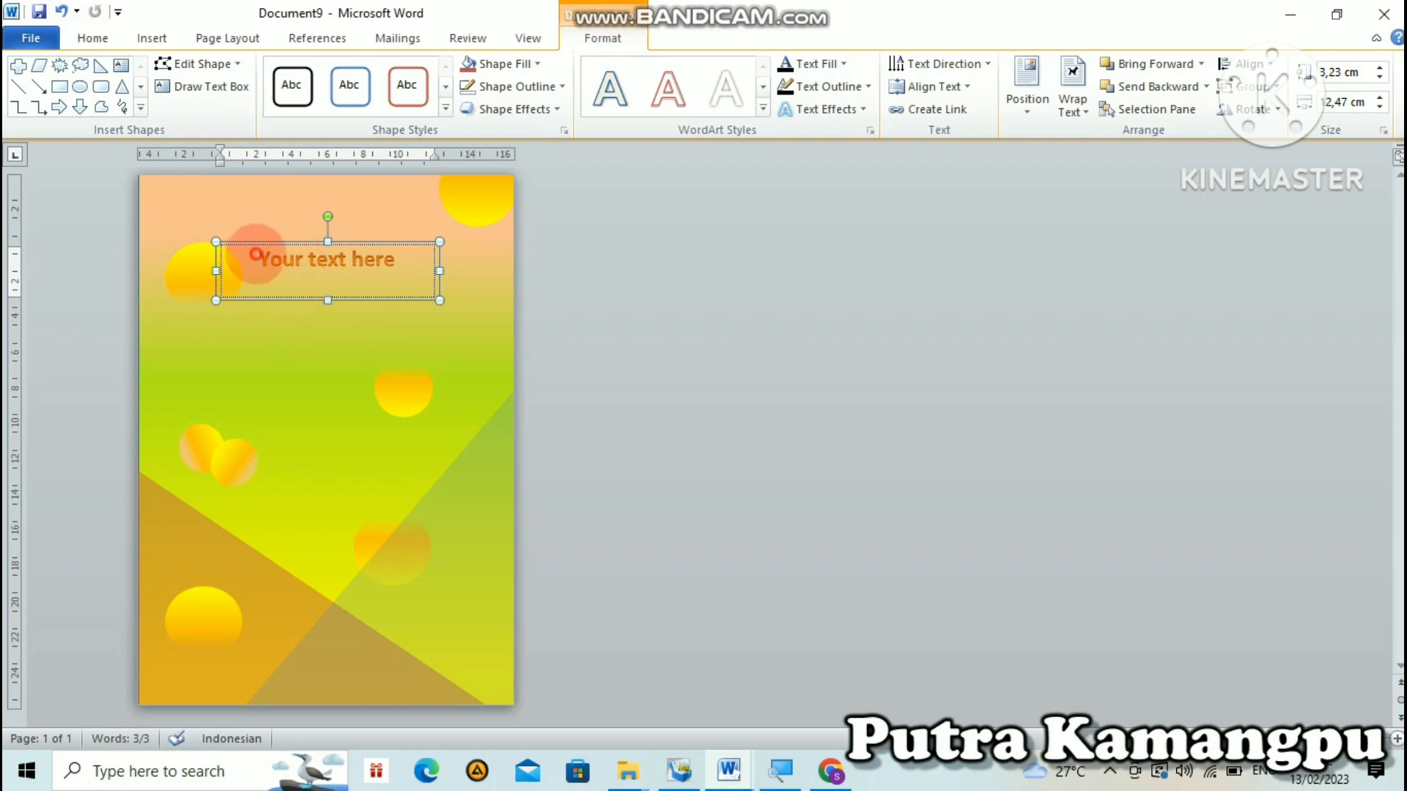
# - Replace the WordArt's placeholder text with "BUKU PANDUAN PELAKSANAAN KEGIATAN" and extend its box height to about 5.37 cm
pyautogui.moveTo(258, 261); pyautogui.dragTo(409, 272)
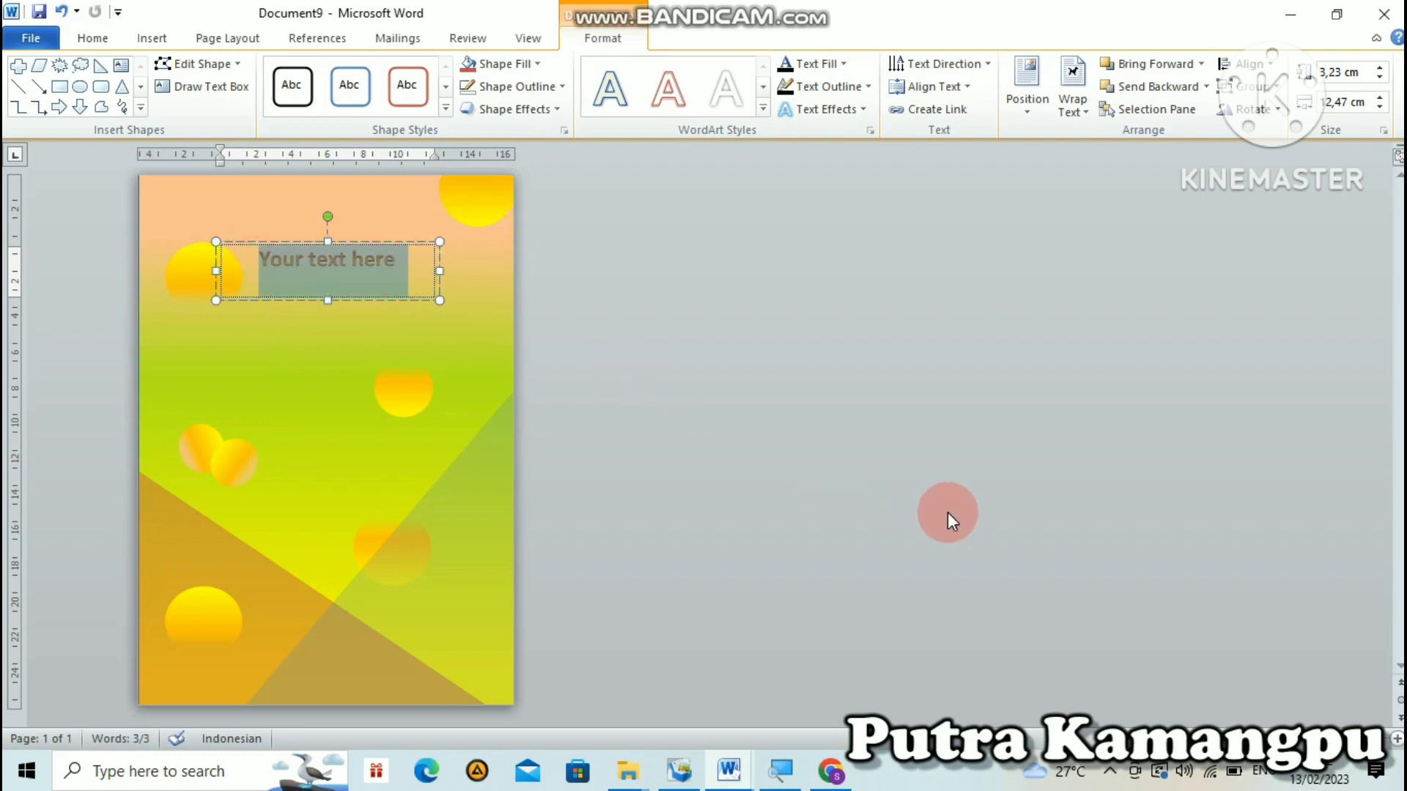
pyautogui.write('buku')
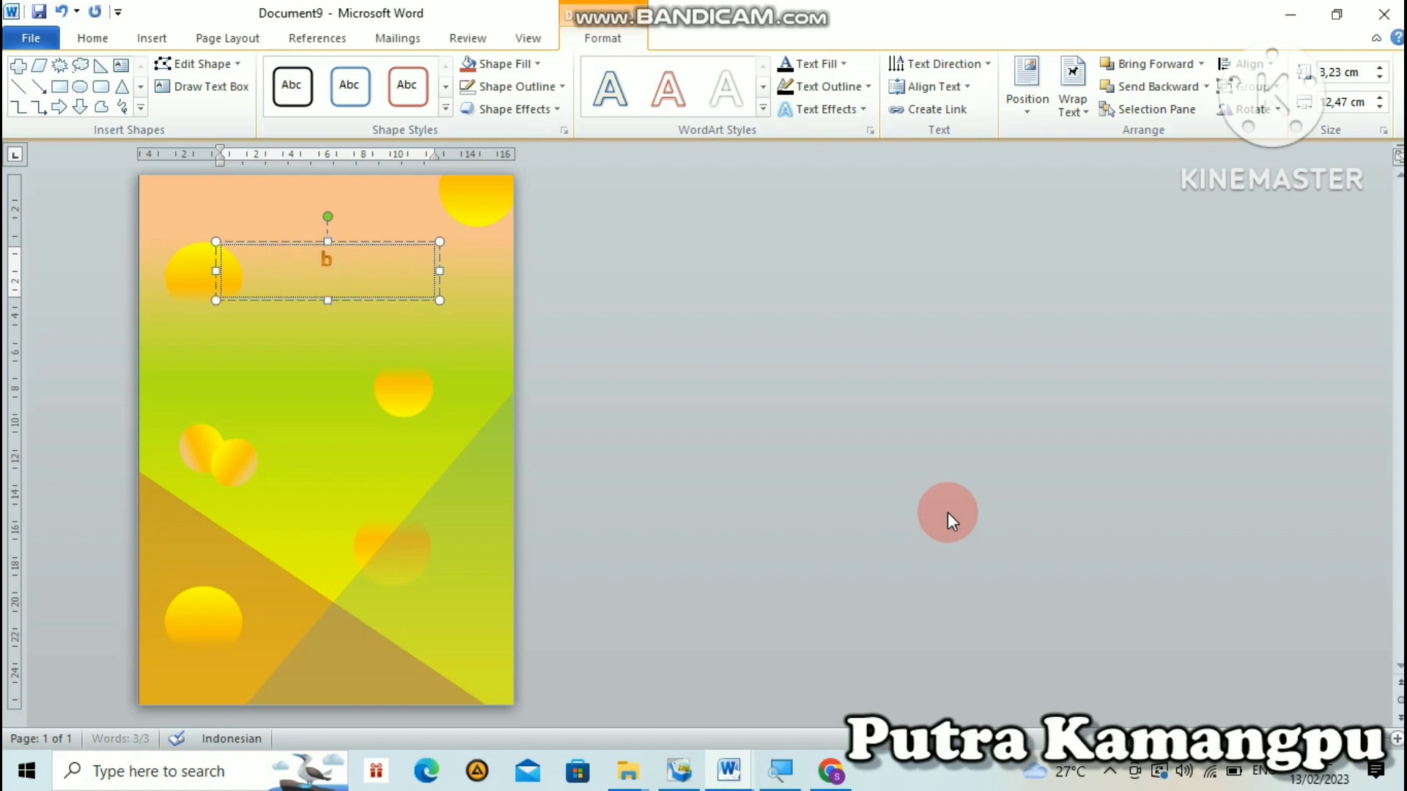
pyautogui.press('BackSpace')
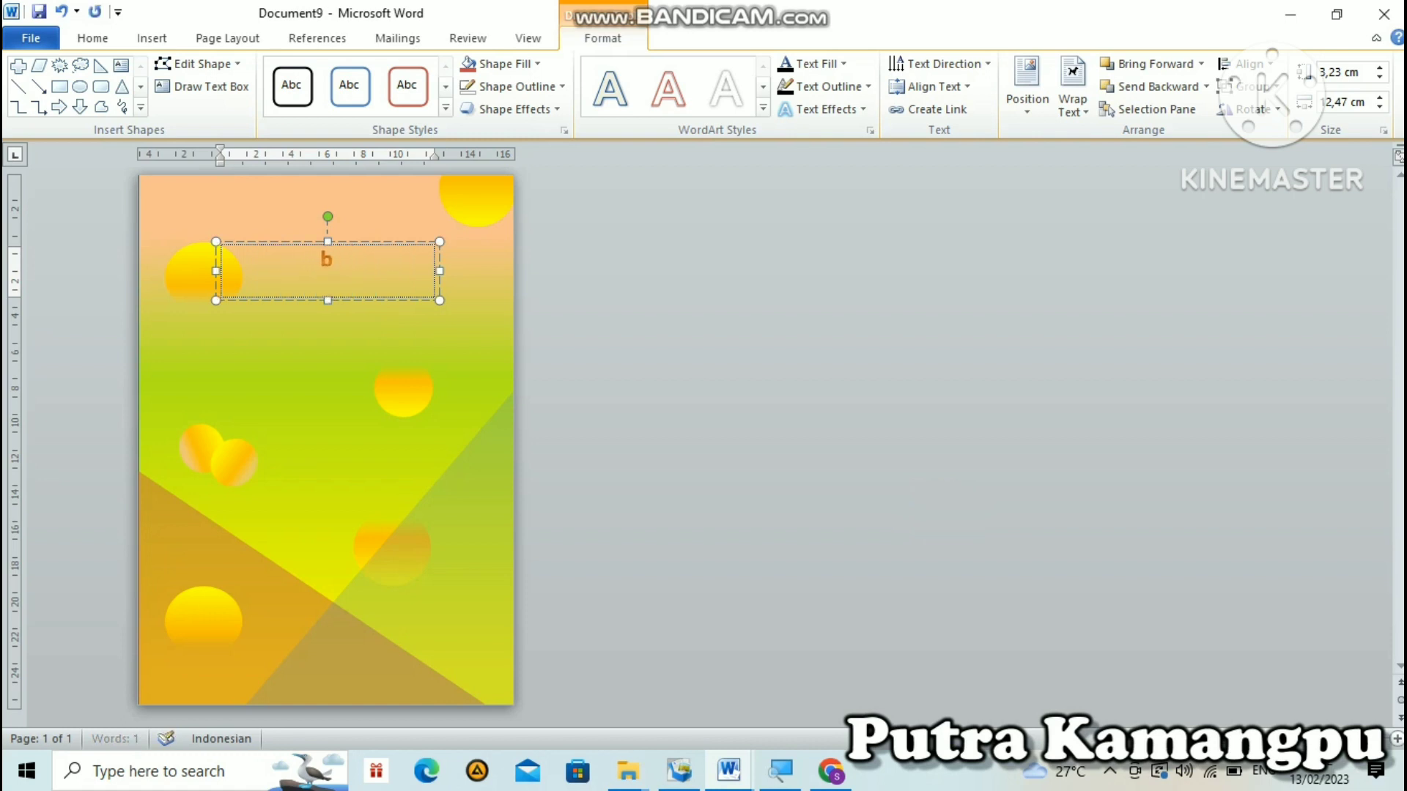
pyautogui.press('BackSpace')
pyautogui.write('BUKU PAND')
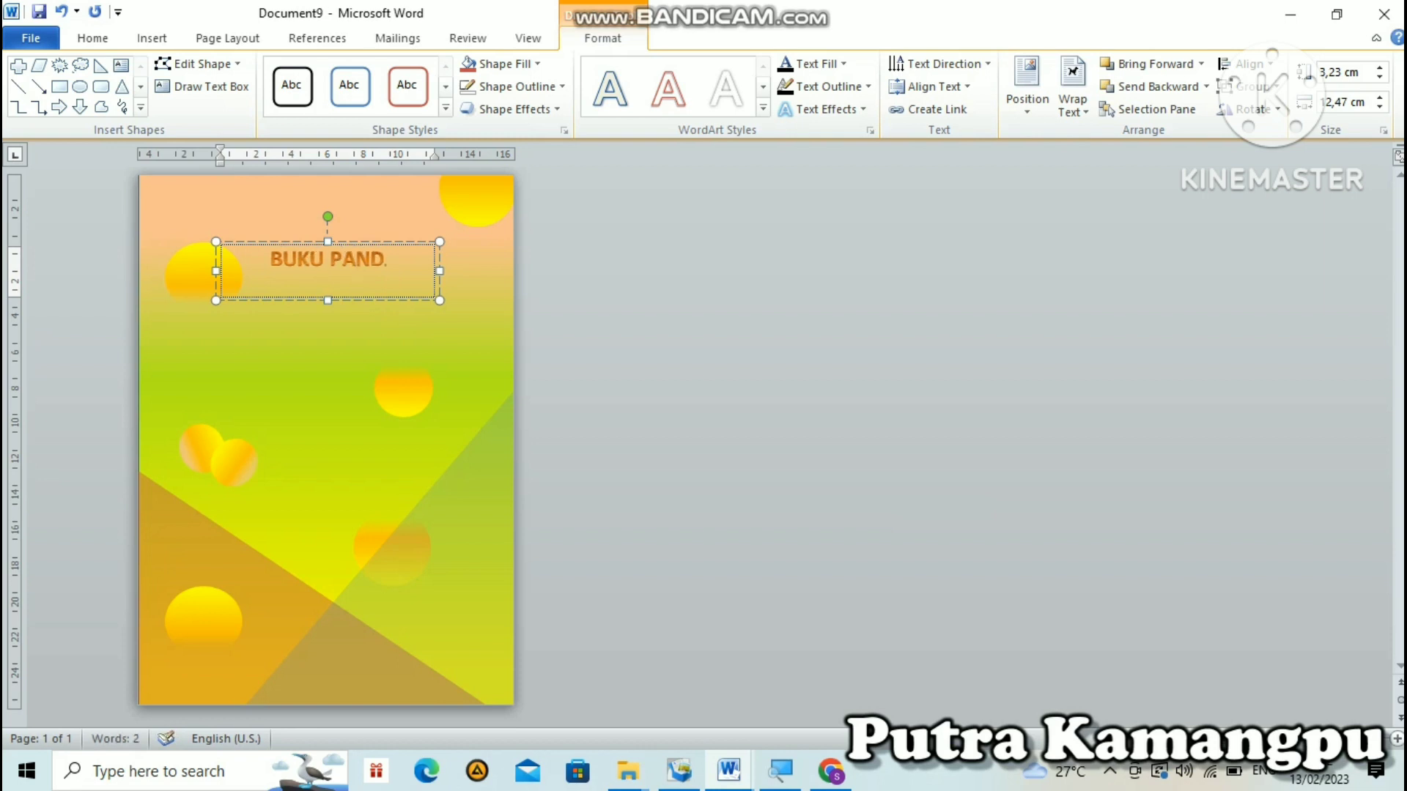
pyautogui.write('UAN PE')
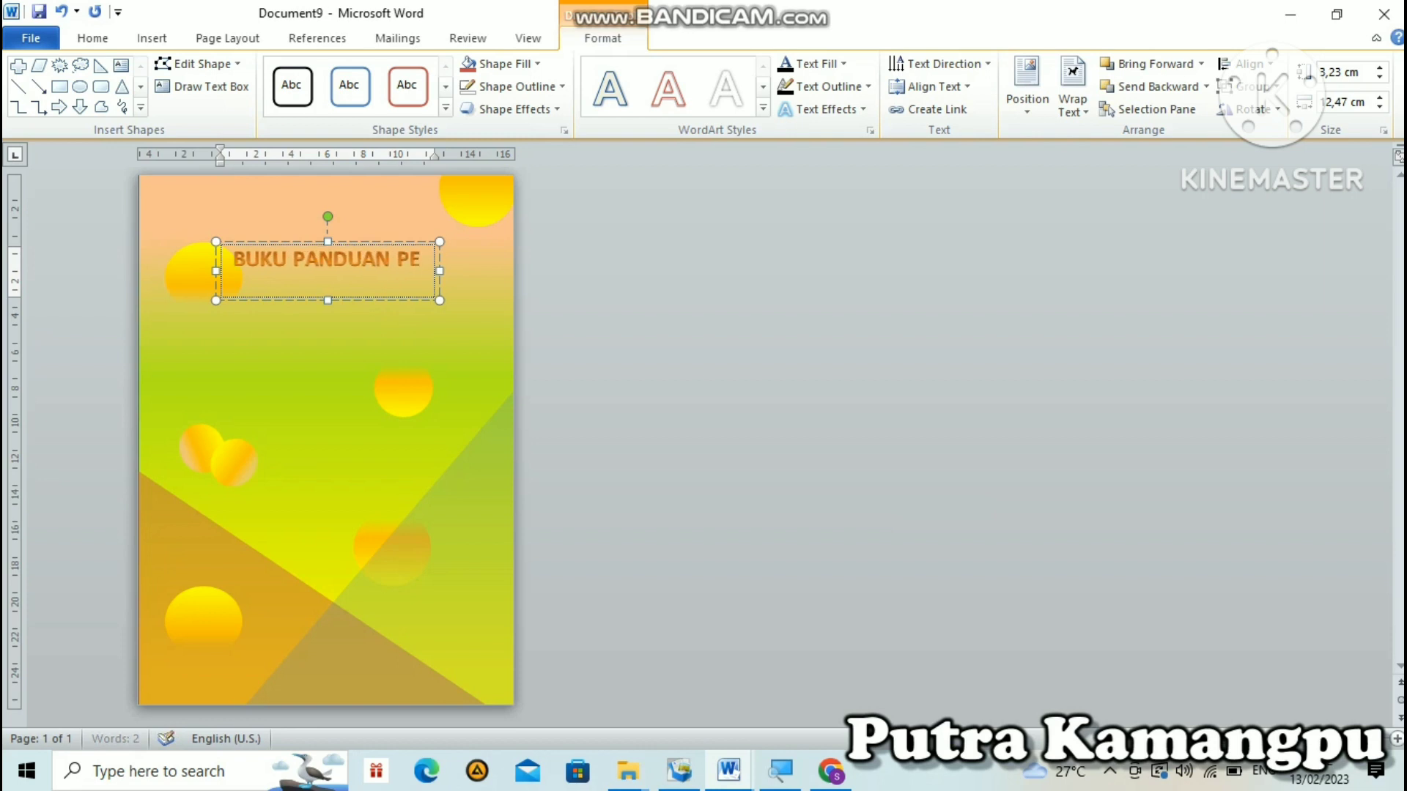
pyautogui.write('LAKSANAA')
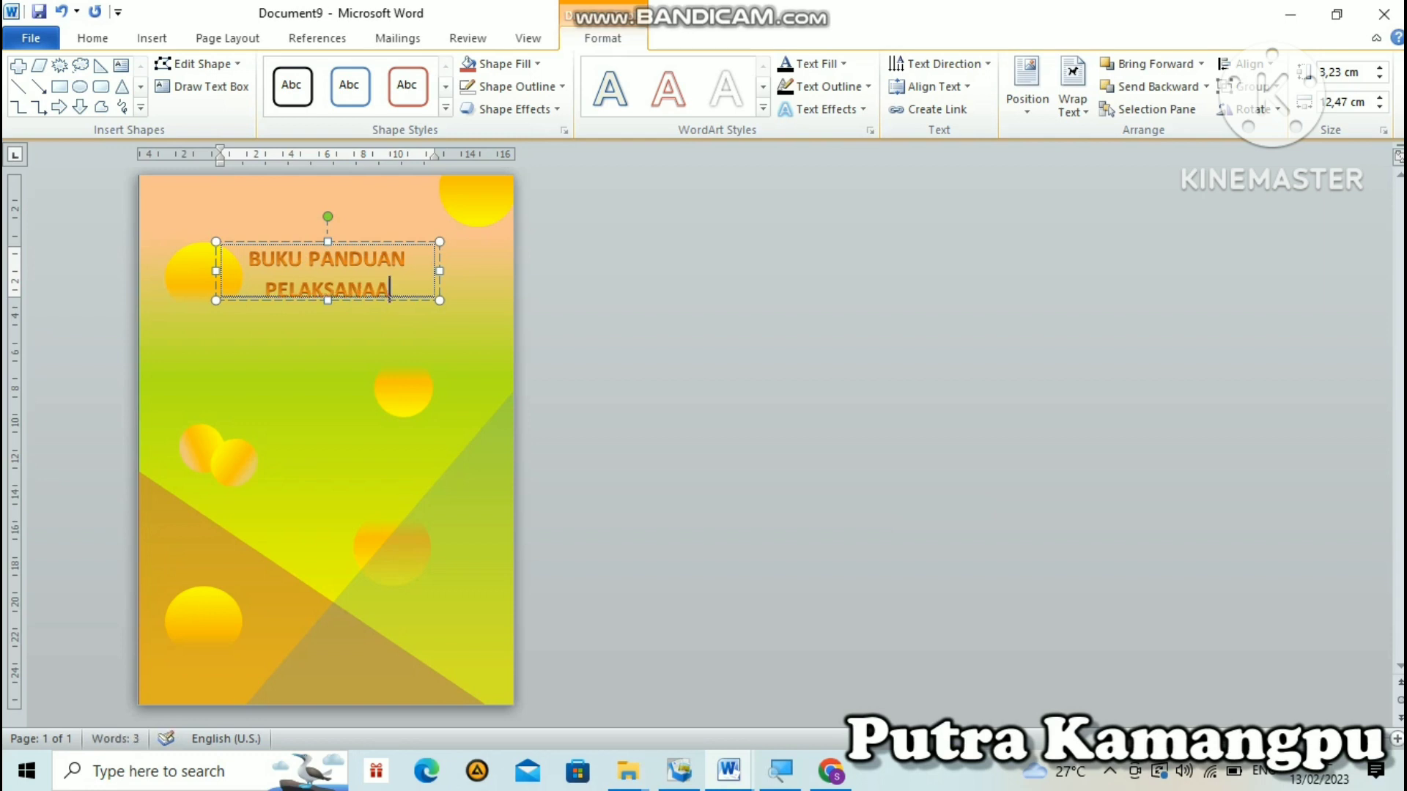
pyautogui.write('N KEGIAT')
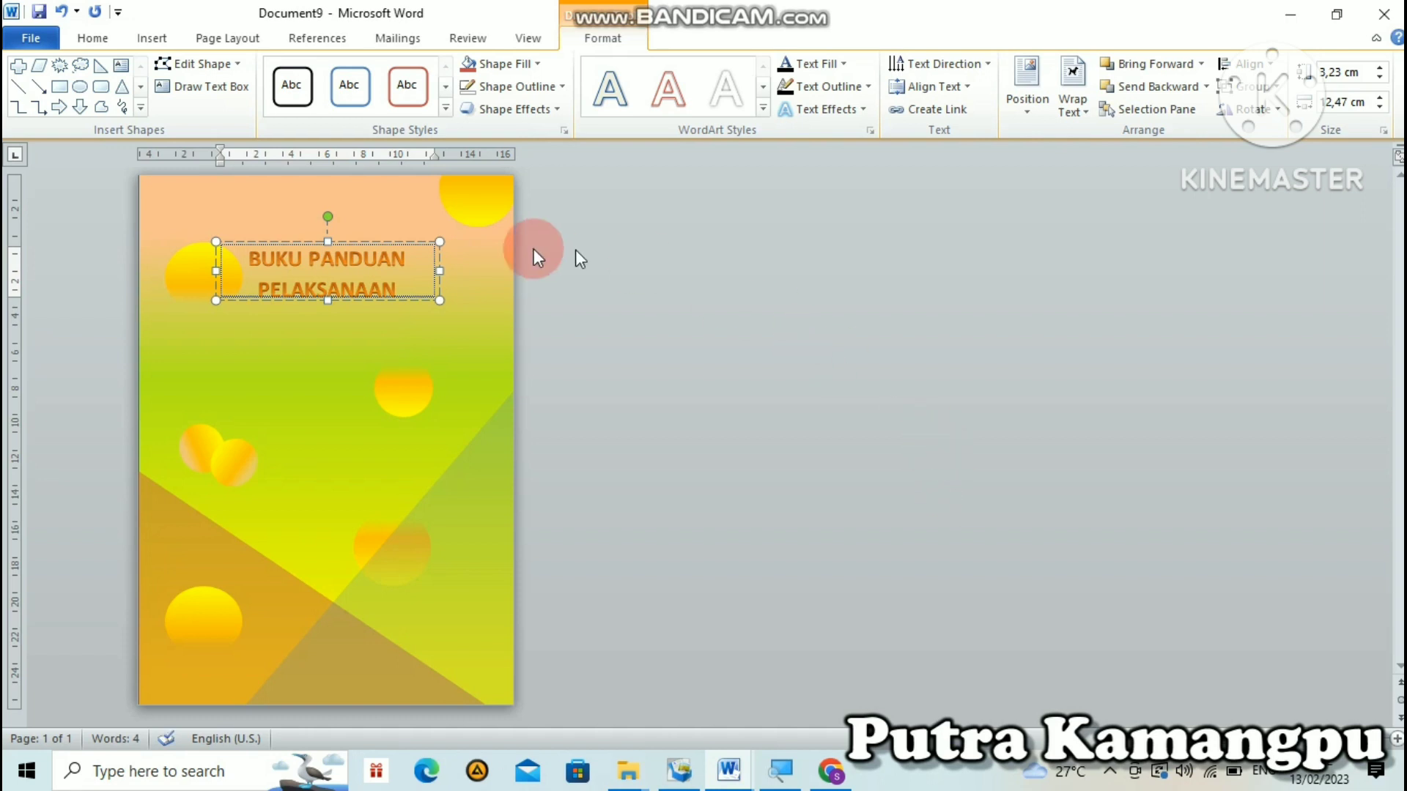
pyautogui.moveTo(325, 299); pyautogui.dragTo(336, 338)
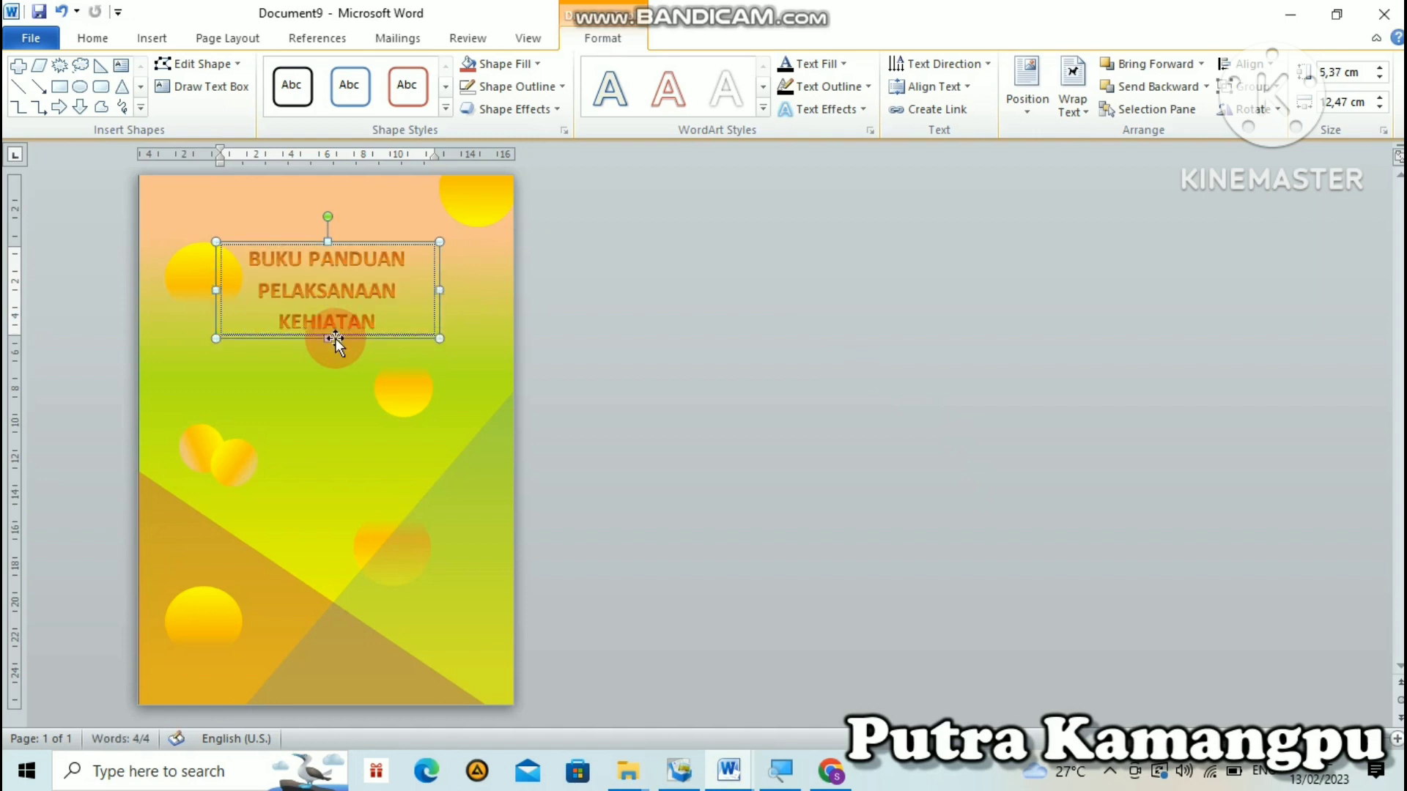
pyautogui.click(315, 320)
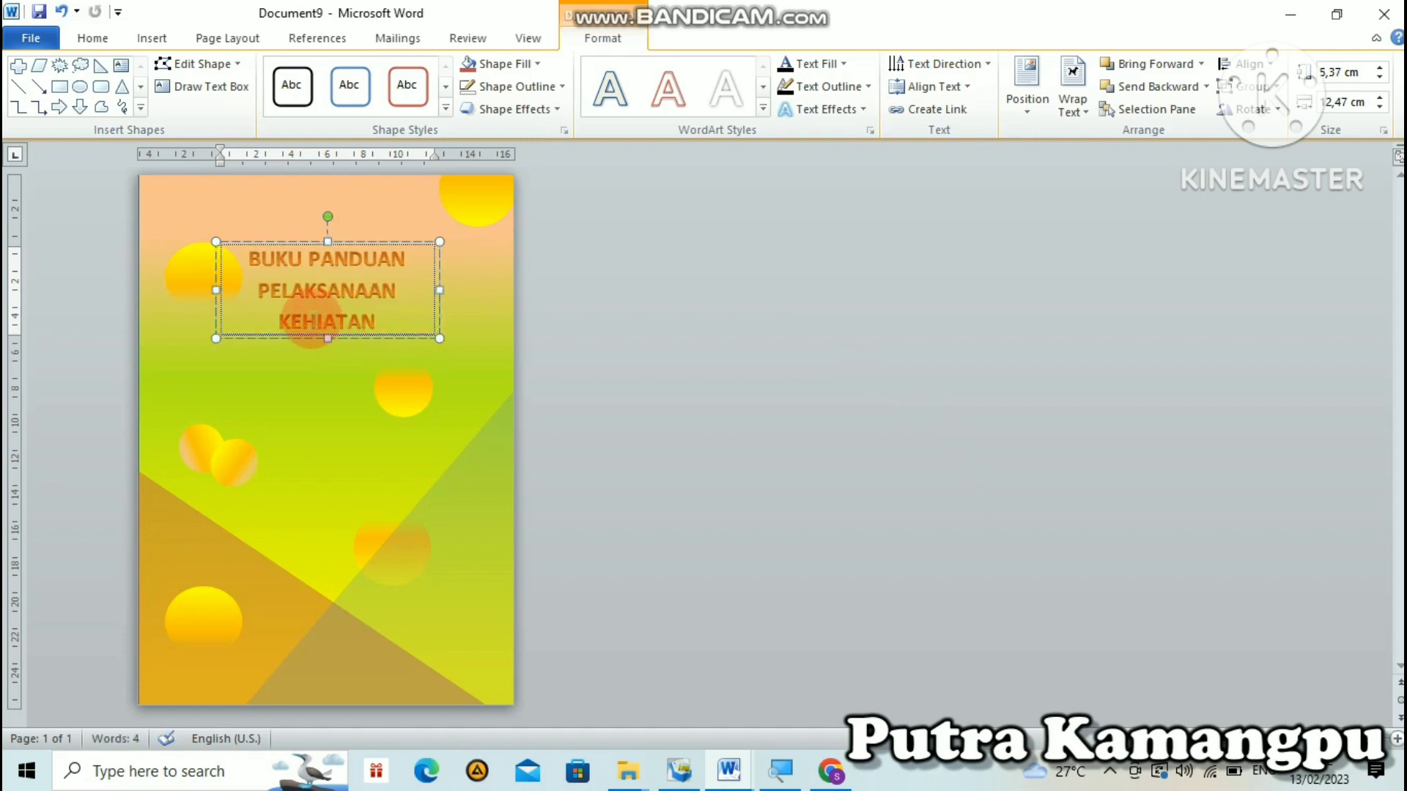
pyautogui.press('BackSpace')
pyautogui.write('G')
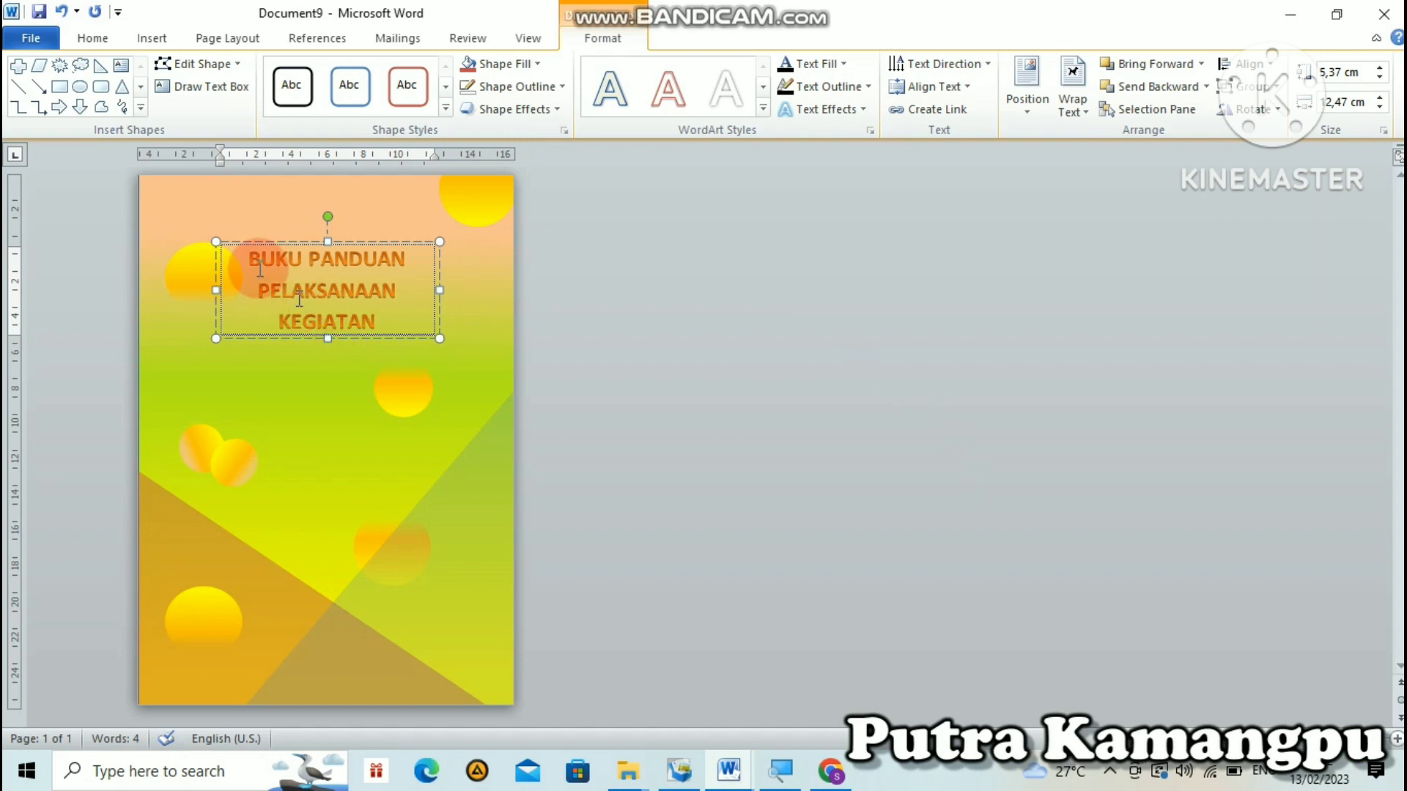
# - Set the WordArt title's font to Arial Black and extend its box height to about 6.23 cm
pyautogui.moveTo(267, 245); pyautogui.dragTo(379, 320)
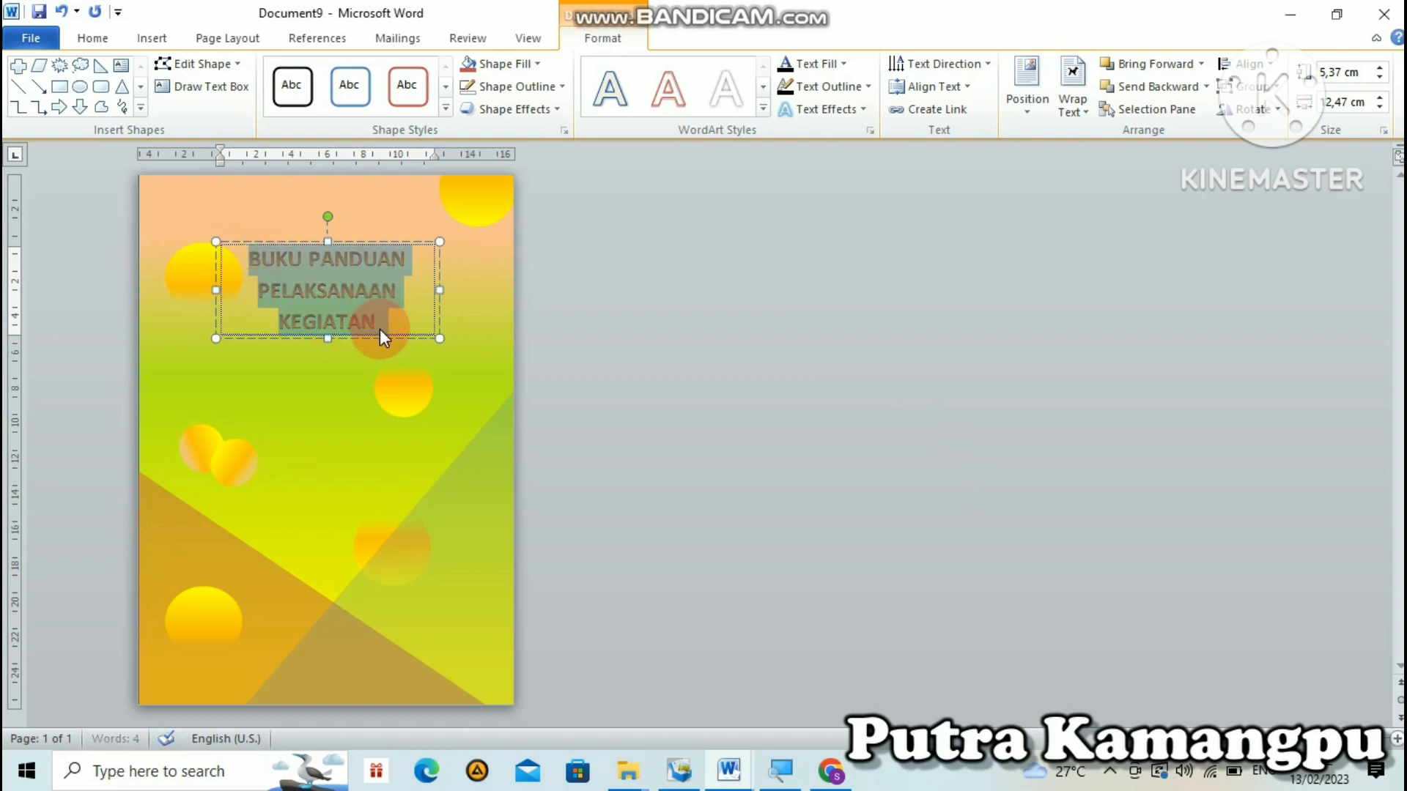
pyautogui.click(100, 40)
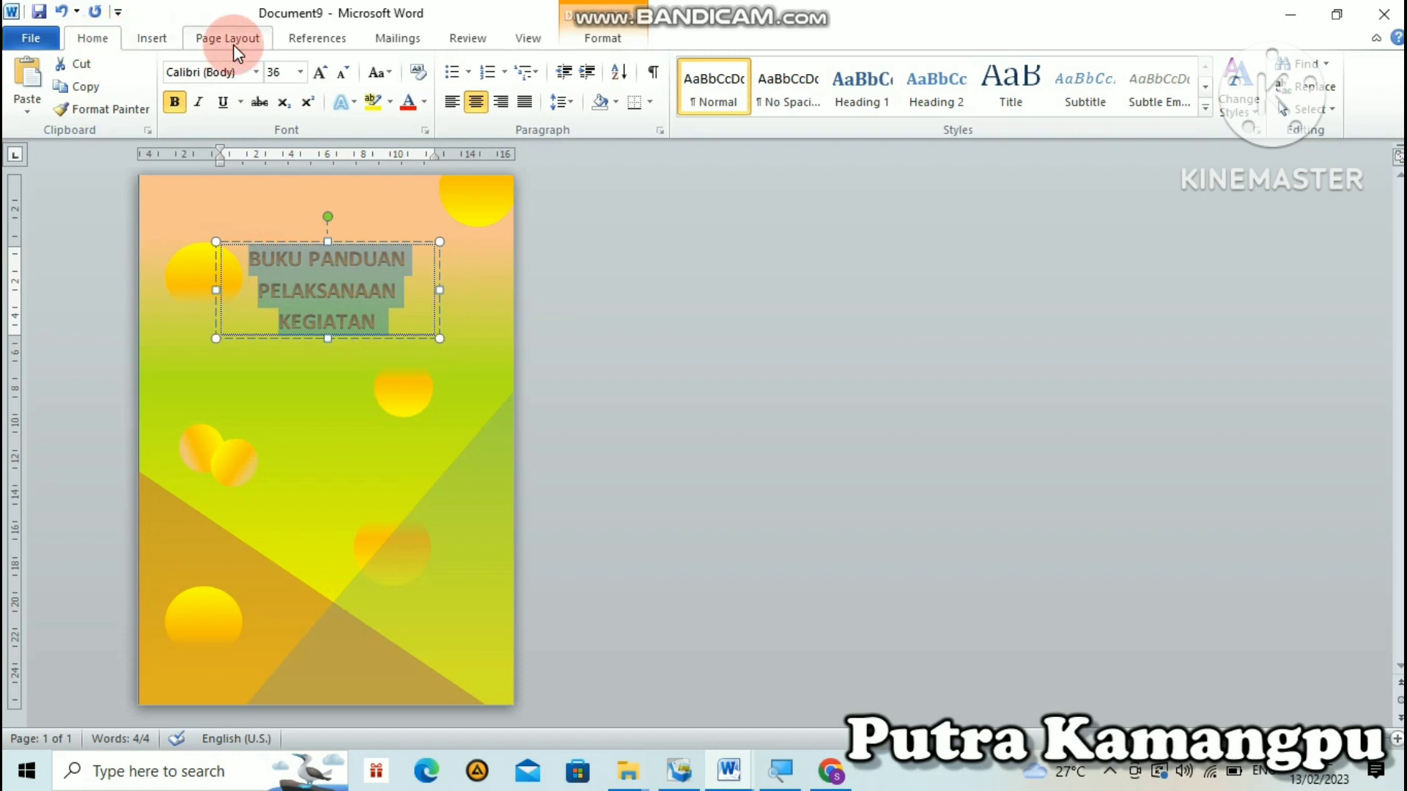
pyautogui.click(254, 72)
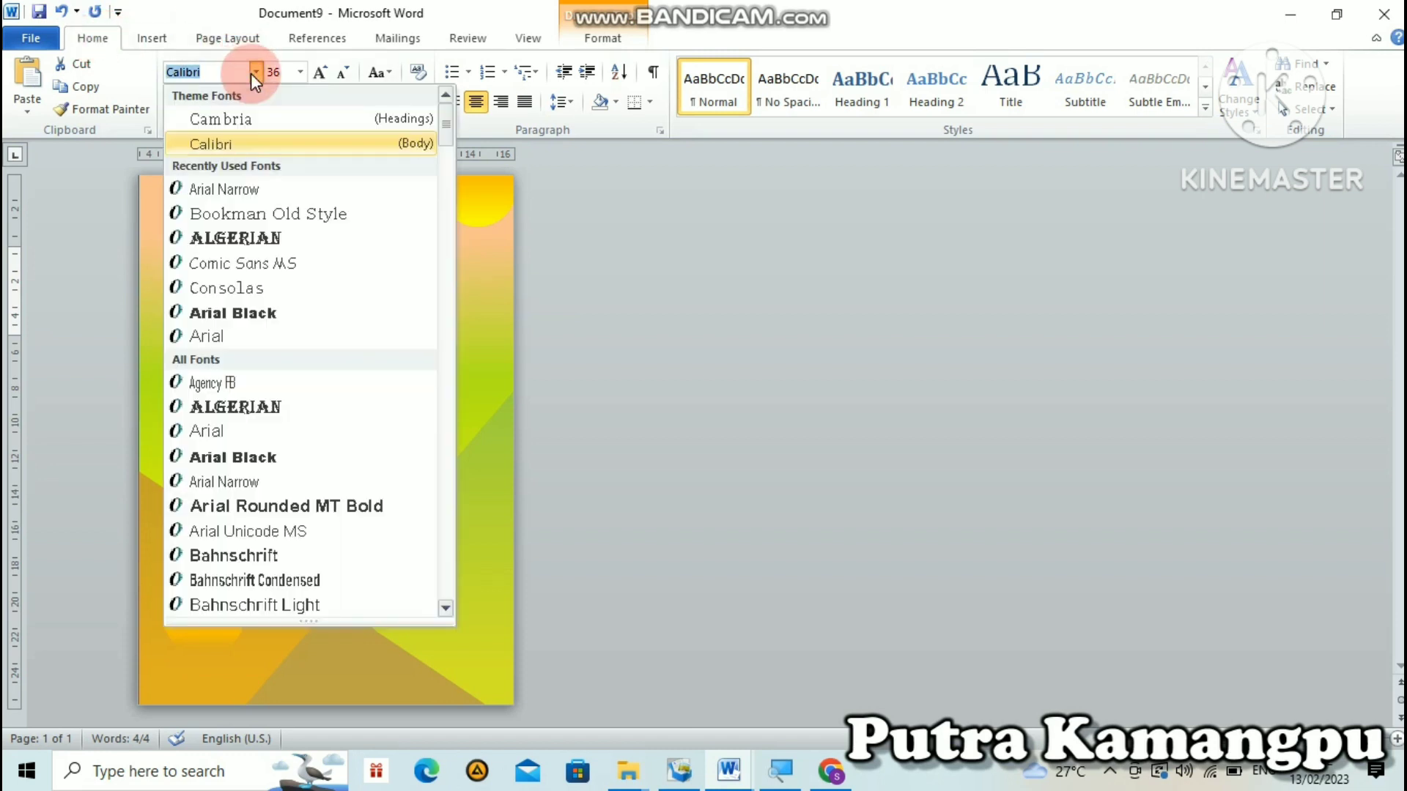
pyautogui.click(250, 315)
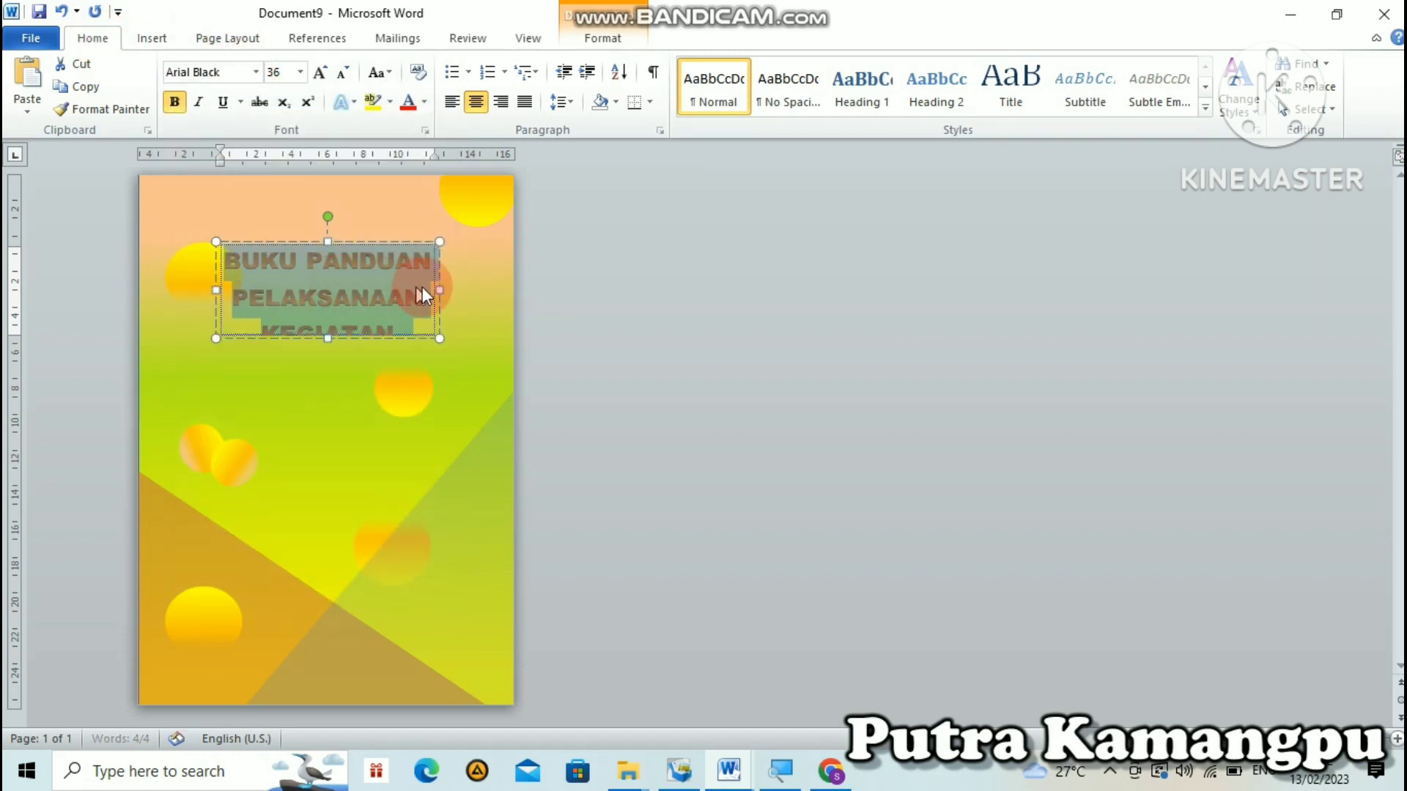
pyautogui.moveTo(323, 338); pyautogui.dragTo(328, 354)
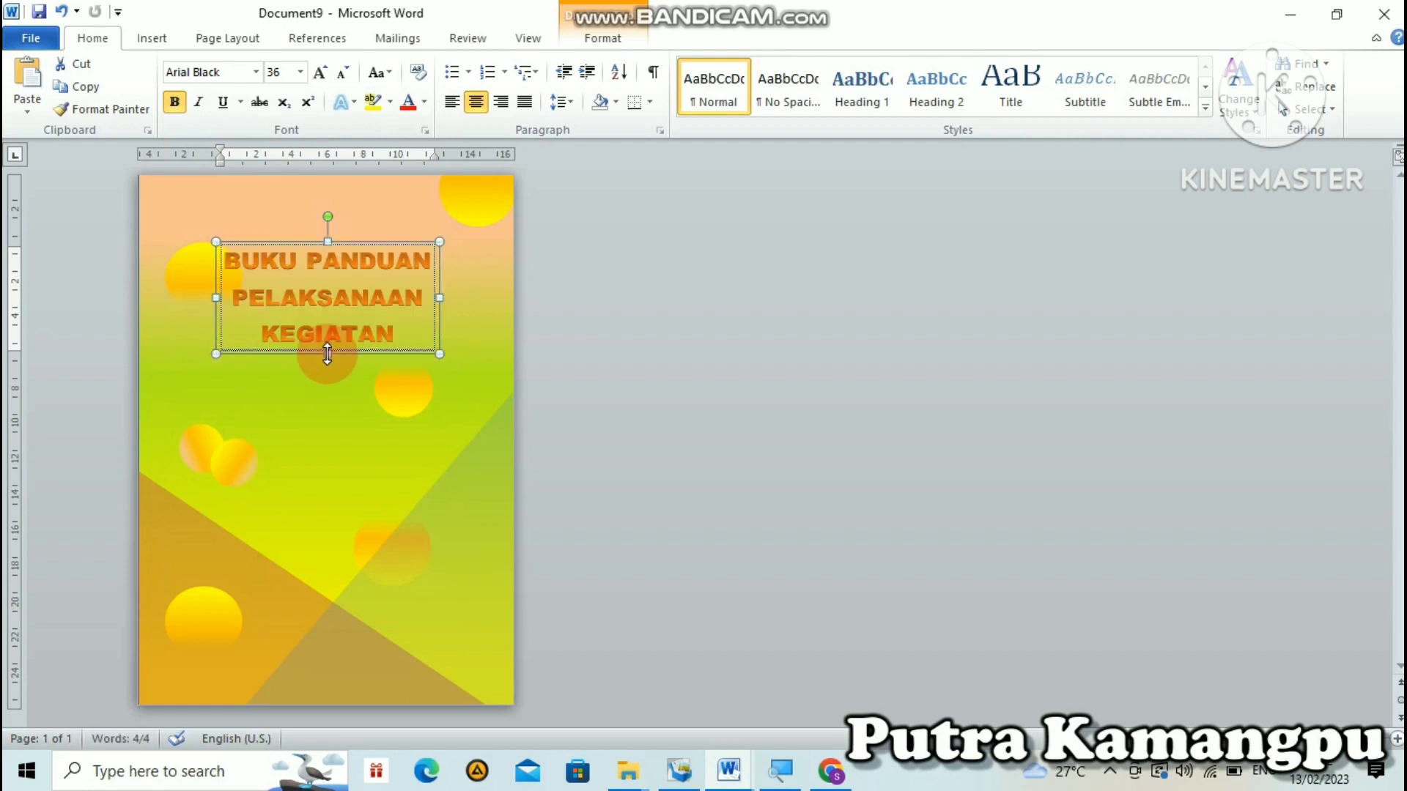
# - Apply a shape effect that casts a soft drop shadow behind the "BUKU PANDUAN PELAKSANAAN KEGIATAN" WordArt title and deselect it
pyautogui.click(388, 260)
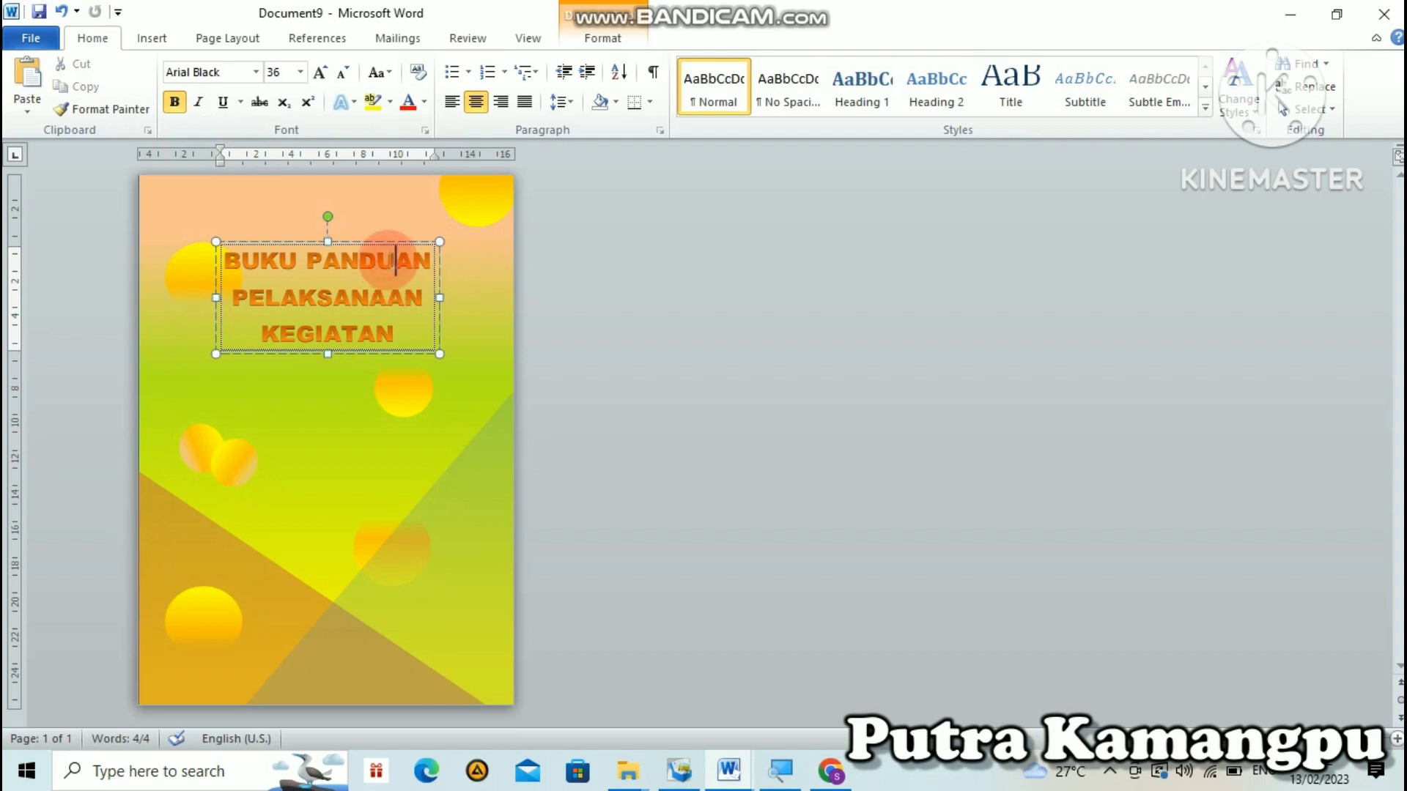
pyautogui.click(618, 37)
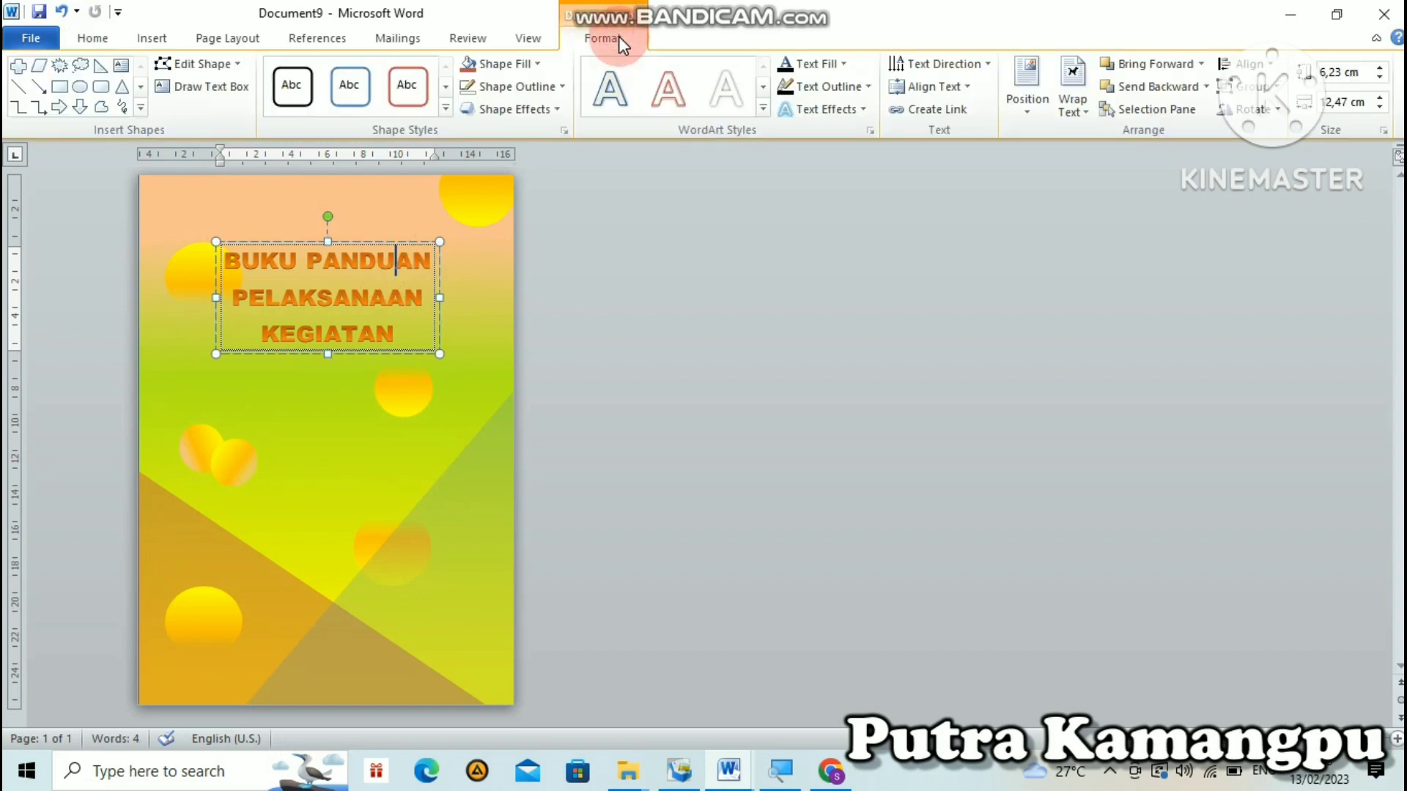
pyautogui.click(560, 107)
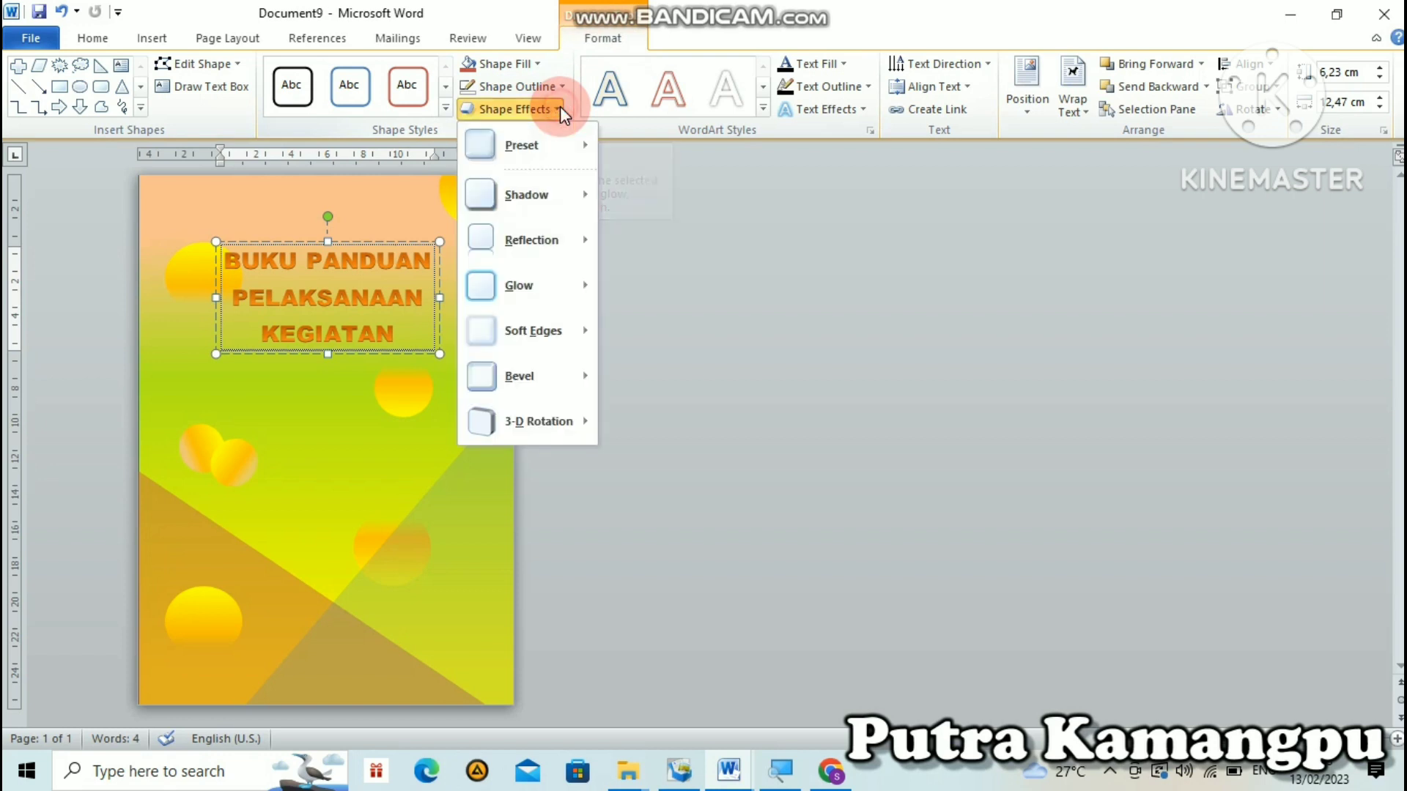
pyautogui.moveTo(561, 136)
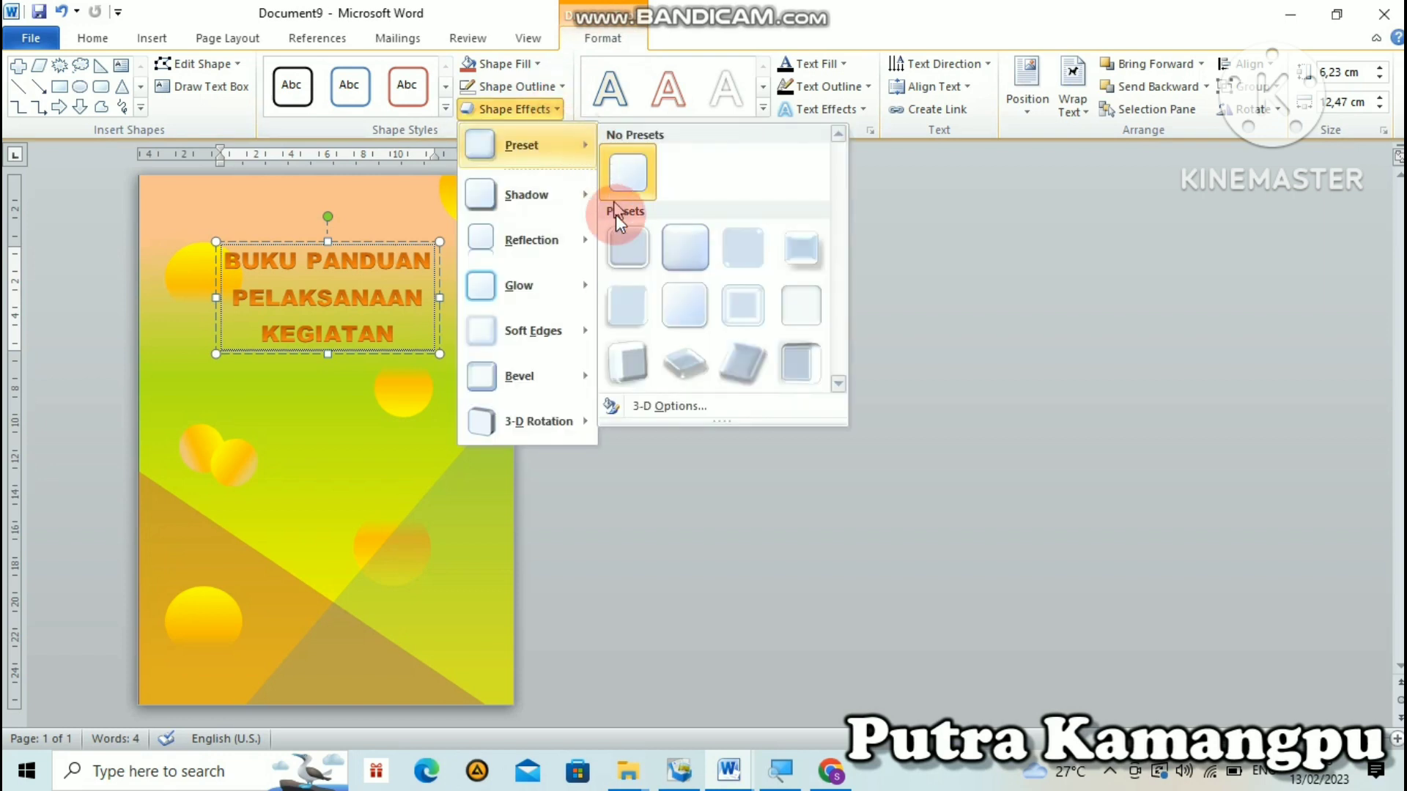
pyautogui.click(622, 293)
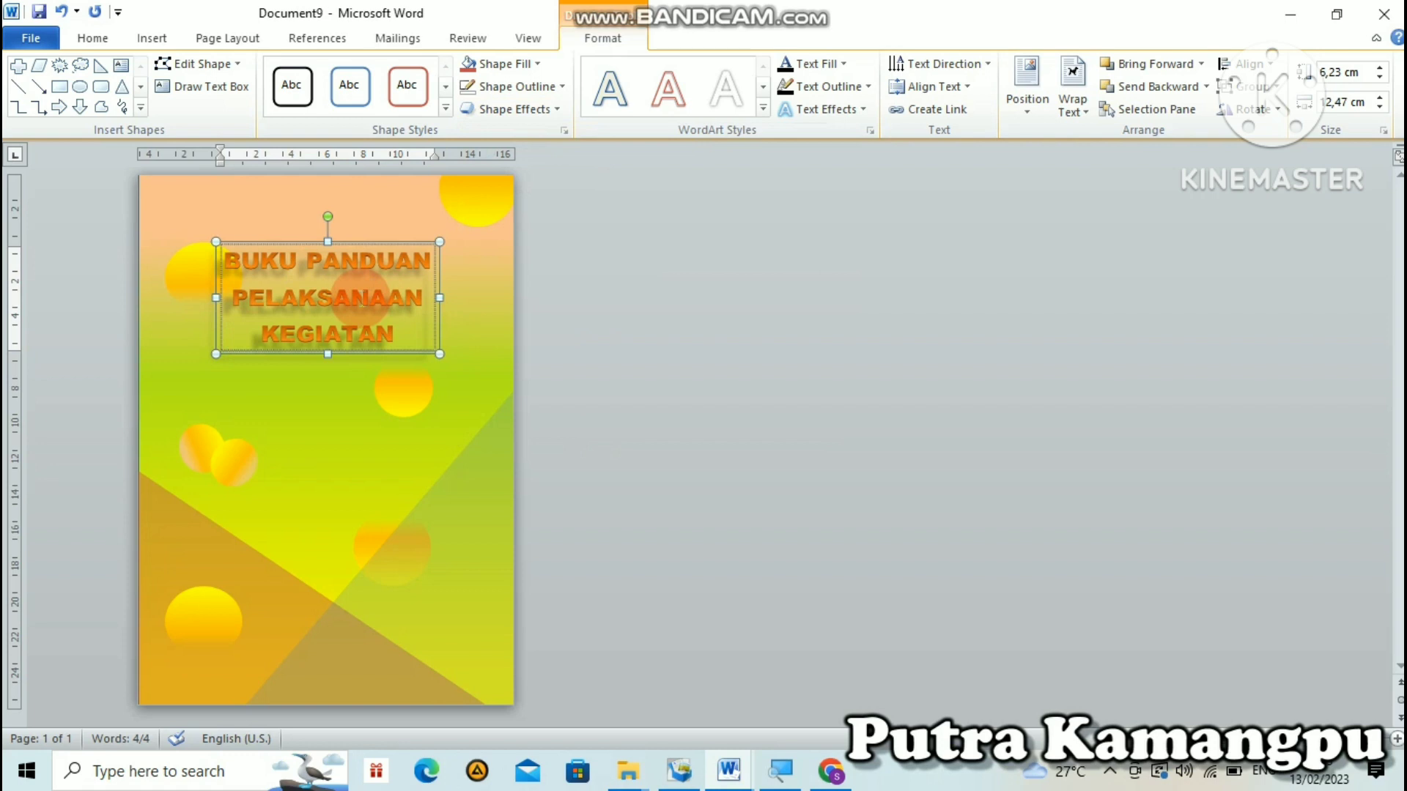
pyautogui.click(488, 308)
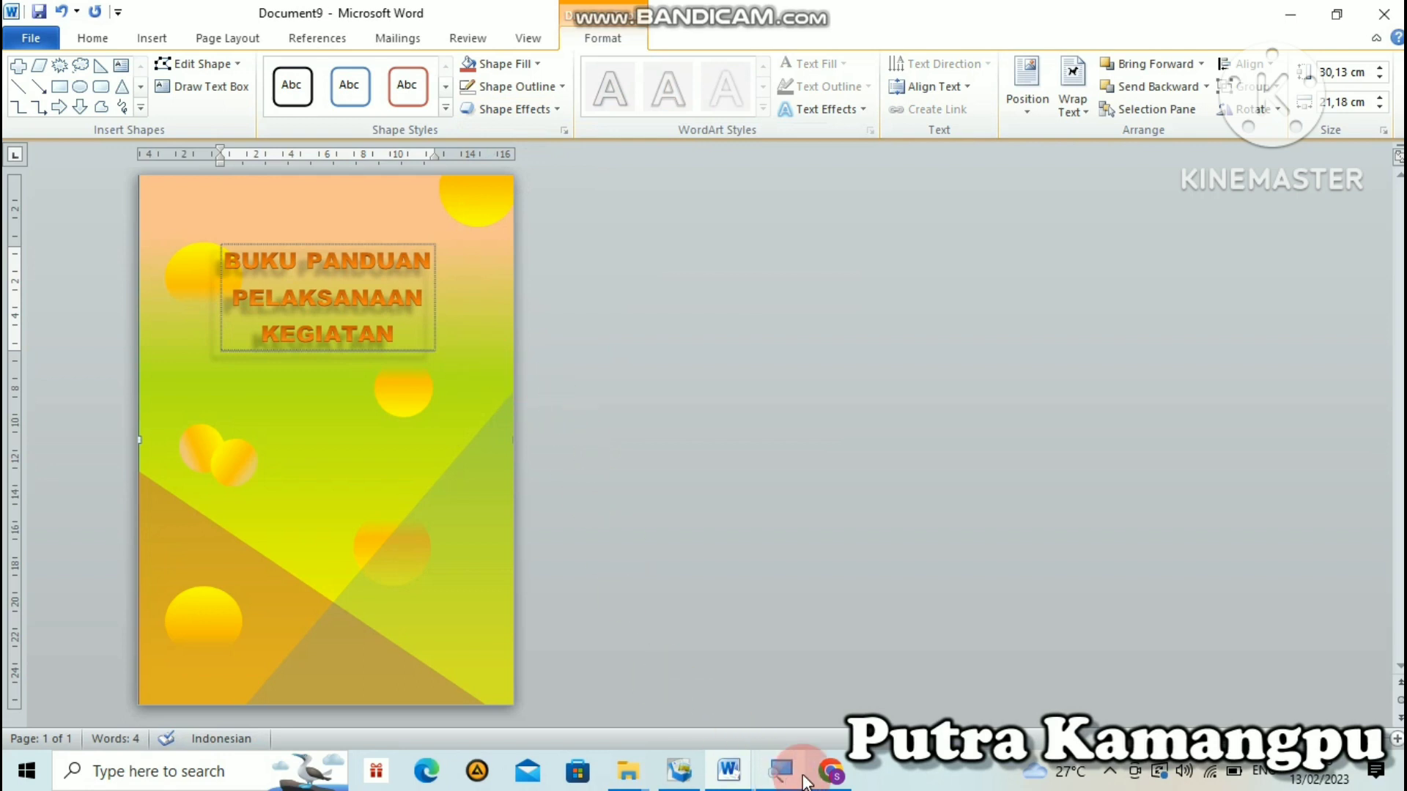
# - Switch to Document1 and copy the Tut Wuri Handayani logo from its cover
pyautogui.moveTo(742, 778)
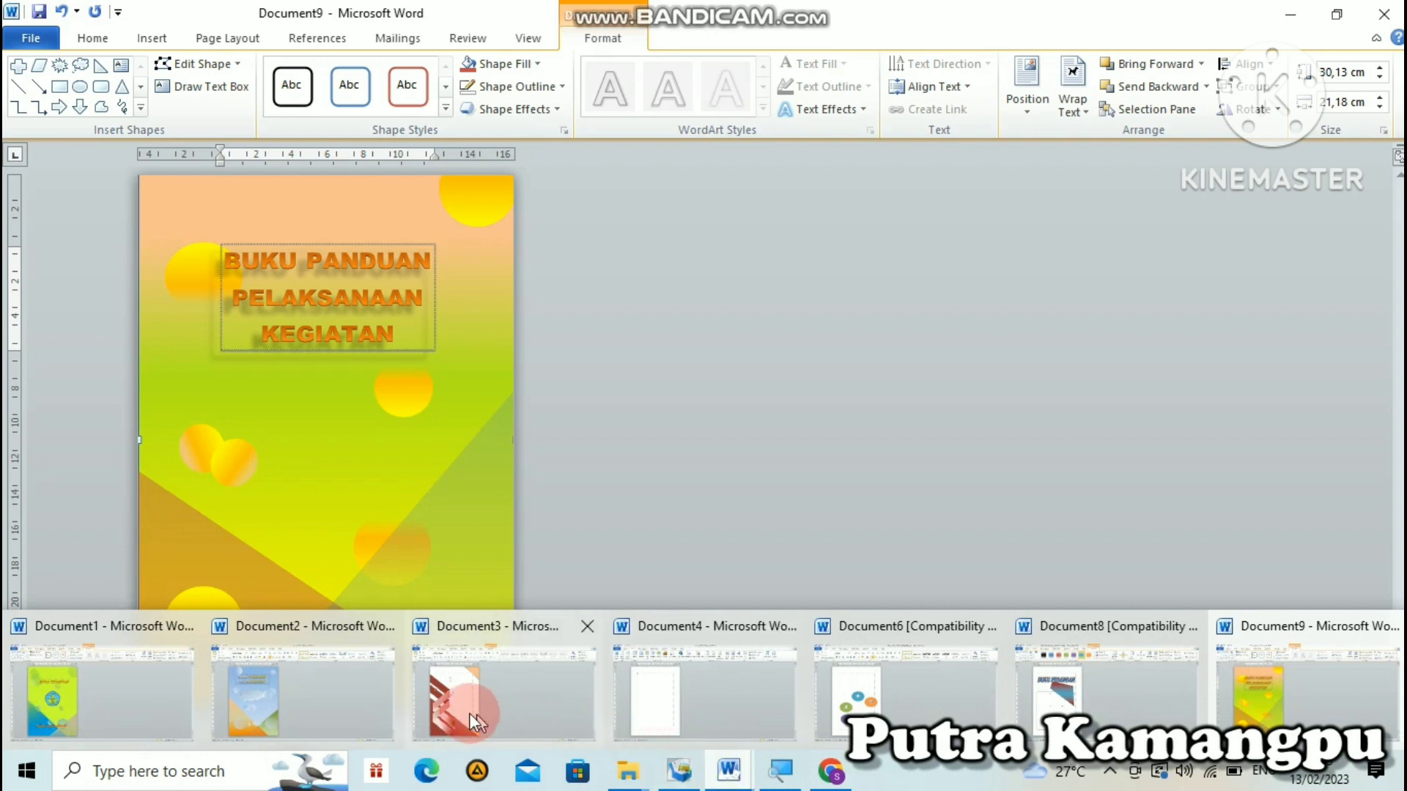
pyautogui.click(68, 700)
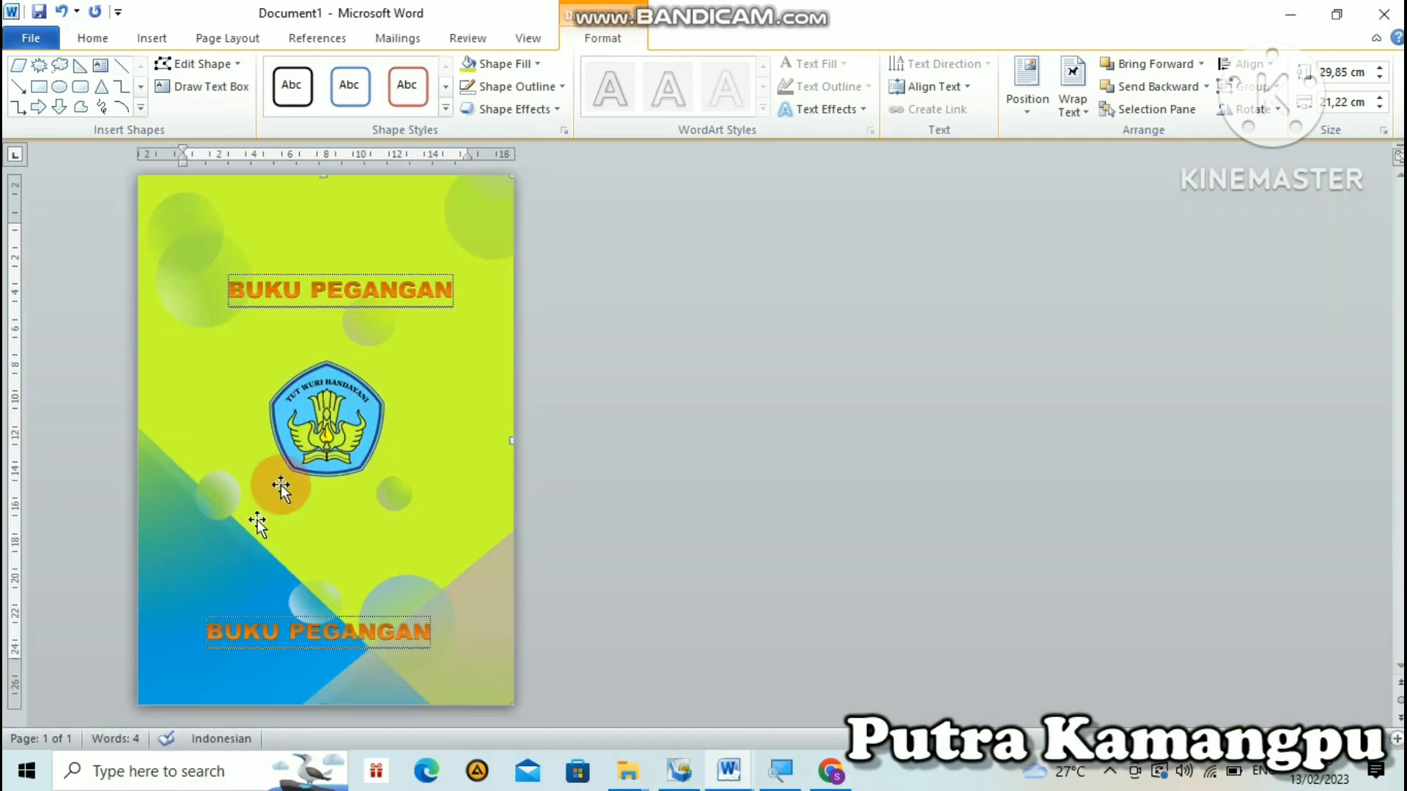
pyautogui.click(308, 434)
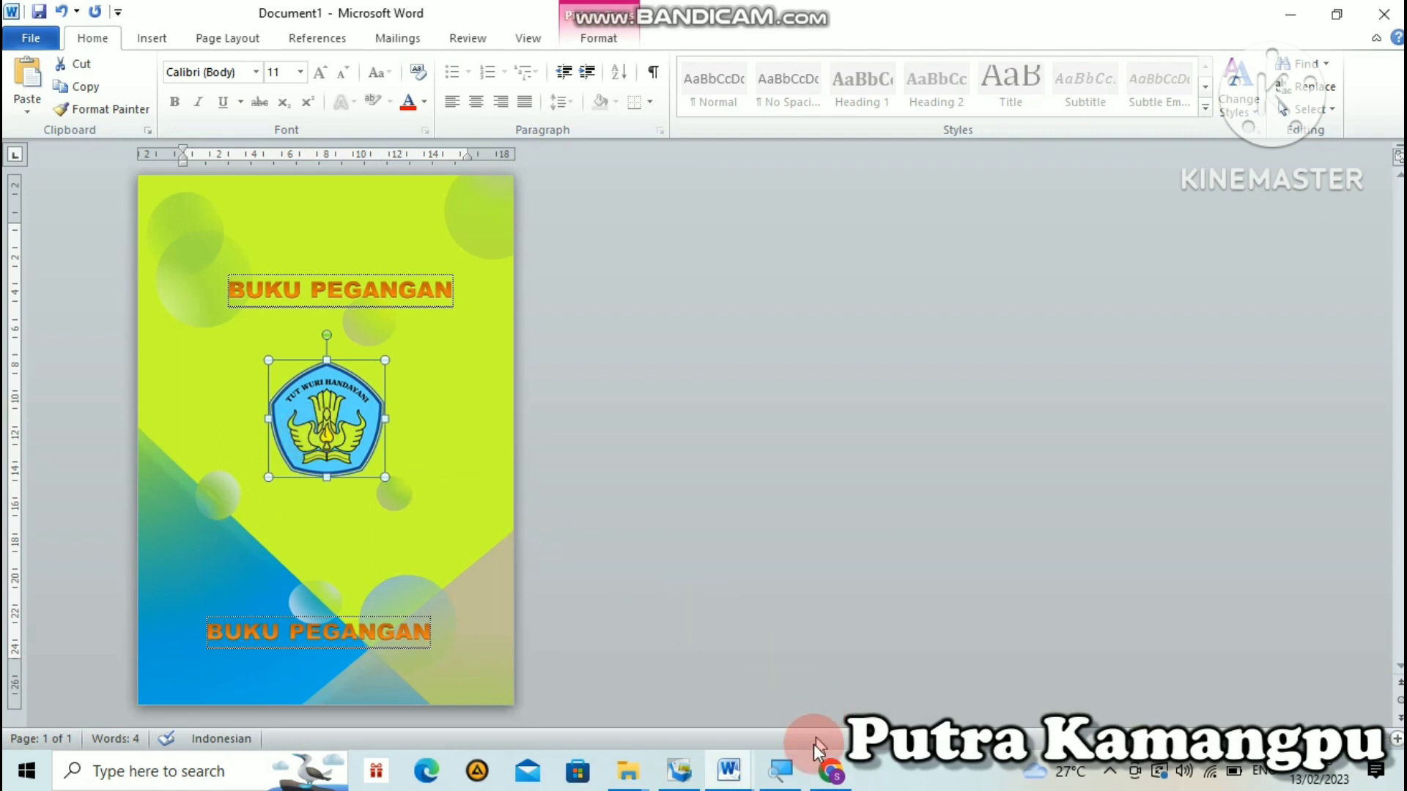
# - Paste the logo into the Document9 cover, move it below the title and shrink it slightly
pyautogui.moveTo(726, 769)
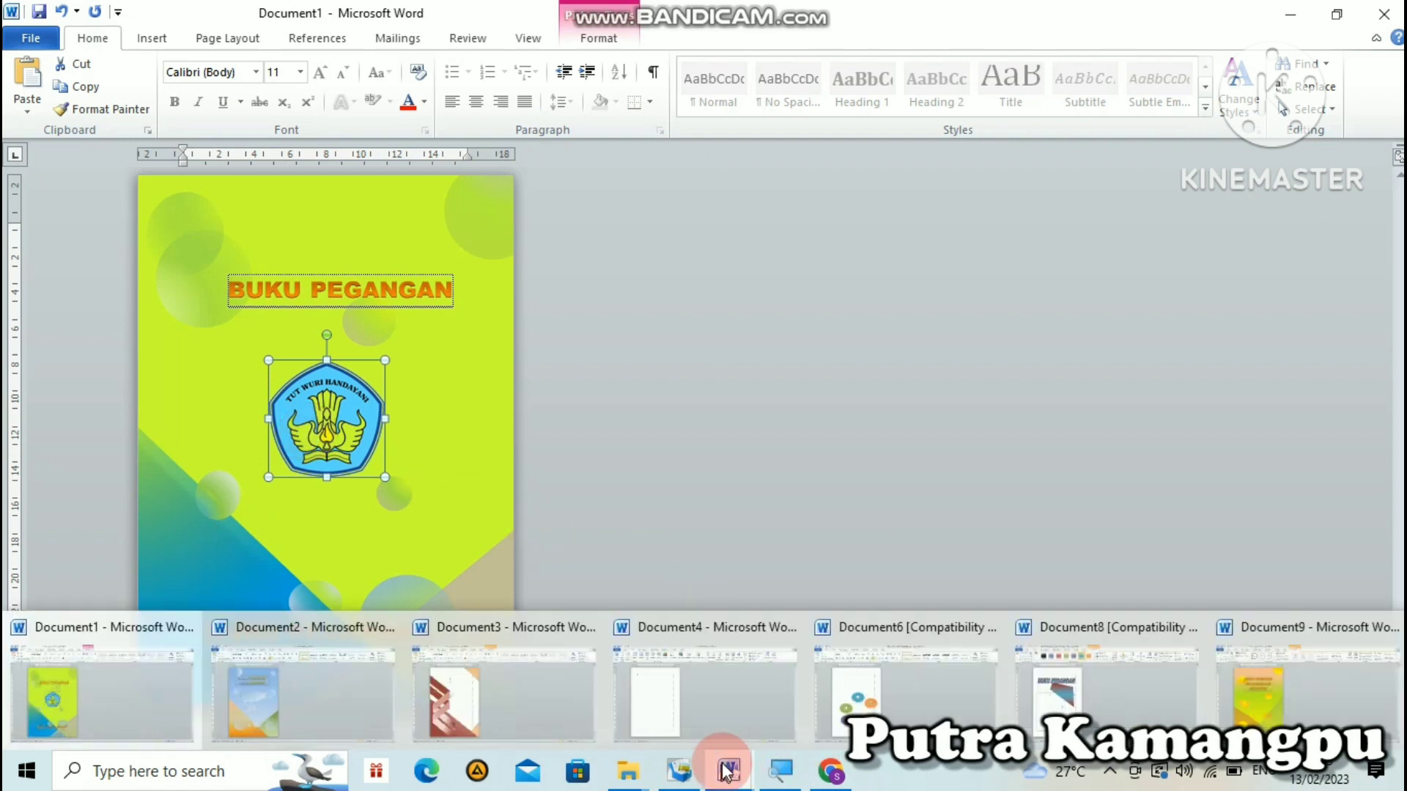
pyautogui.click(1290, 696)
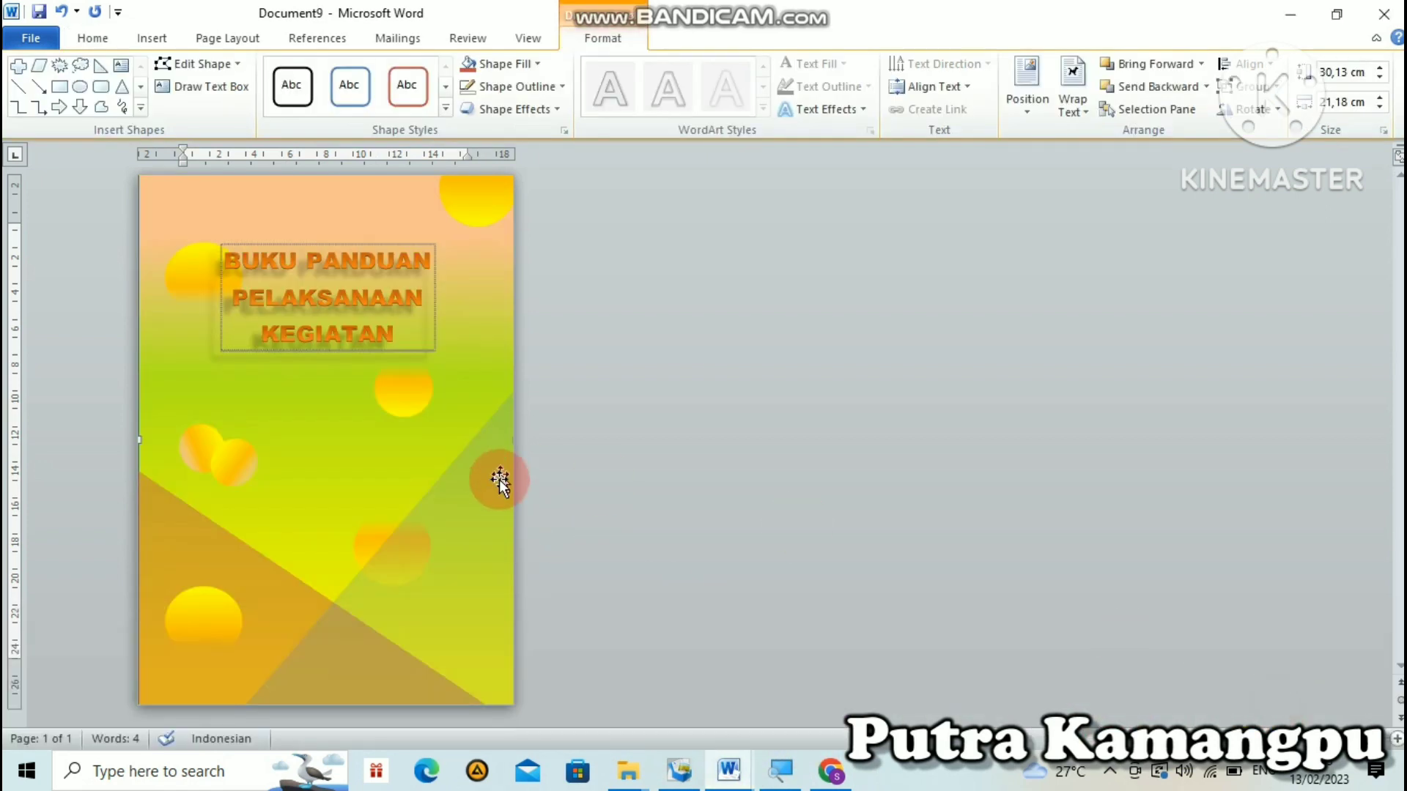
pyautogui.rightClick(301, 405)
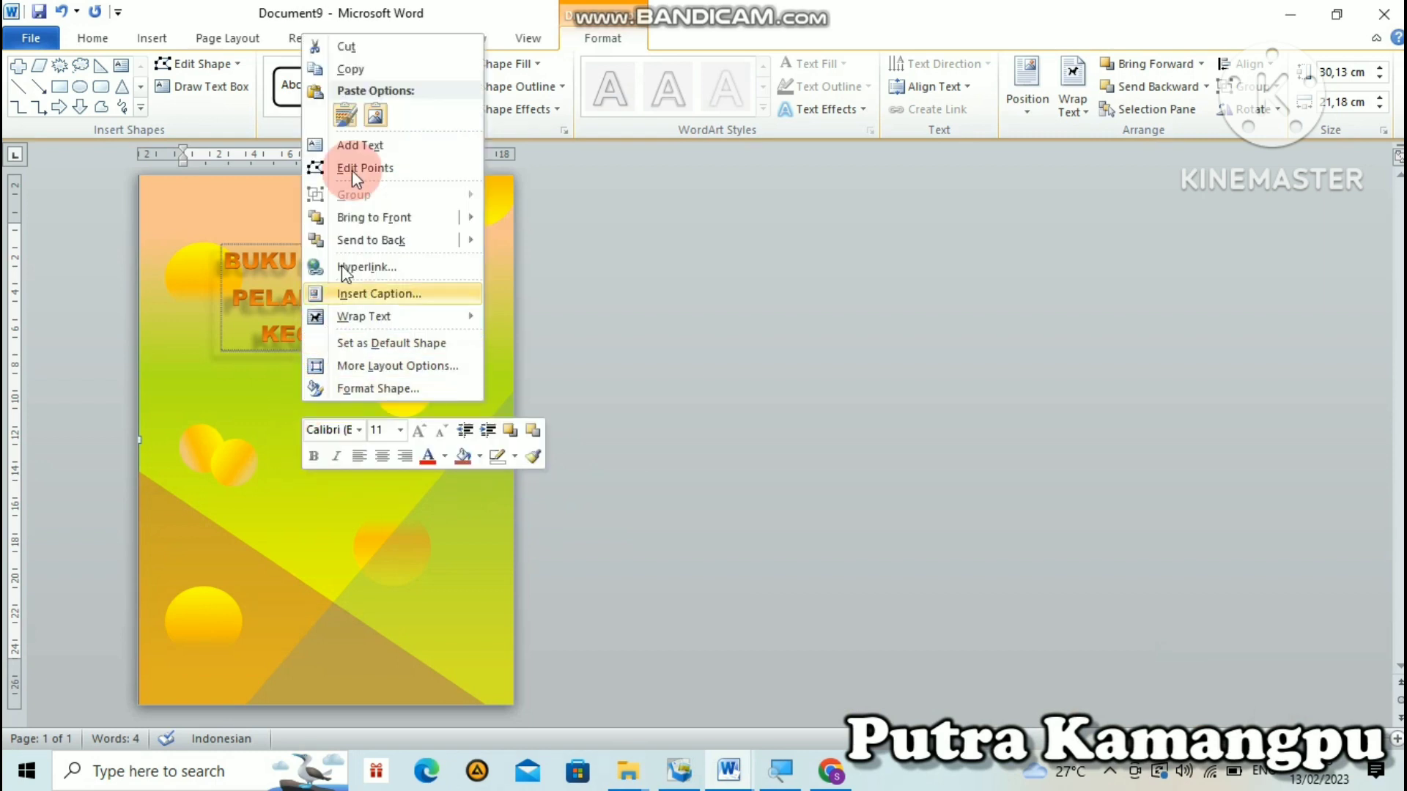
pyautogui.click(340, 112)
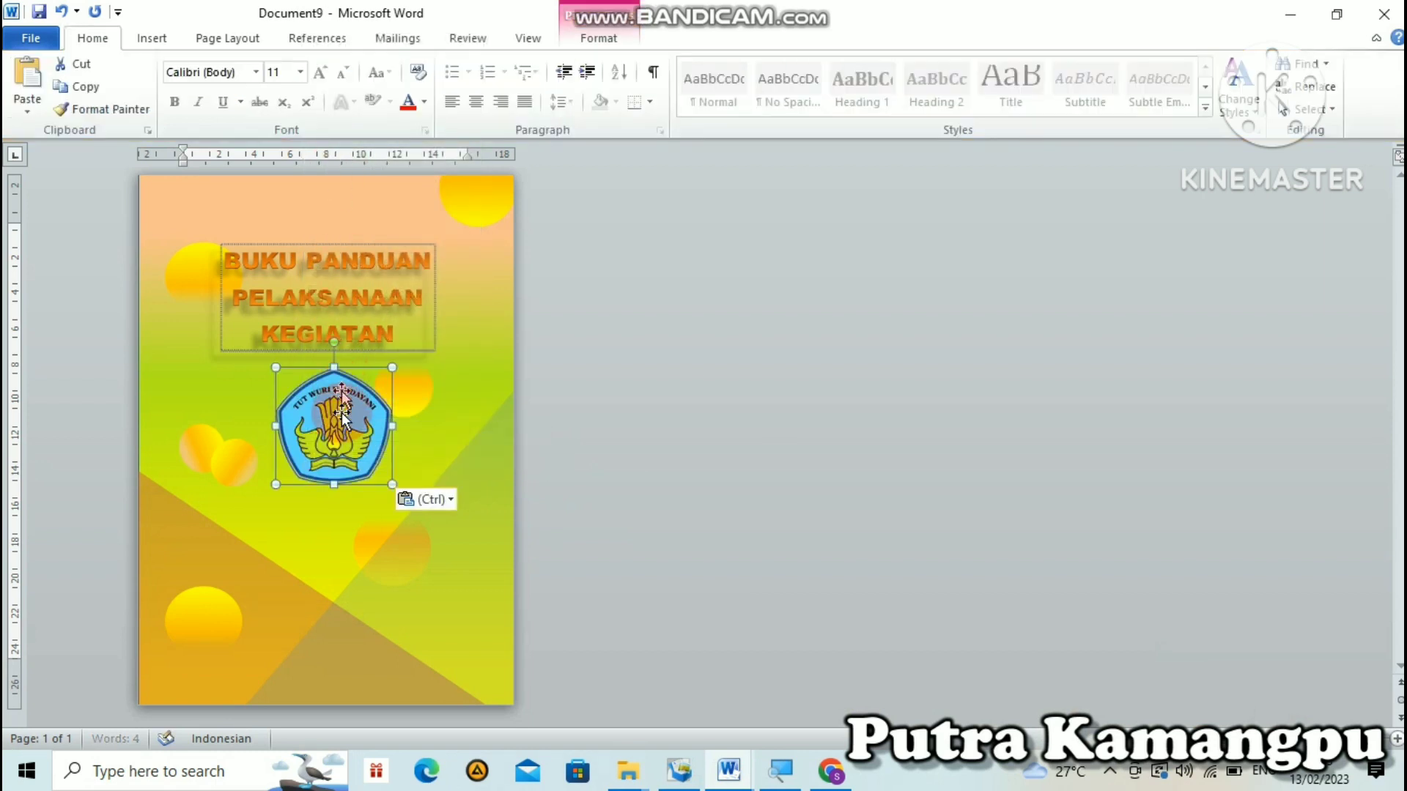
pyautogui.moveTo(337, 421); pyautogui.dragTo(319, 445)
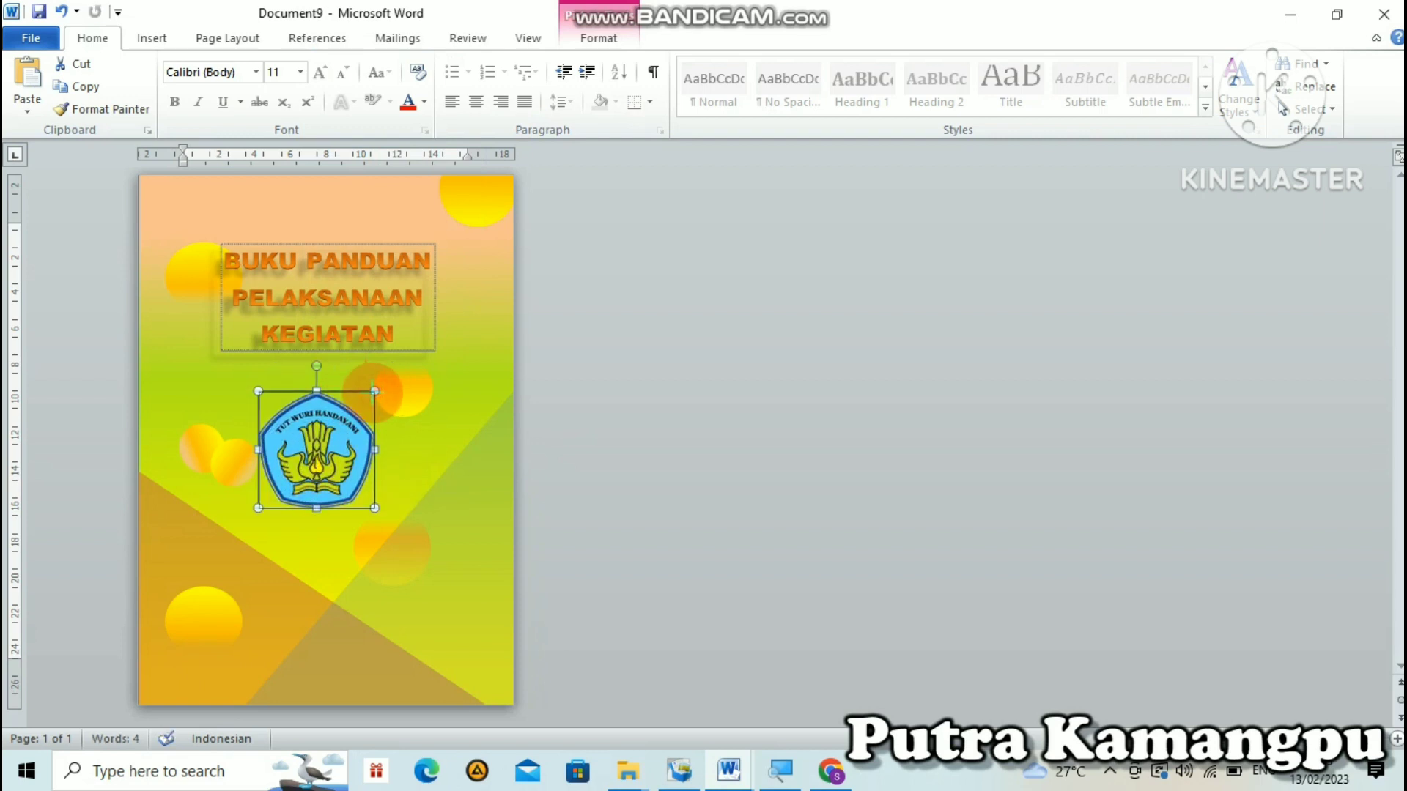
pyautogui.moveTo(367, 417); pyautogui.dragTo(318, 438)
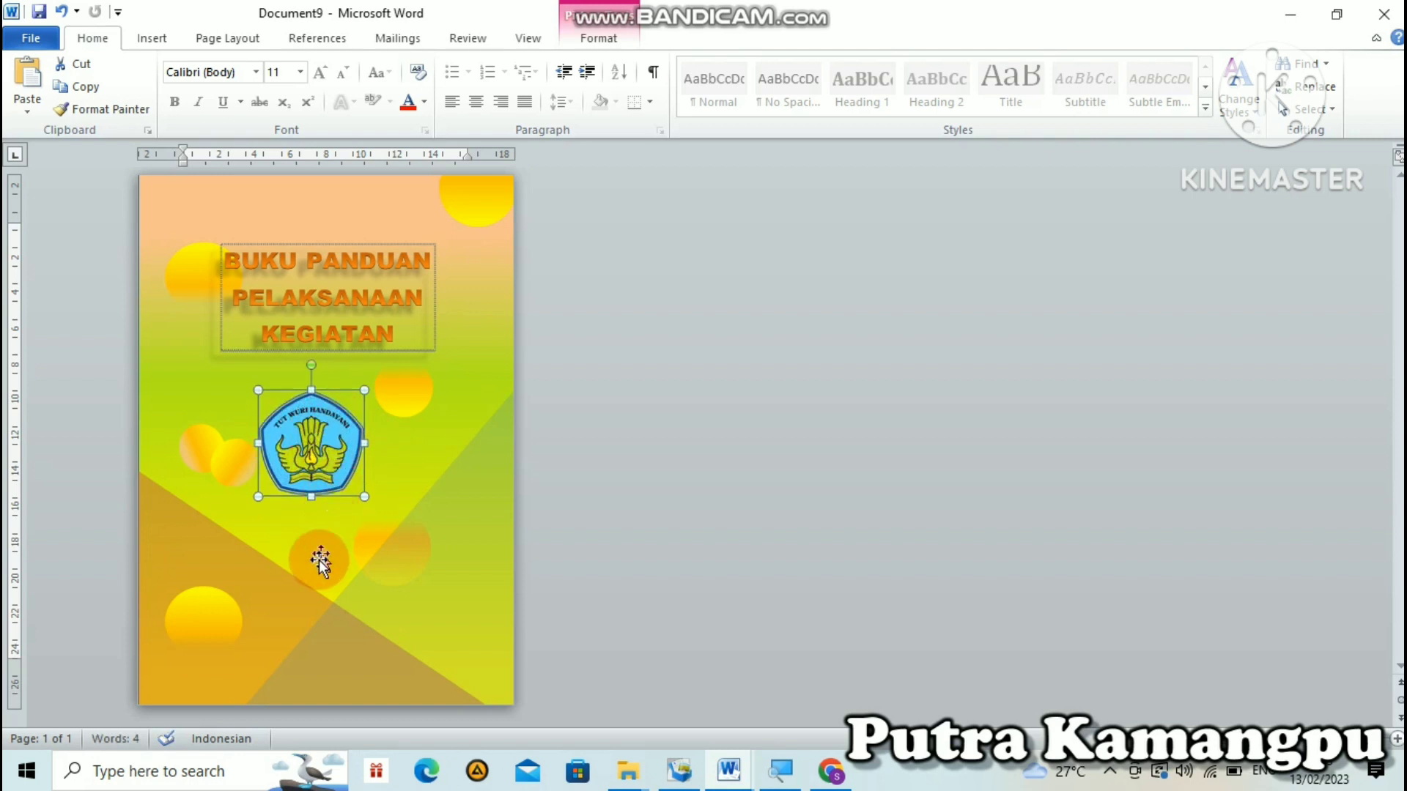
# - Duplicate the WordArt title below the logo and replace the copy's text with "DINAS PENDIDIKAN"
pyautogui.click(339, 243)
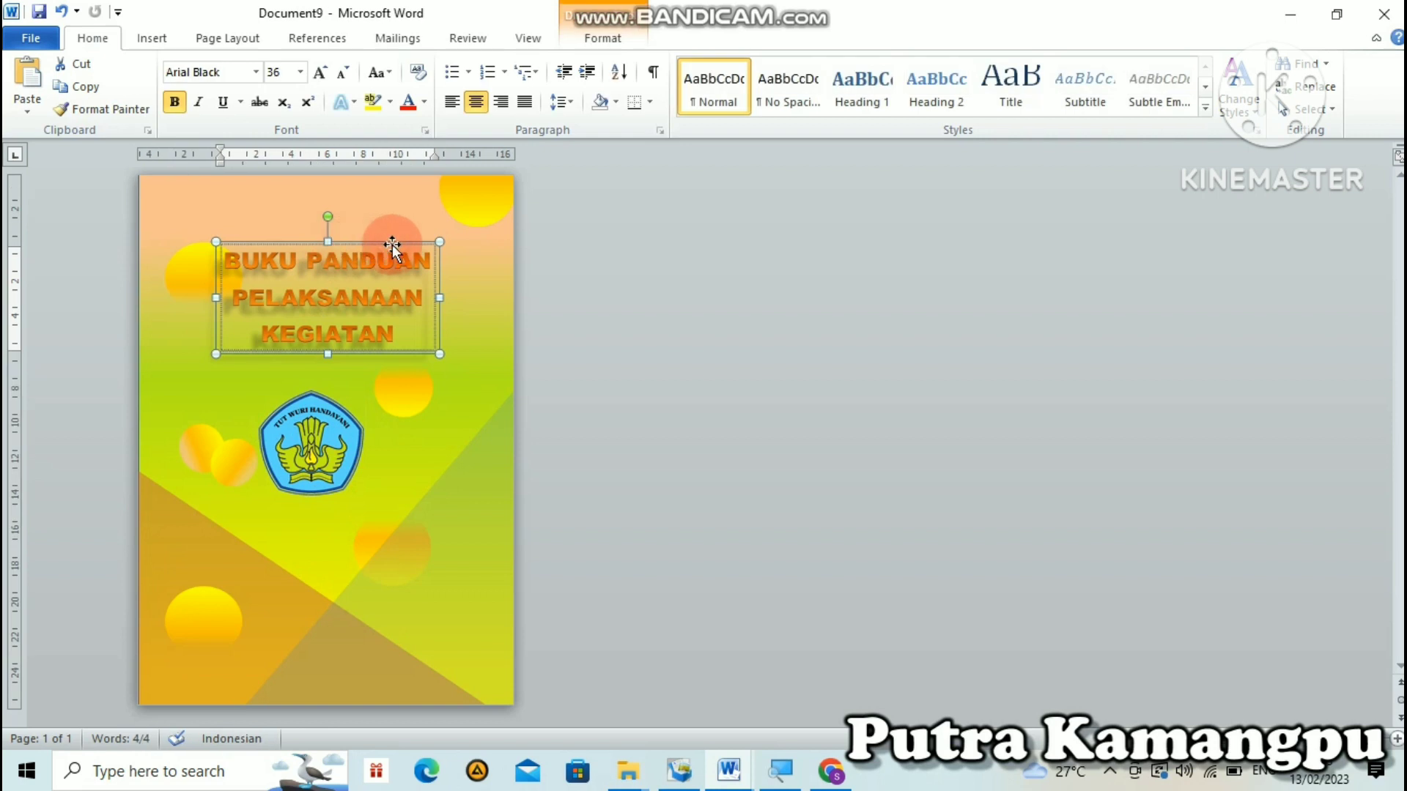
pyautogui.moveTo(392, 243); pyautogui.dragTo(455, 562)
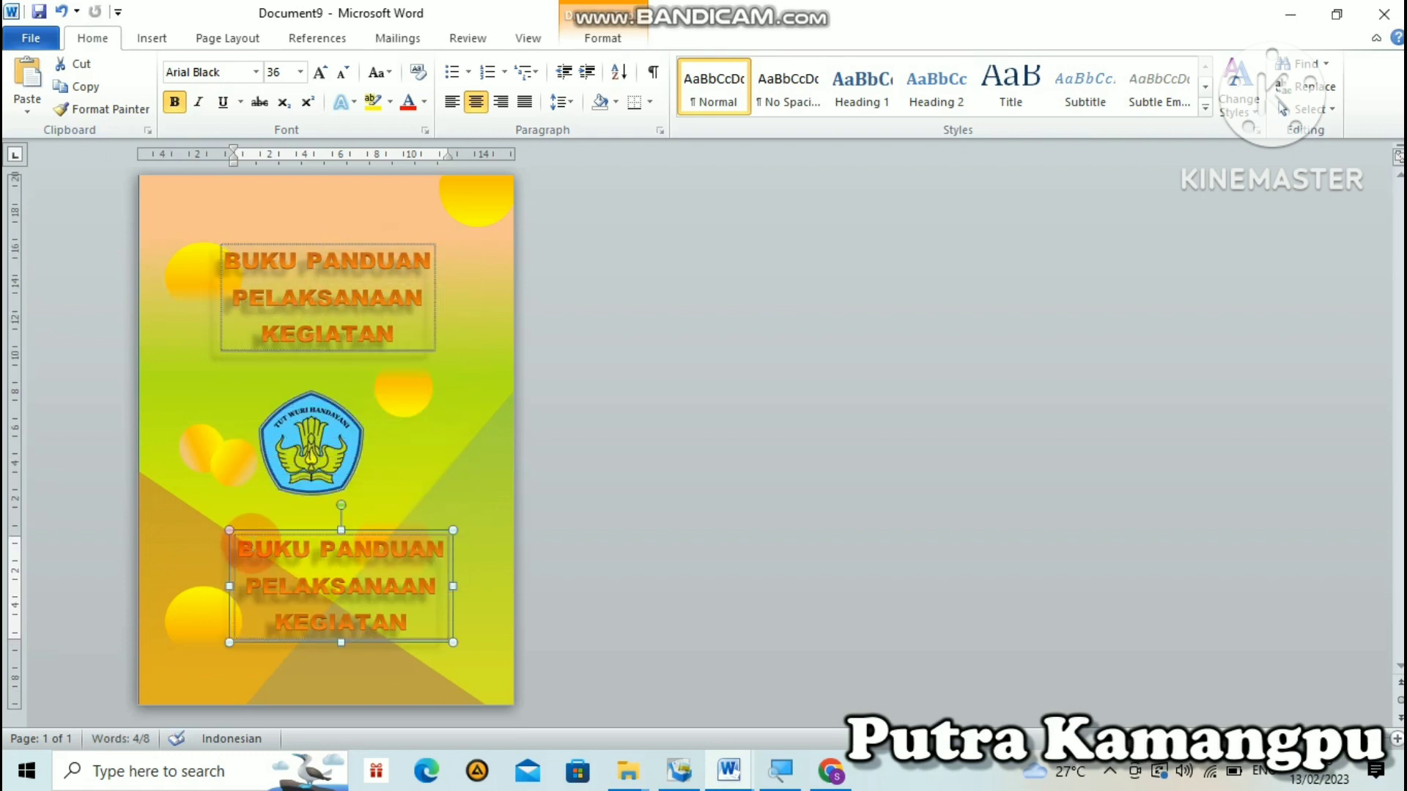
pyautogui.moveTo(231, 549); pyautogui.dragTo(429, 628)
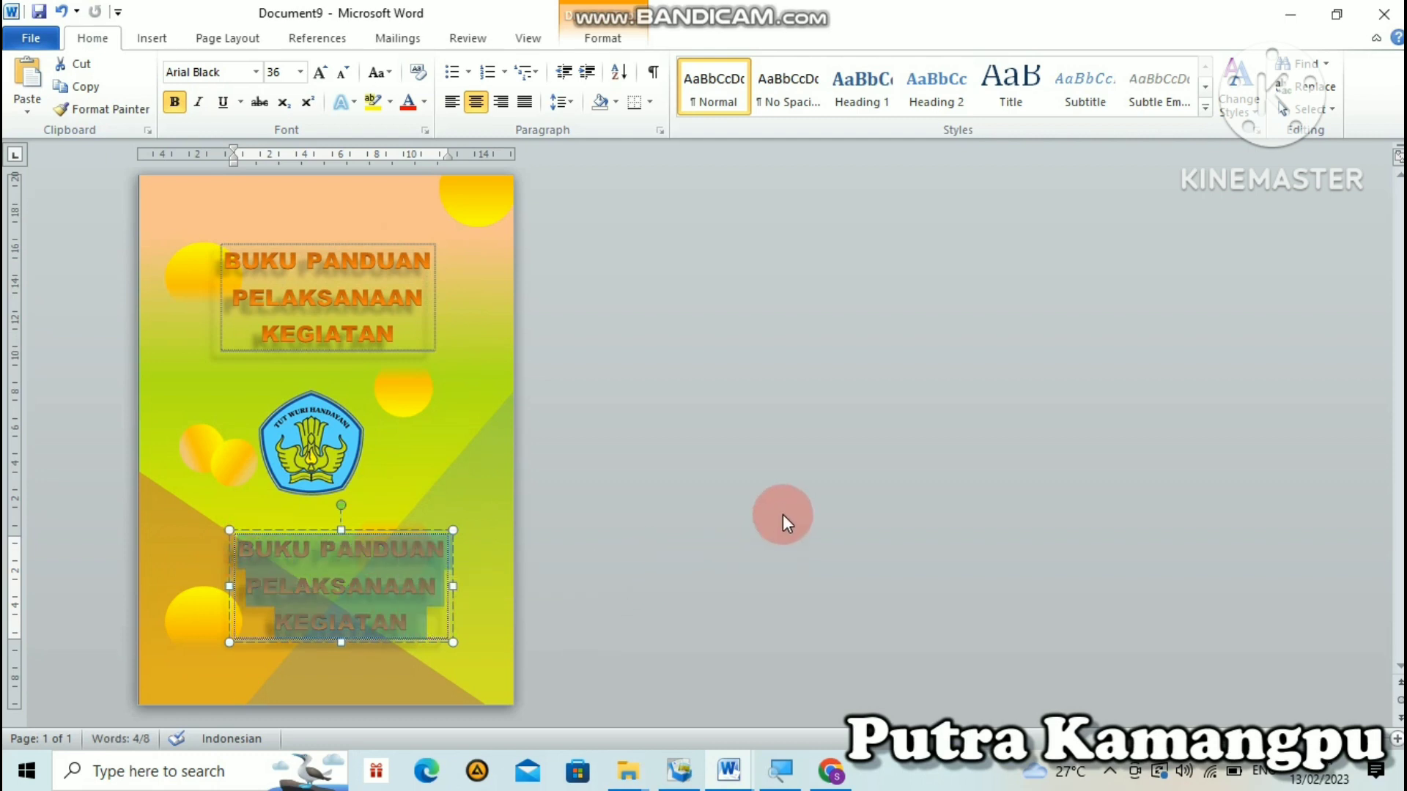
pyautogui.write('D')
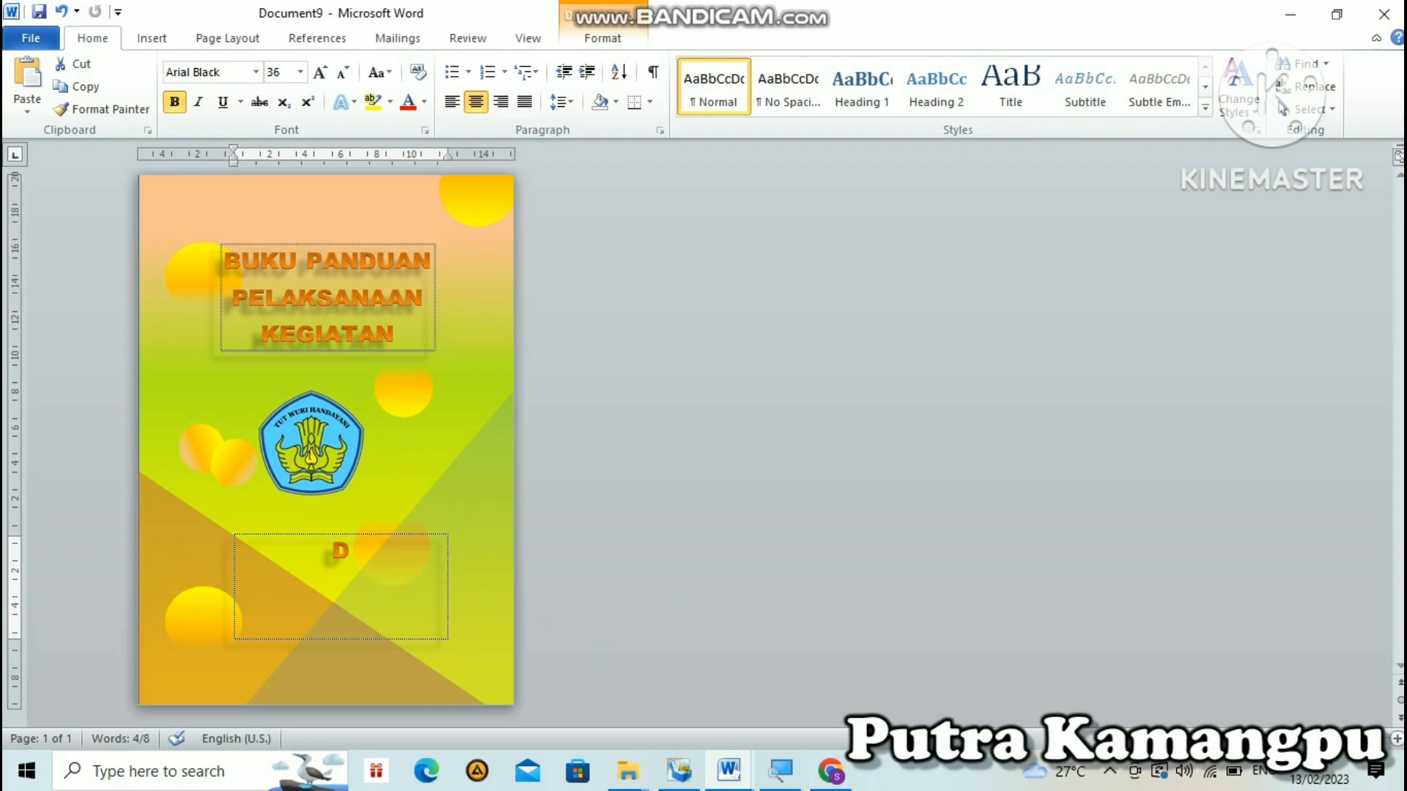
pyautogui.write('INAS P')
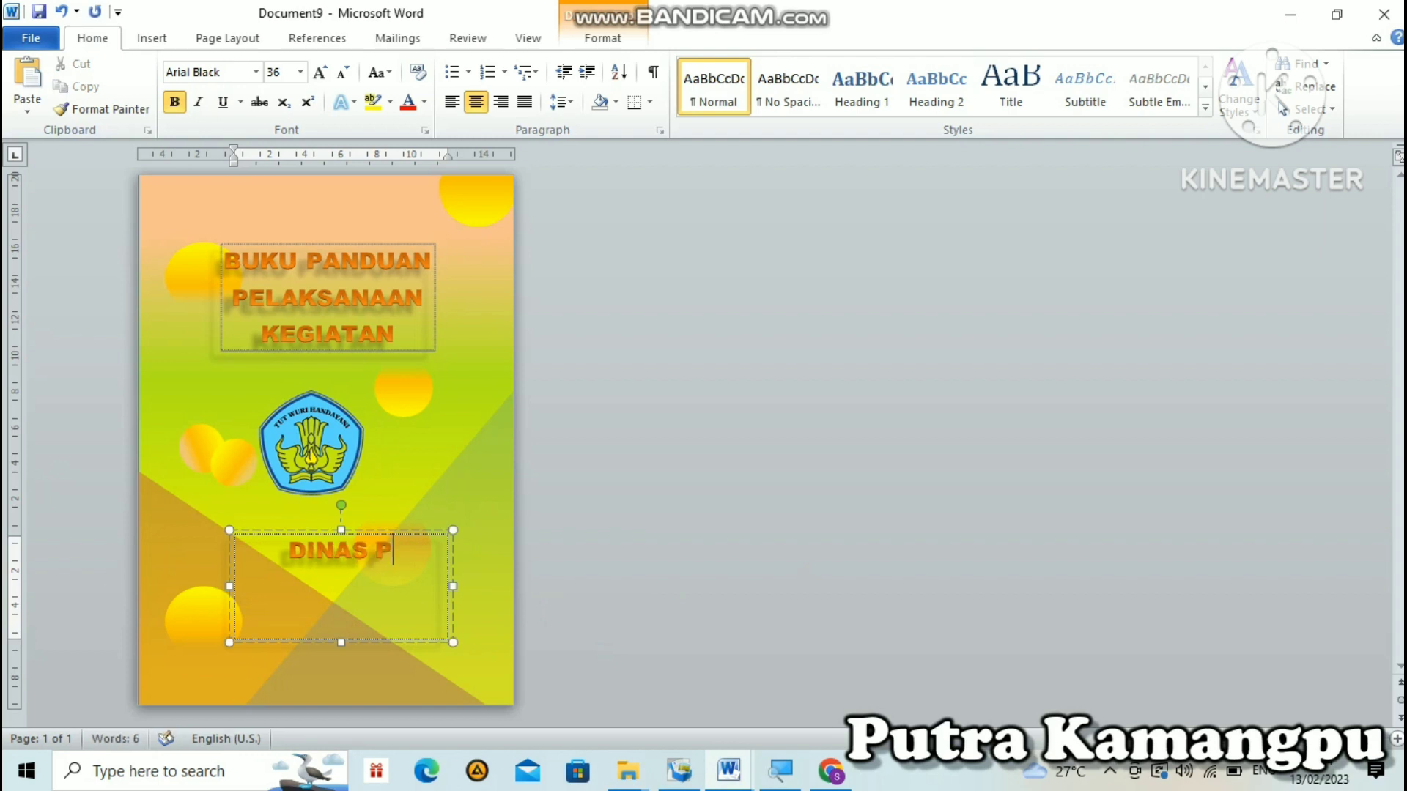
pyautogui.write('ENDIDIKAN')
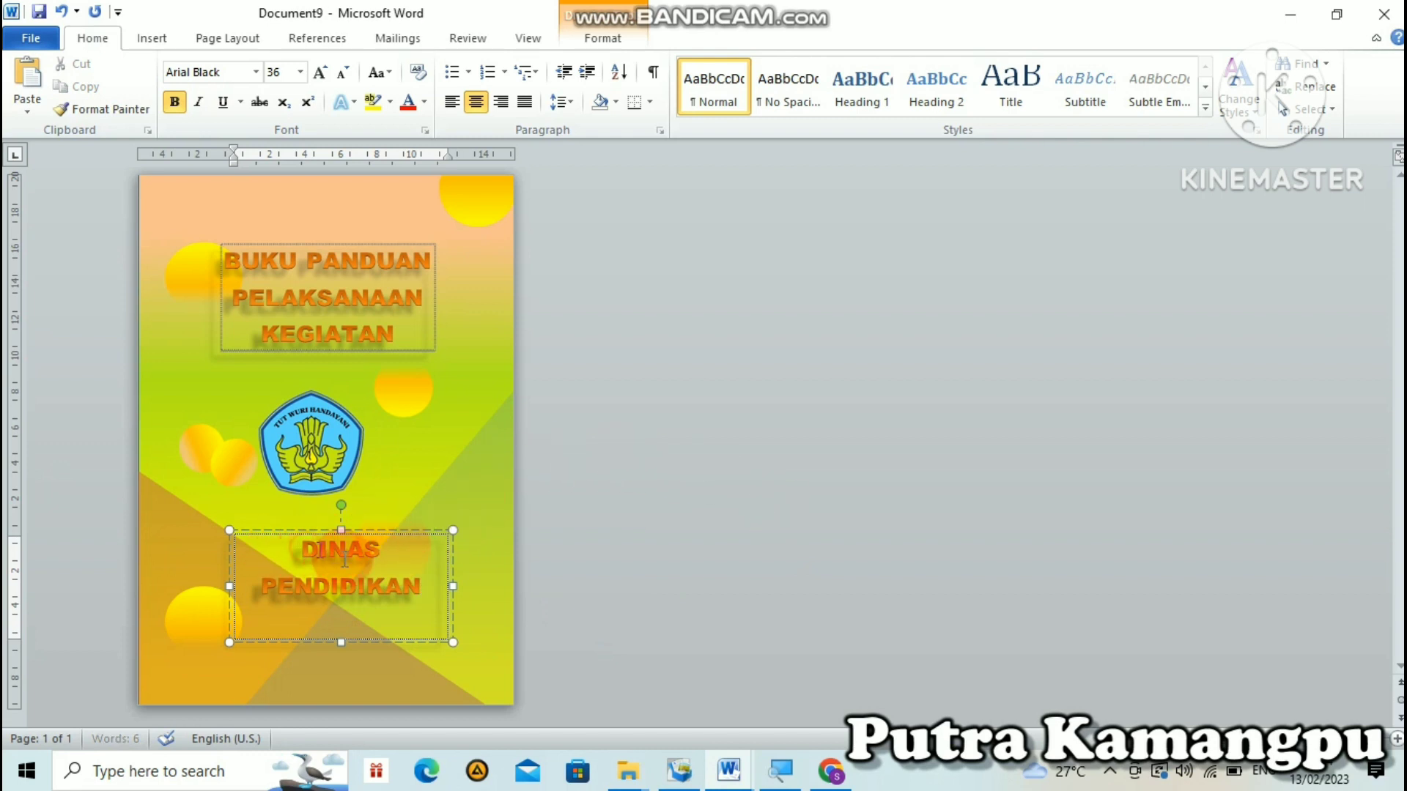
# - Set the "DINAS PENDIDIKAN" text to size 28 and widen its box on both sides to nearly the page width
pyautogui.moveTo(344, 558); pyautogui.dragTo(415, 591)
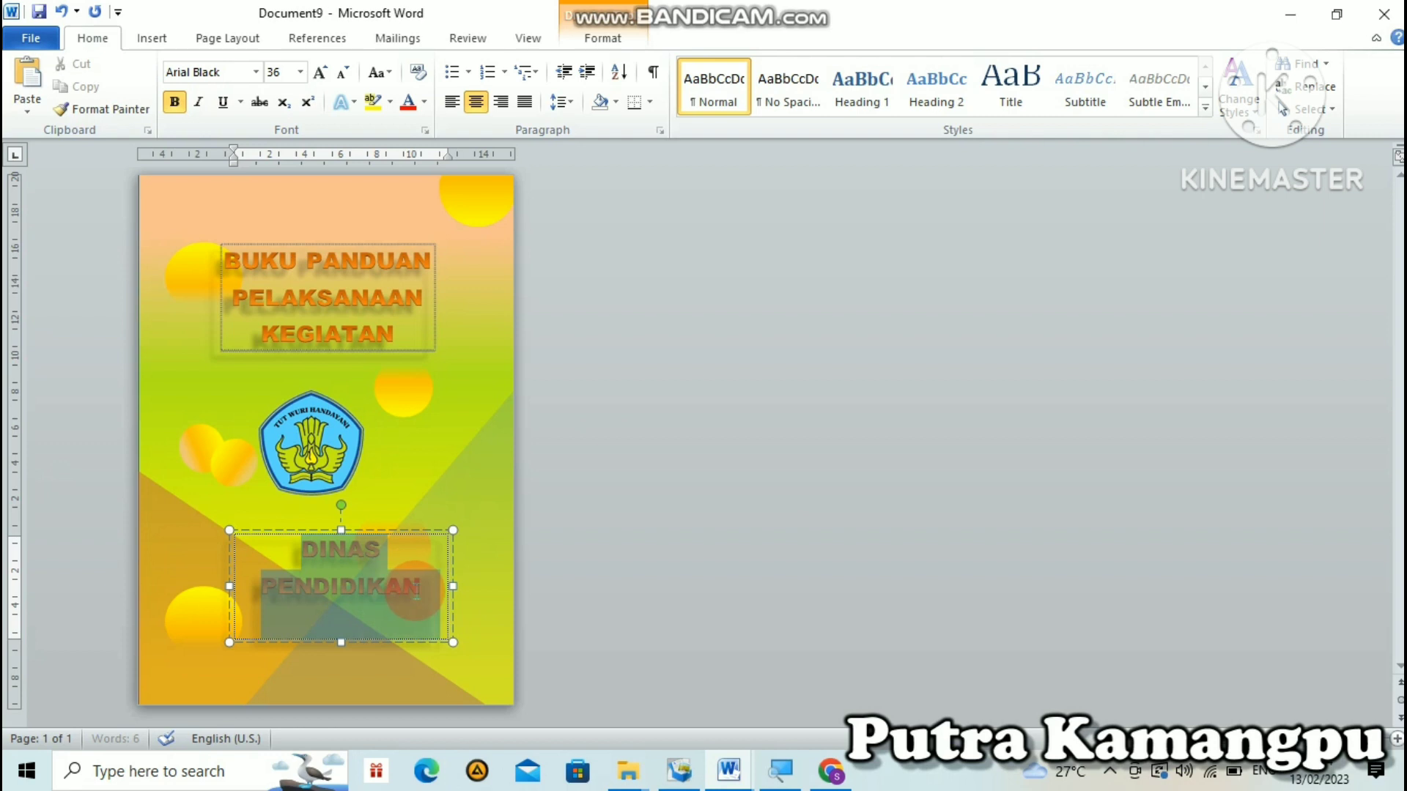
pyautogui.click(336, 72)
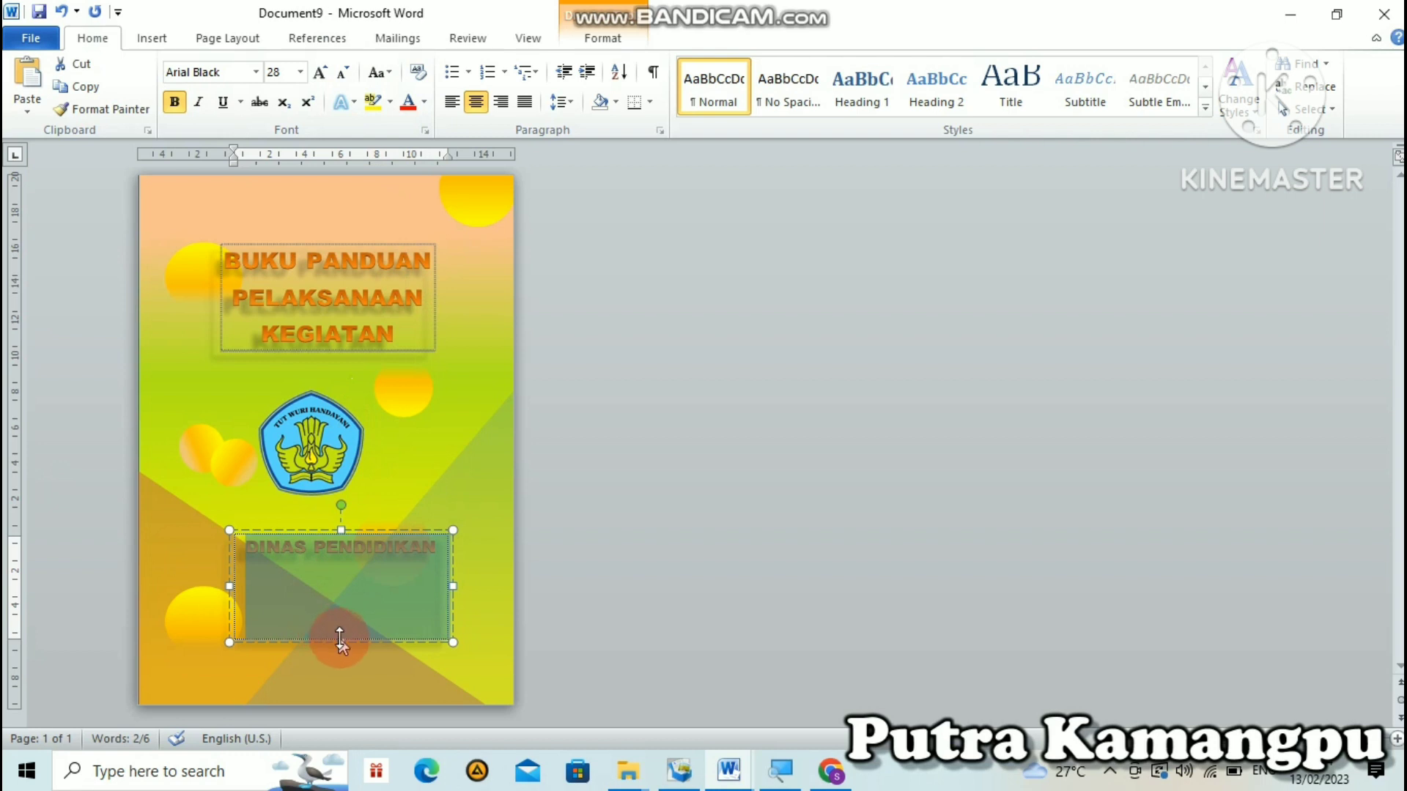
pyautogui.moveTo(341, 636); pyautogui.dragTo(315, 592)
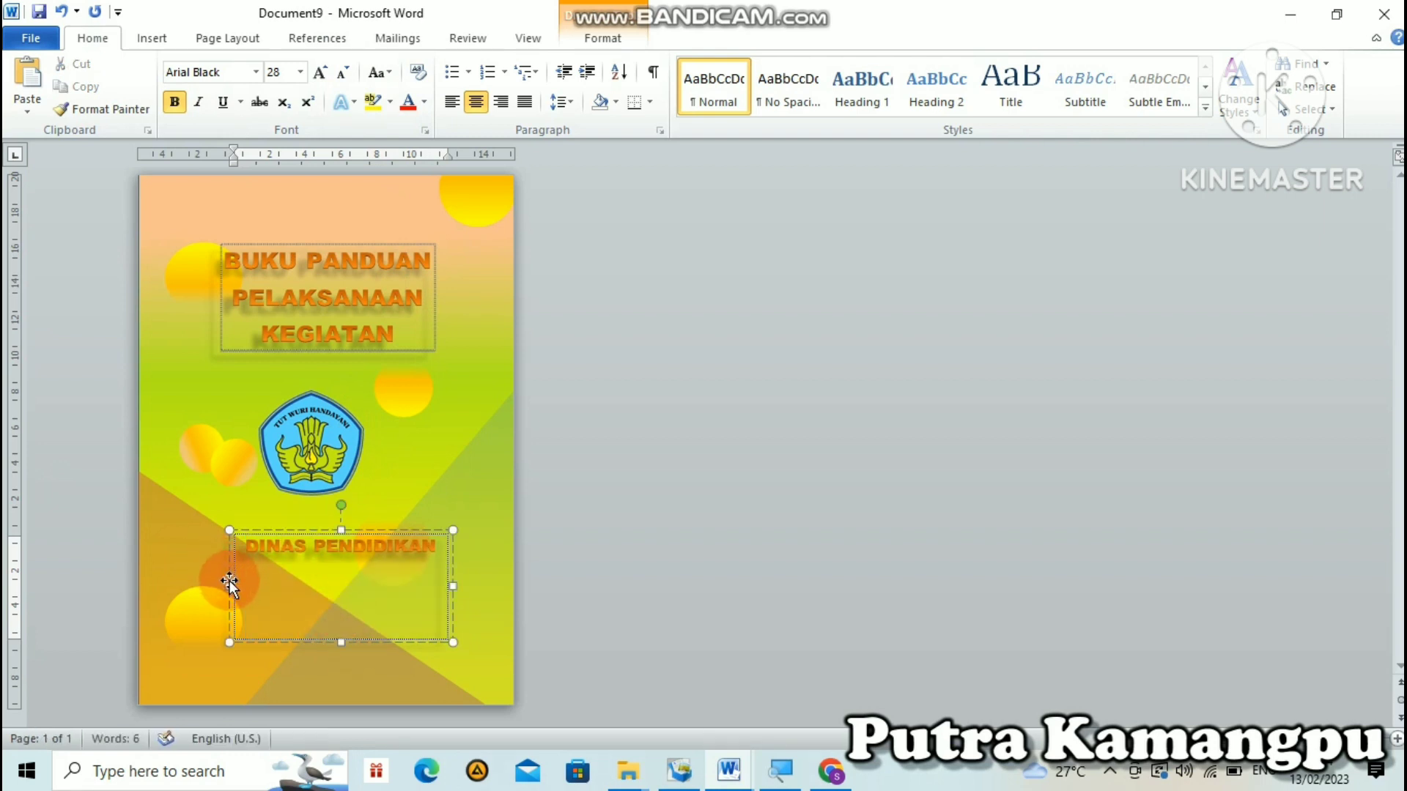
pyautogui.moveTo(229, 586); pyautogui.dragTo(171, 586)
pyautogui.moveTo(450, 585); pyautogui.dragTo(491, 586)
# - Extend the lower WordArt text with "KABUPATEN ALOR" and a new line reading "TAHUN 2023"
pyautogui.click(431, 551)
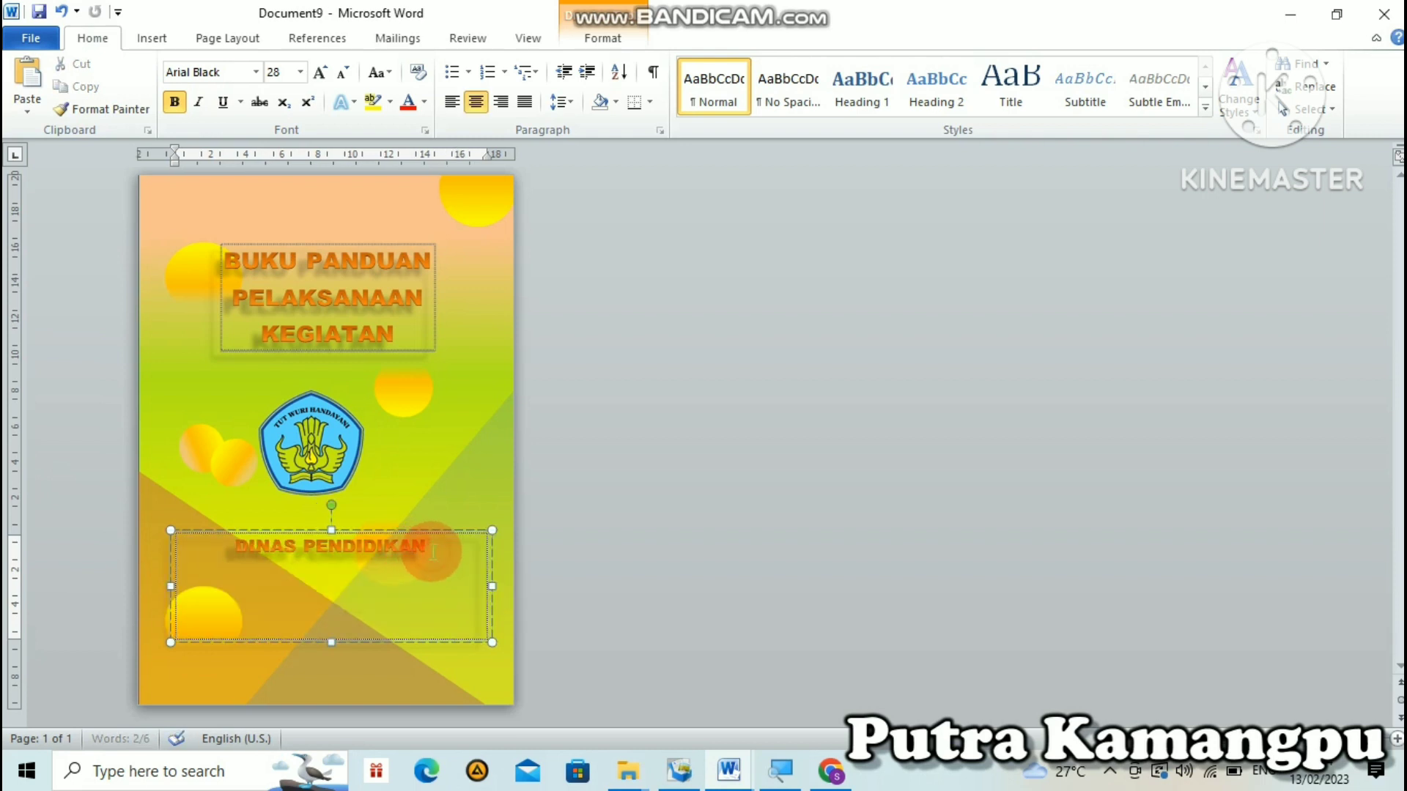
pyautogui.write('K')
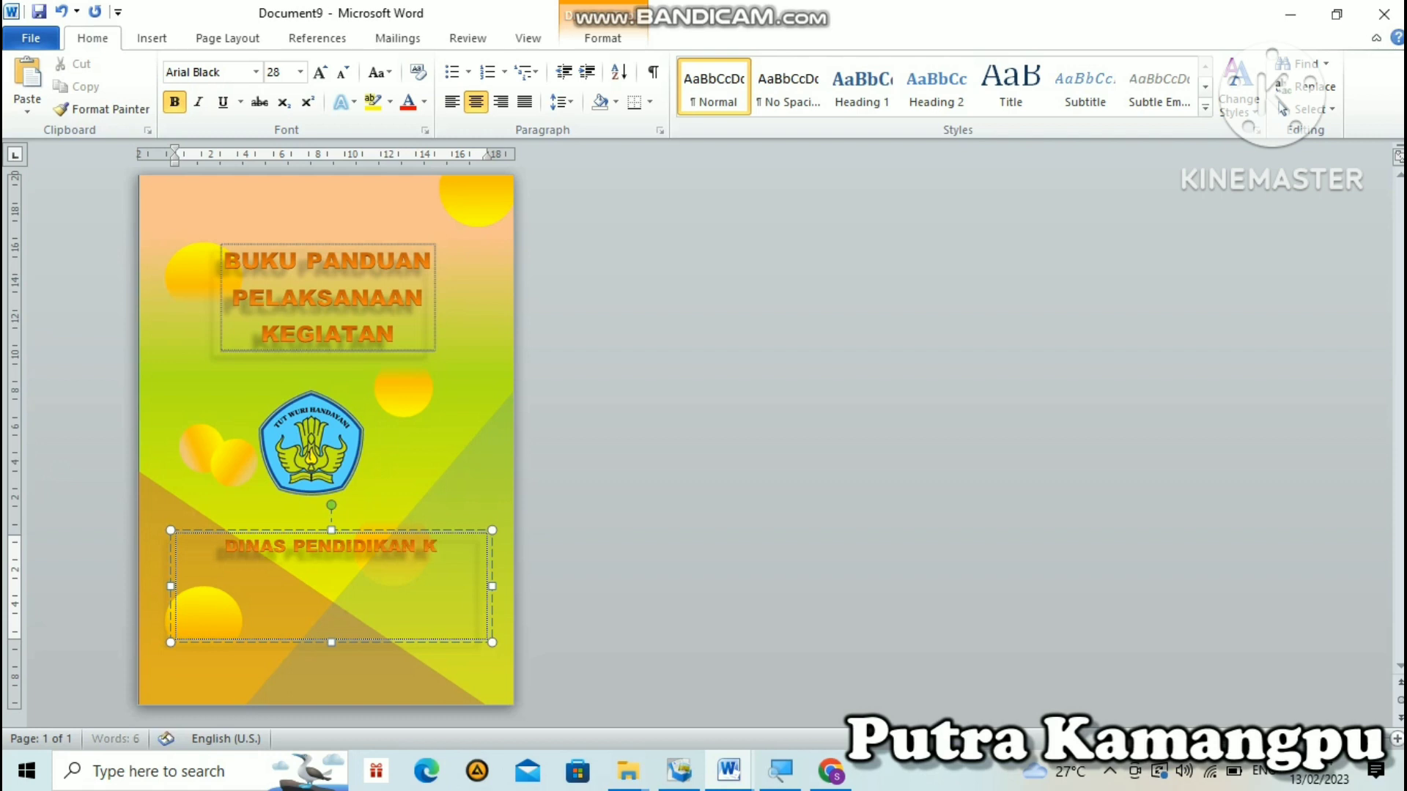
pyautogui.write('ABUPATEN')
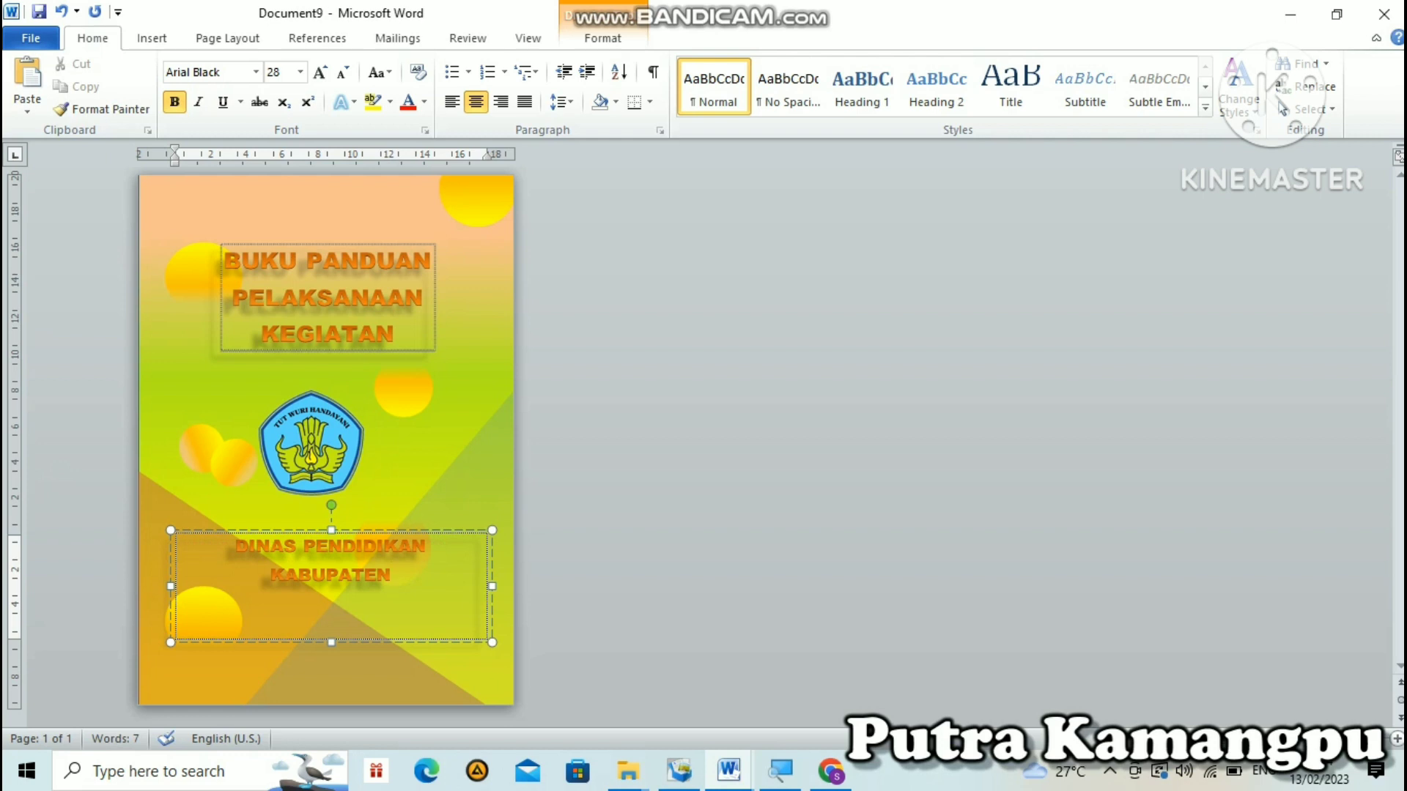
pyautogui.write('ALOR')
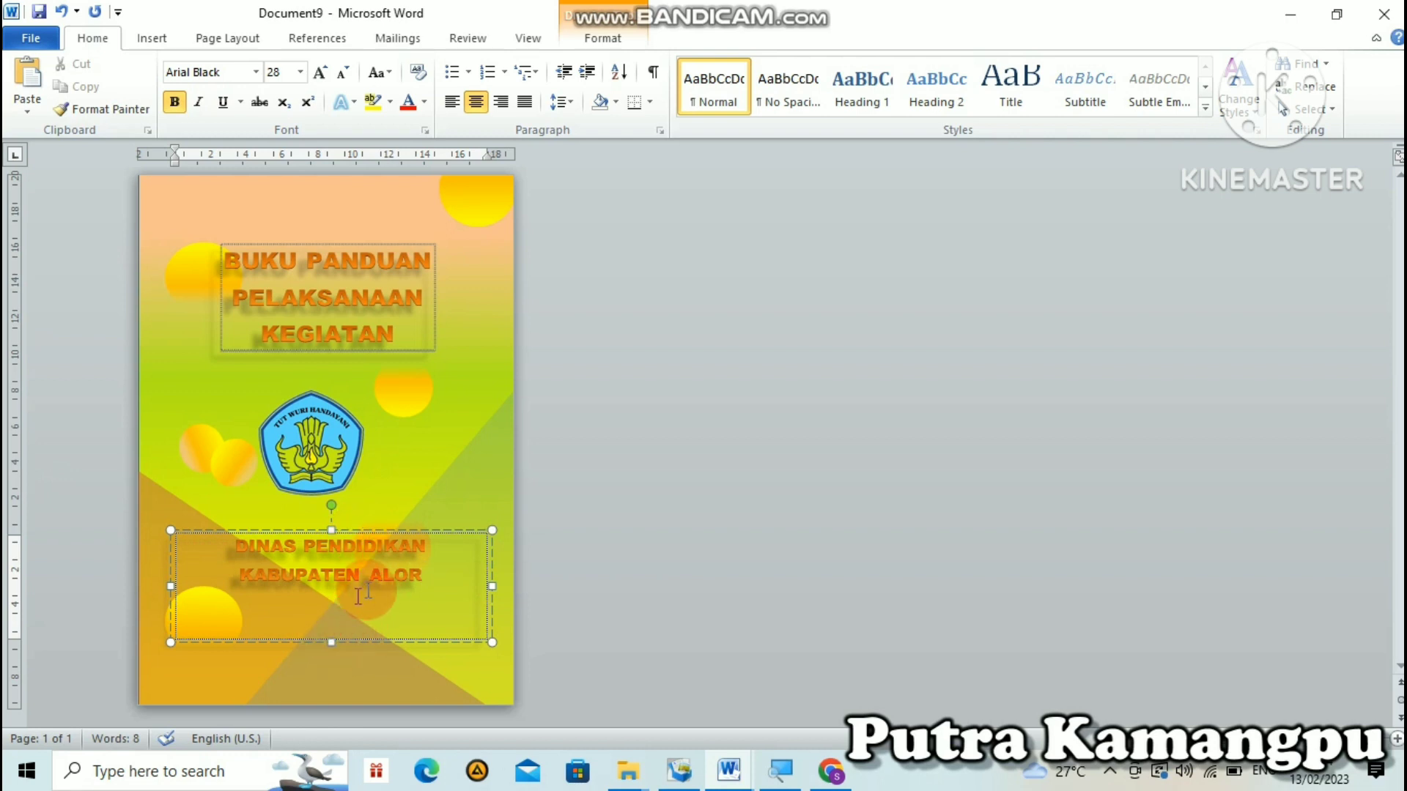
pyautogui.press('Return')
pyautogui.write('TAHUN 2023')
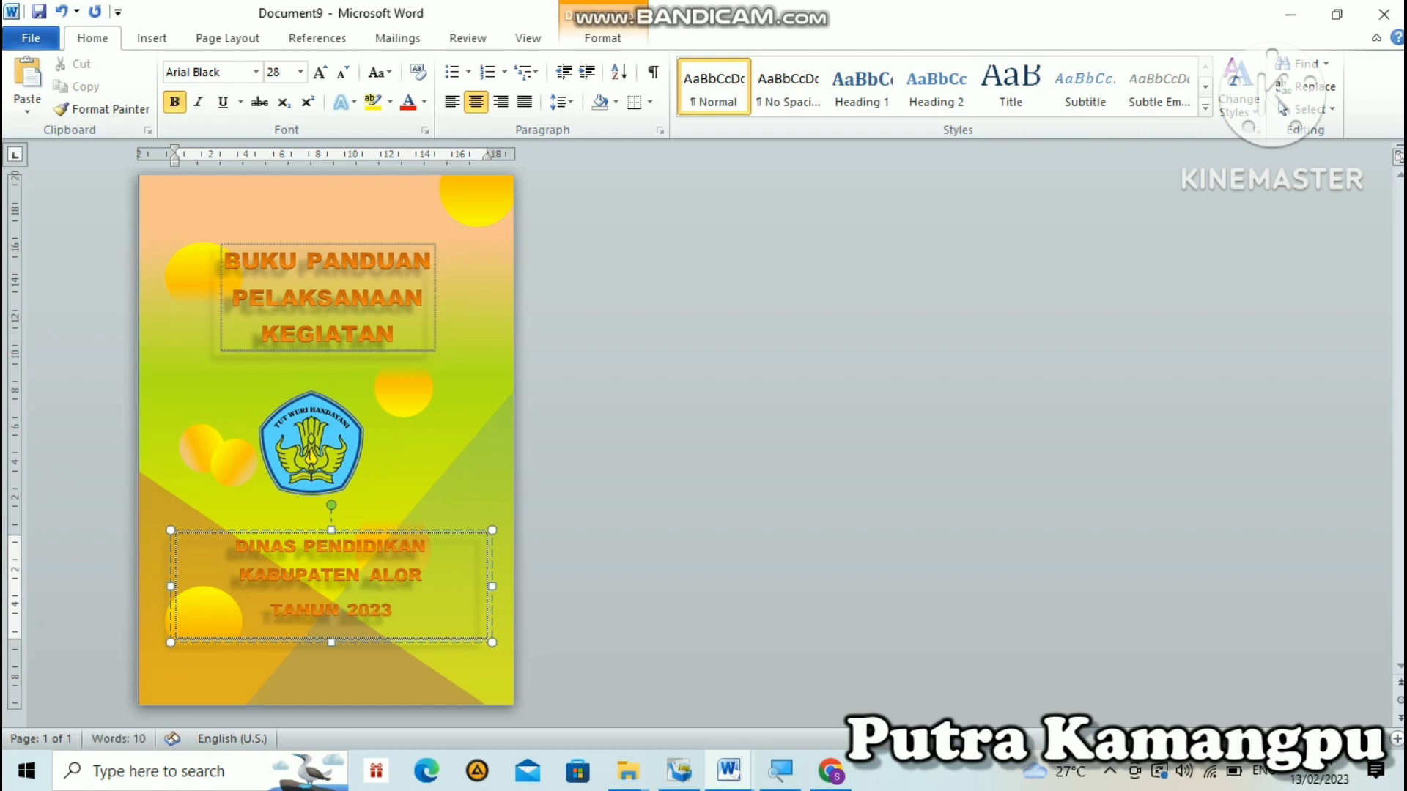
# - Reduce the height of the lower WordArt box slightly and move it down near the page's bottom edge
pyautogui.click(328, 528)
pyautogui.moveTo(329, 527); pyautogui.dragTo(329, 534)
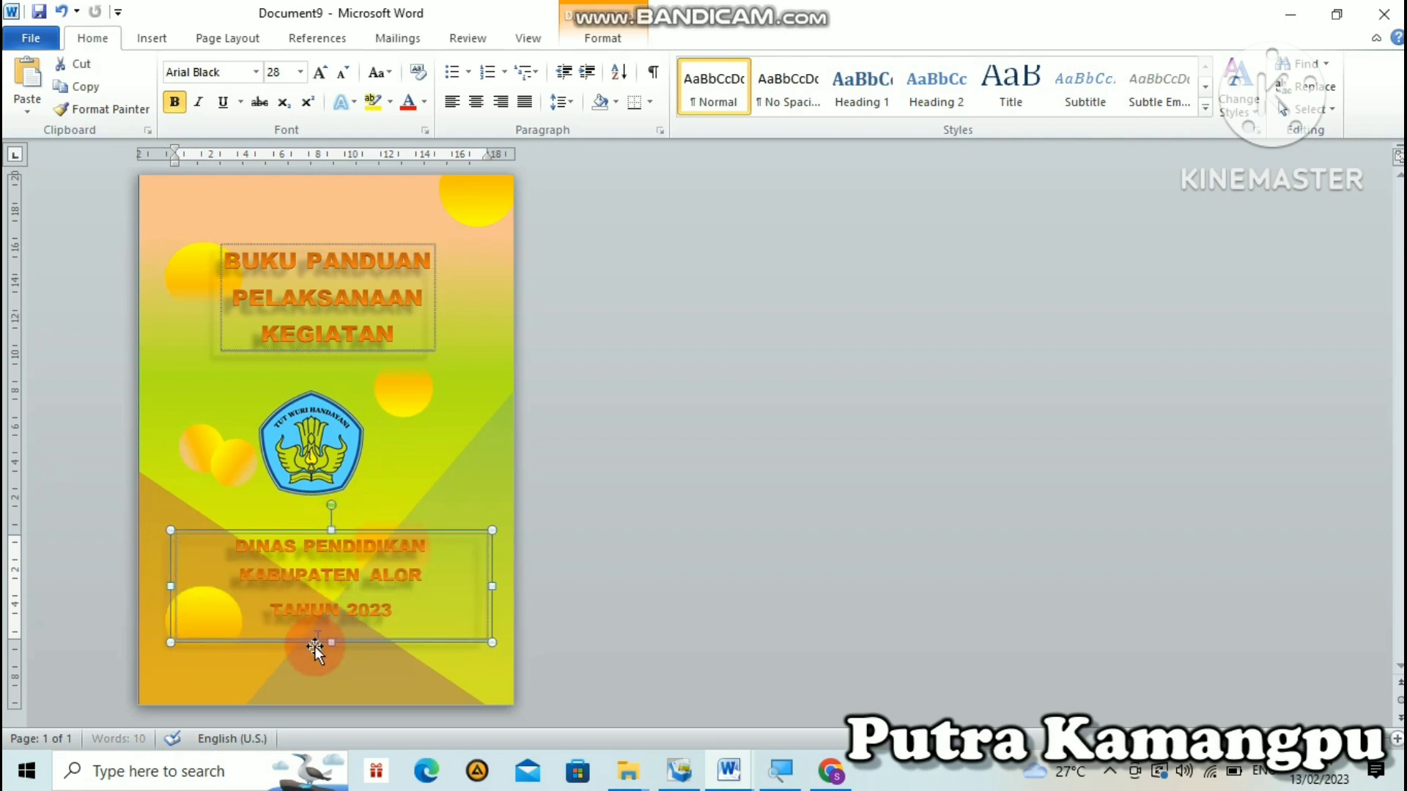
pyautogui.moveTo(330, 643); pyautogui.dragTo(329, 631)
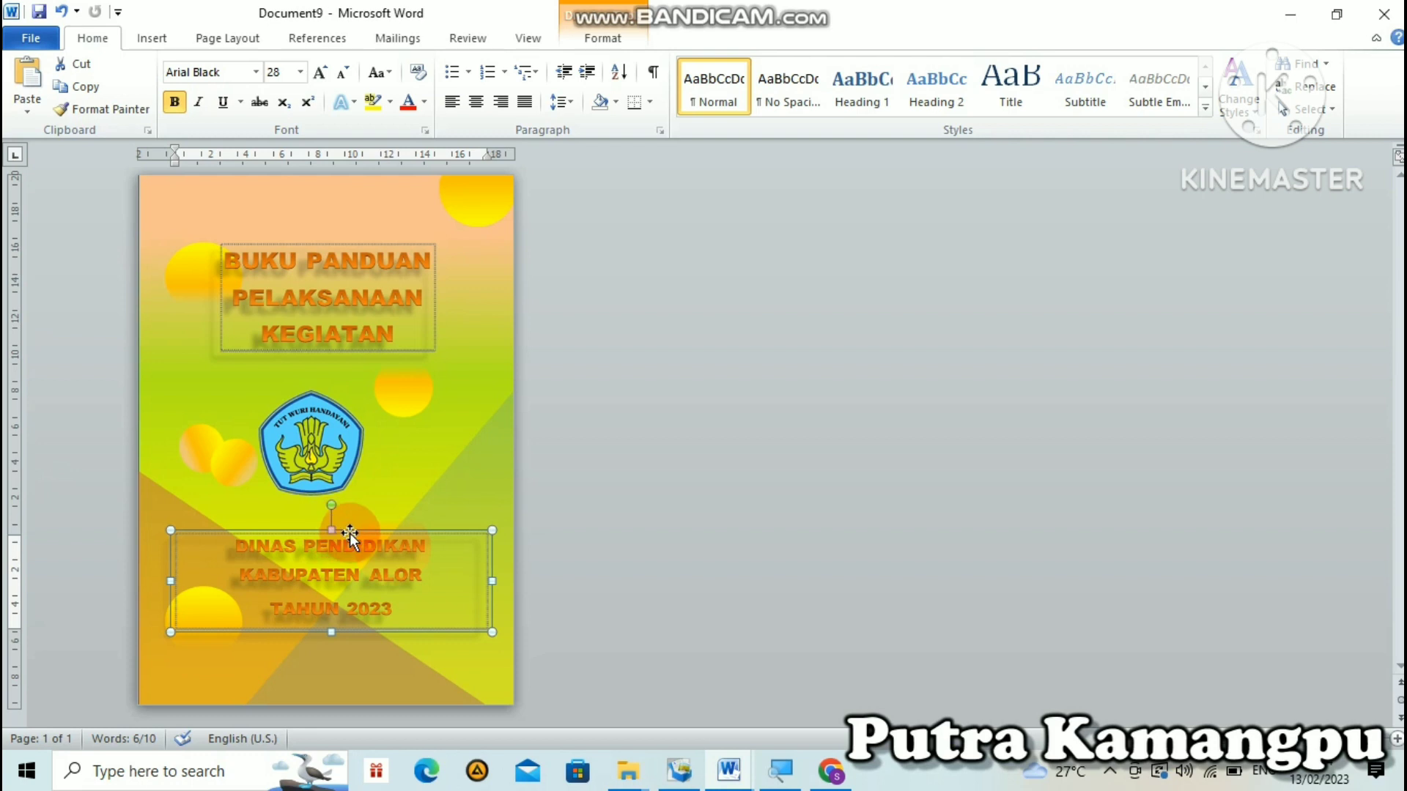
pyautogui.moveTo(350, 533); pyautogui.dragTo(354, 571)
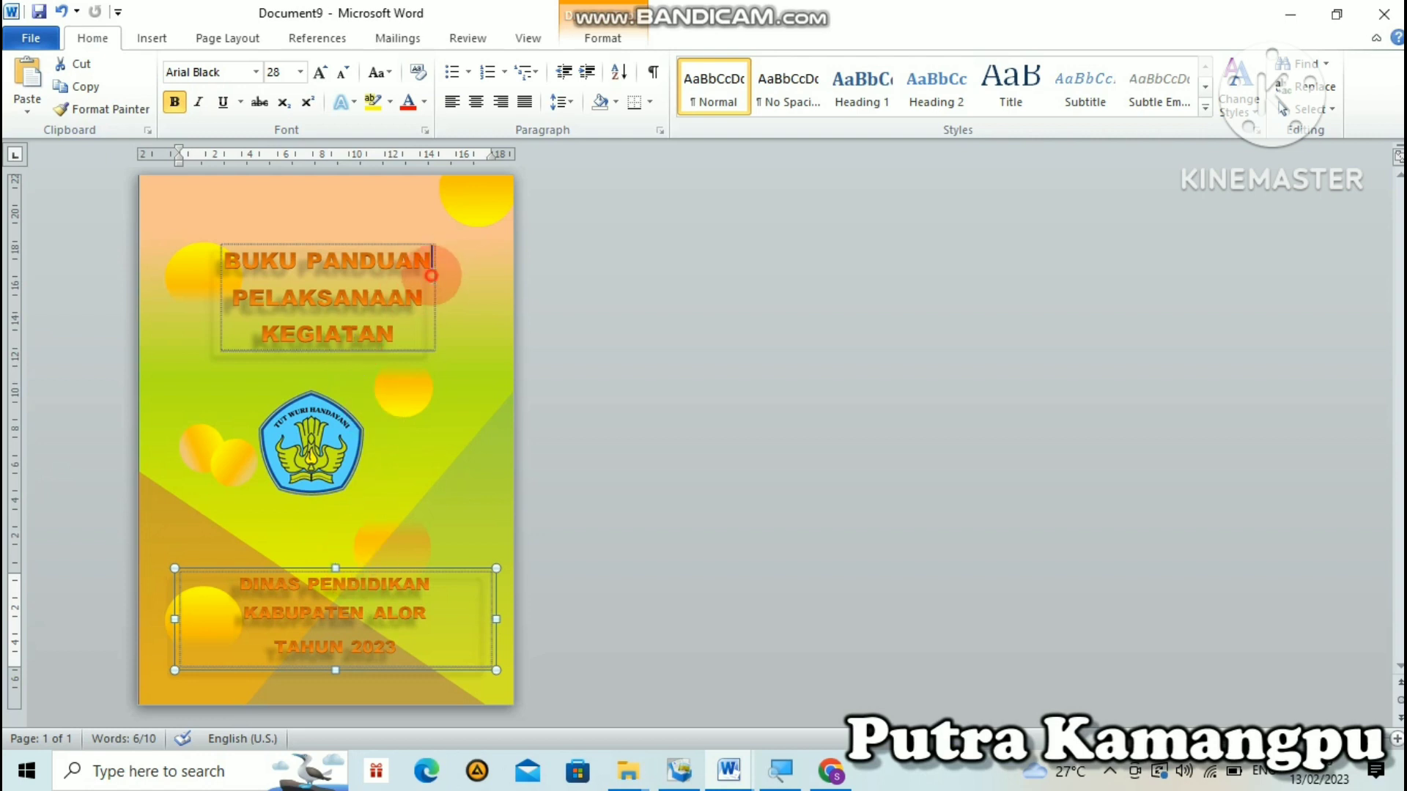
# - Widen the "BUKU PANDUAN PELAKSANAAN KEGIATAN" title box on both sides
pyautogui.click(443, 295)
pyautogui.click(440, 297)
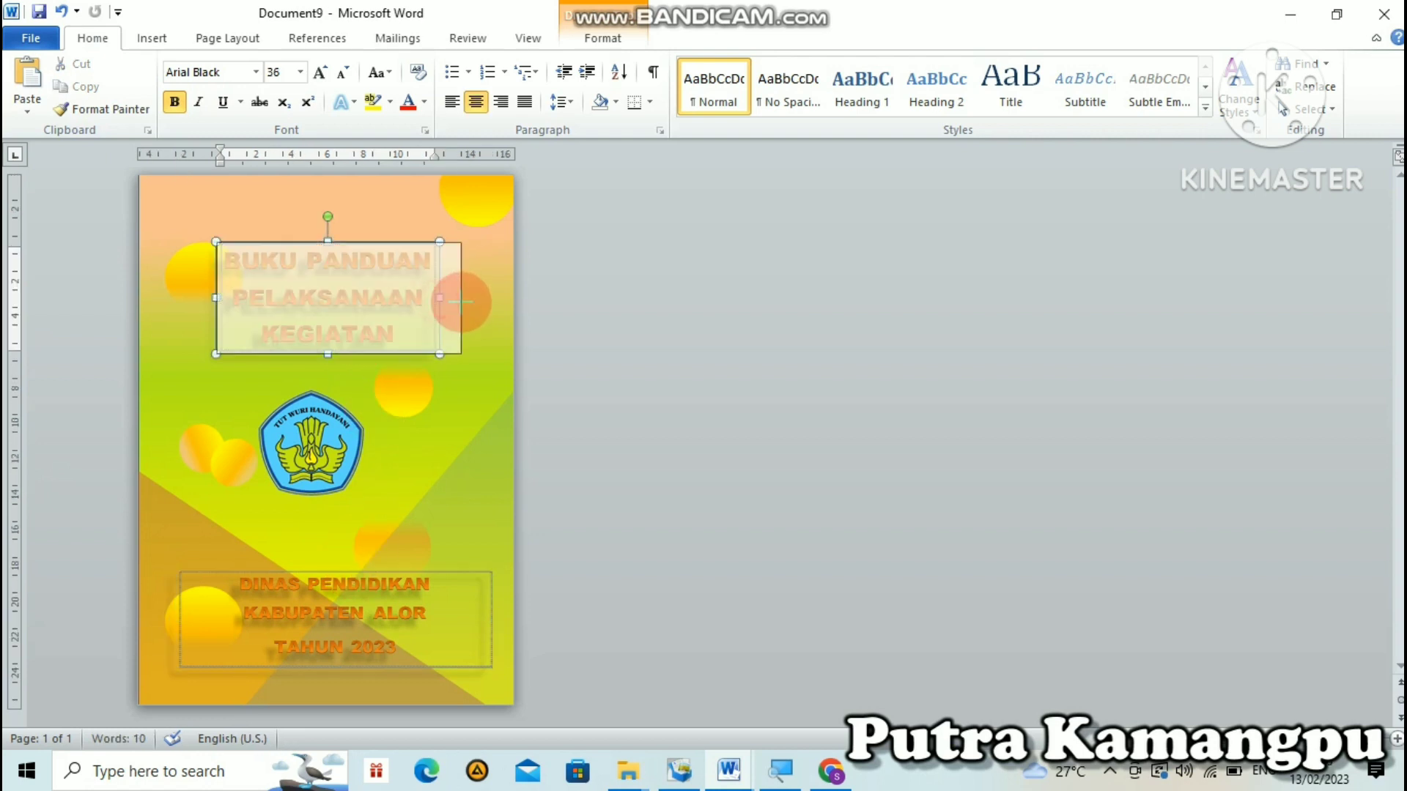
pyautogui.moveTo(215, 298); pyautogui.dragTo(190, 298)
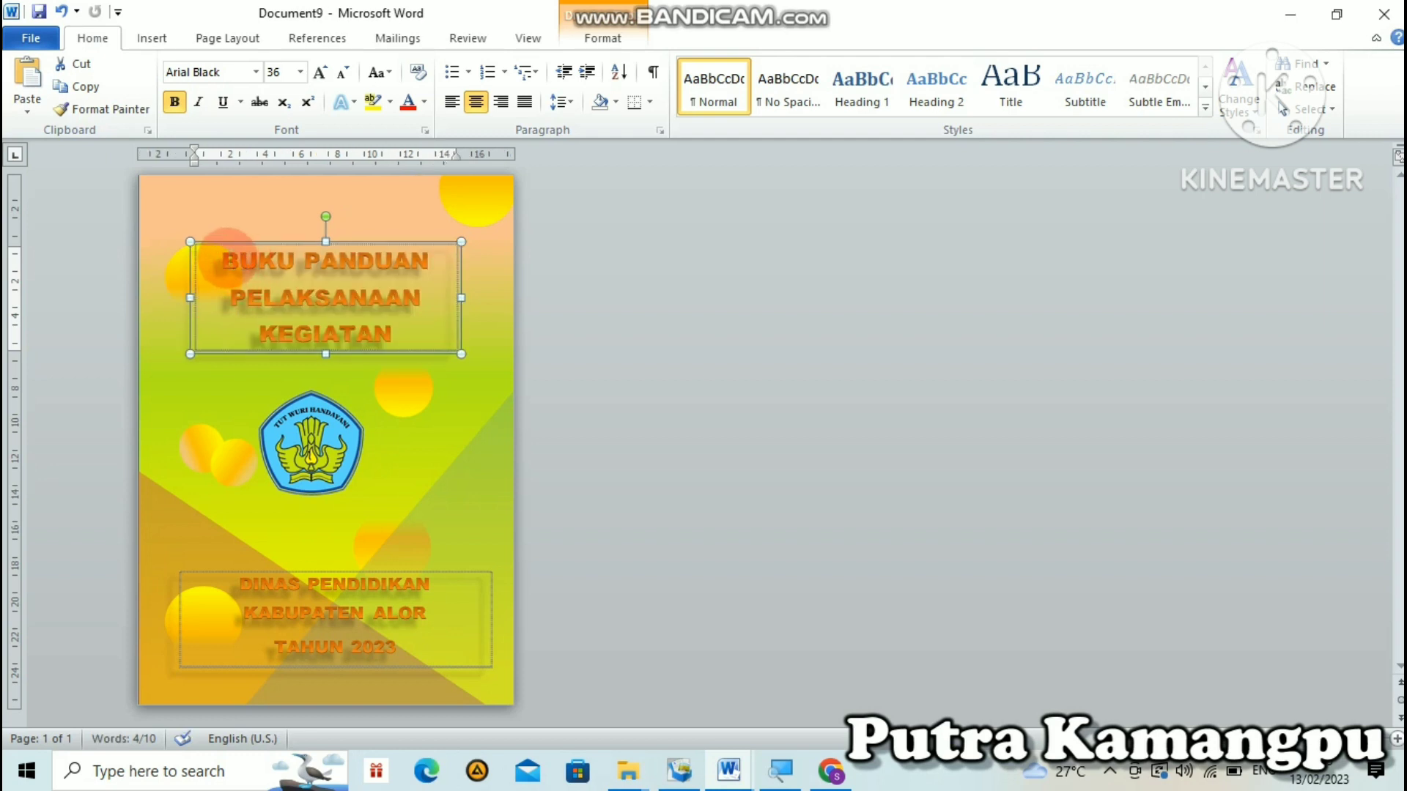
# - Select the full "BUKU PANDUAN PELAKSANAAN KEGIATAN" title text, try a light blue shape fill on its box, and undo that fill
pyautogui.click(409, 307)
pyautogui.moveTo(408, 306); pyautogui.dragTo(414, 338)
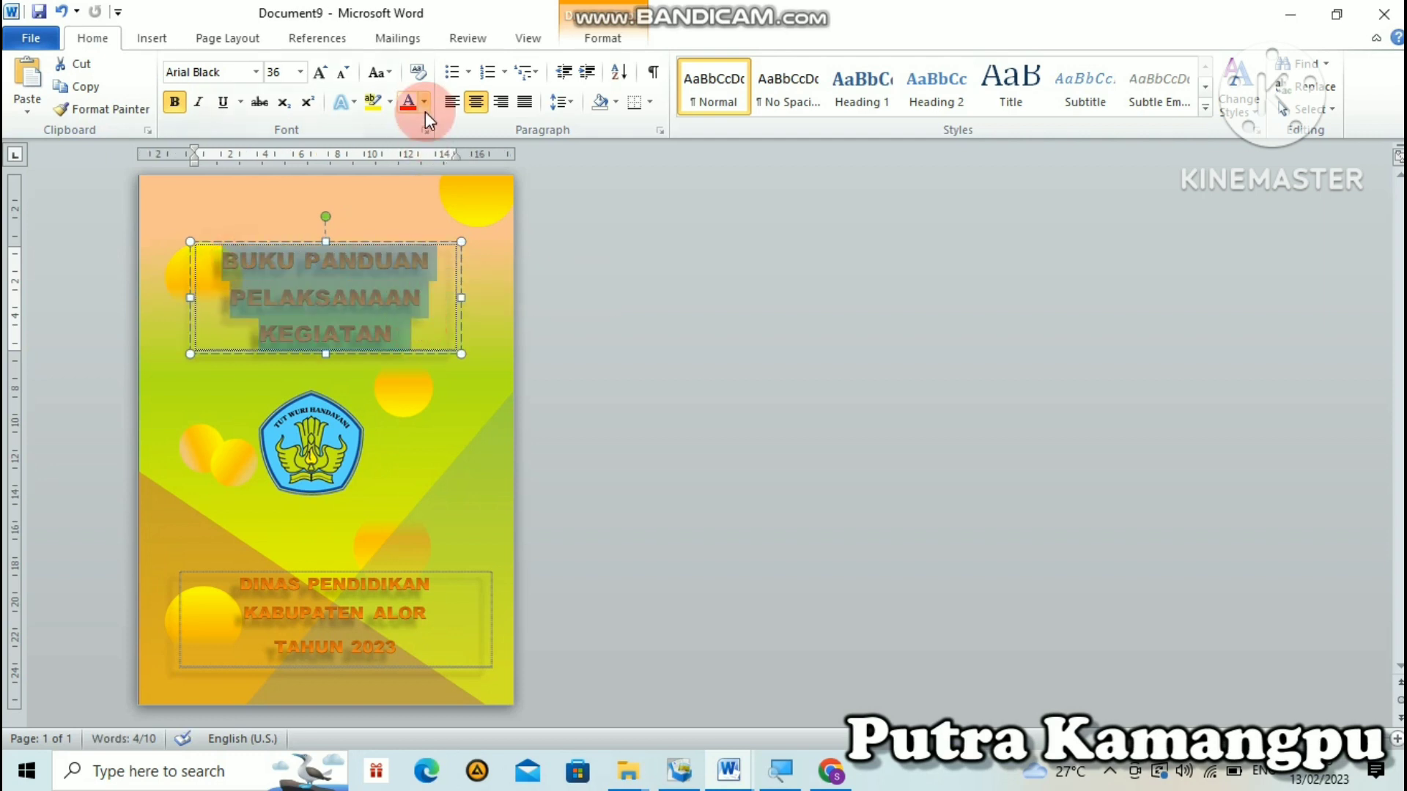
pyautogui.click(602, 40)
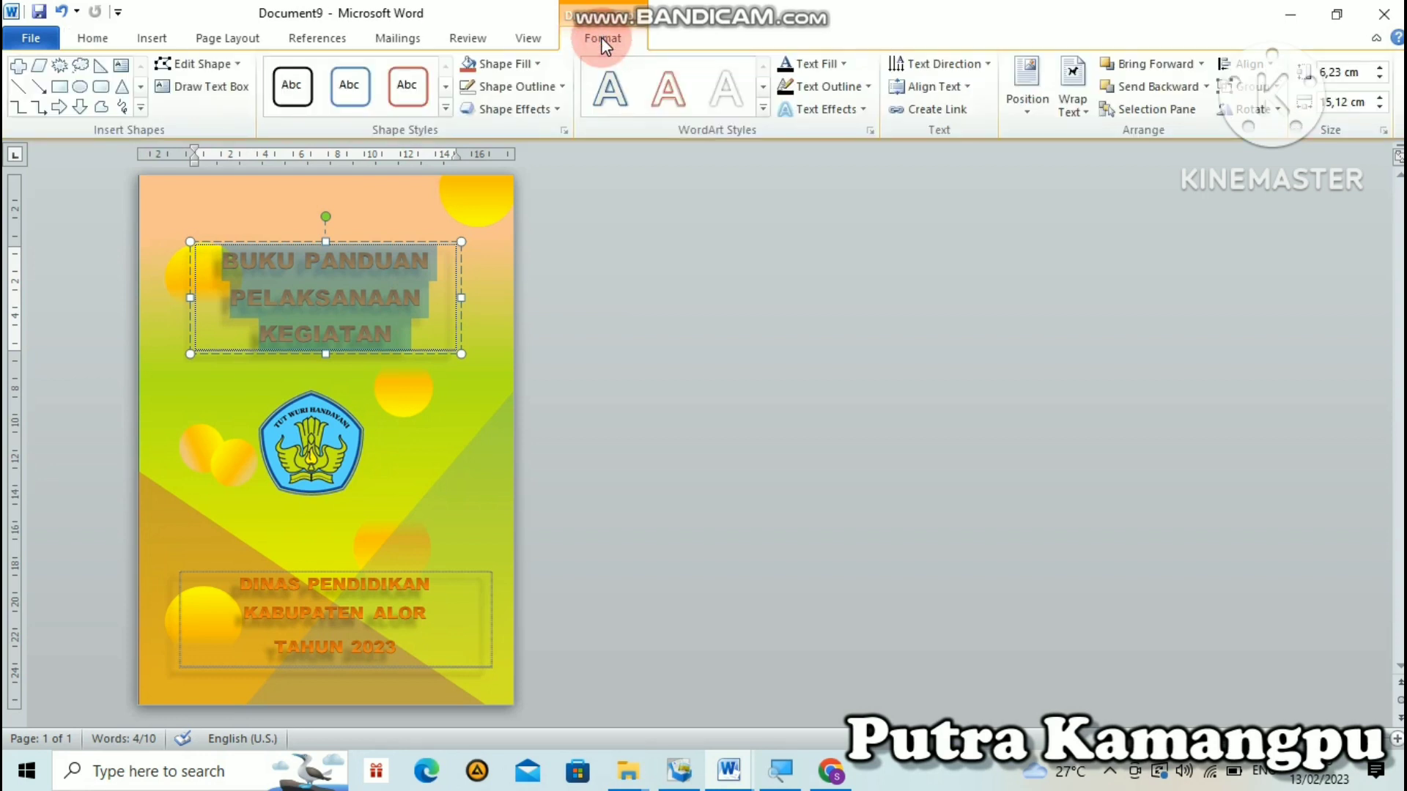
pyautogui.click(536, 64)
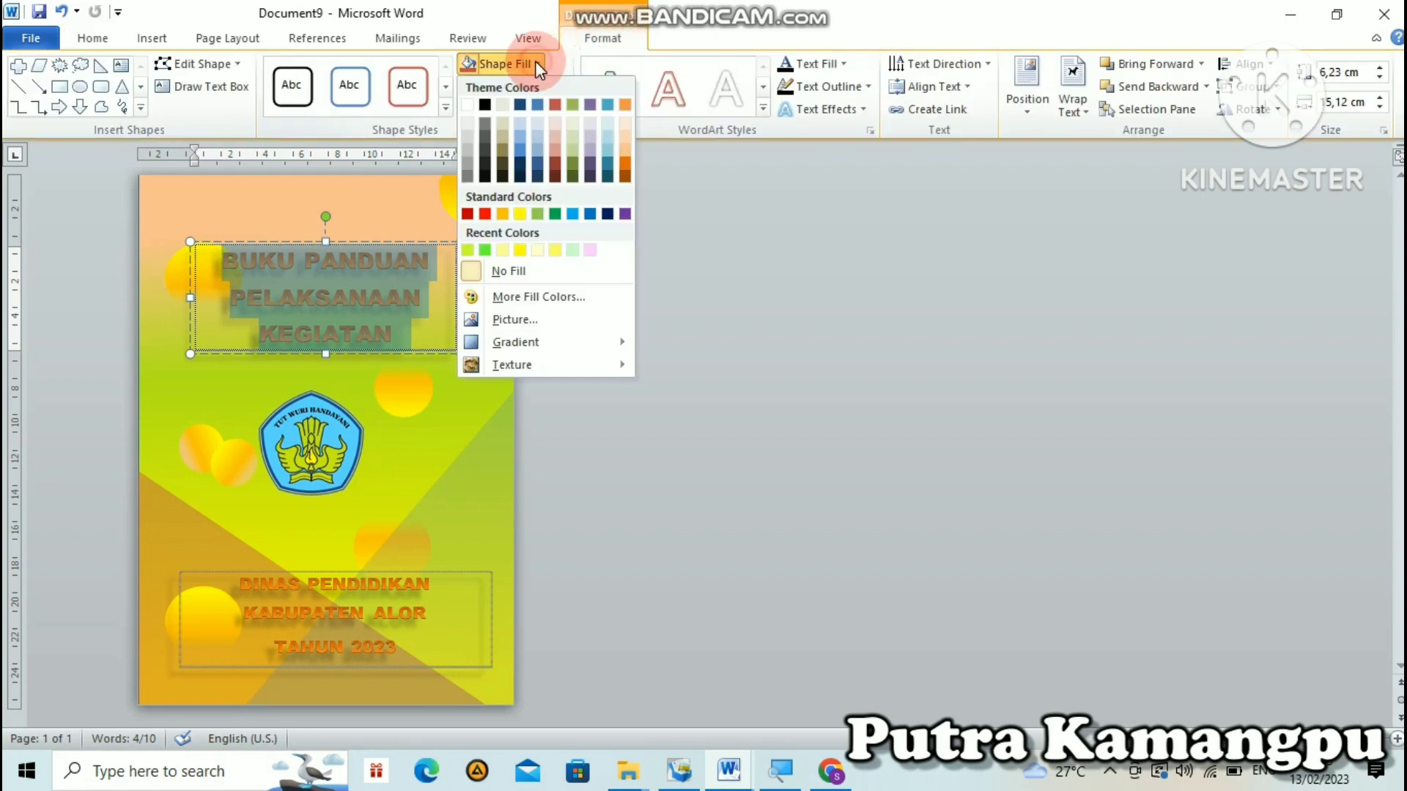
pyautogui.click(573, 213)
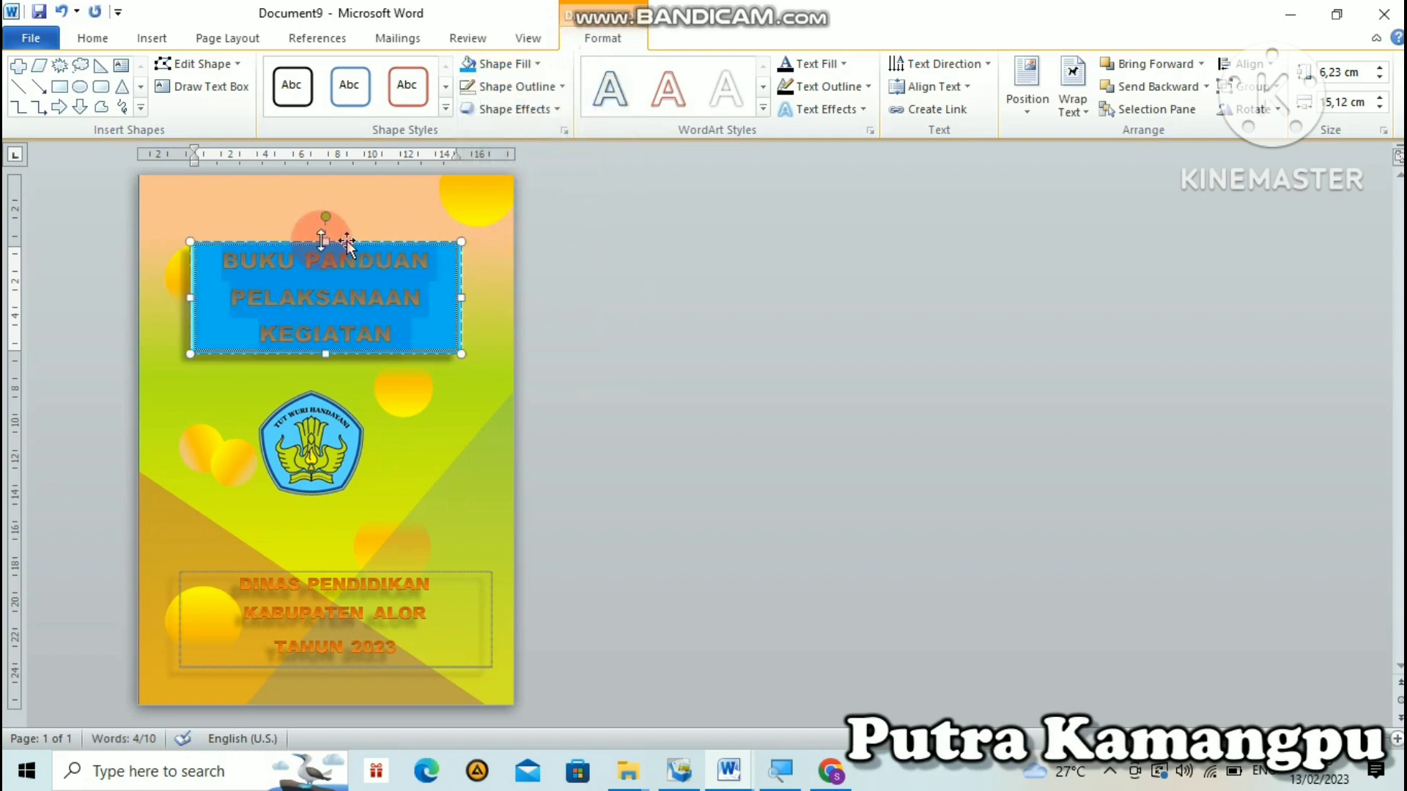
pyautogui.click(63, 11)
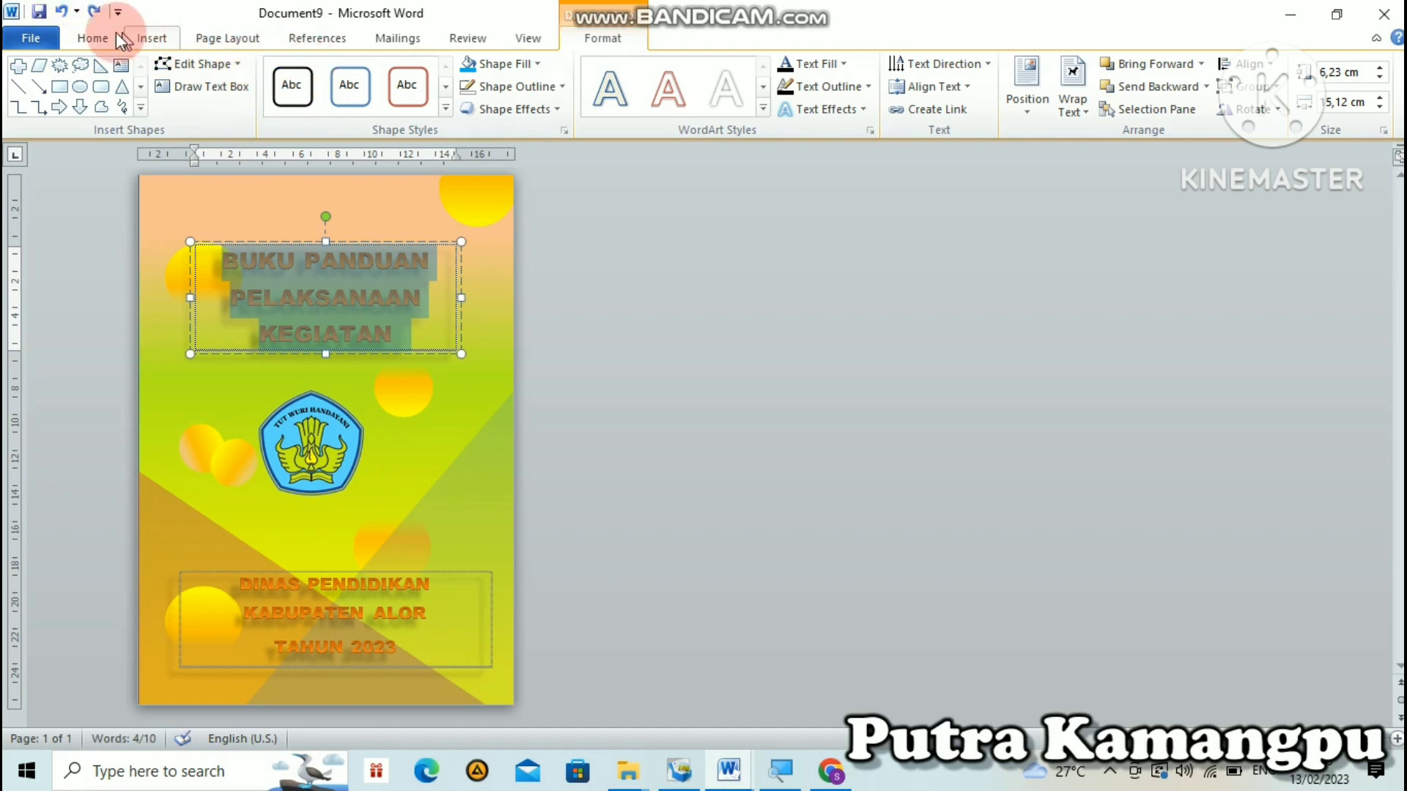
# - Set the font color of the "BUKU PANDUAN PELAKSANAAN KEGIATAN" title to the standard Light Blue
pyautogui.click(94, 38)
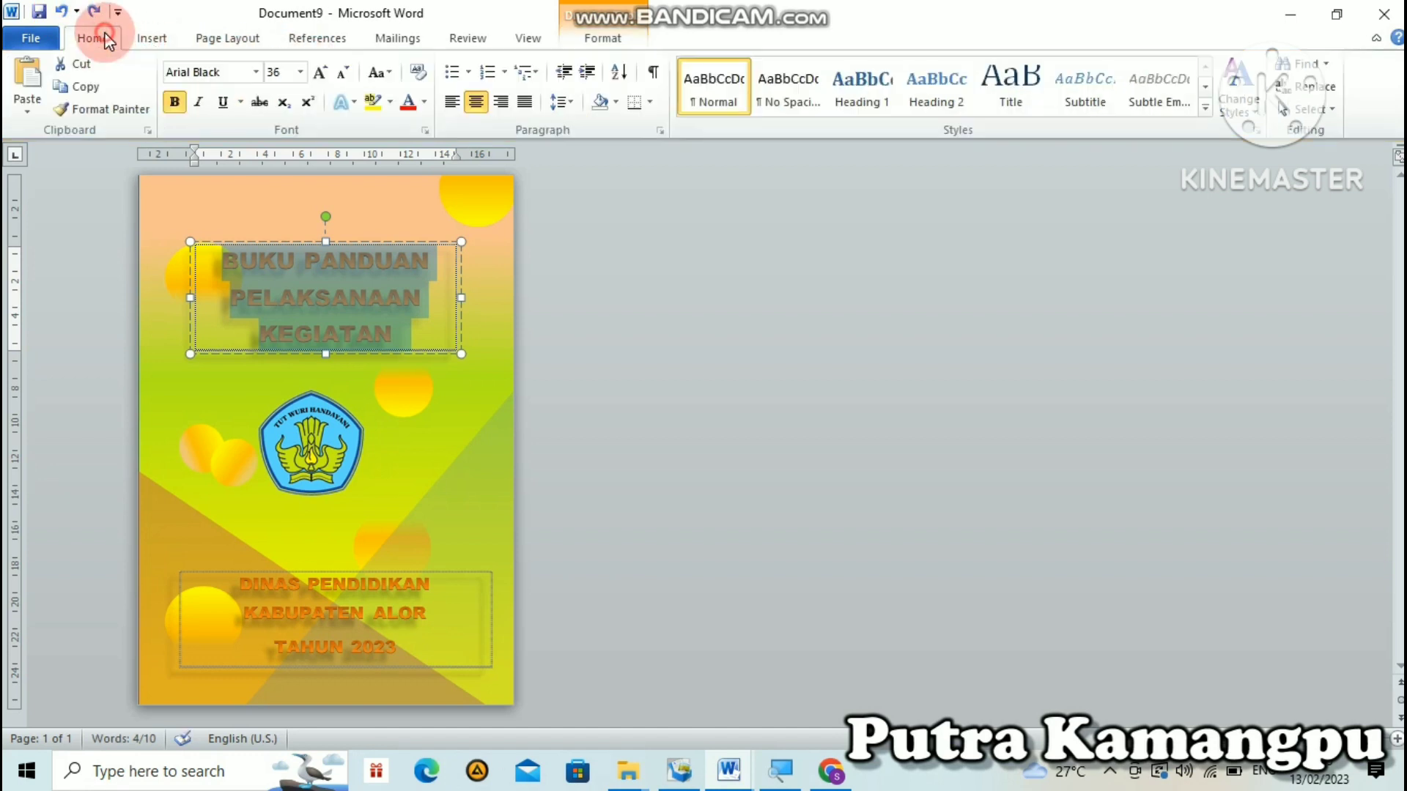
pyautogui.click(430, 95)
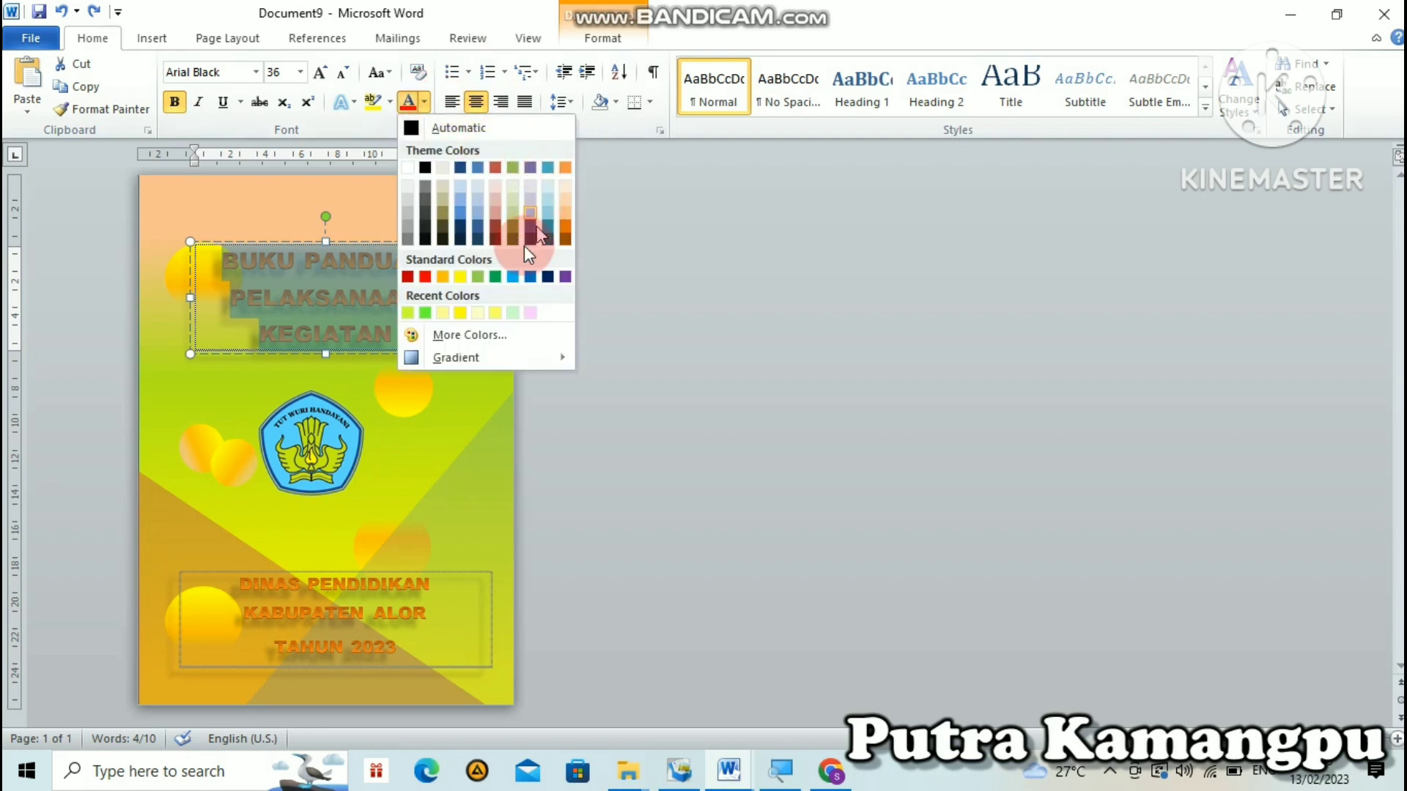
pyautogui.click(515, 278)
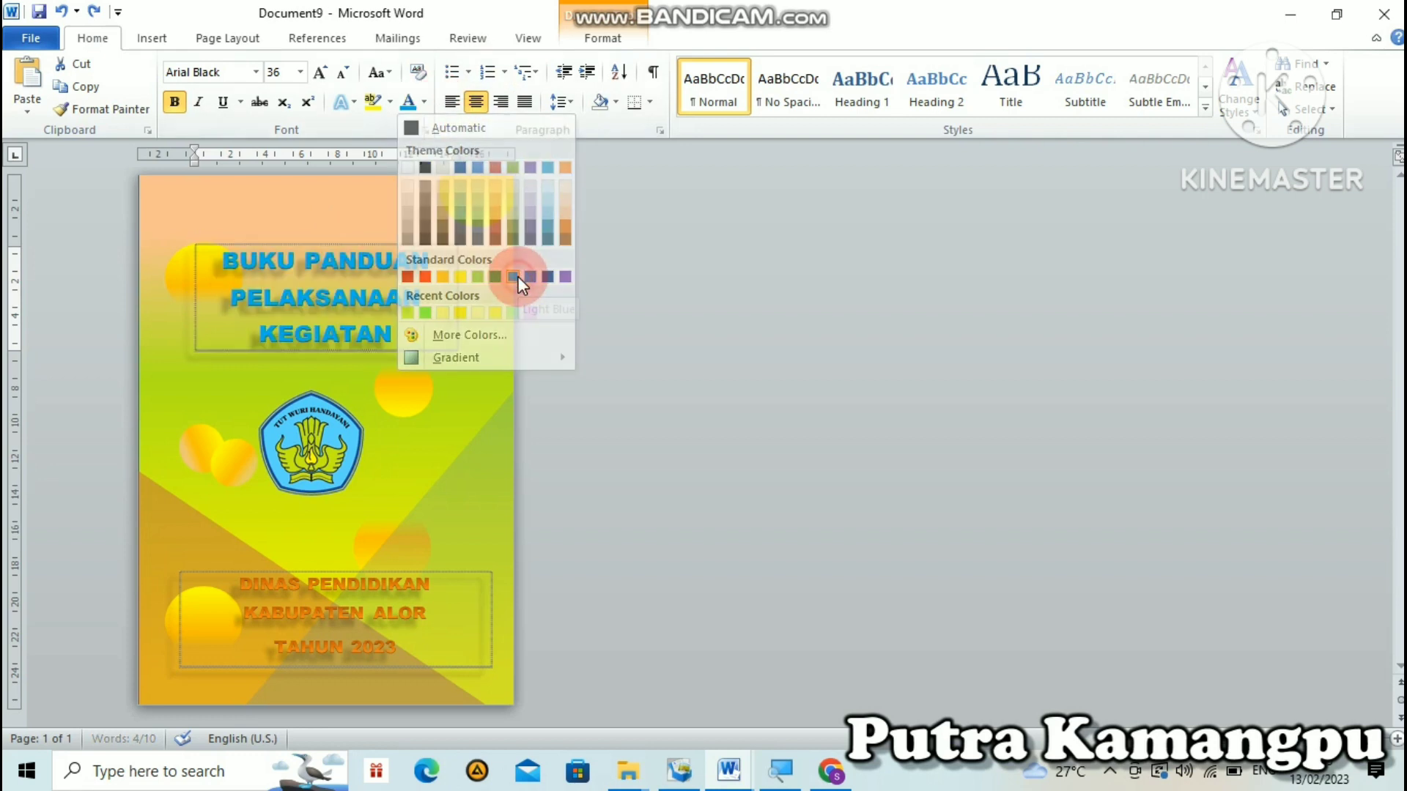
pyautogui.click(468, 300)
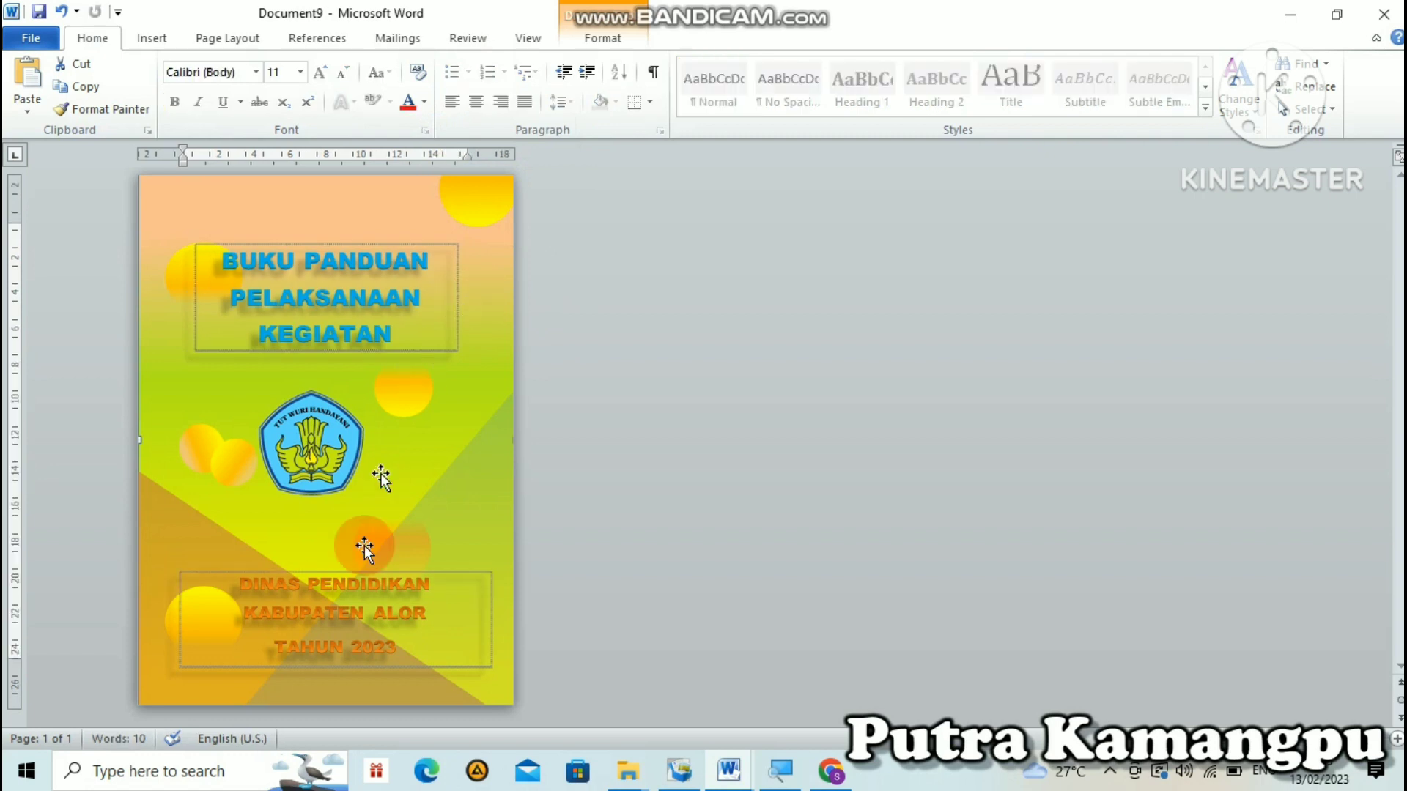
# - Set the font color of all three "DINAS PENDIDIKAN KABUPATEN ALOR TAHUN 2023" footer lines to the standard Blue
pyautogui.moveTo(250, 584); pyautogui.dragTo(387, 644)
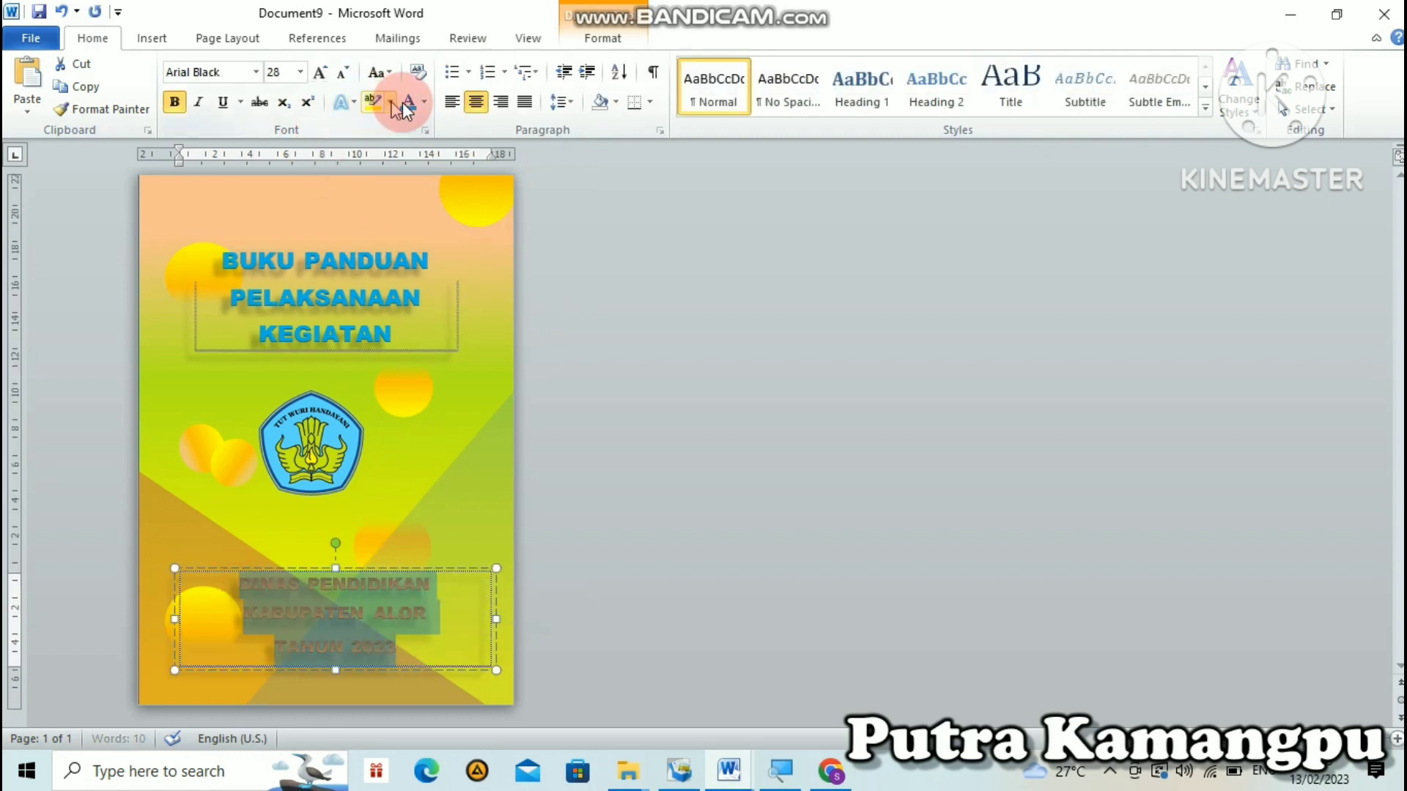
pyautogui.click(424, 103)
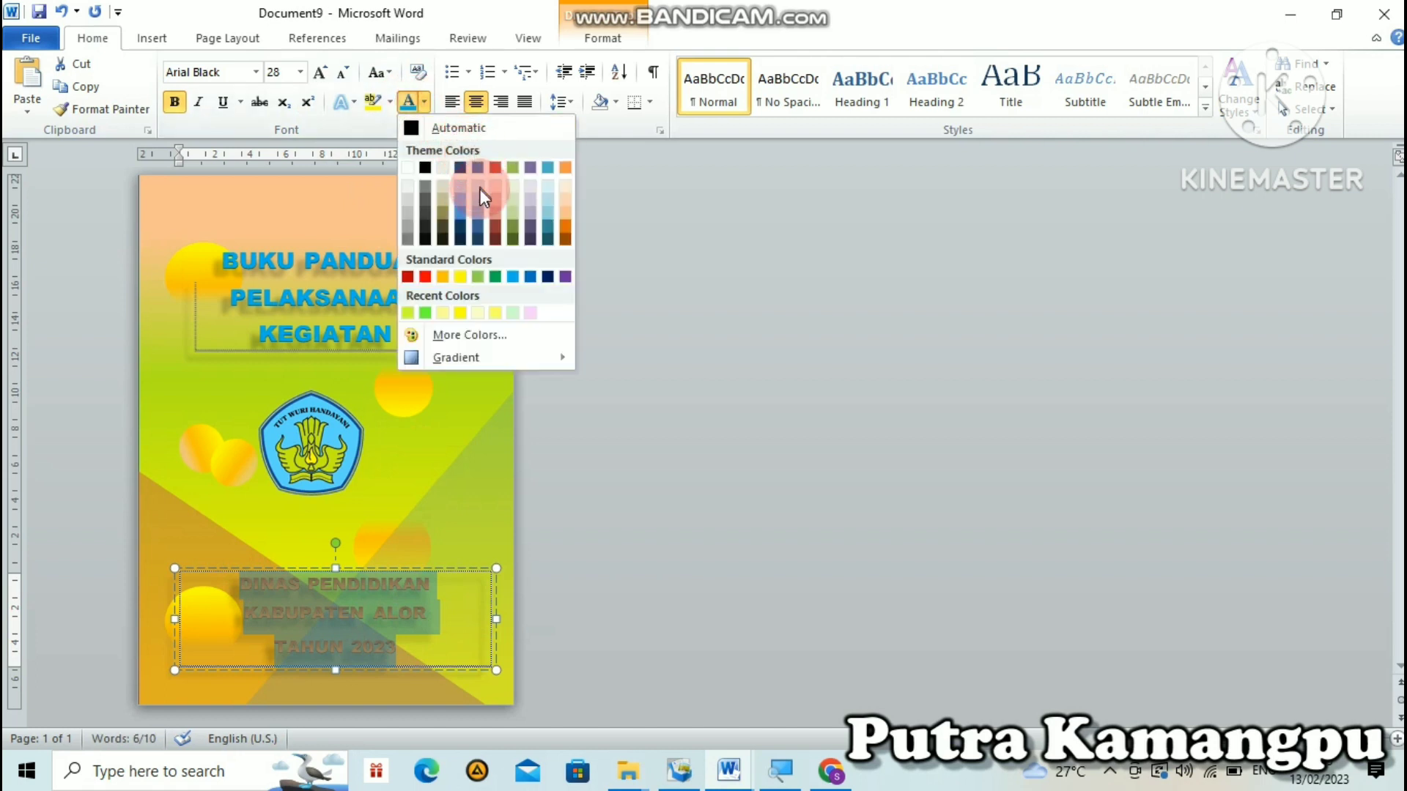
pyautogui.click(531, 277)
pyautogui.click(402, 427)
# - Move the Tut Wuri Handayani logo slightly to the right so it is centered under the title, and deselect it
pyautogui.click(352, 428)
pyautogui.moveTo(352, 429); pyautogui.dragTo(362, 429)
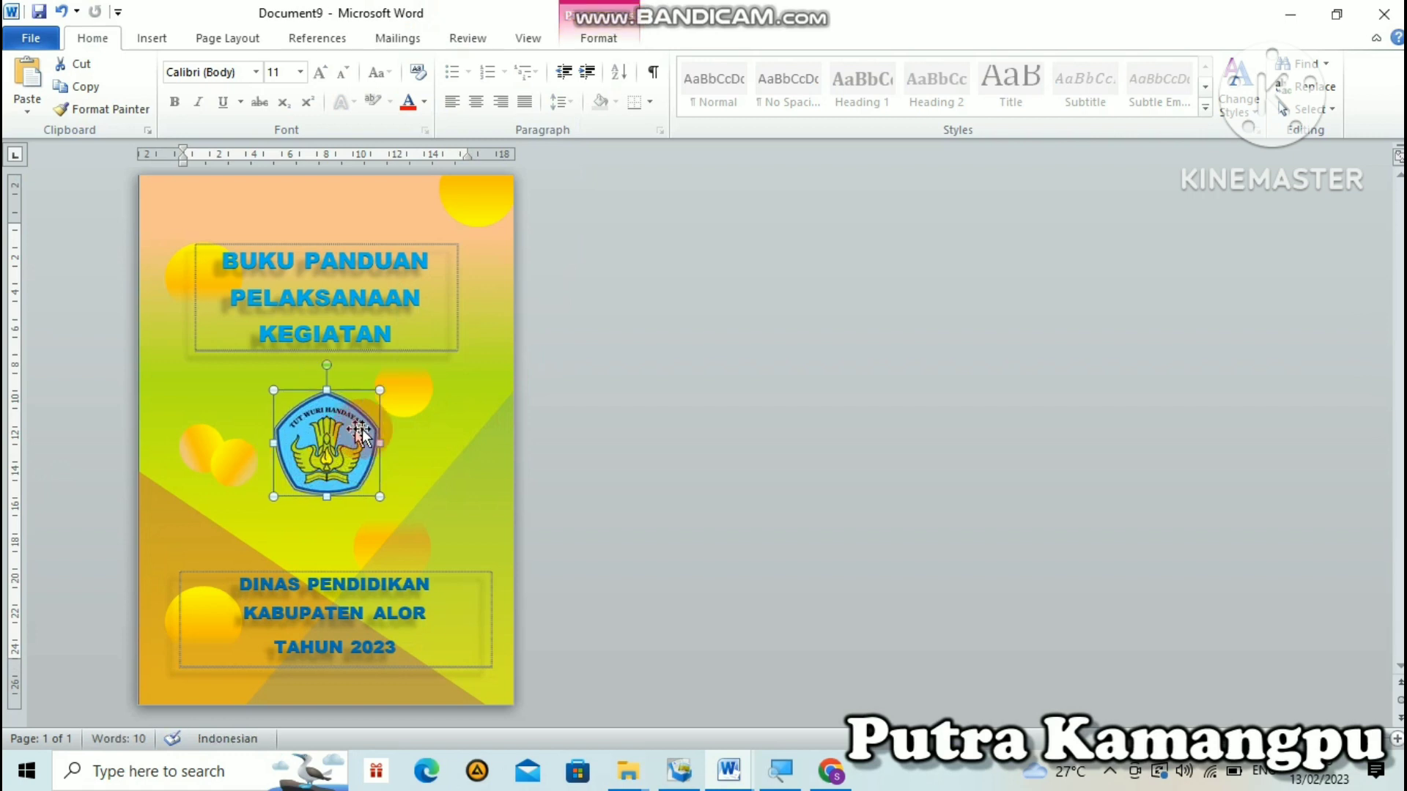
pyautogui.click(490, 359)
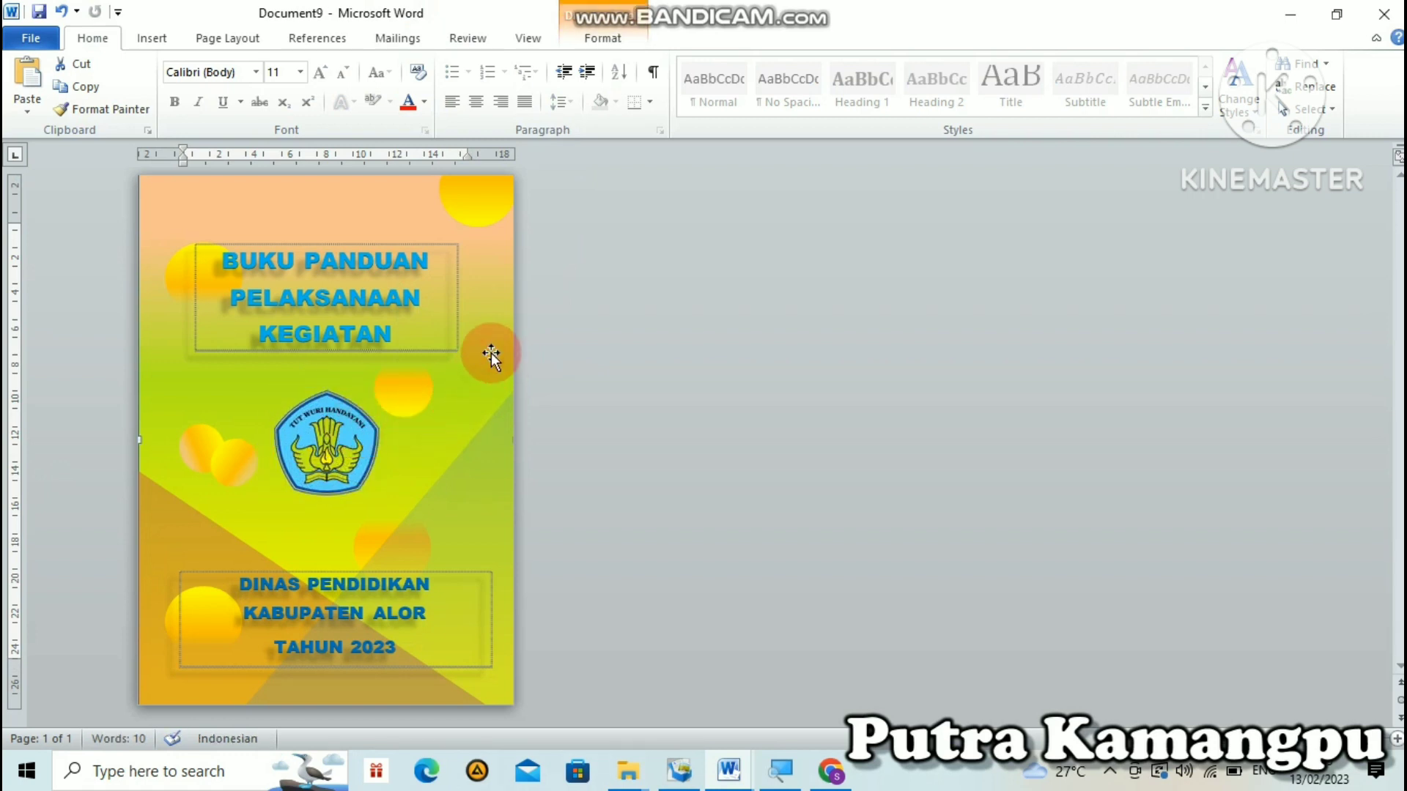